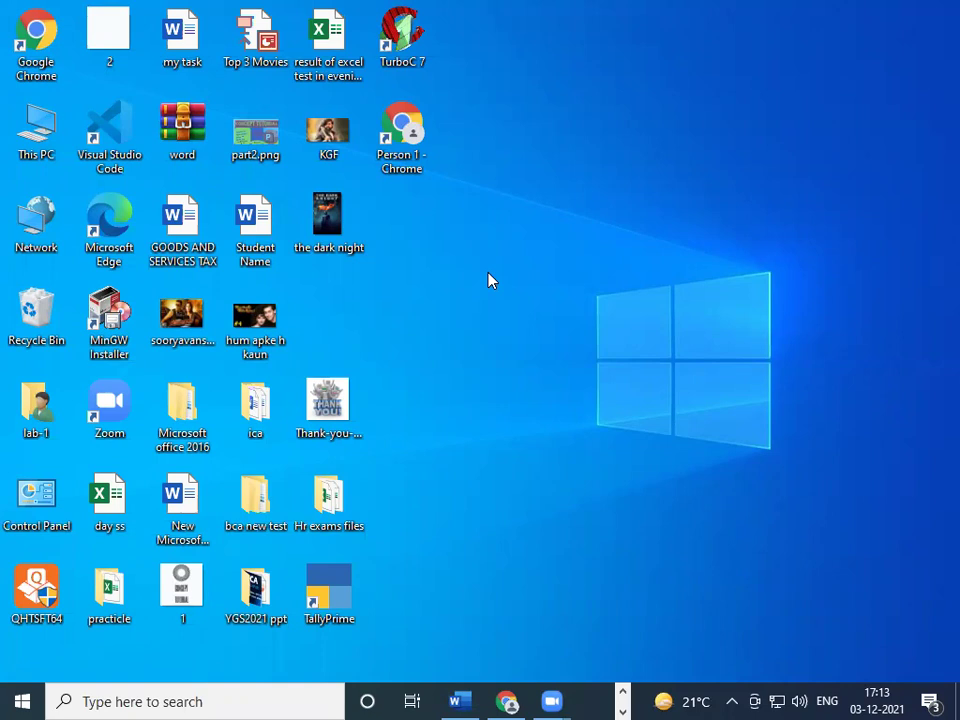
# - Launch Excel by running 'excel' from the Windows Run box
pyautogui.press('super+r')
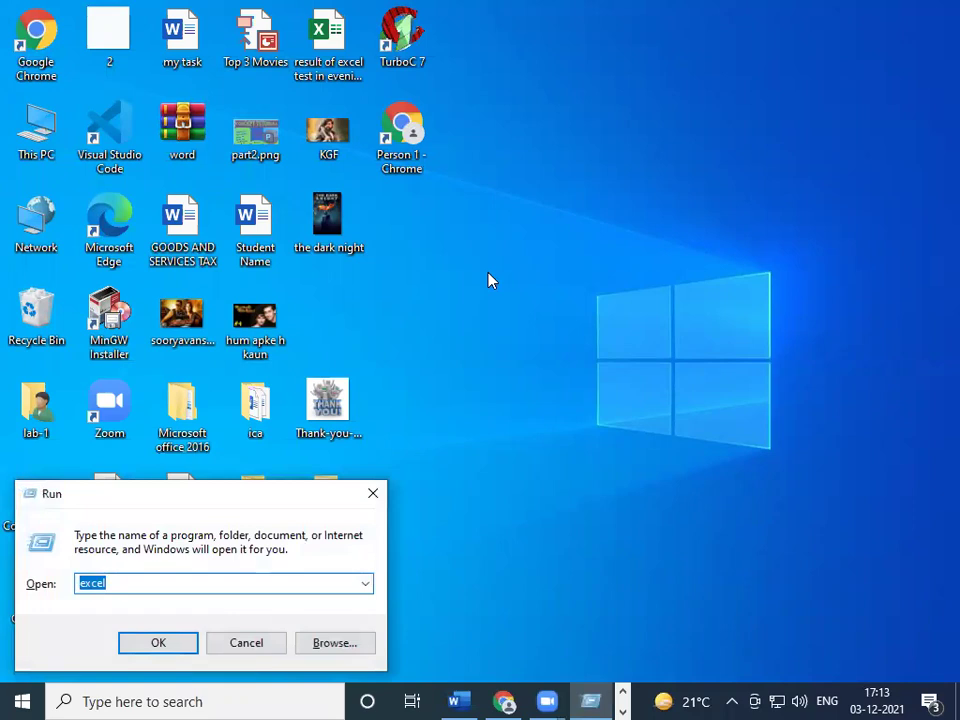
pyautogui.write('exec')
pyautogui.press('BackSpace')
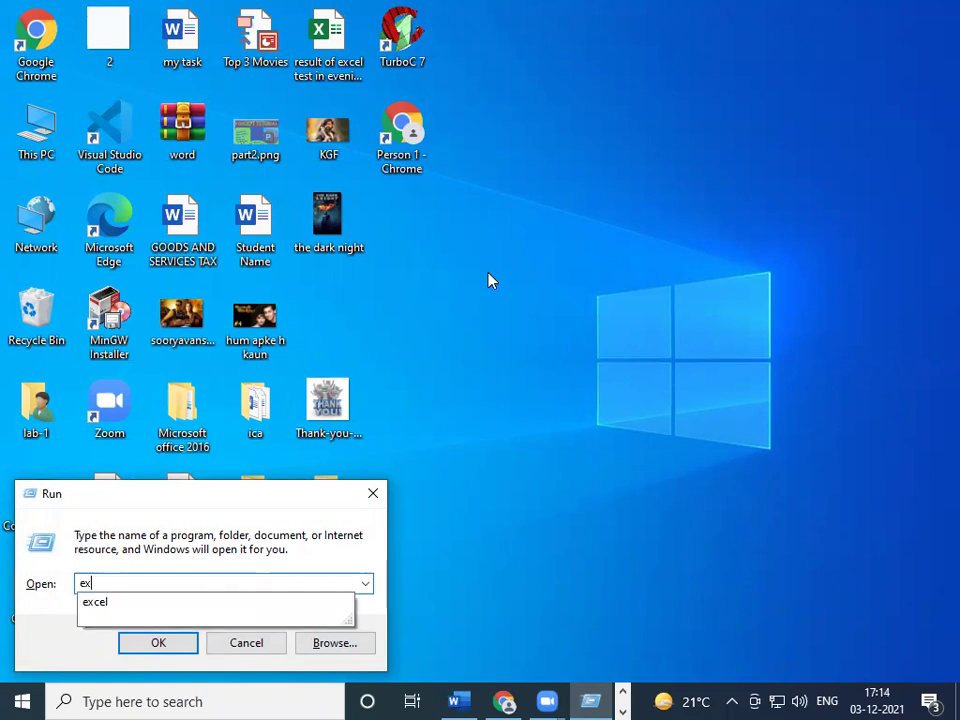
pyautogui.write('cel')
pyautogui.press('Return')
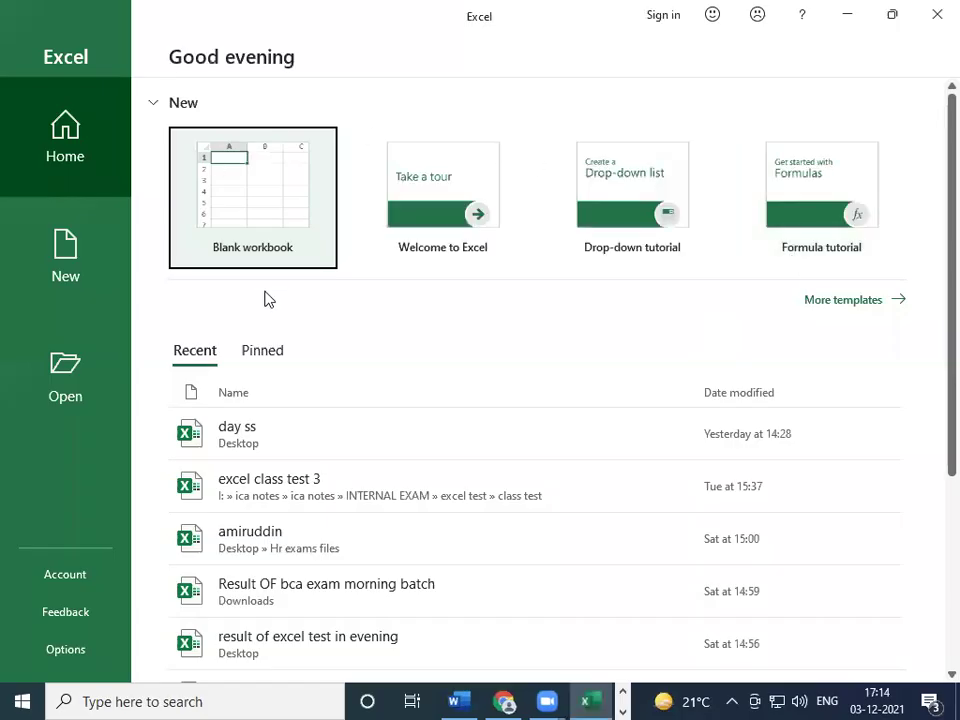
# - Create a blank workbook, select a few cells, and zoom the sheet to about 256%
pyautogui.click(243, 195)
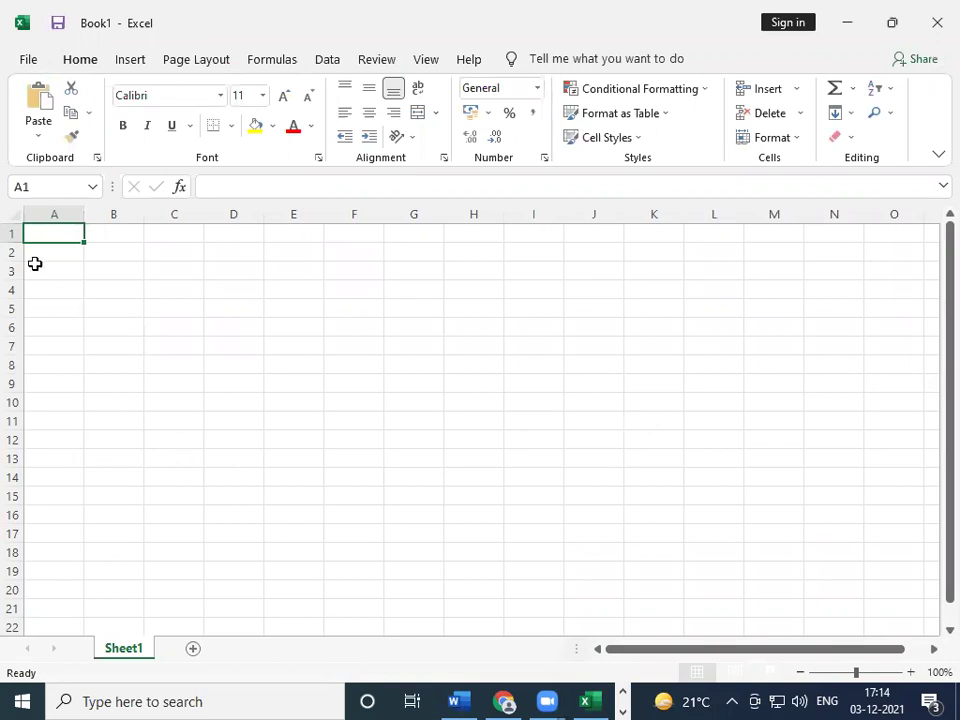
pyautogui.click(163, 273)
pyautogui.click(50, 236)
pyautogui.click(52, 255)
pyautogui.click(113, 266)
pyautogui.click(277, 292)
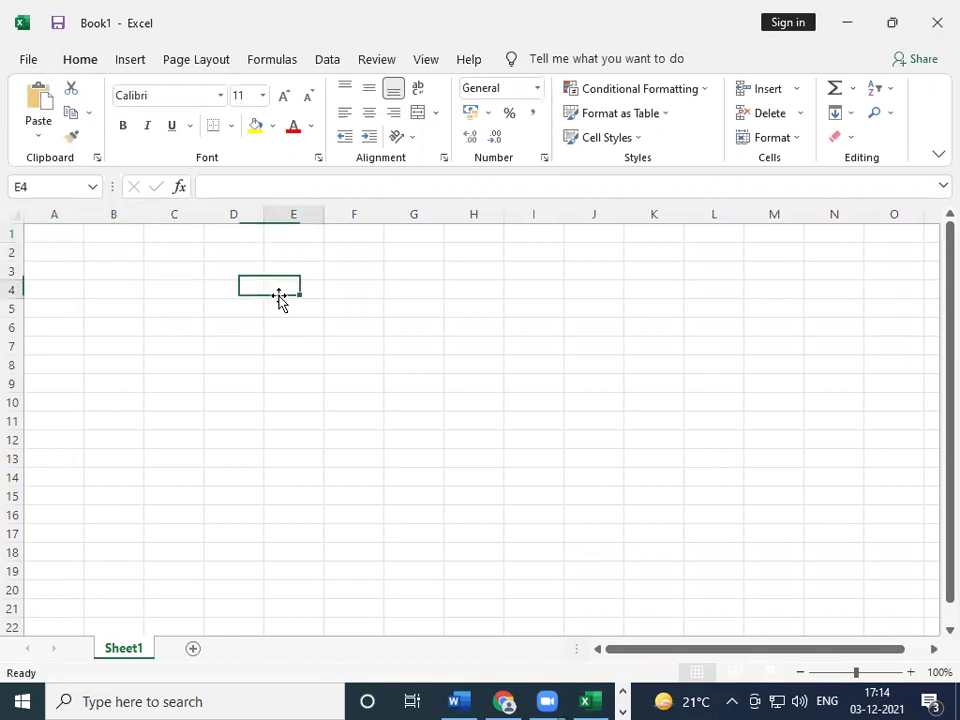
pyautogui.moveTo(868, 677); pyautogui.dragTo(880, 673)
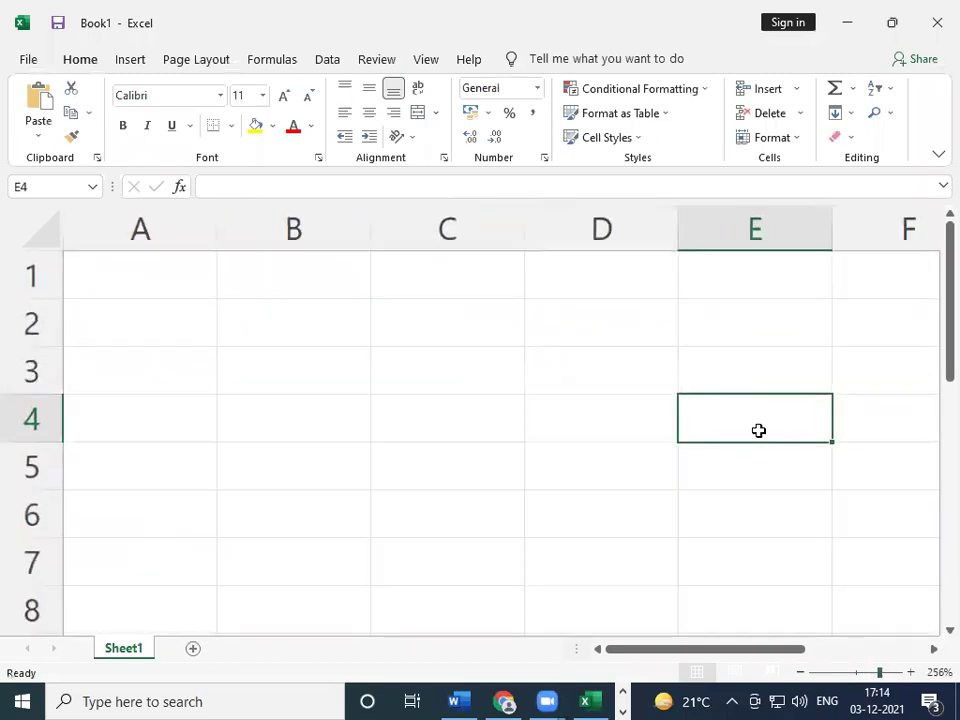
# - Enter the text 'cell pointer' in cell D4
pyautogui.click(613, 409)
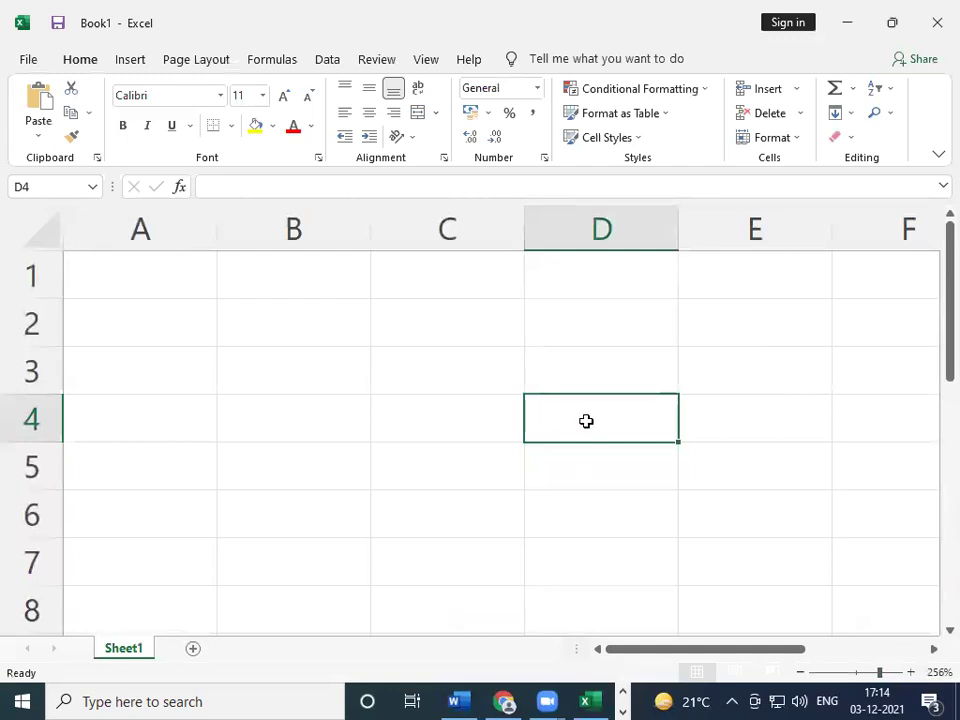
pyautogui.write('cell')
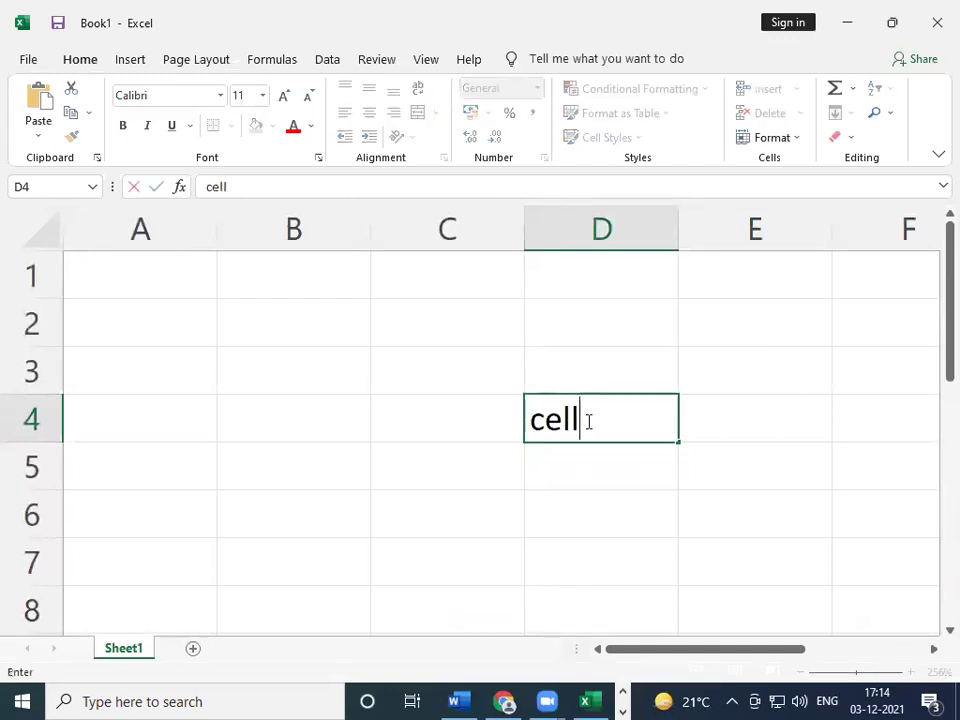
pyautogui.write(' pointer')
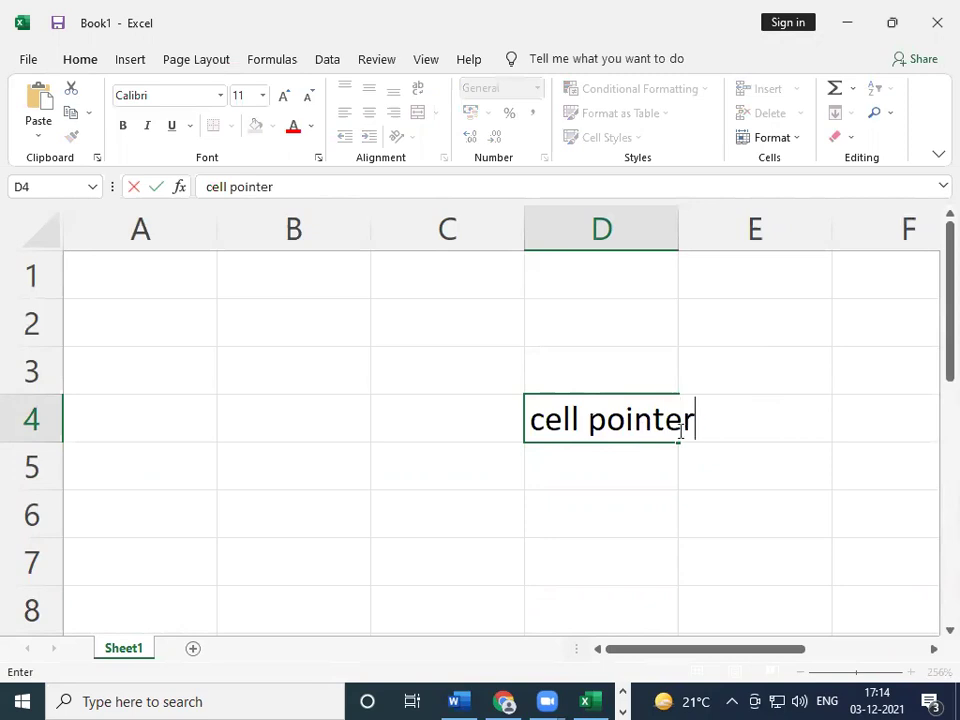
pyautogui.click(780, 449)
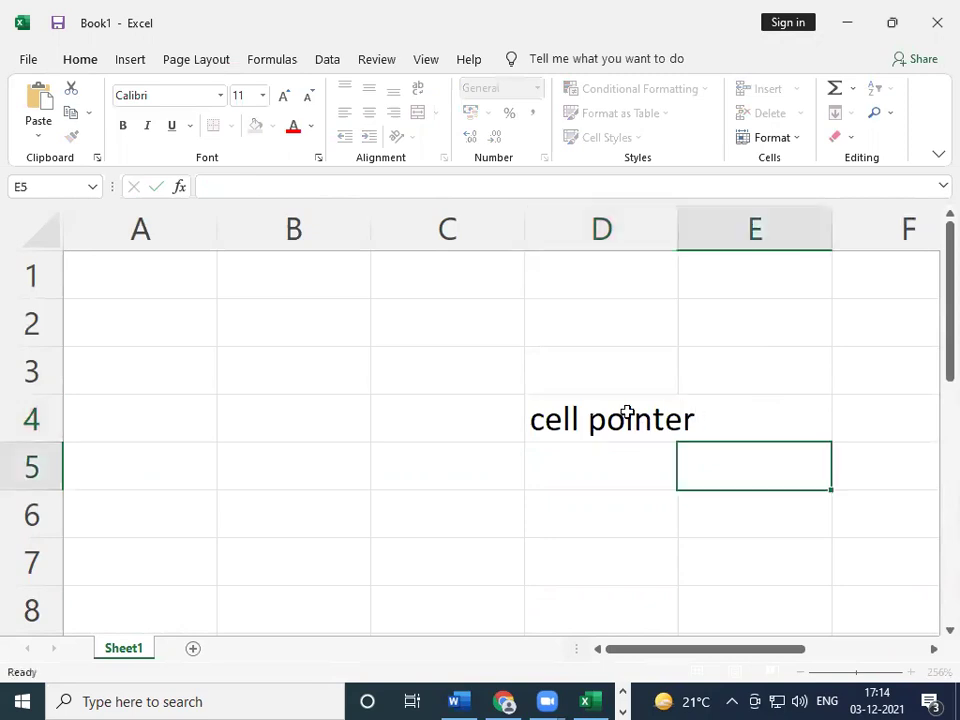
# - Select cells D4, B3, A2, E4 and D4 in turn, ending on D5
pyautogui.click(635, 412)
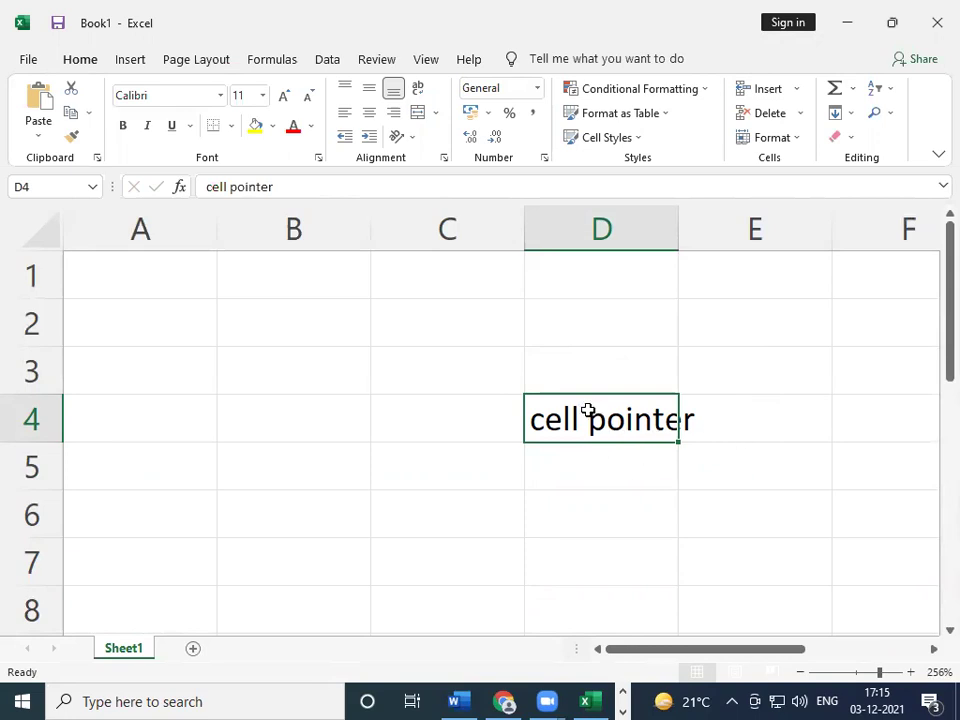
pyautogui.click(259, 358)
pyautogui.click(210, 338)
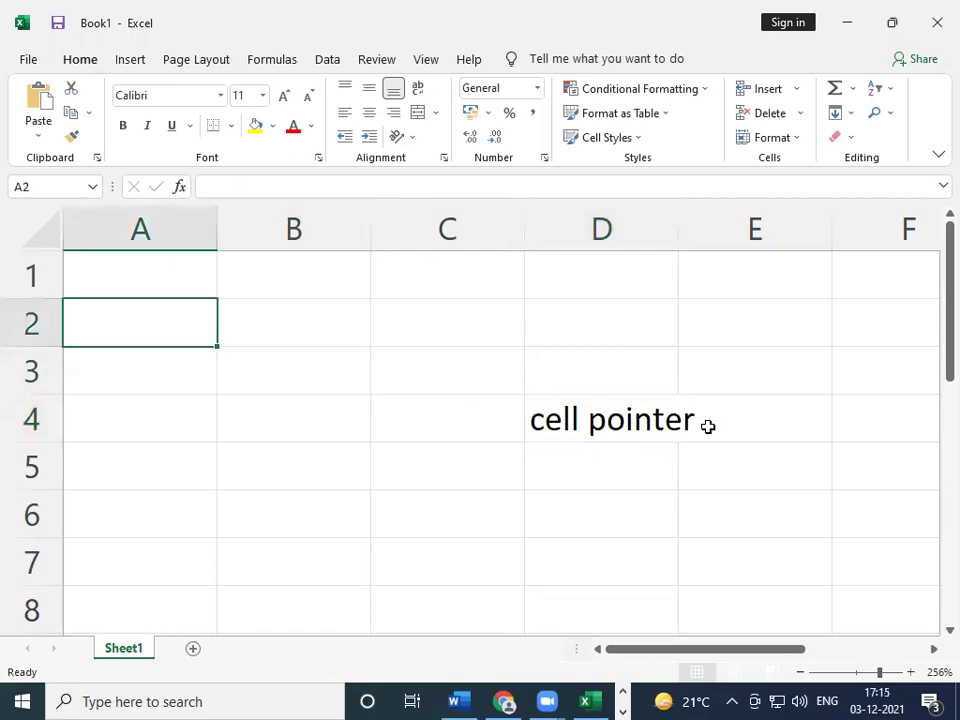
pyautogui.click(708, 426)
pyautogui.click(580, 412)
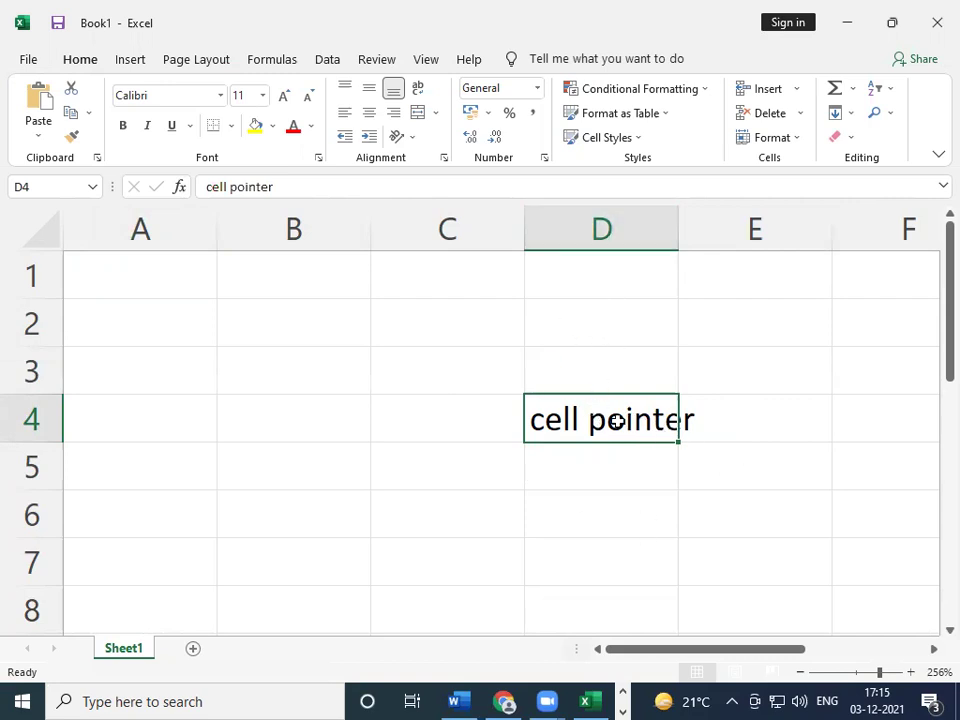
pyautogui.click(566, 467)
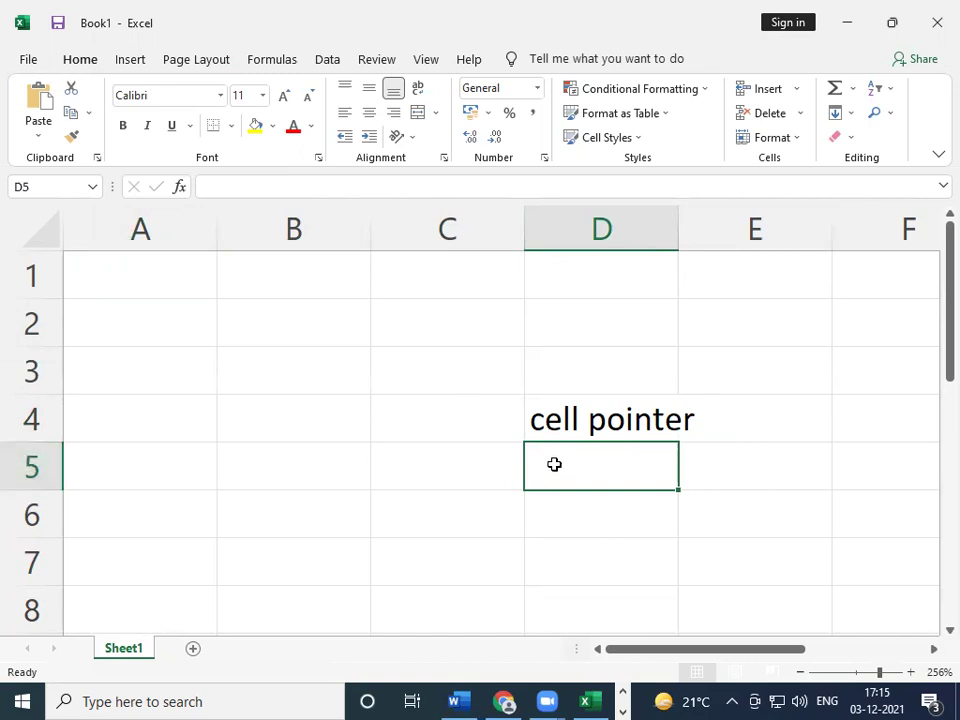
# - Type d5 into cell D5 and inspect it in edit mode
pyautogui.write('d')
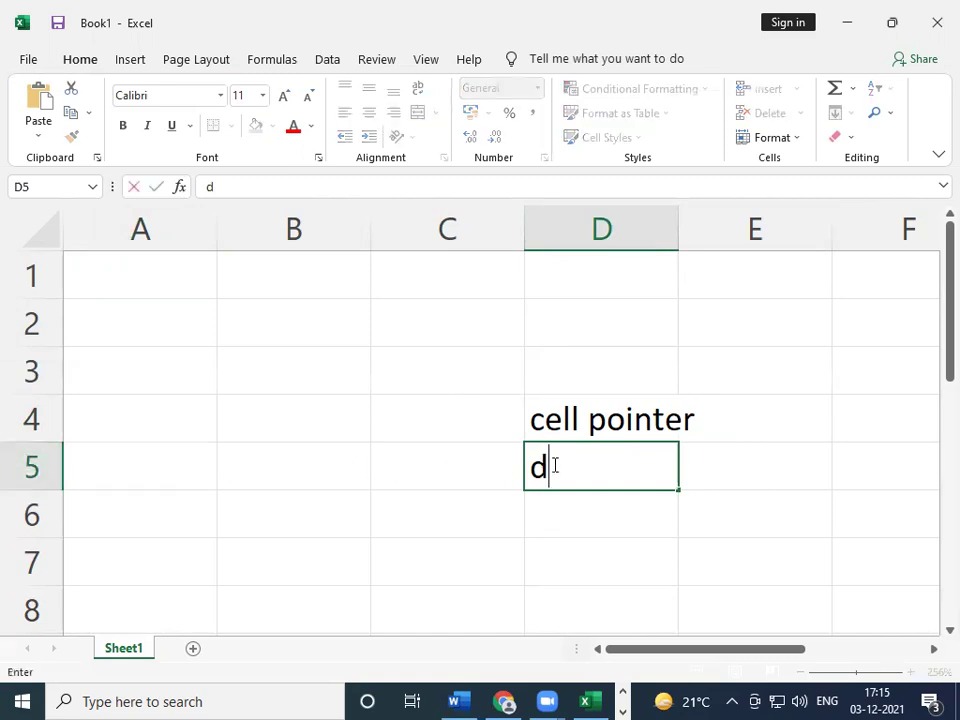
pyautogui.write('5')
pyautogui.press('F2')
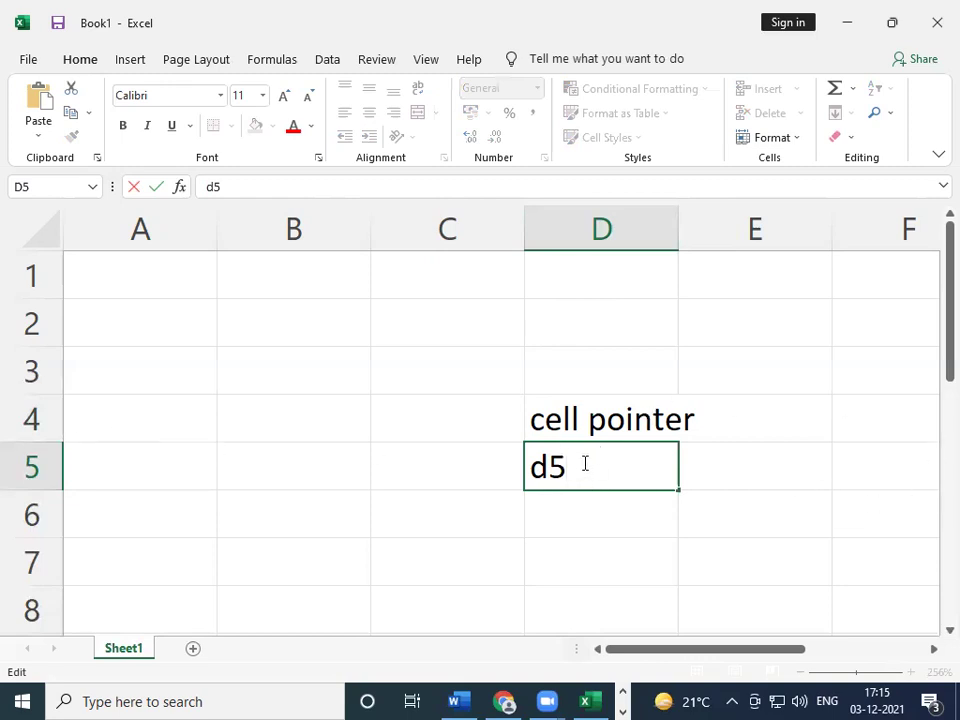
pyautogui.moveTo(572, 466); pyautogui.dragTo(530, 463)
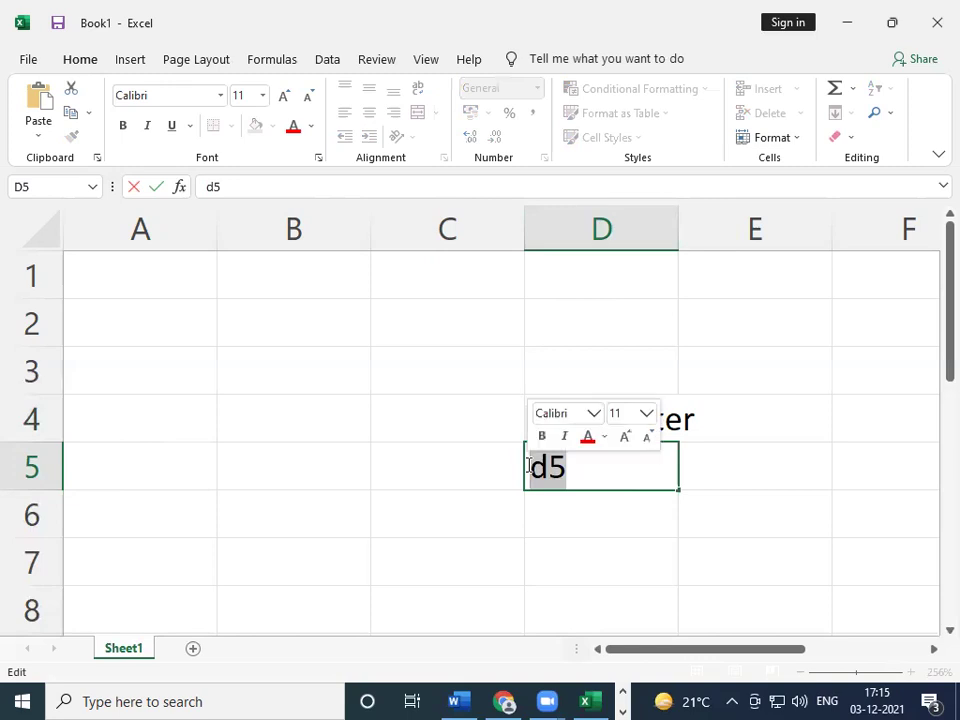
pyautogui.click(607, 472)
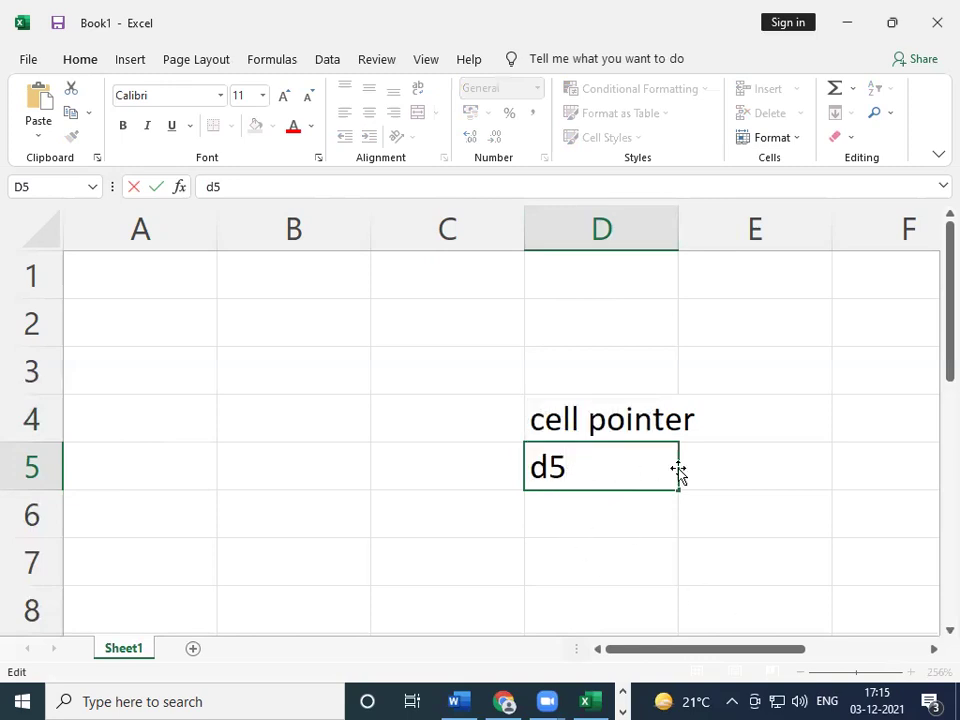
# - Enter the label 'Cell address' in C5, then move to D6
pyautogui.click(461, 464)
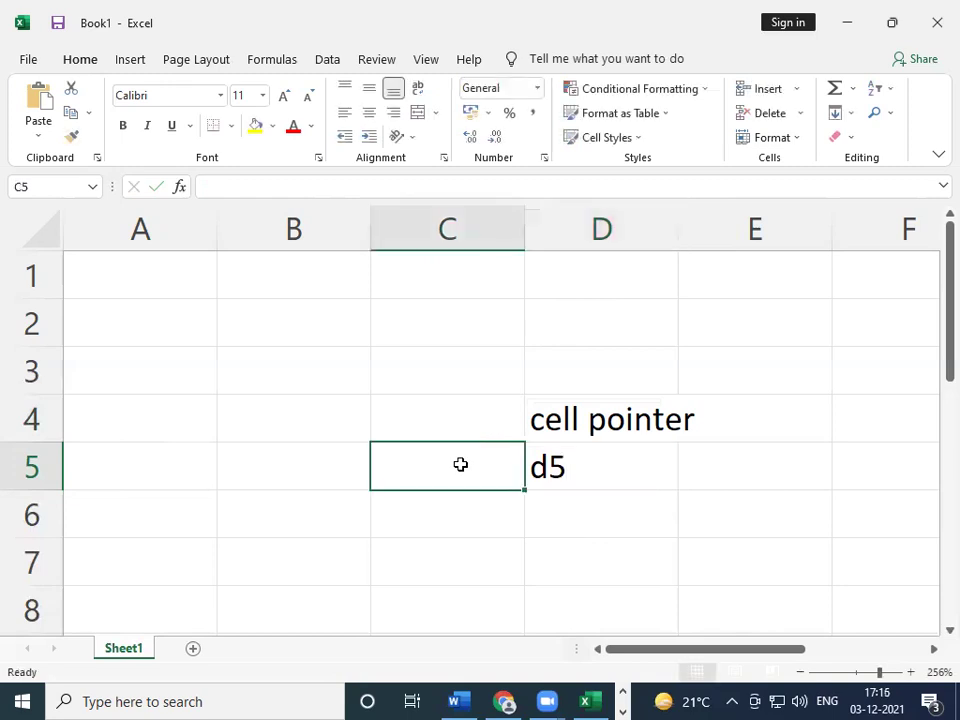
pyautogui.write('Cell')
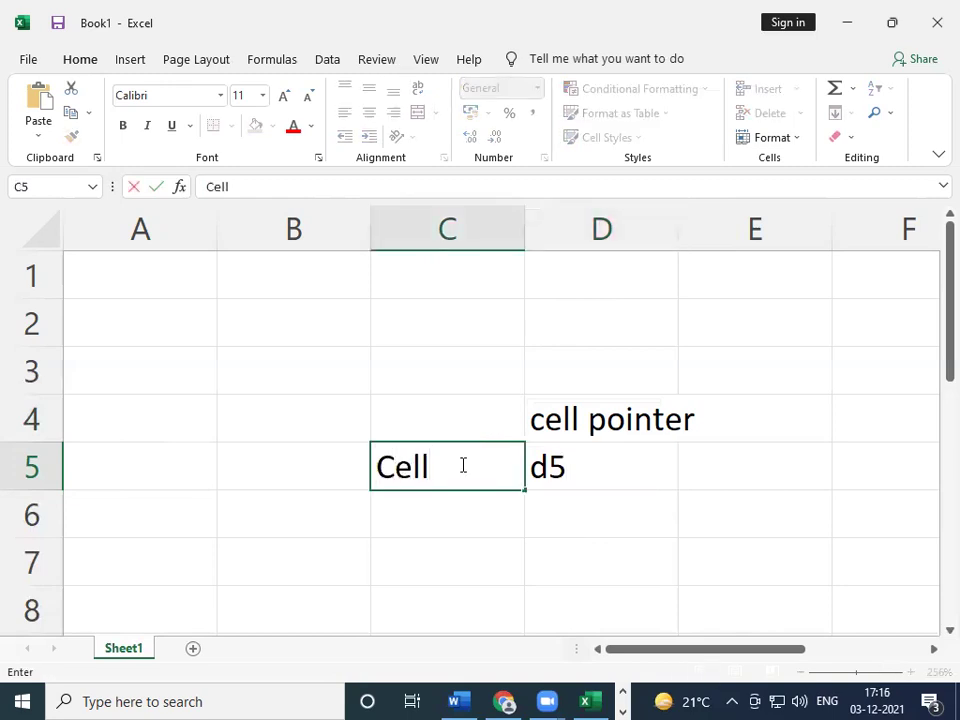
pyautogui.write(' address')
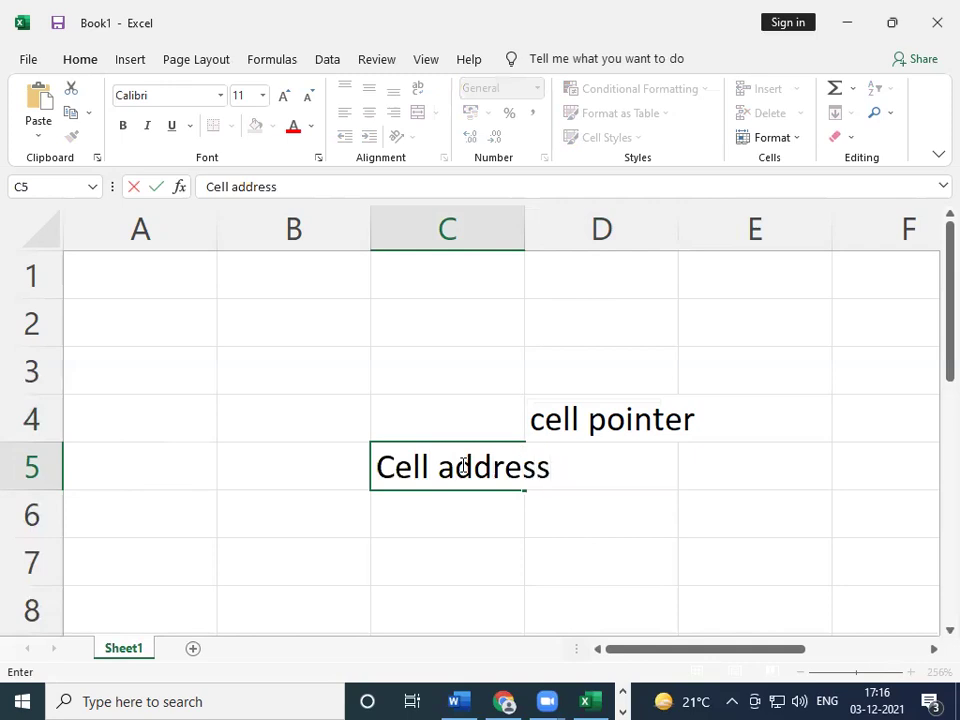
pyautogui.press('Tab')
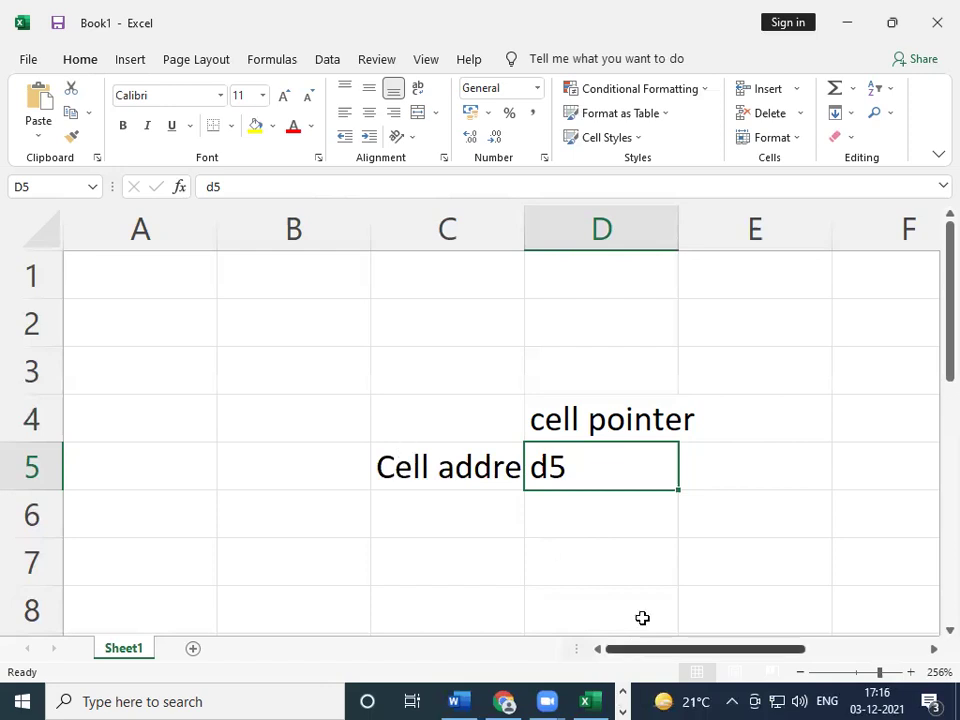
pyautogui.click(628, 514)
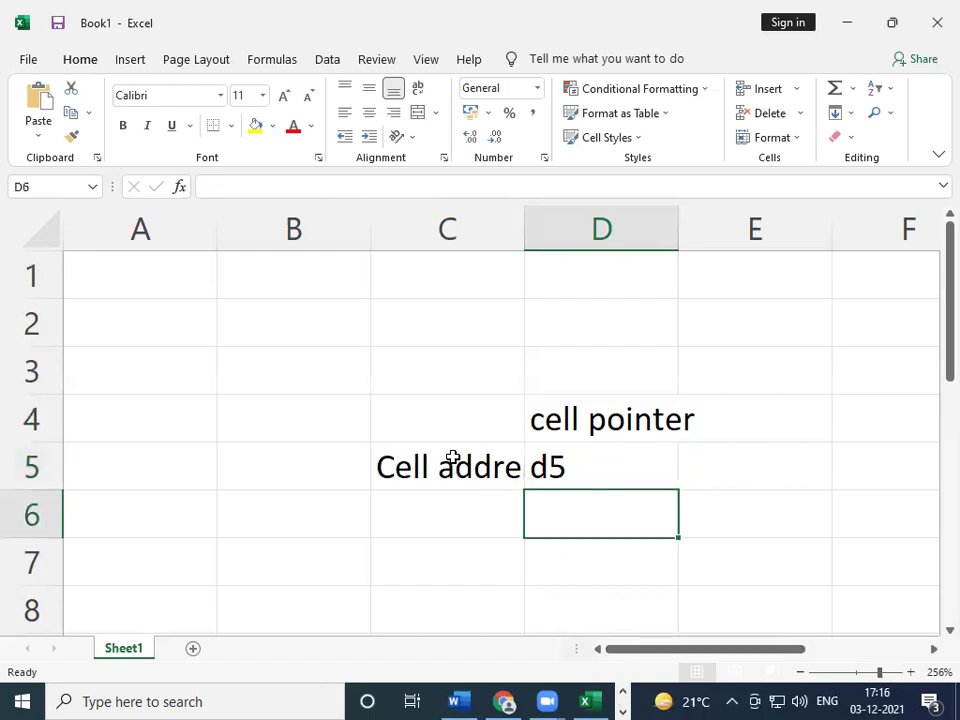
# - Select B3:E6 and delete its contents, leaving B2 selected
pyautogui.moveTo(332, 360); pyautogui.dragTo(710, 495)
pyautogui.press('Delete')
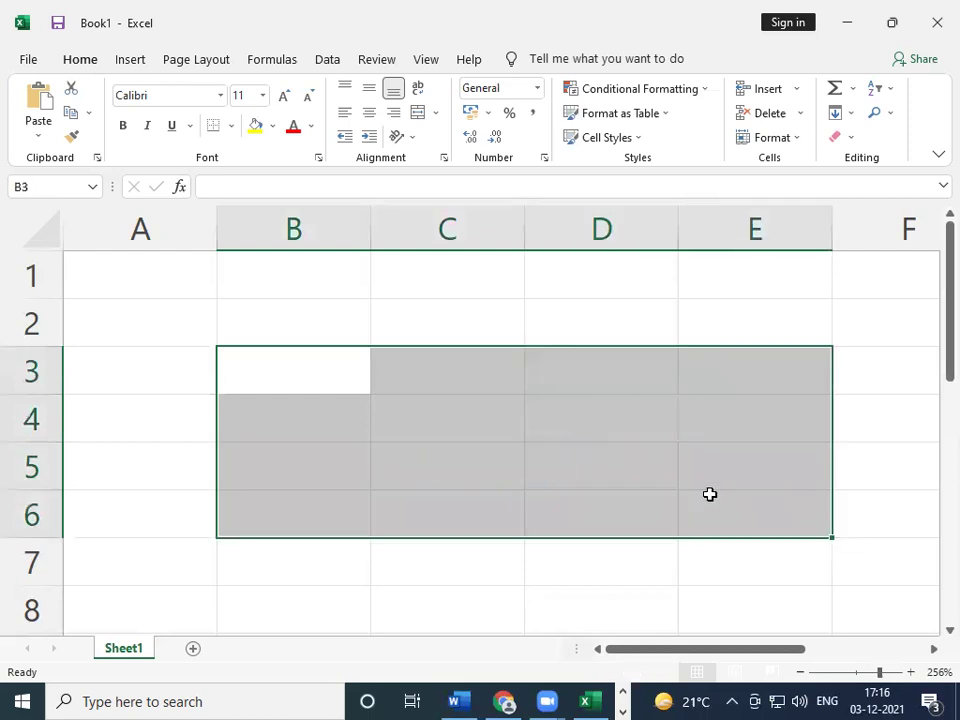
pyautogui.click(254, 307)
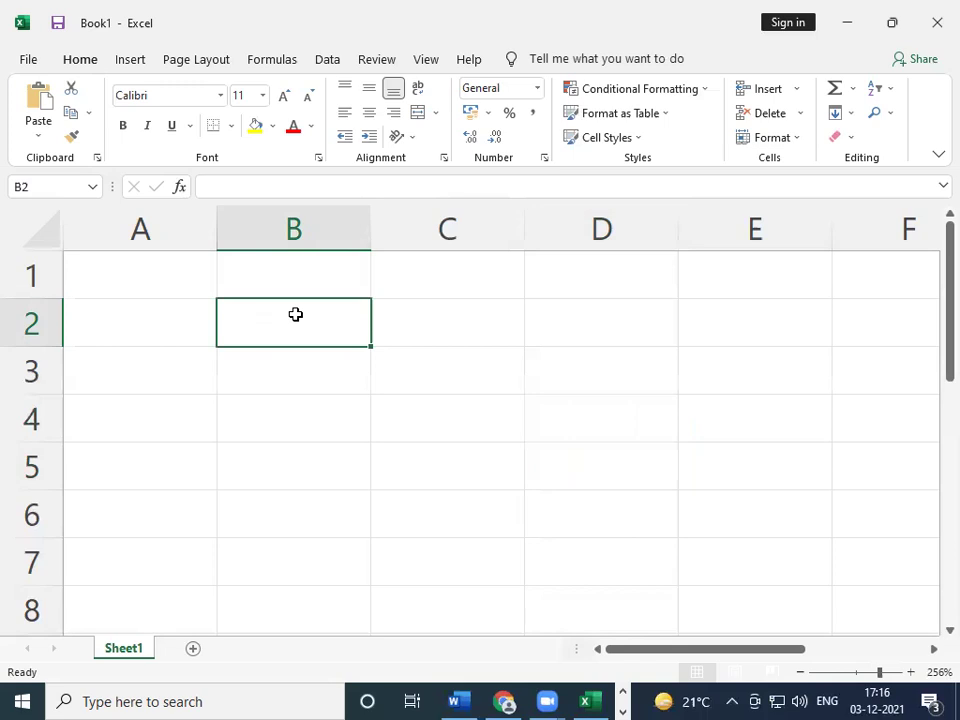
# - Enter Data in B2 and Number in B3, fixing the typos
pyautogui.write('D')
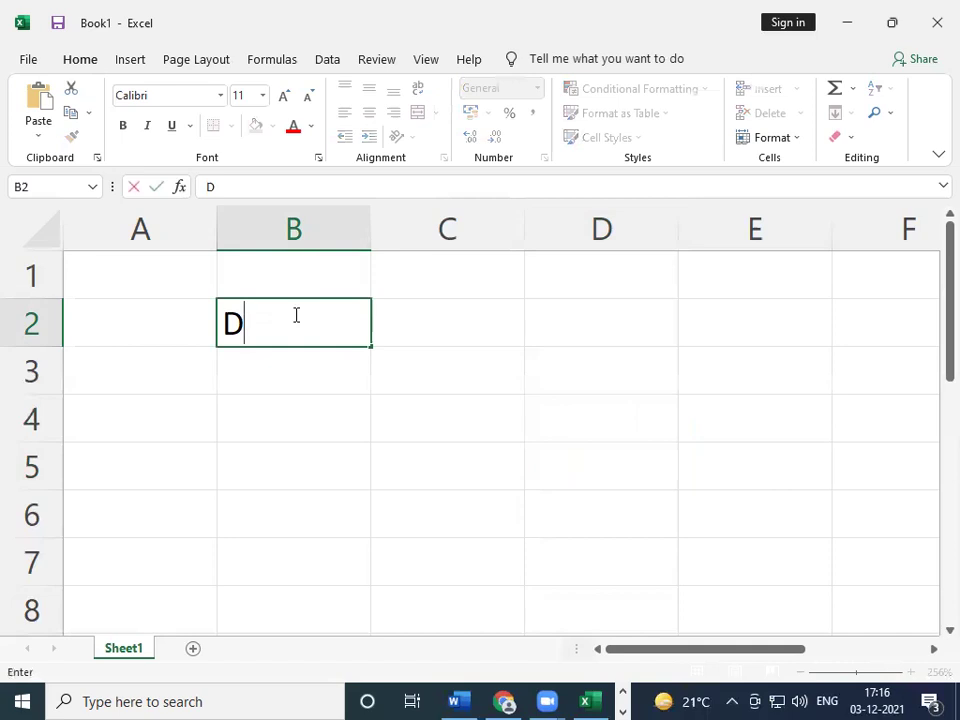
pyautogui.write('aate')
pyautogui.press('Left')
pyautogui.press('Right')
pyautogui.press('Right')
pyautogui.press('Left')
pyautogui.write('Dataa')
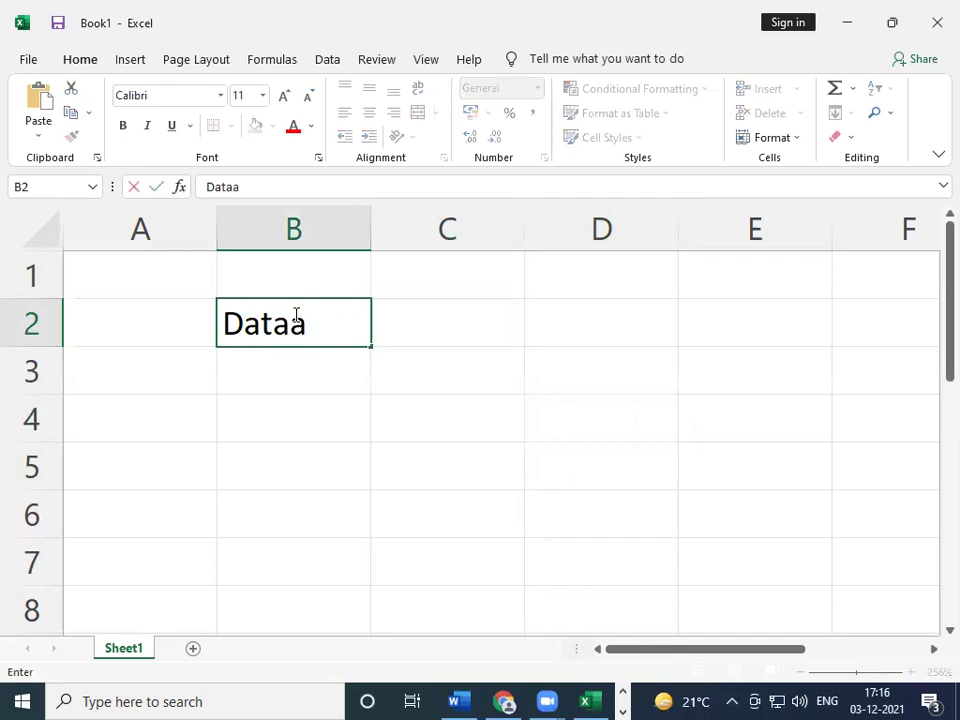
pyautogui.press('BackSpace')
pyautogui.press('Return')
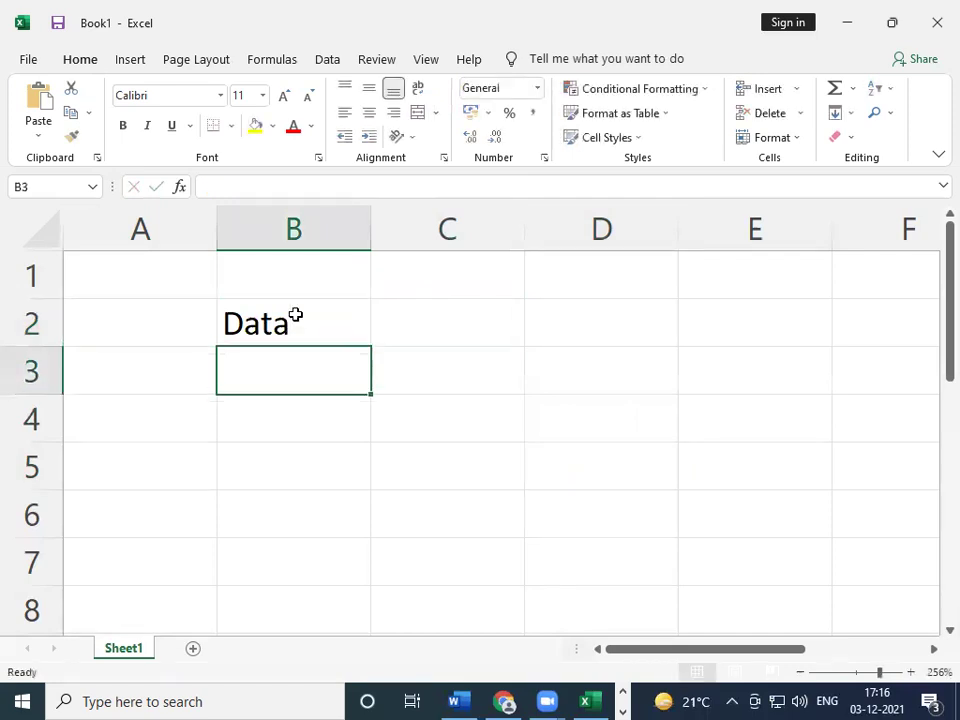
pyautogui.write('Number')
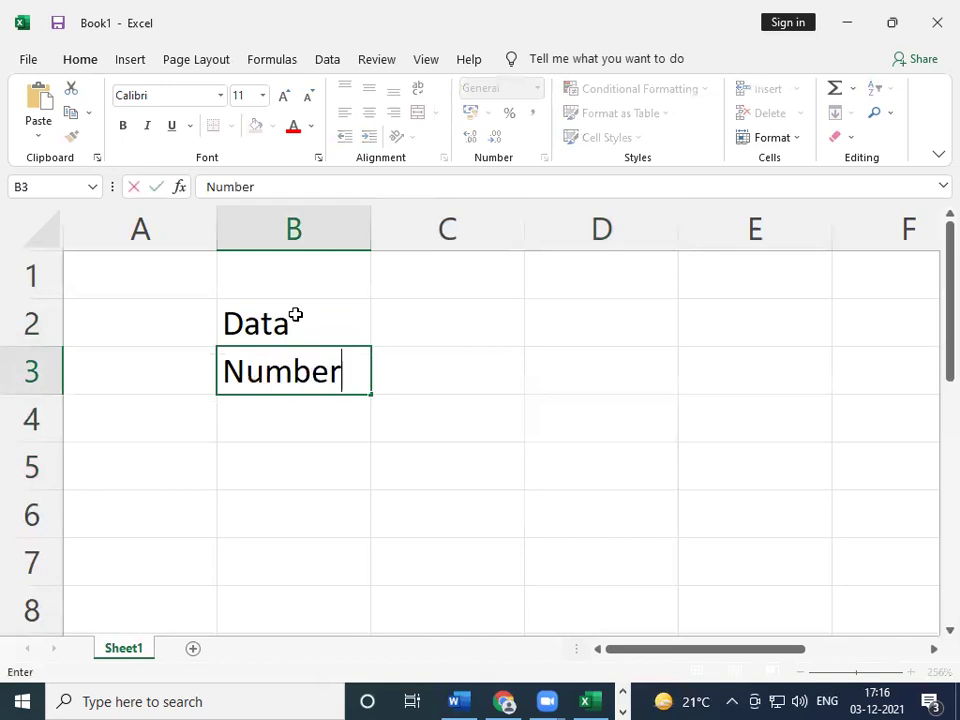
pyautogui.press('Return')
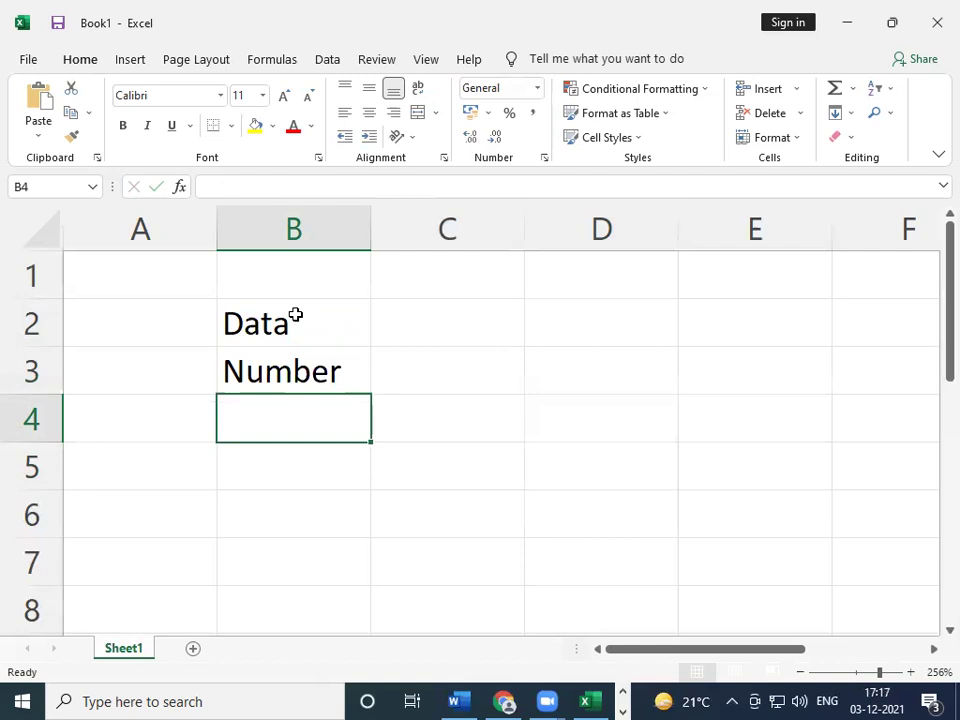
# - Enter text, a misspelt formula entry, and function in B4:B6
pyautogui.write('text')
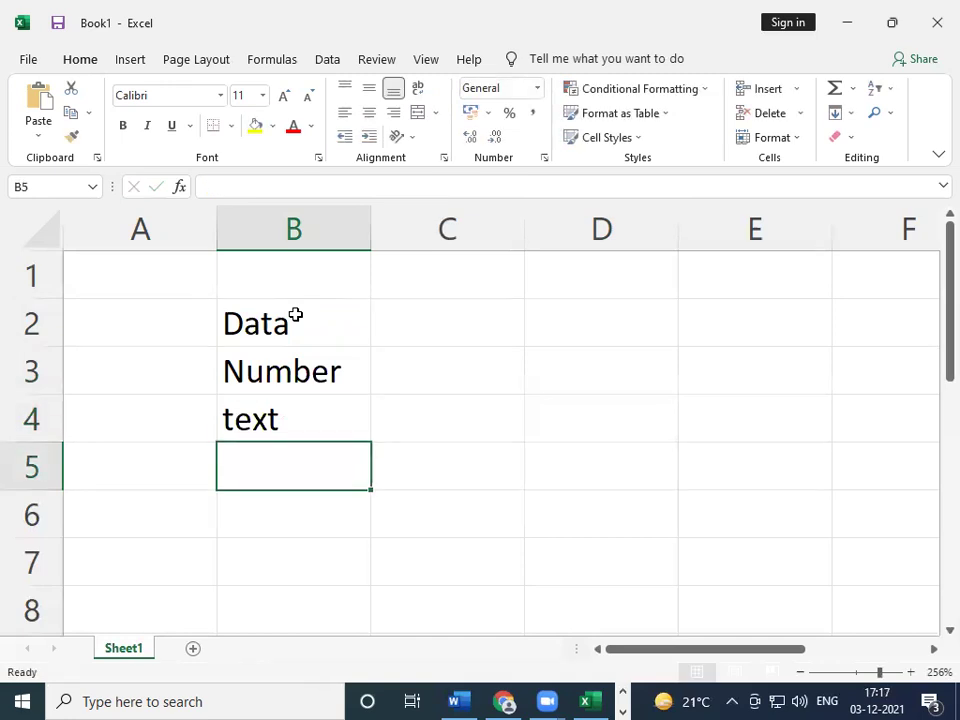
pyautogui.write('foramula')
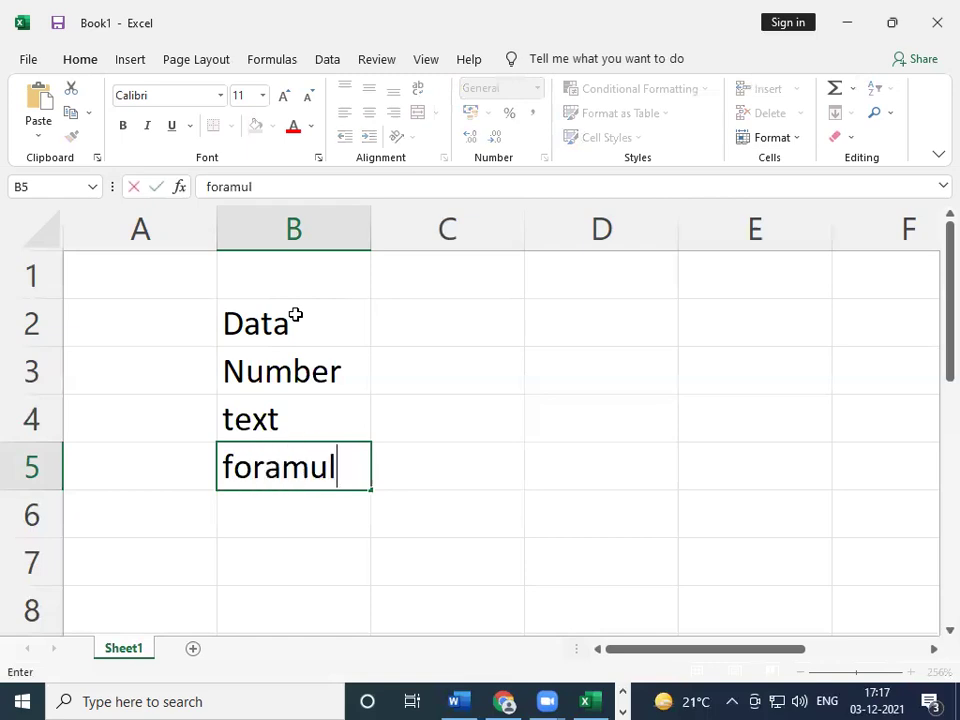
pyautogui.press('Return')
pyautogui.write('f')
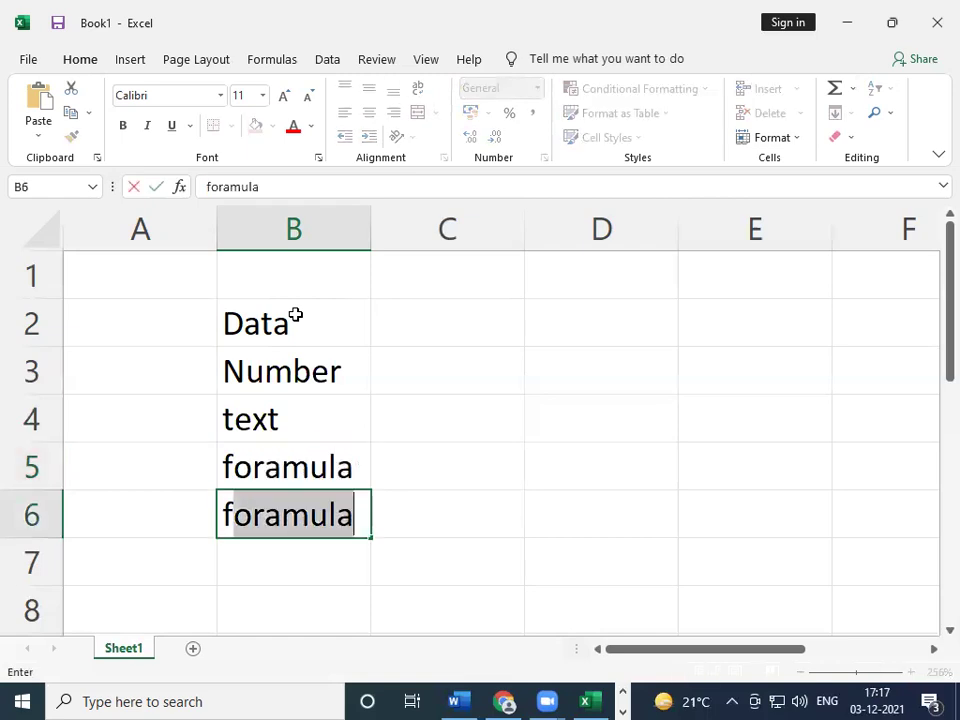
pyautogui.write('unction')
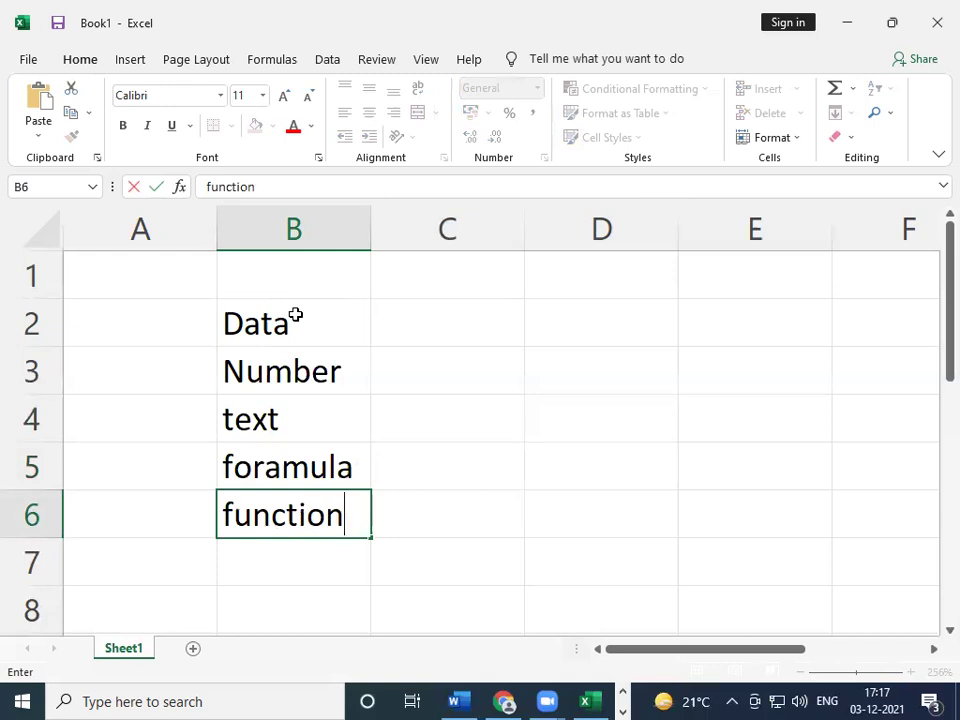
pyautogui.press('Return')
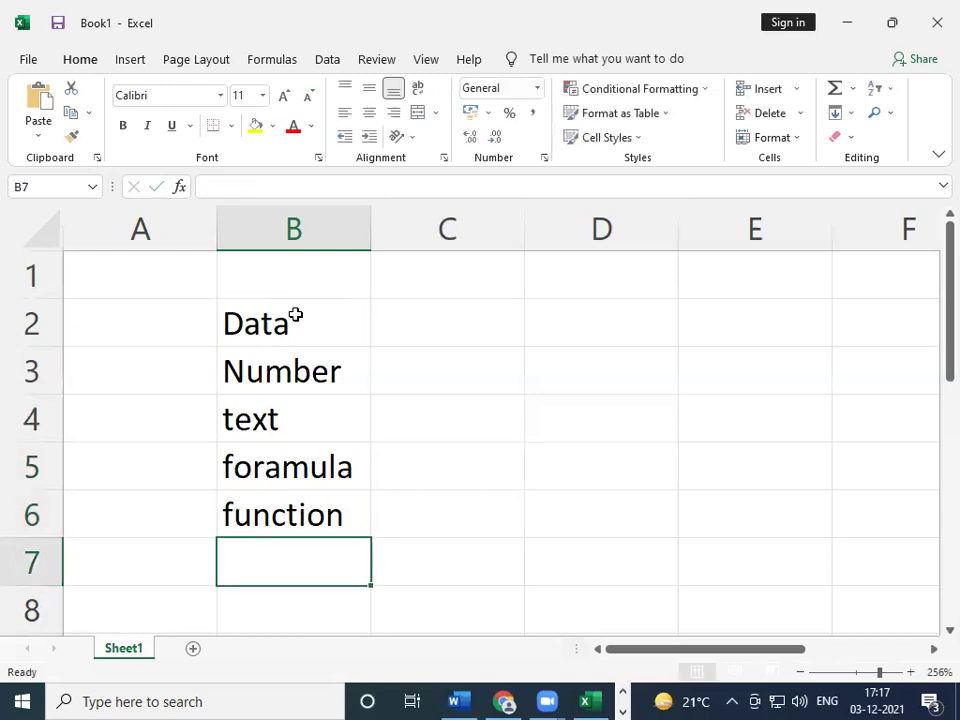
# - Correct the misspelt entry in B5 to Formula
pyautogui.press('Left')
pyautogui.press('Up')
pyautogui.press('Right')
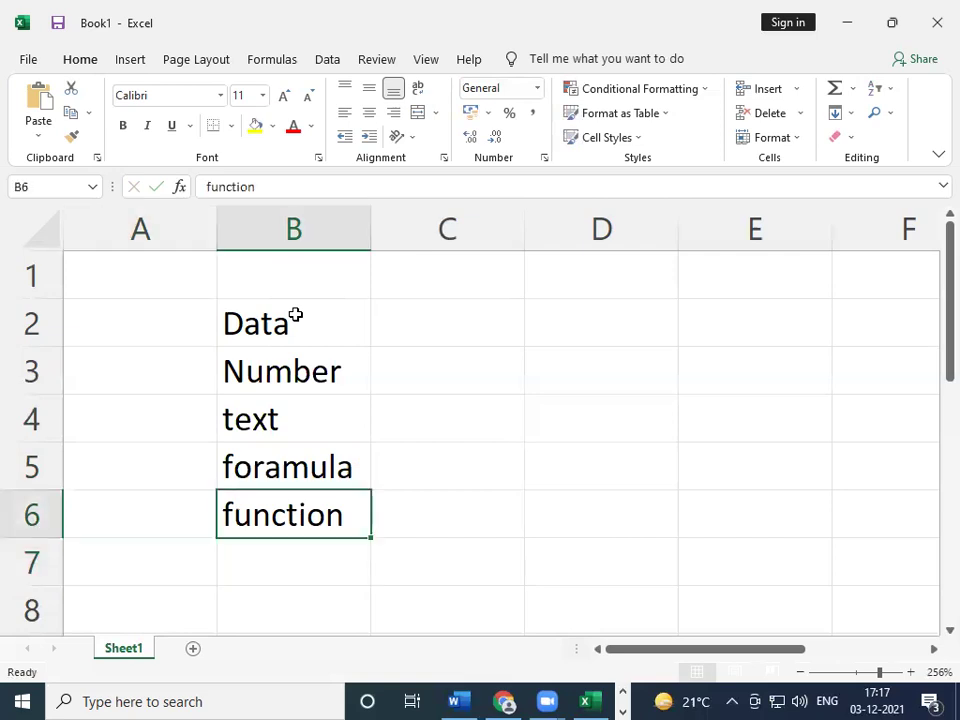
pyautogui.press('Up')
pyautogui.write('For')
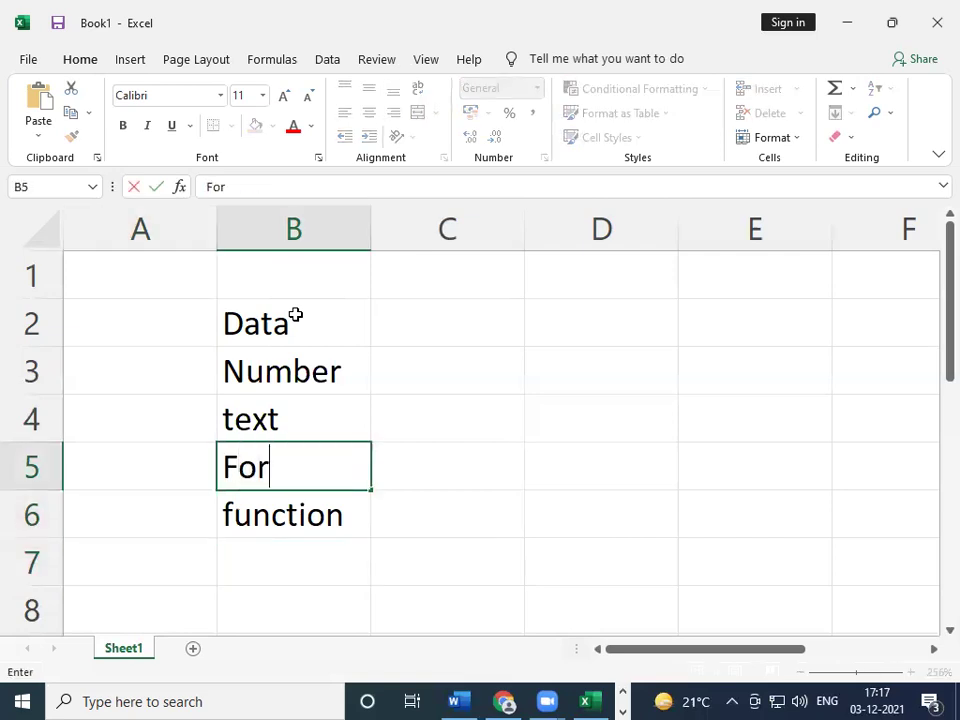
pyautogui.write('mula')
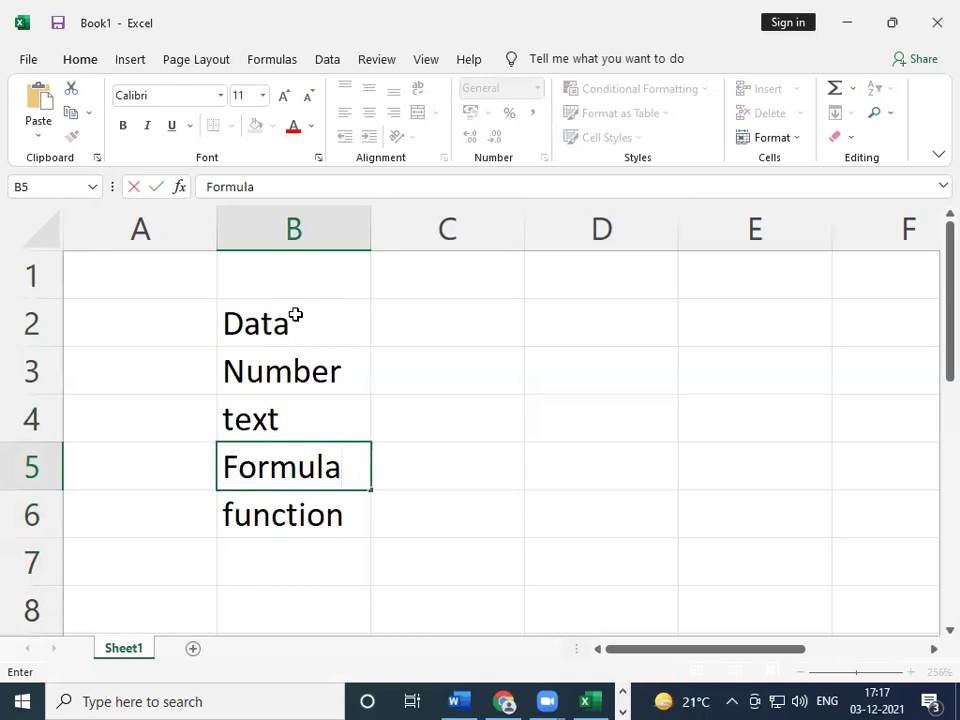
pyautogui.press('Return')
pyautogui.press('Up')
pyautogui.press('Up')
pyautogui.press('Up')
pyautogui.press('Up')
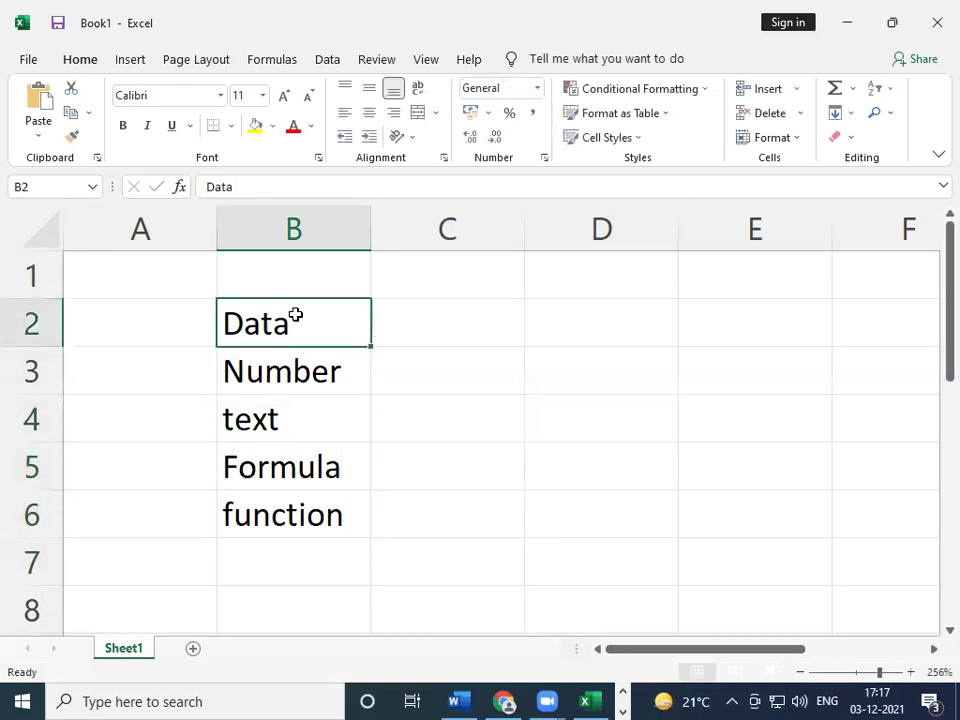
pyautogui.press('Down')
pyautogui.press('Down')
pyautogui.press('Down')
pyautogui.press('Down')
pyautogui.press('Down')
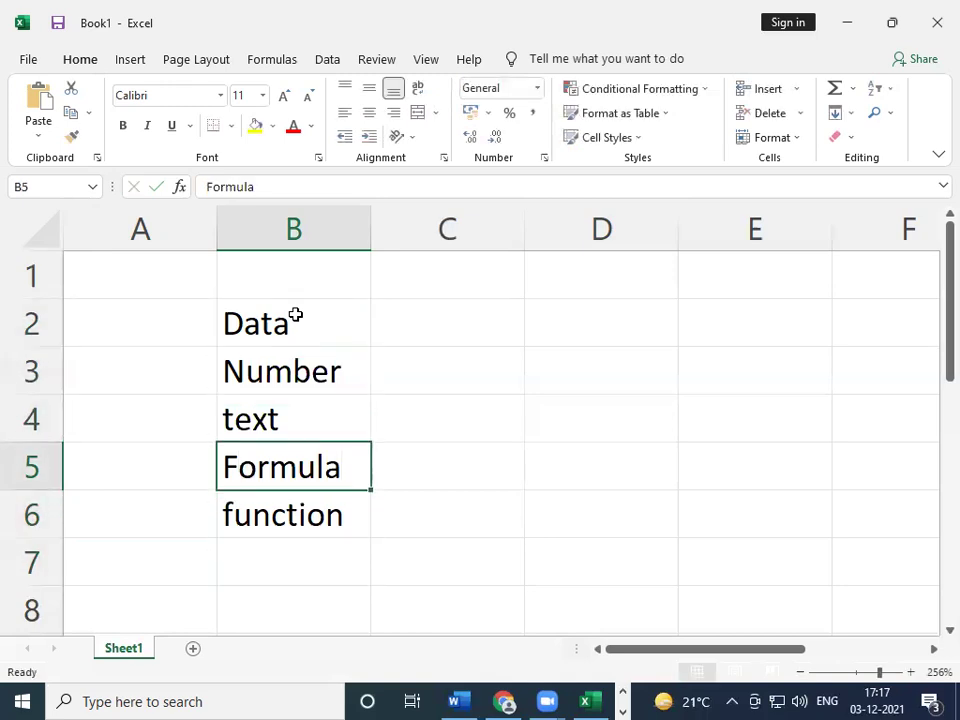
# - Add date in B7 and time in B8
pyautogui.write('date')
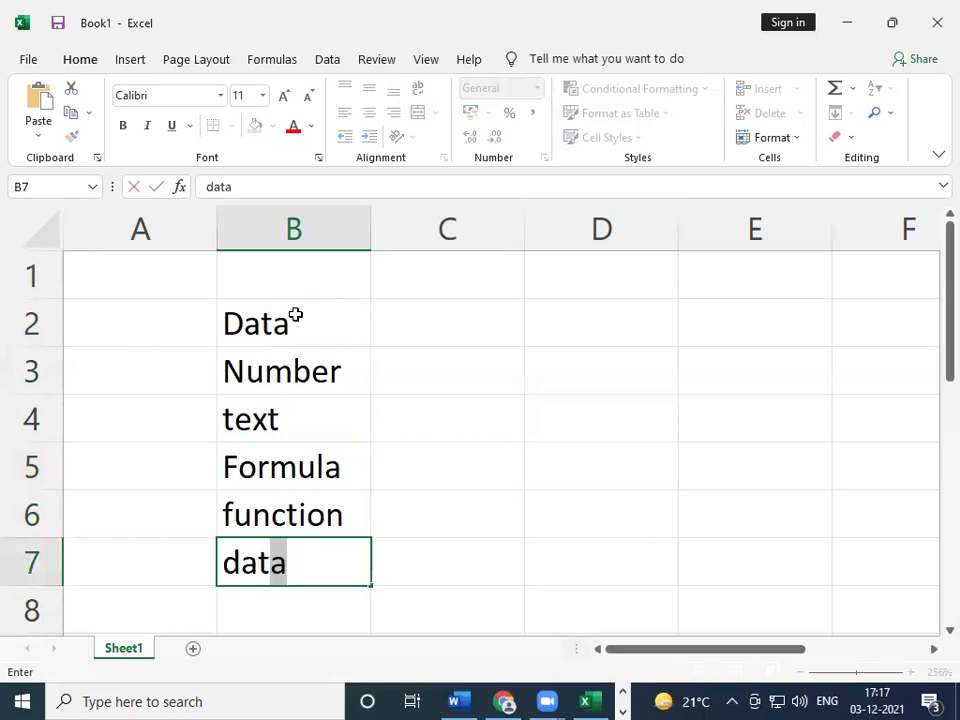
pyautogui.press('Return')
pyautogui.write('time')
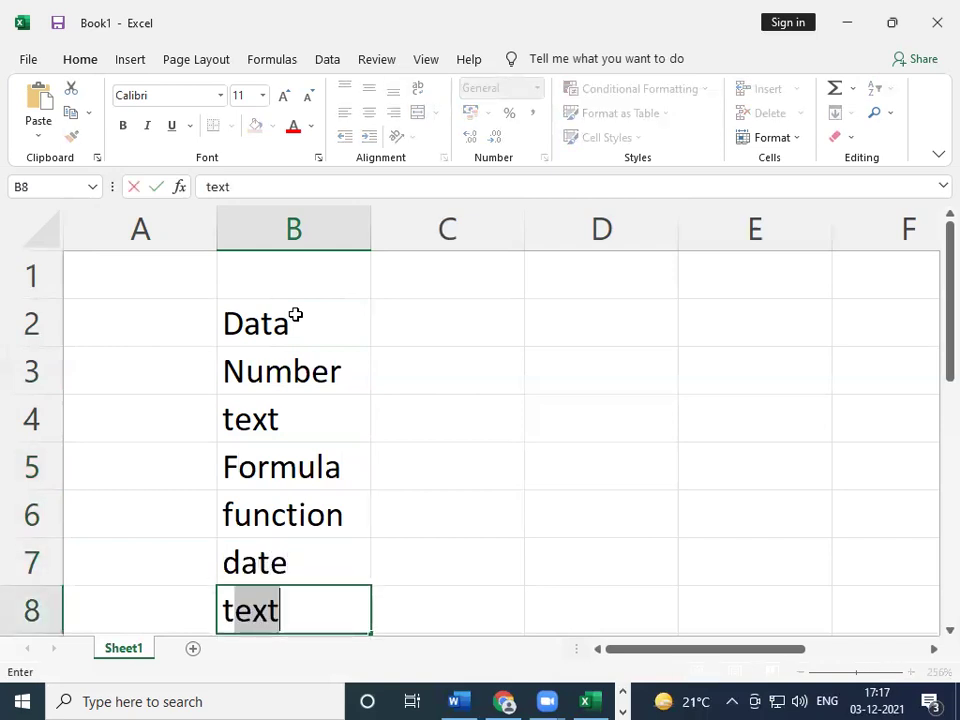
pyautogui.press('Return')
pyautogui.press('Up')
pyautogui.press('Up')
pyautogui.press('Up')
pyautogui.press('Up')
pyautogui.press('Up')
pyautogui.press('Up')
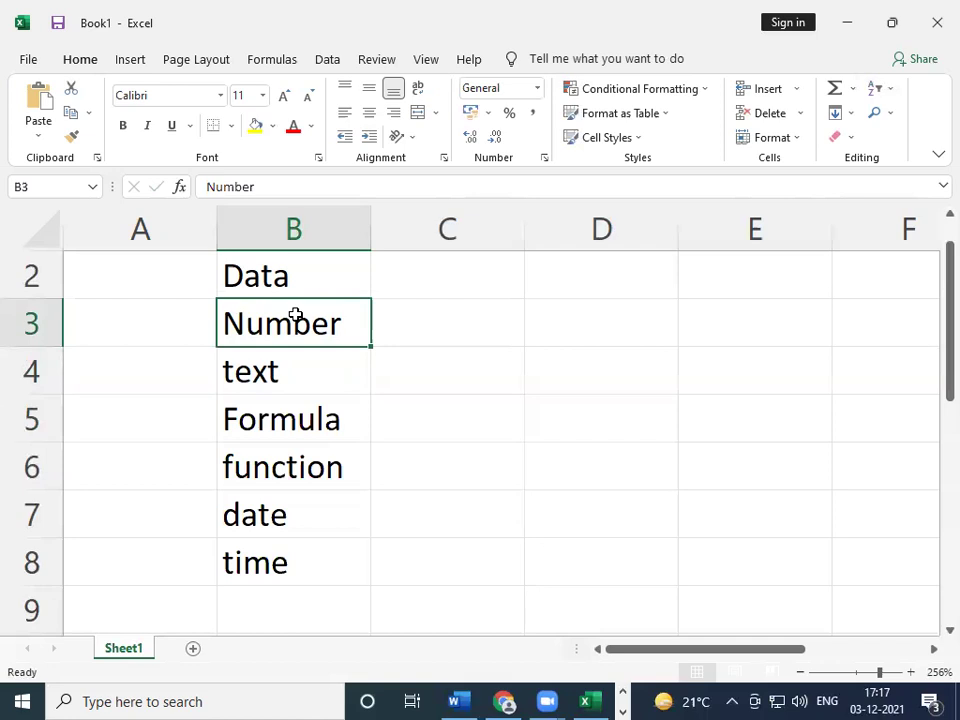
# - Select the column B list from B2 to B8 and delete it
pyautogui.press('Up')
pyautogui.press('Up')
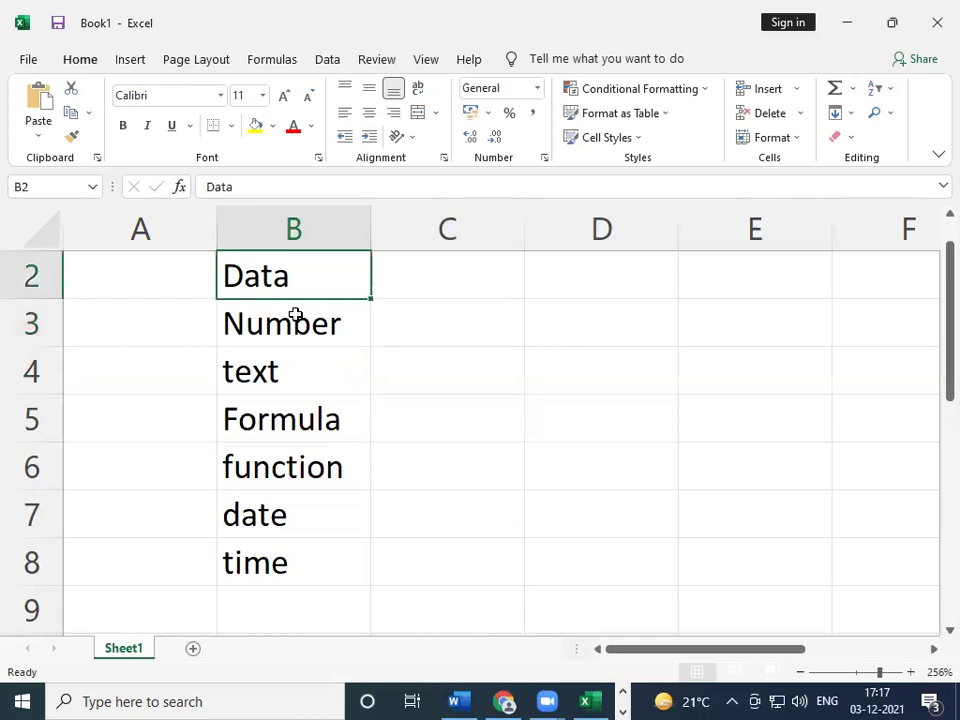
pyautogui.press('Down')
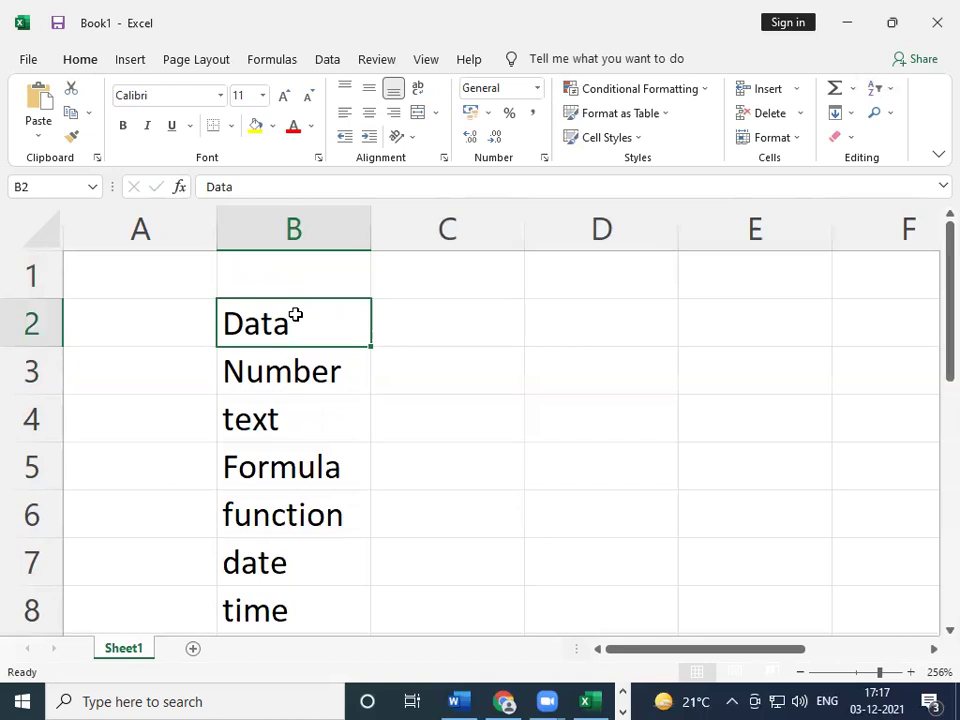
pyautogui.press('Down')
pyautogui.hotkey('shift', 'Down')
pyautogui.hotkey('shift', 'Down')
pyautogui.hotkey('shift', 'Down')
pyautogui.hotkey('shift', 'Down')
pyautogui.hotkey('shift', 'Down')
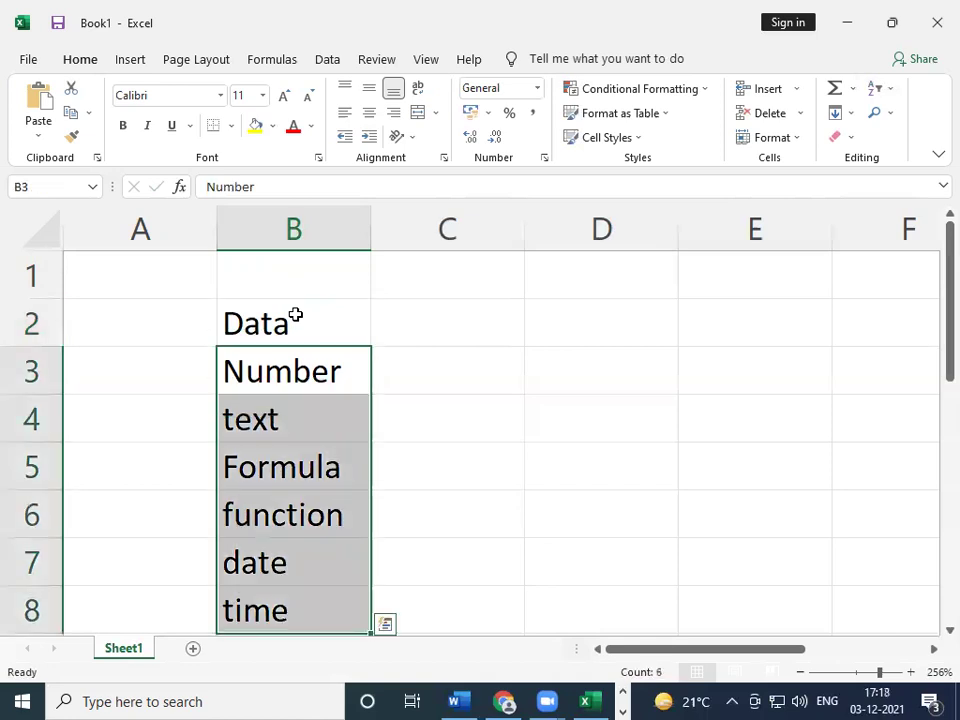
pyautogui.press('BackSpace')
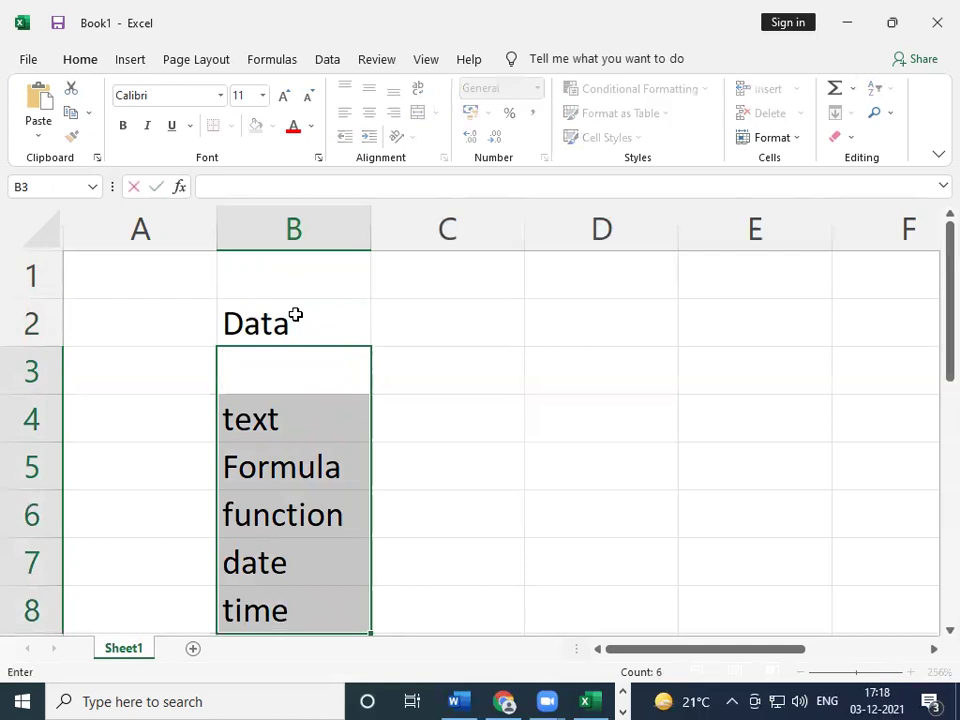
pyautogui.press('Down')
pyautogui.press('Down')
pyautogui.press('Down')
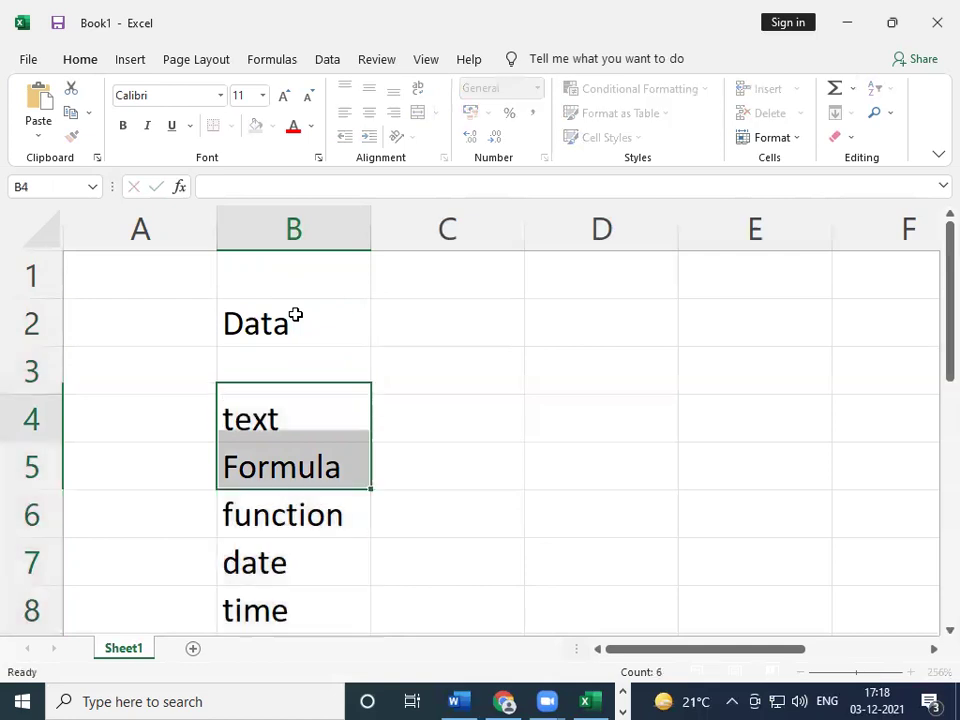
pyautogui.press('Up')
pyautogui.press('Up')
pyautogui.press('Up')
pyautogui.press('Up')
pyautogui.hotkey('shift', 'Down')
pyautogui.hotkey('shift', 'Down')
pyautogui.hotkey('shift', 'Down')
pyautogui.hotkey('shift', 'Down')
pyautogui.hotkey('shift', 'Down')
pyautogui.hotkey('shift', 'Down')
pyautogui.hotkey('shift', 'Down')
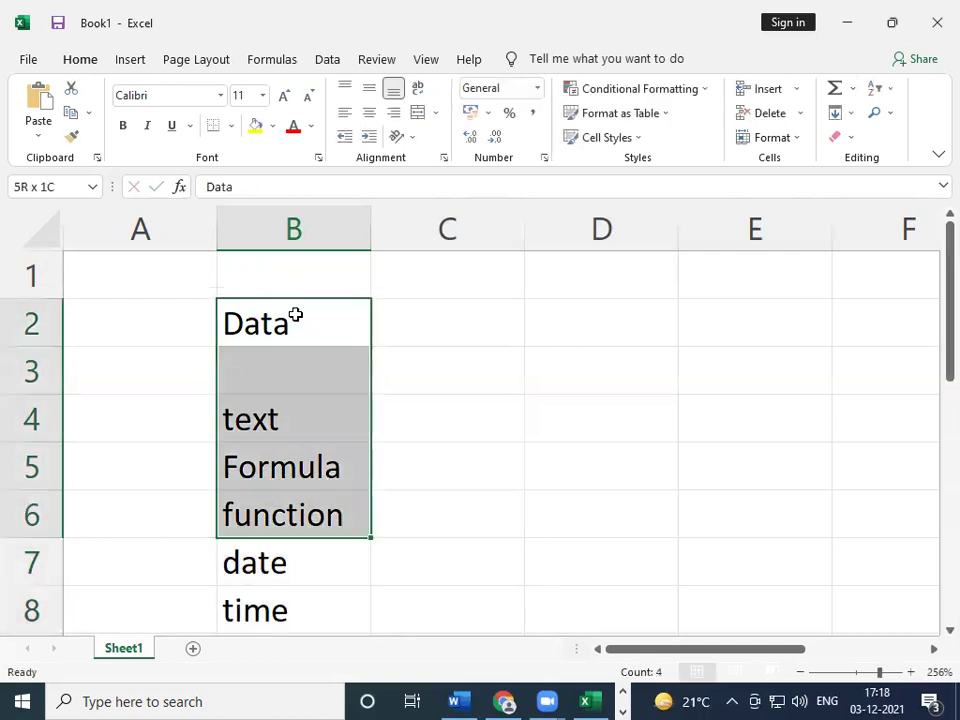
pyautogui.press('Delete')
pyautogui.press('Up')
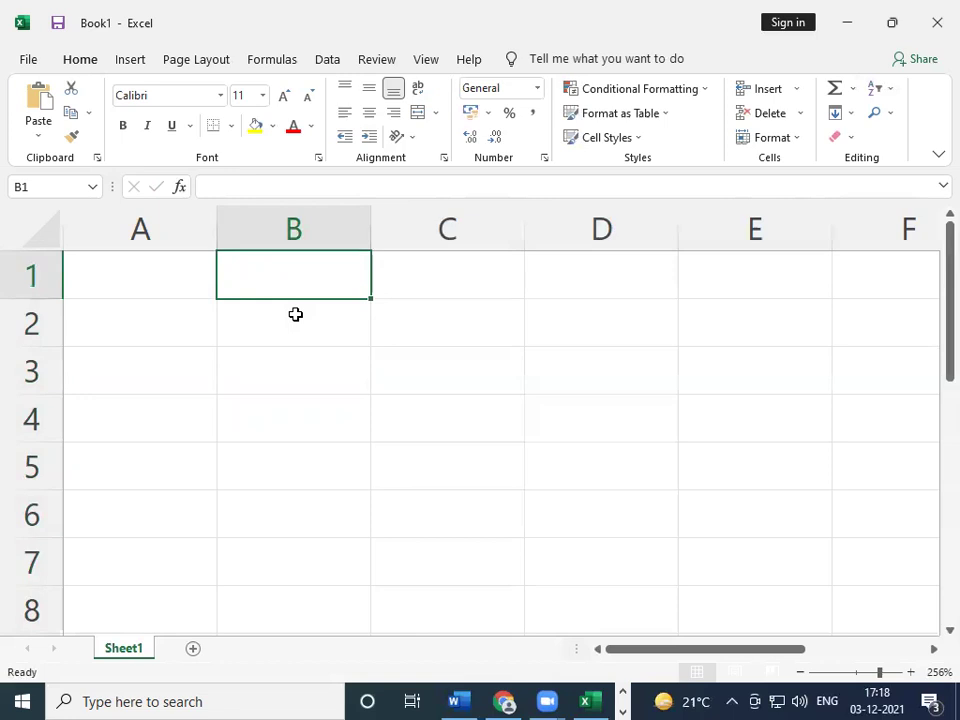
# - Type the heading Employee code in A1 and check the neighbouring cell B1
pyautogui.press('Left')
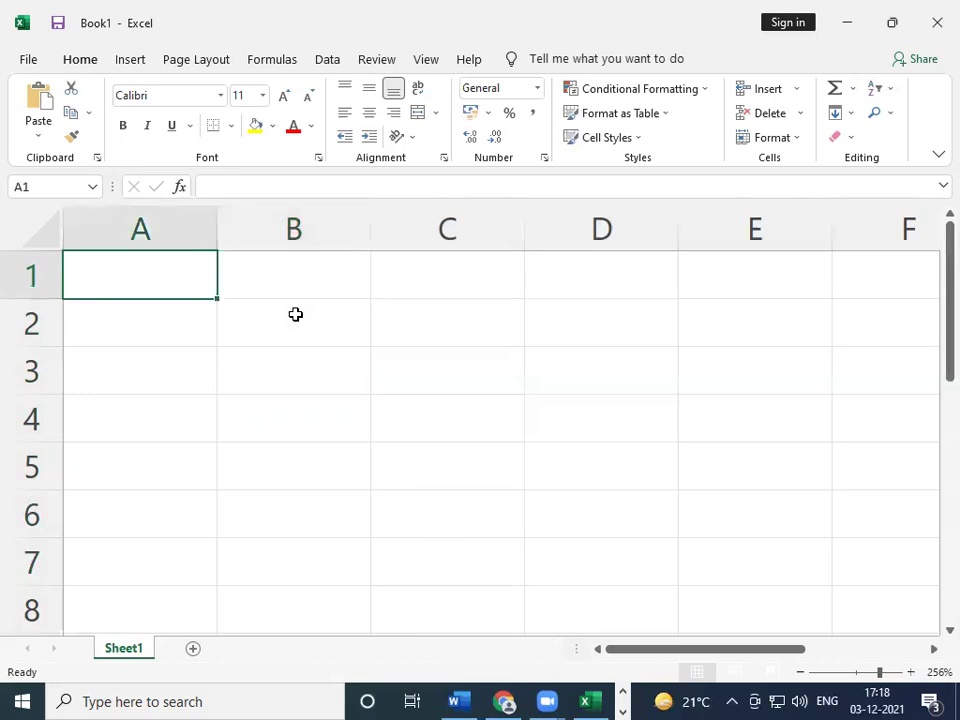
pyautogui.write('e')
pyautogui.press('BackSpace')
pyautogui.write('E')
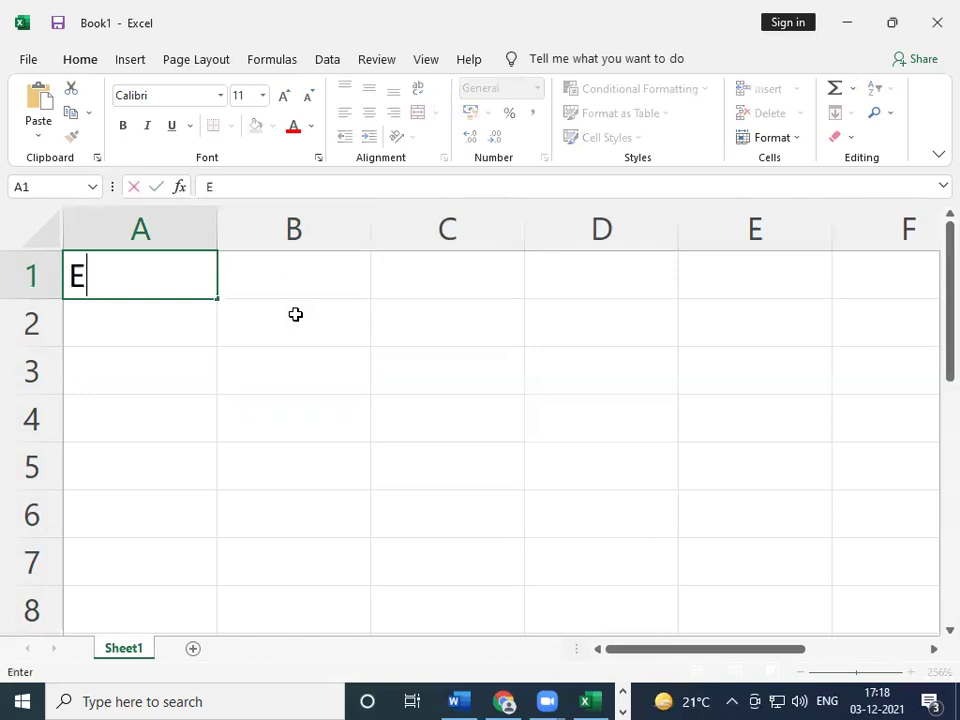
pyautogui.write('mploye')
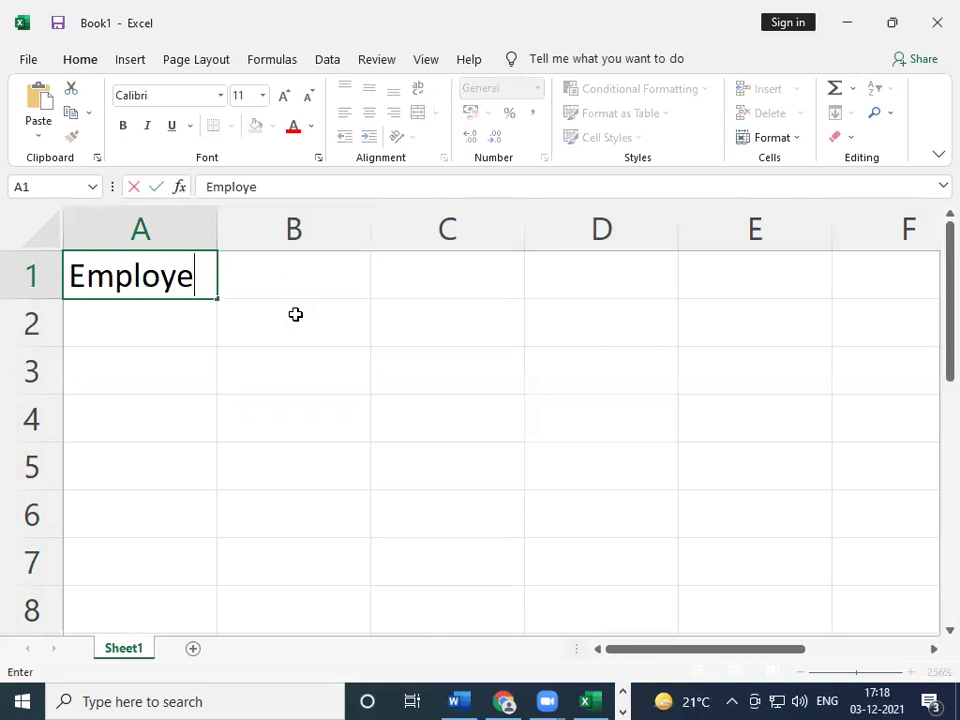
pyautogui.write('e code')
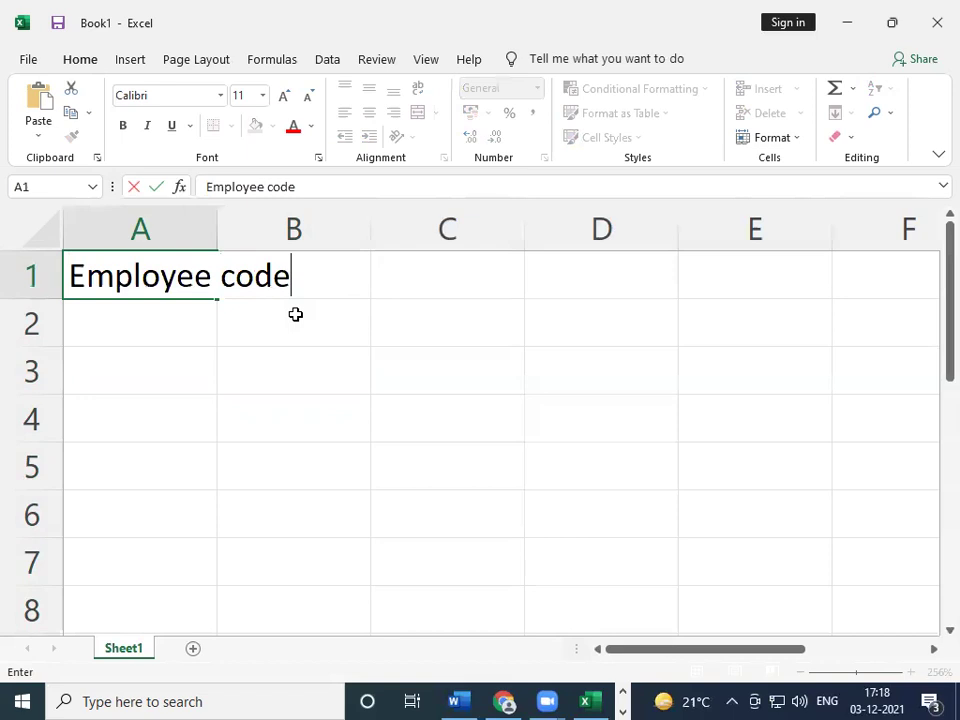
pyautogui.press('Tab')
pyautogui.press('Left')
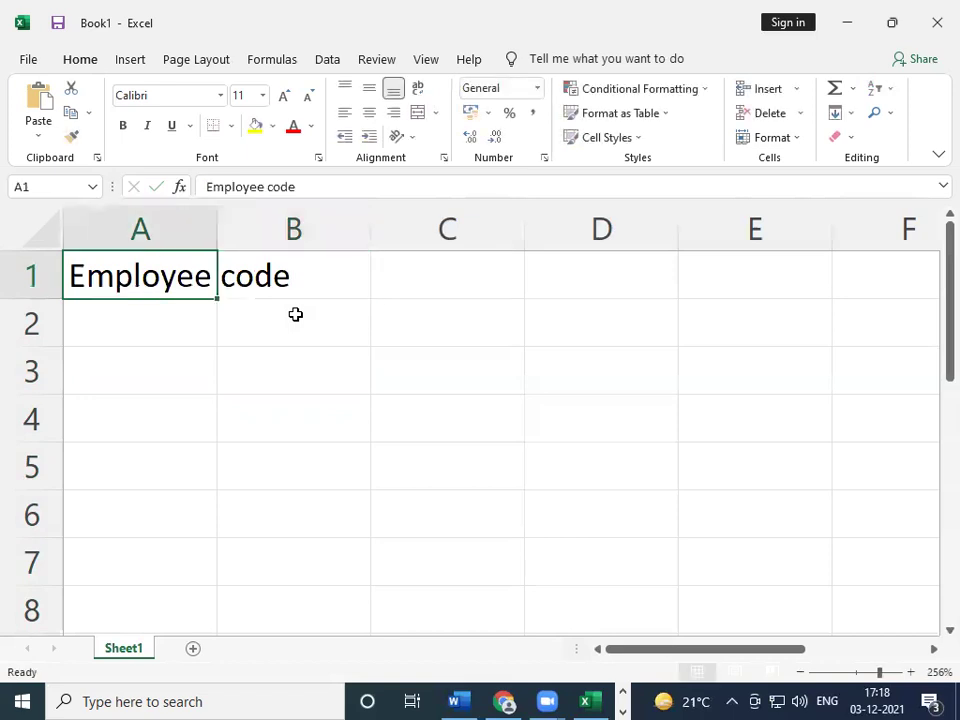
pyautogui.press('Right')
pyautogui.press('Left')
pyautogui.press('Right')
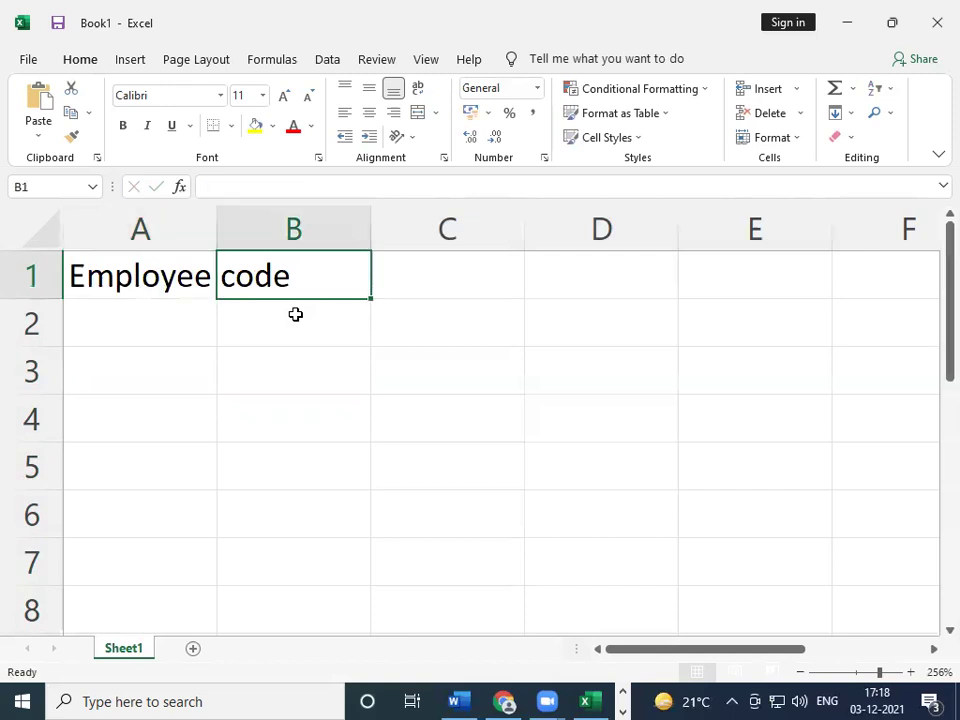
pyautogui.press('Left')
# - Clear A1 and retype the Employee code heading
pyautogui.press('BackSpace')
pyautogui.press('Right')
pyautogui.press('Left')
pyautogui.write('E')
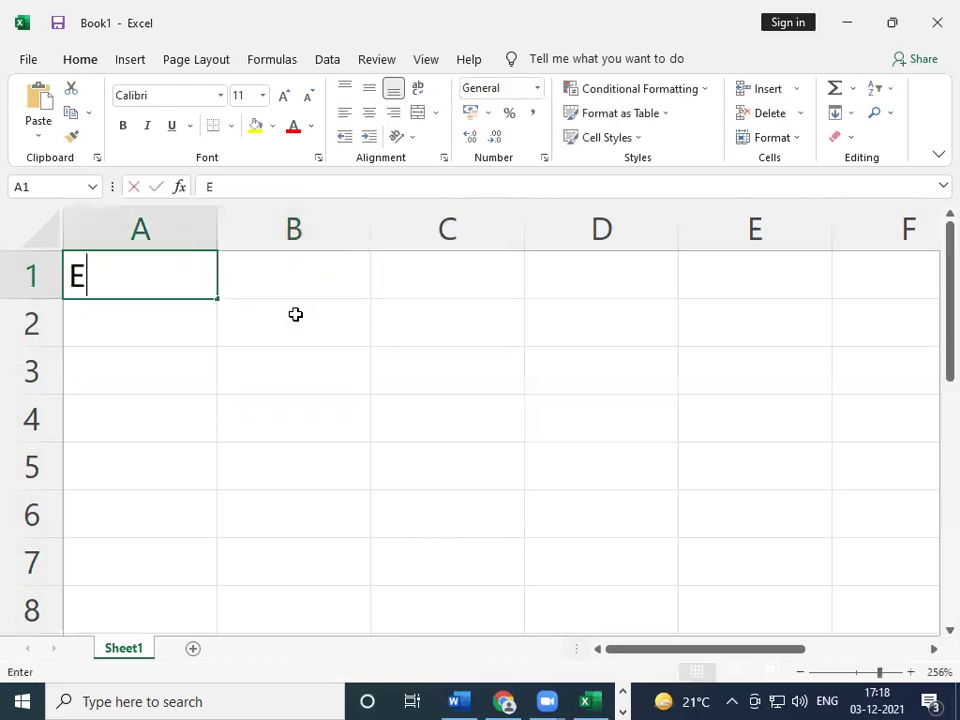
pyautogui.write('mploy')
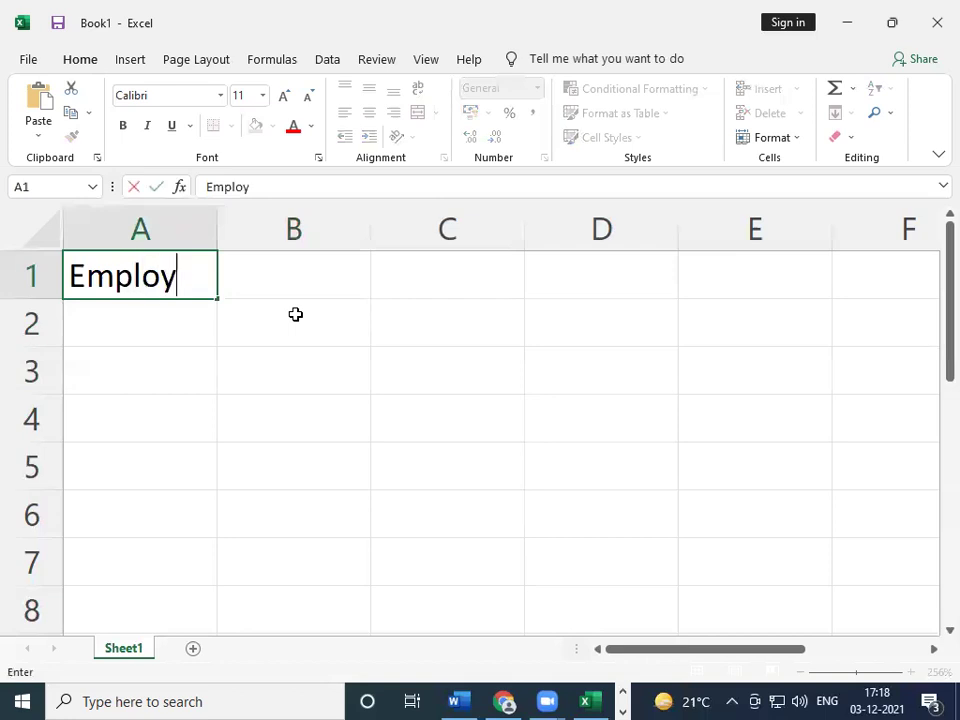
pyautogui.write('ee code')
pyautogui.press('Tab')
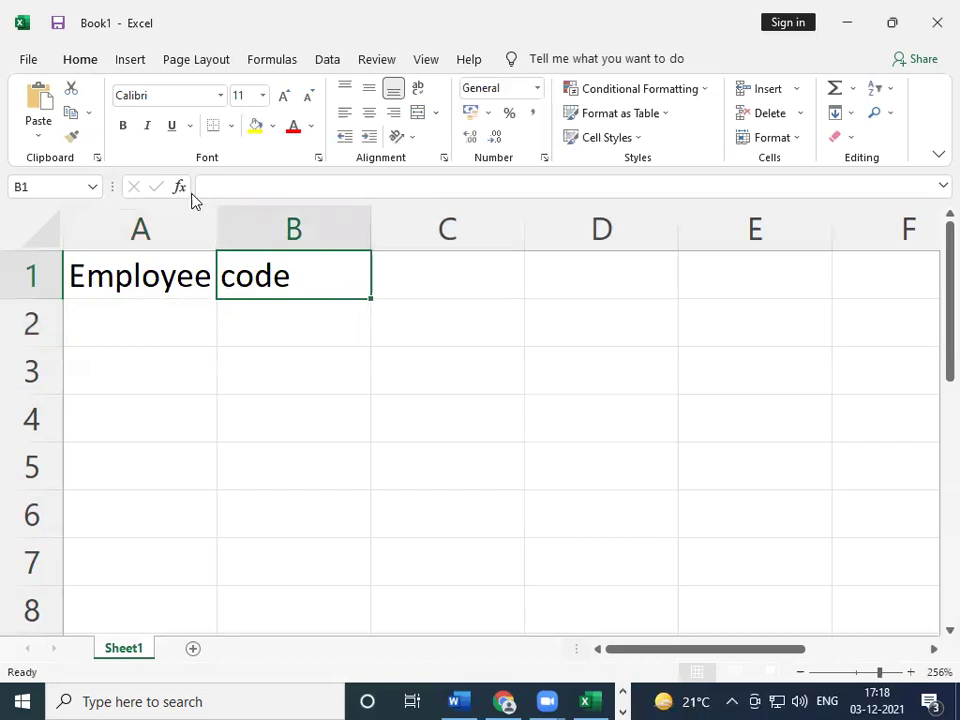
pyautogui.click(106, 268)
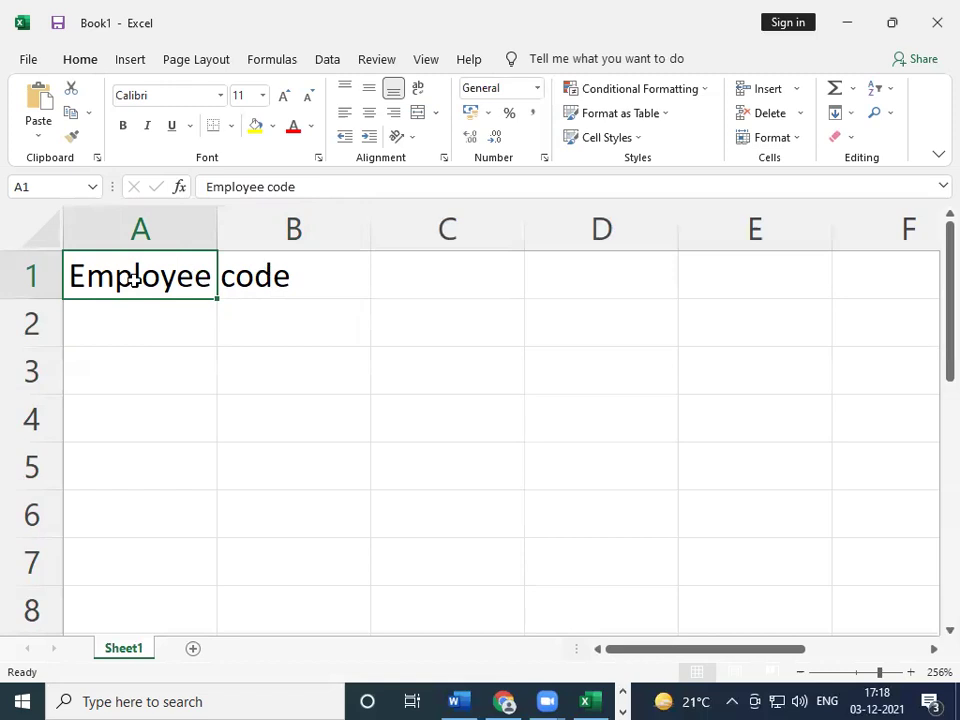
pyautogui.click(287, 277)
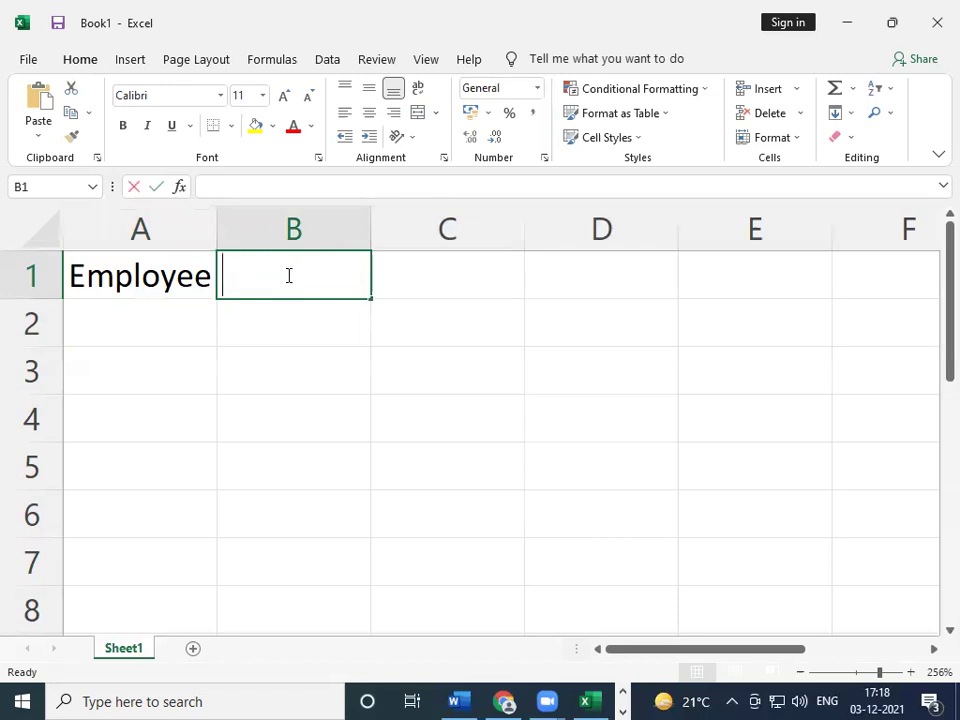
# - Enter the header Employee name in B1
pyautogui.write('name')
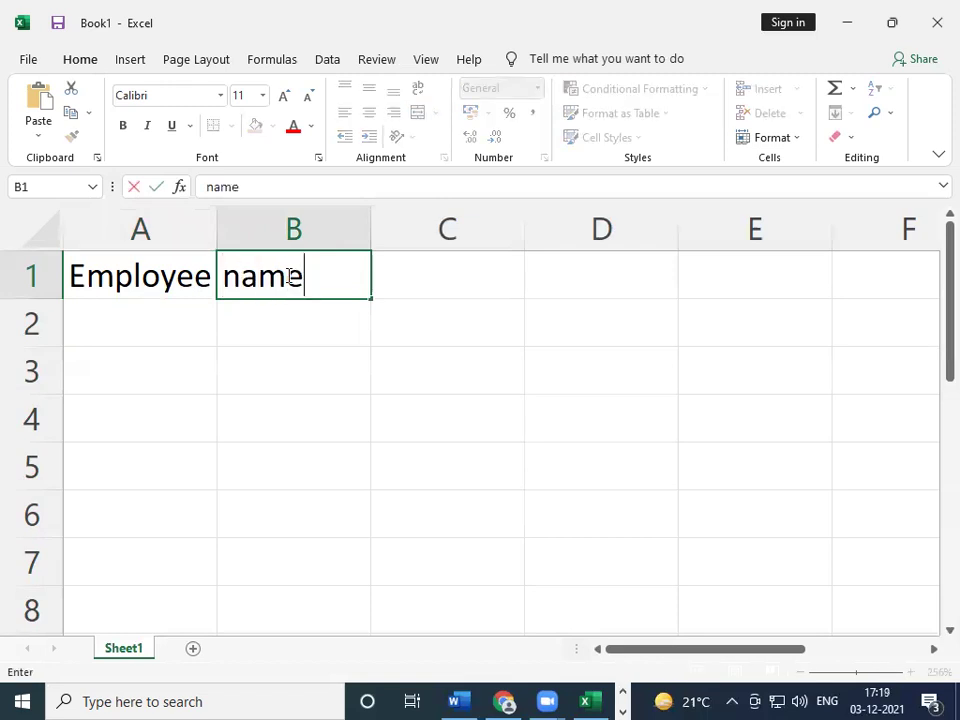
pyautogui.press('BackSpace')
pyautogui.press('BackSpace')
pyautogui.press('BackSpace')
pyautogui.press('BackSpace')
pyautogui.write('Emp')
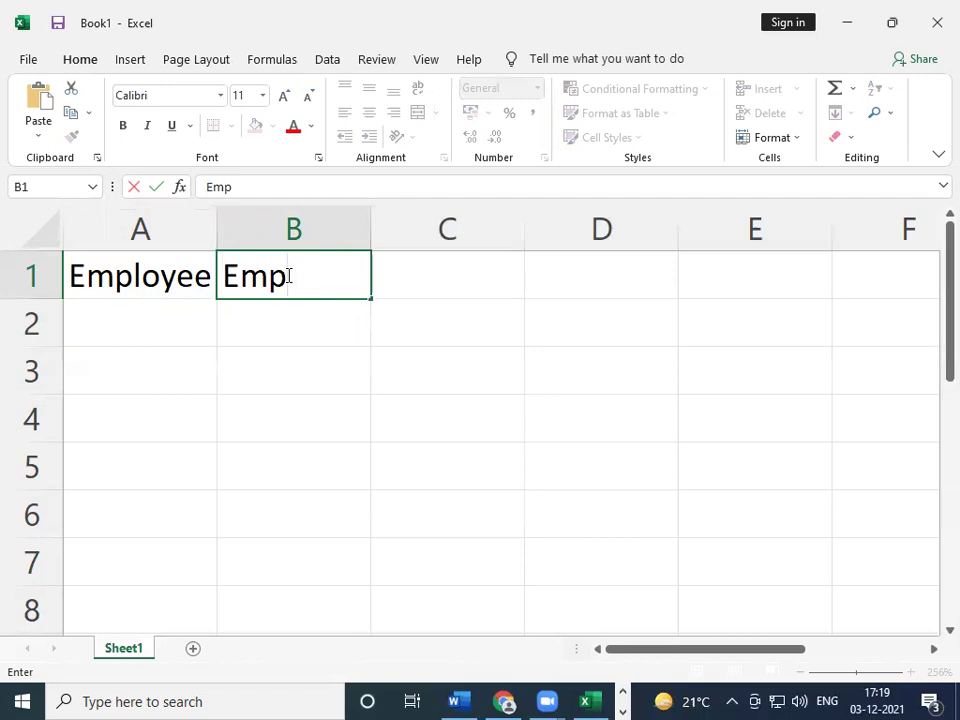
pyautogui.write('loy')
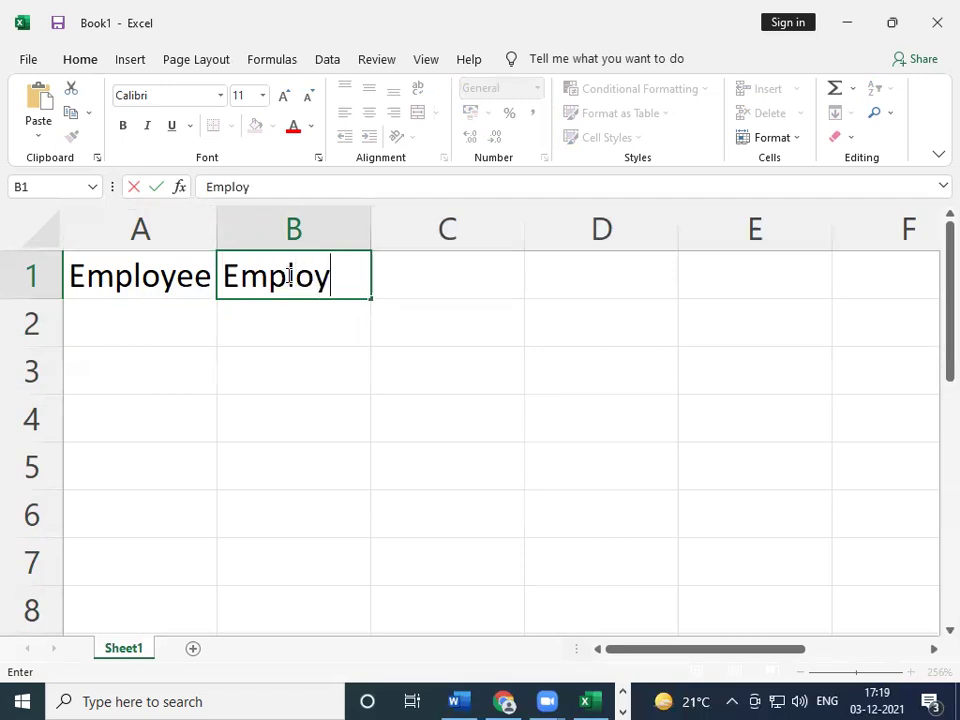
pyautogui.write('ee name')
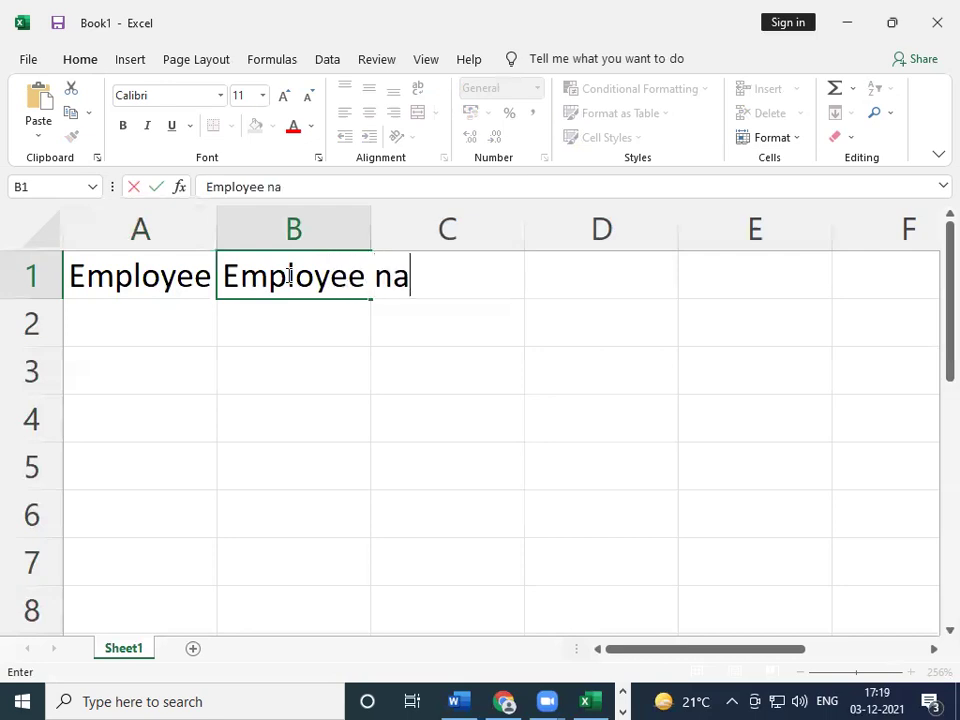
pyautogui.press('Tab')
pyautogui.press('Left')
pyautogui.press('Left')
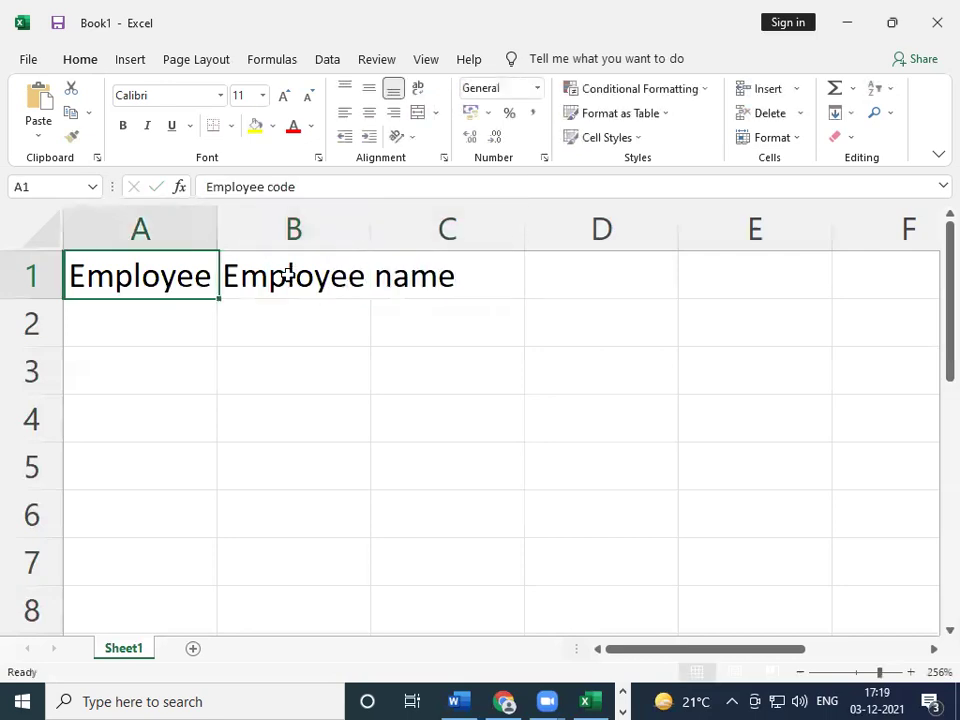
pyautogui.click(288, 276)
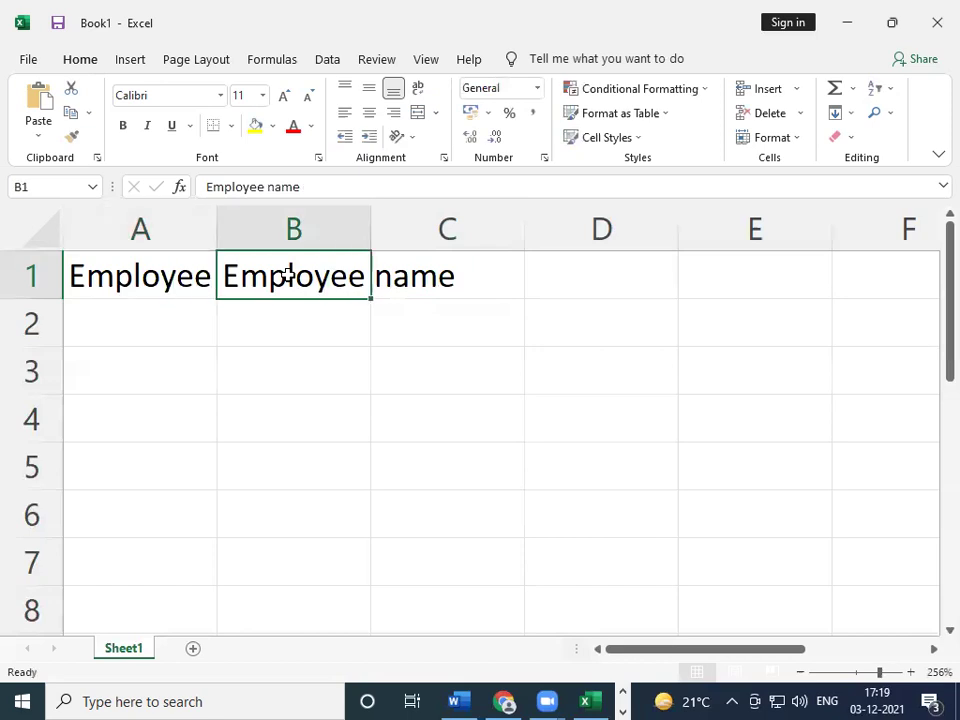
# - Enter the header 'Deparment' in C1 and review the row 1 headers
pyautogui.click(446, 278)
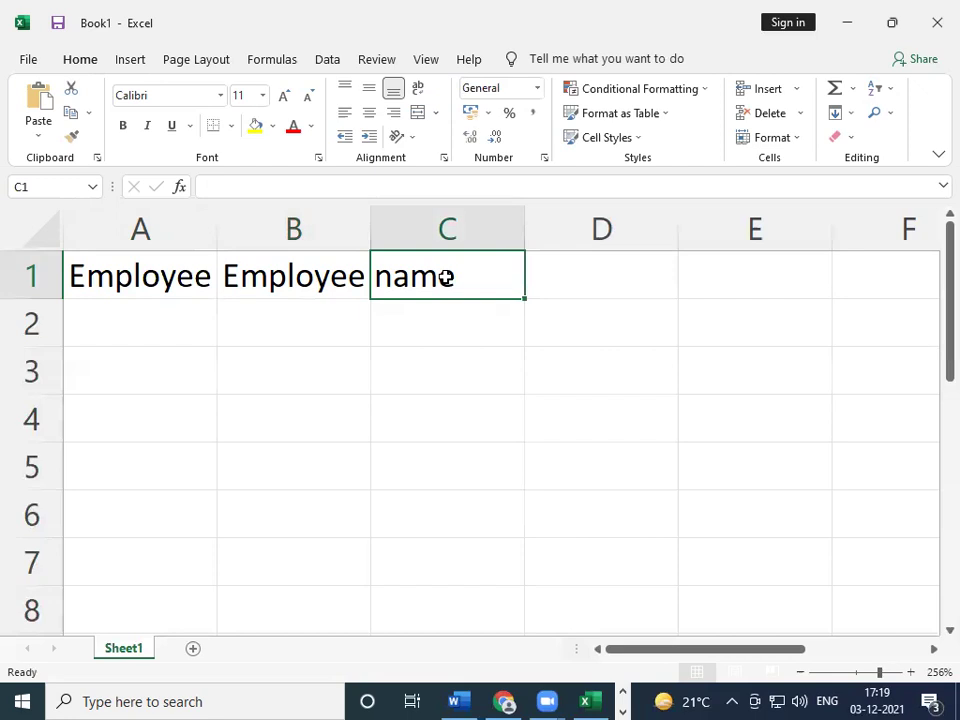
pyautogui.write('Depaa')
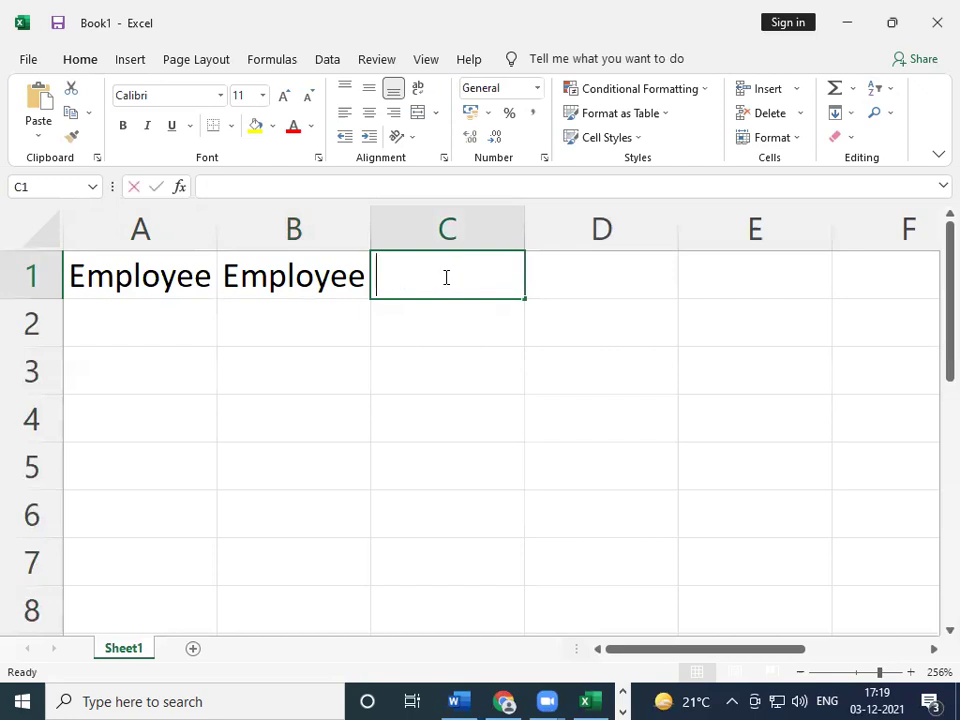
pyautogui.press('BackSpace')
pyautogui.write('rment')
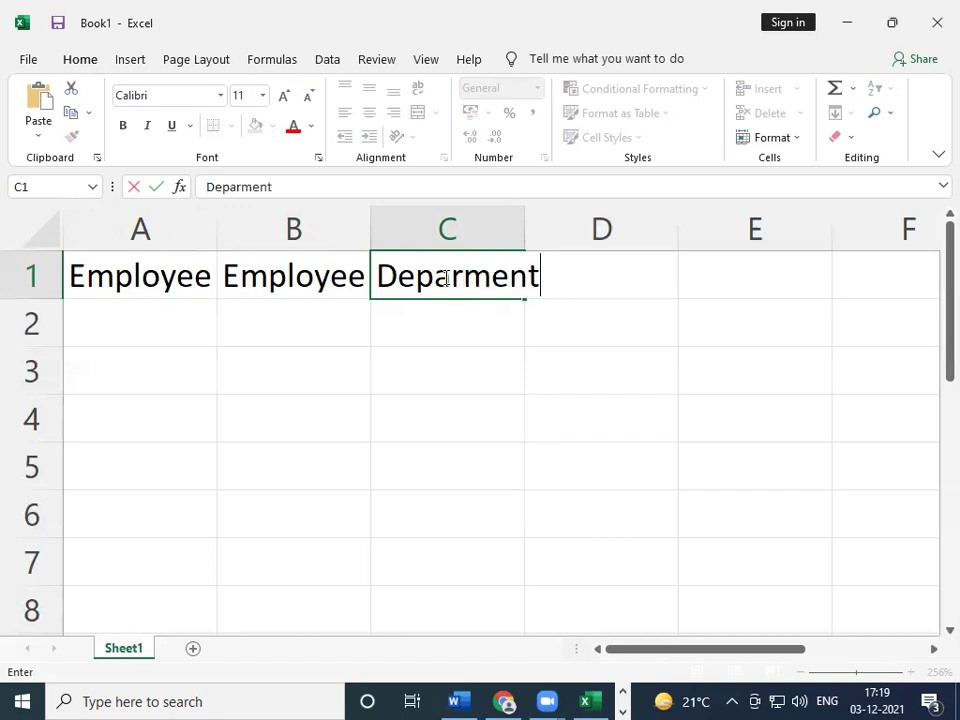
pyautogui.press('Tab')
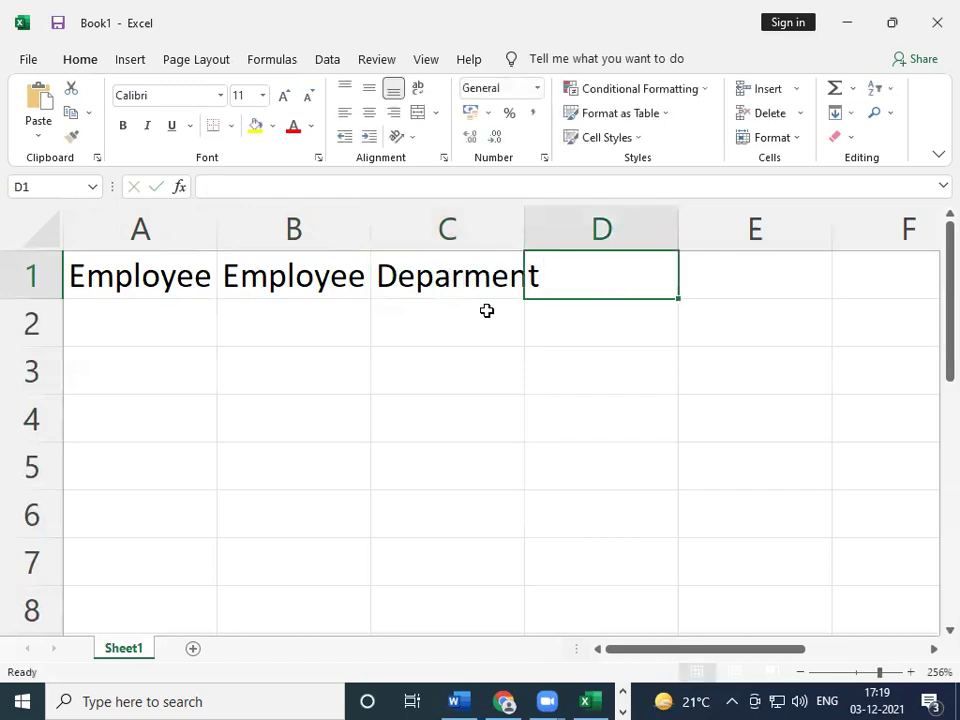
pyautogui.click(345, 274)
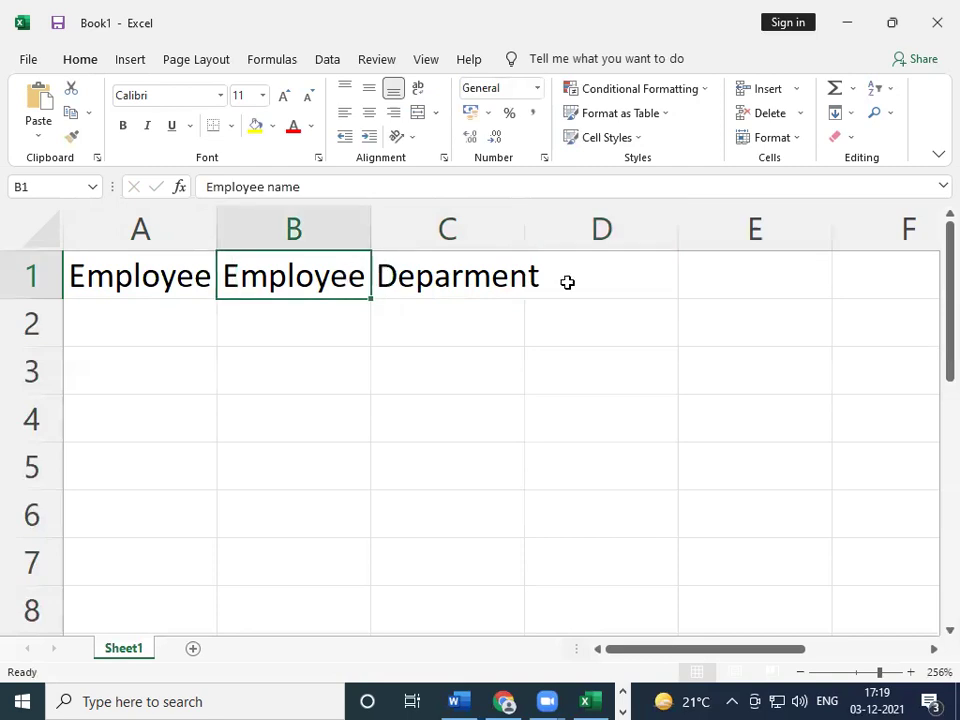
pyautogui.click(165, 274)
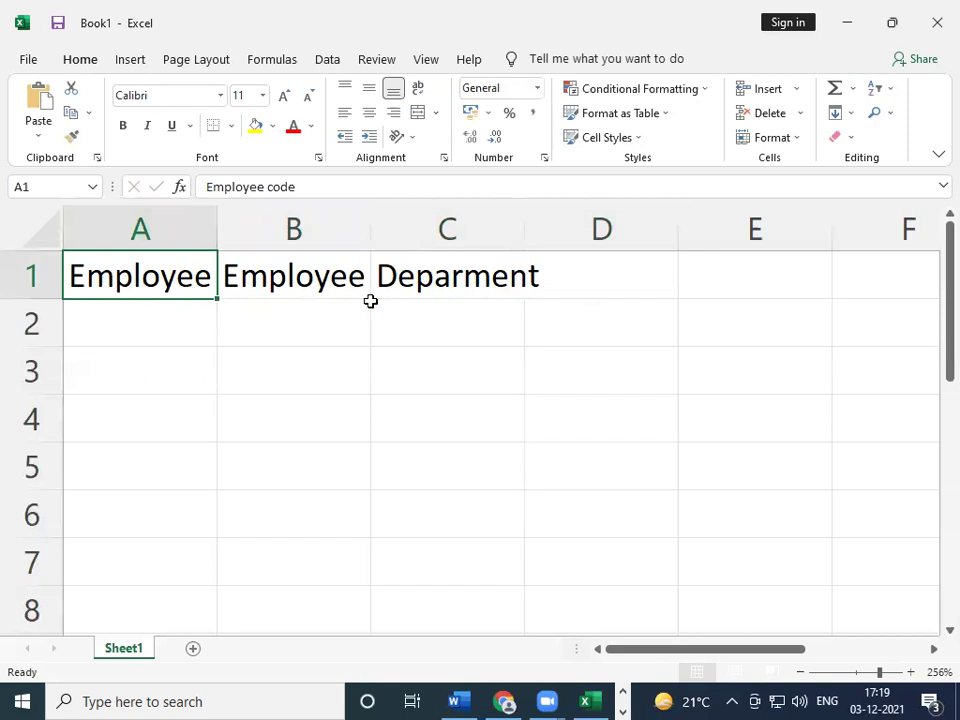
# - Delete the 'Deparment' text from C1, leaving it blank
pyautogui.click(476, 285)
pyautogui.press('BackSpace')
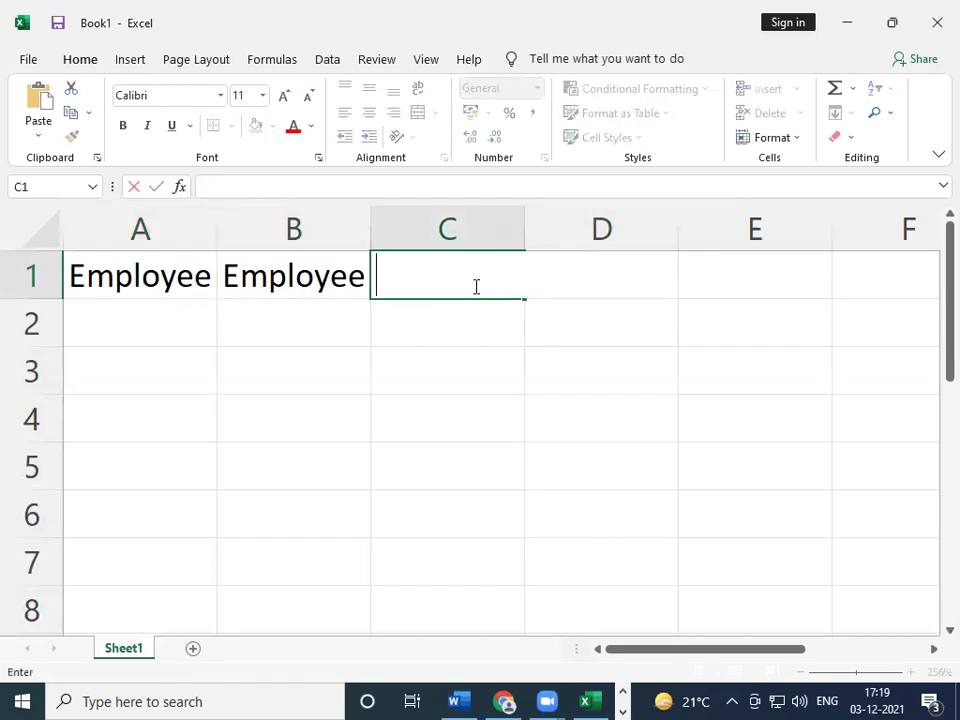
pyautogui.press('Left')
pyautogui.press('Left')
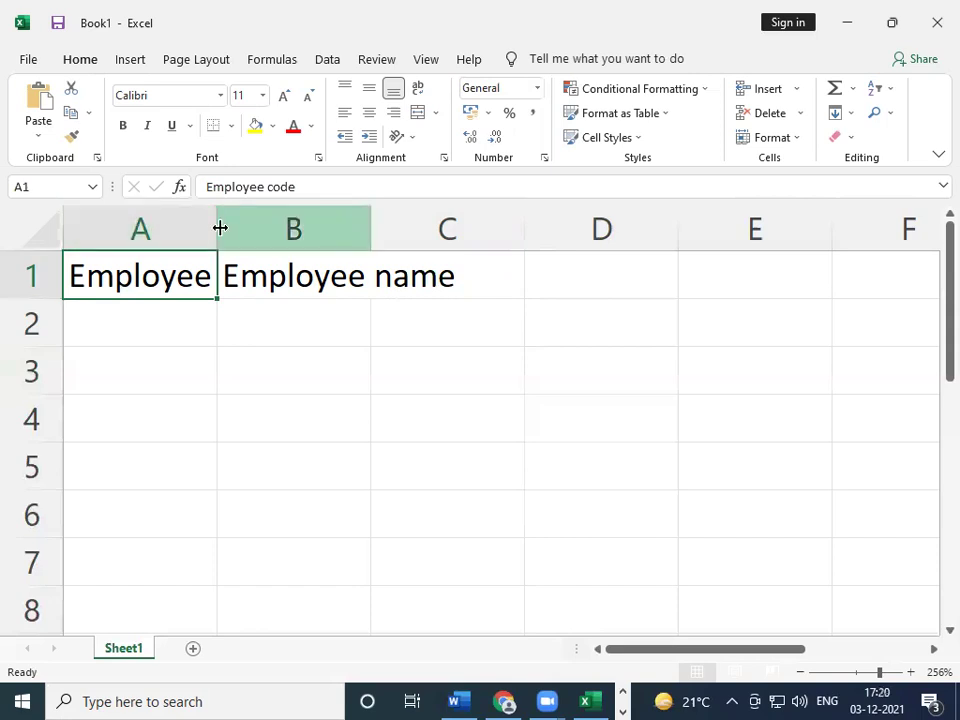
# - Resize column A by dragging its border, then AutoFit it to the Employee code header
pyautogui.click(180, 216)
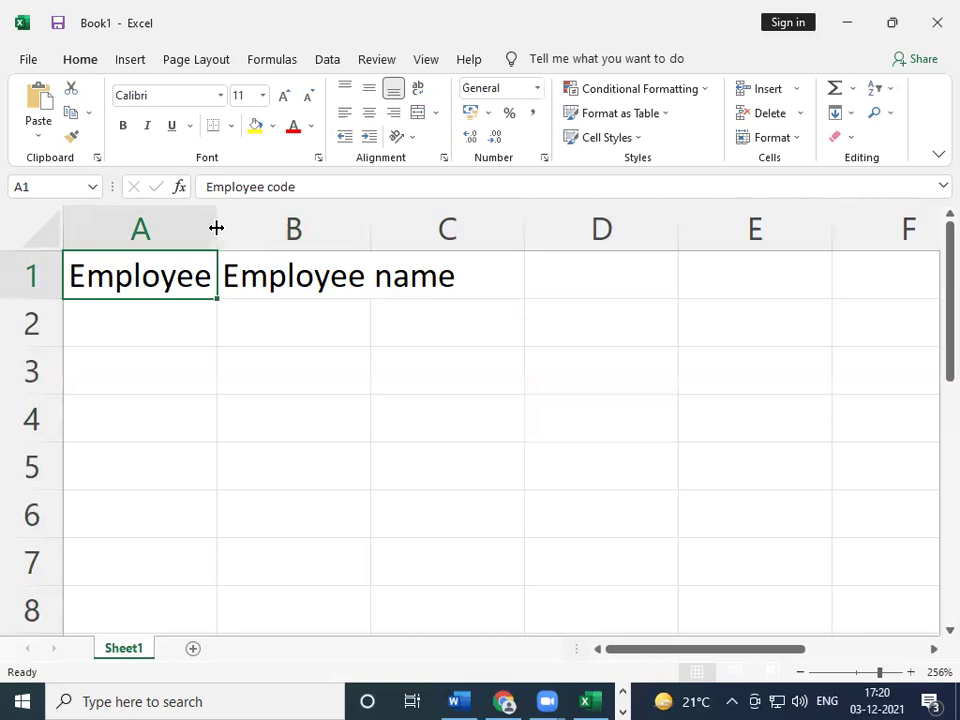
pyautogui.moveTo(216, 228); pyautogui.dragTo(274, 229)
pyautogui.moveTo(325, 231); pyautogui.dragTo(326, 230)
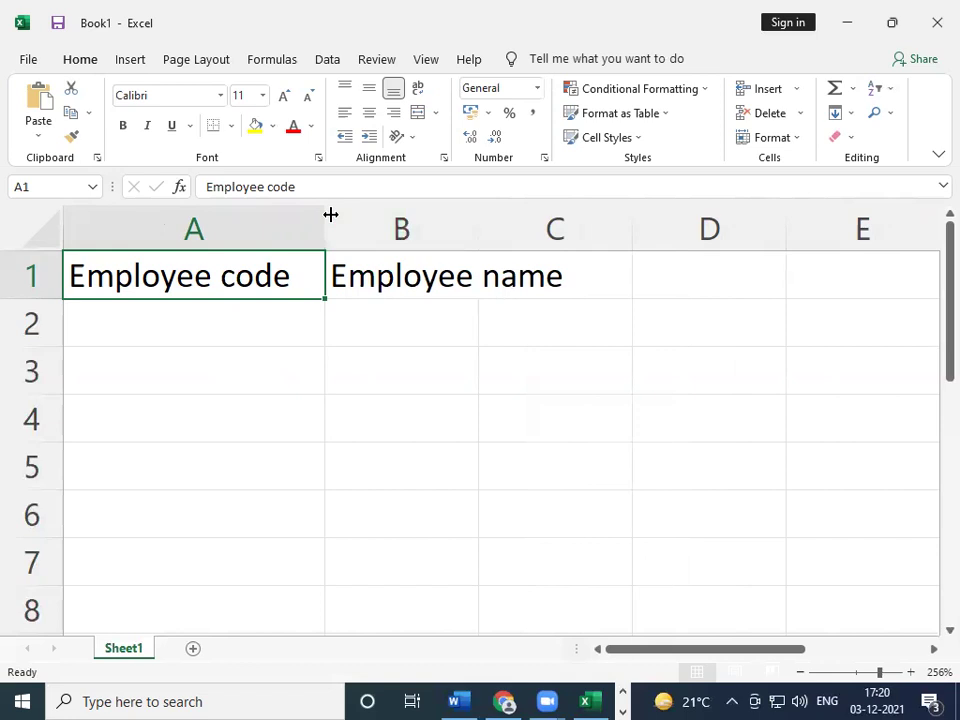
pyautogui.moveTo(326, 214); pyautogui.dragTo(210, 216)
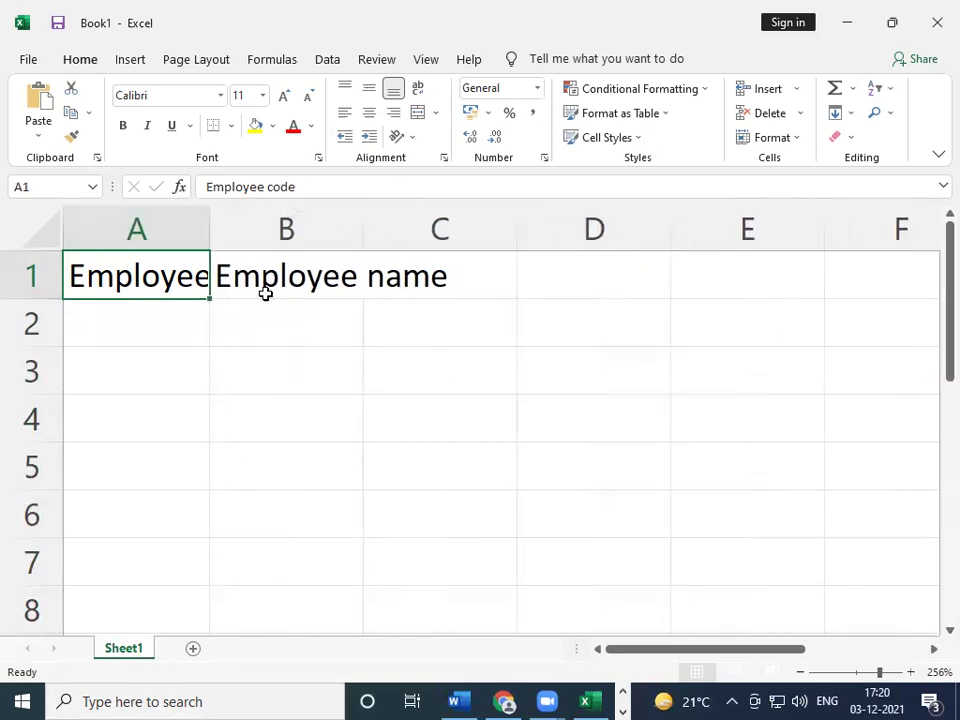
pyautogui.moveTo(208, 224)
pyautogui.mouseDown()
pyautogui.moveTo(328, 229)
pyautogui.moveTo(191, 214)
pyautogui.moveTo(209, 218)
pyautogui.mouseUp()
pyautogui.doubleClick(209, 218)
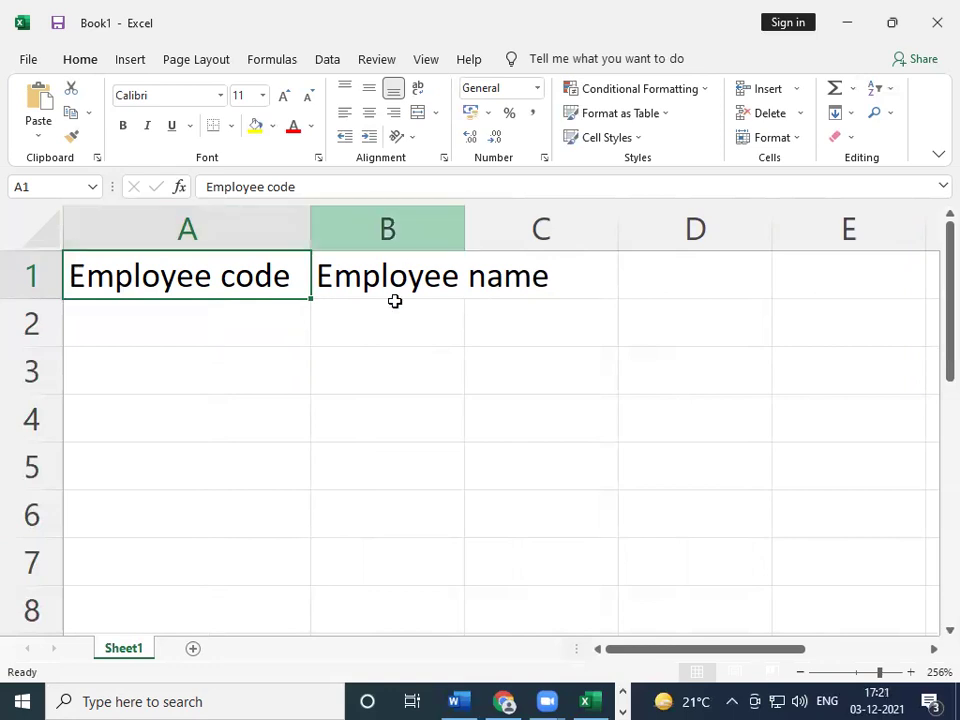
# - AutoFit column B and enter the headers Dept in C1 and Designation in D1
pyautogui.doubleClick(464, 231)
pyautogui.click(465, 227)
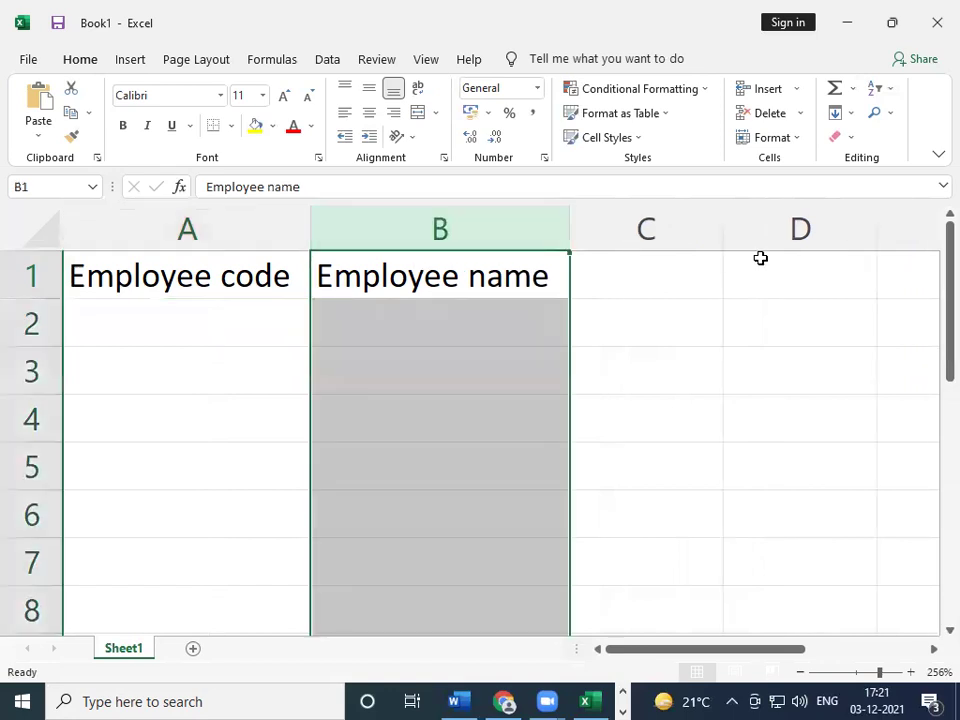
pyautogui.click(641, 273)
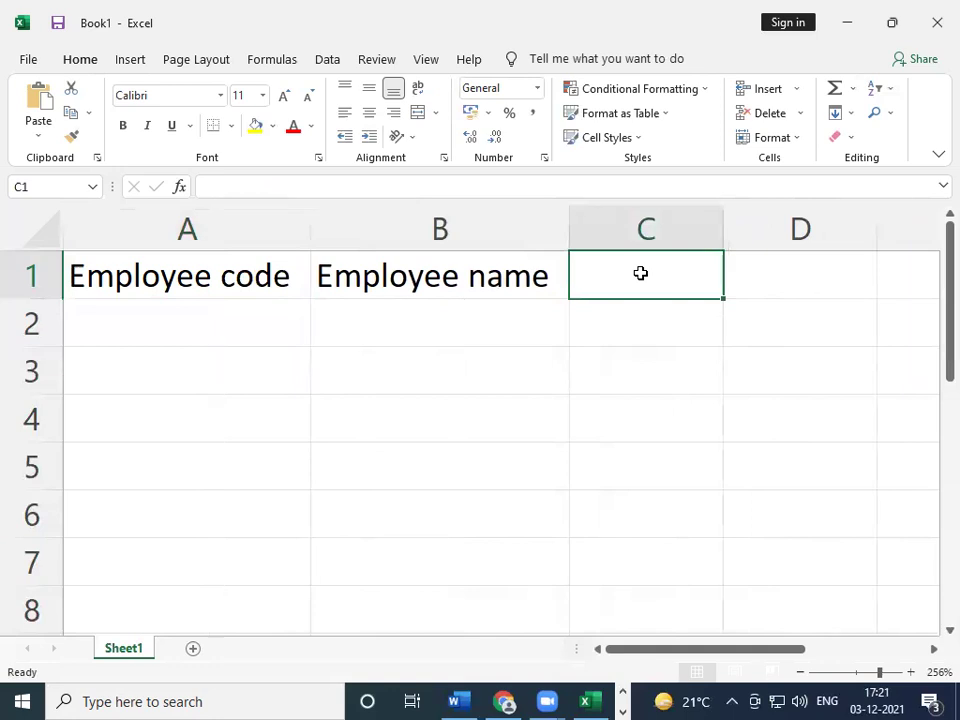
pyautogui.write('Dept')
pyautogui.press('Tab')
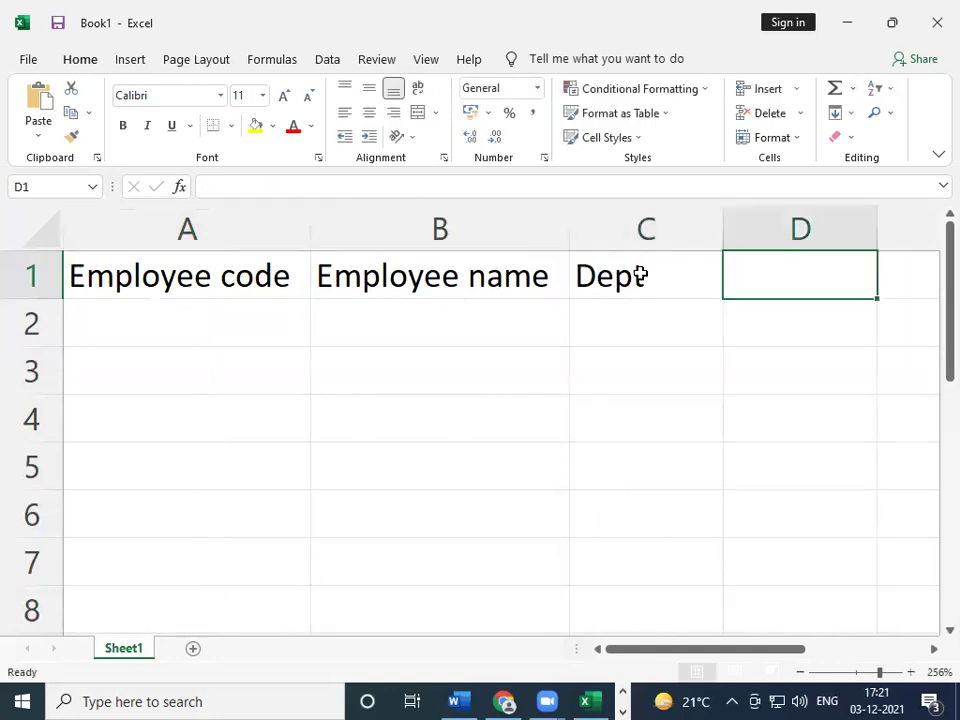
pyautogui.write('De')
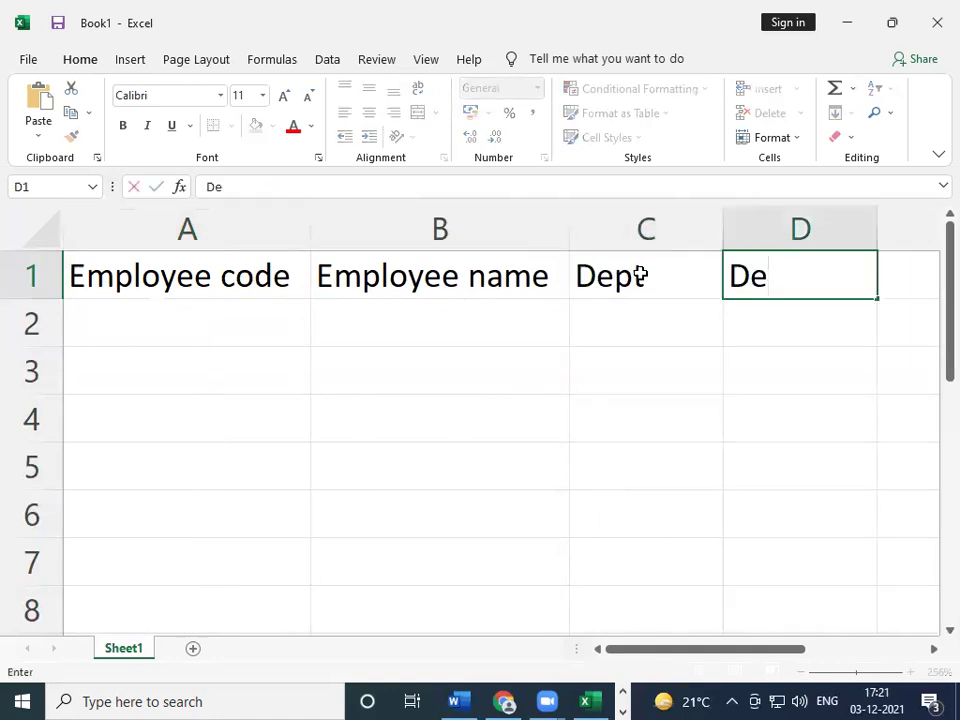
pyautogui.write('gin')
pyautogui.press('BackSpace')
pyautogui.press('BackSpace')
pyautogui.press('BackSpace')
pyautogui.write('signatio')
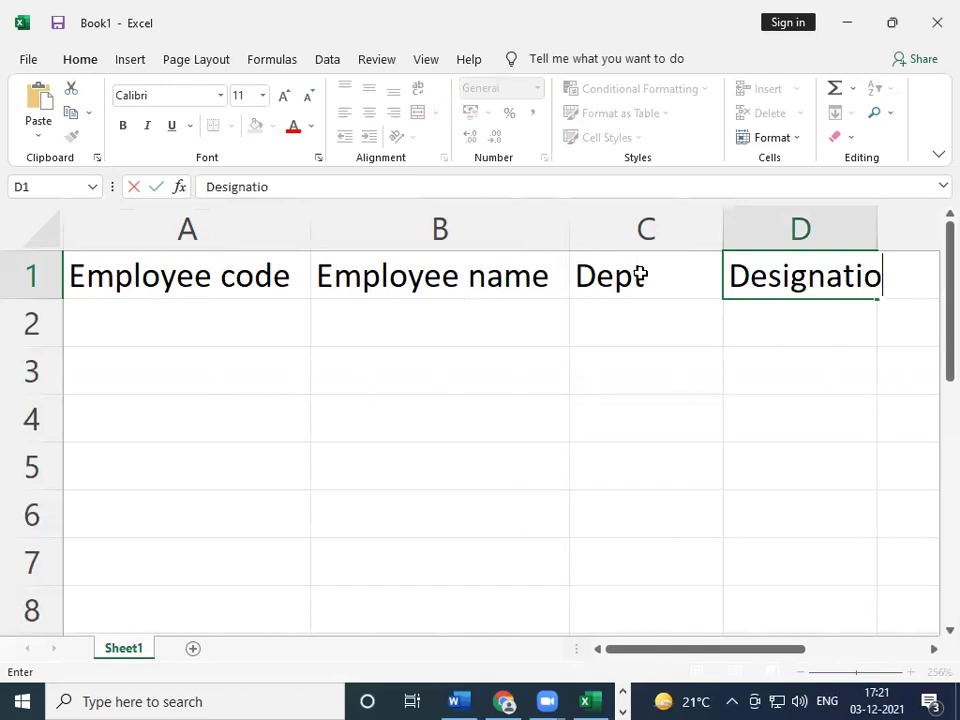
pyautogui.write('n')
pyautogui.press('Tab')
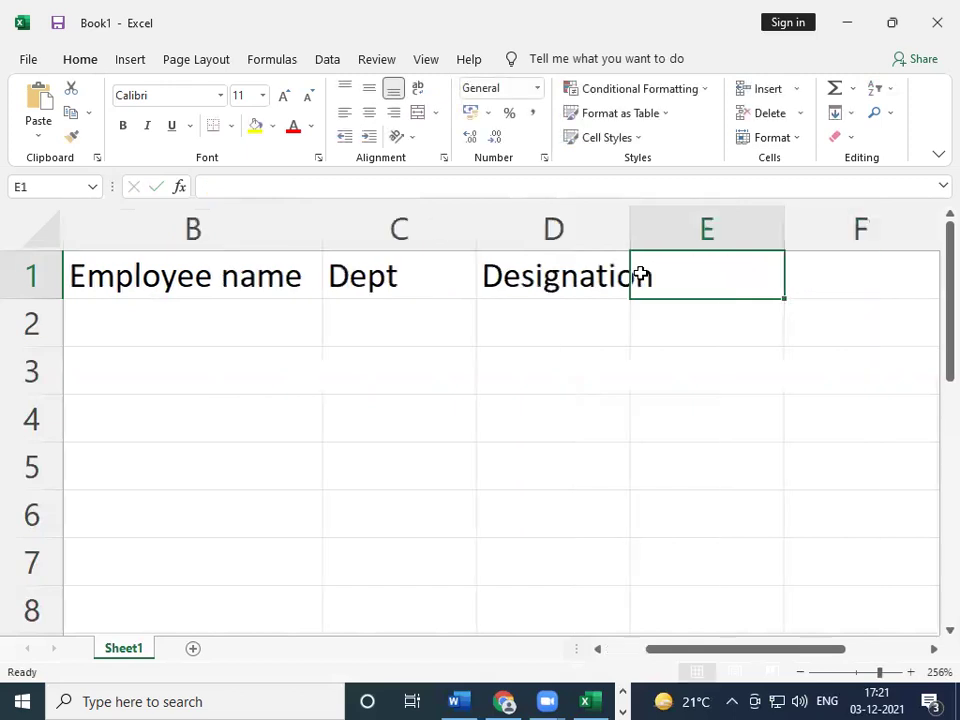
# - Widen column D and add the headers Basic, HRA and DA in E1:G1
pyautogui.moveTo(626, 231); pyautogui.dragTo(669, 225)
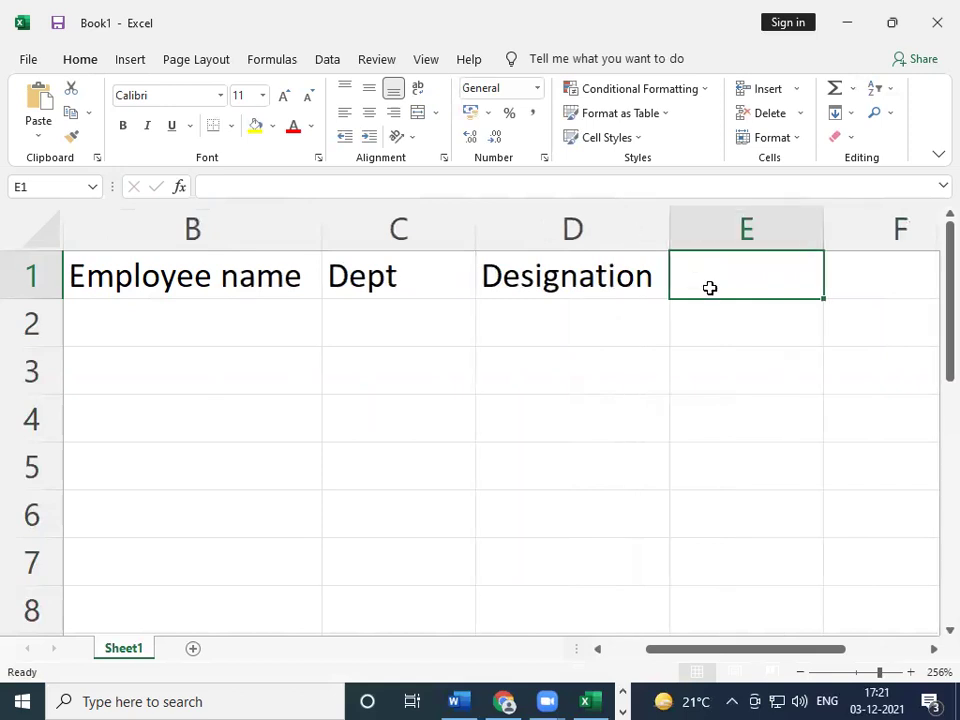
pyautogui.write('b')
pyautogui.press('BackSpace')
pyautogui.write('S')
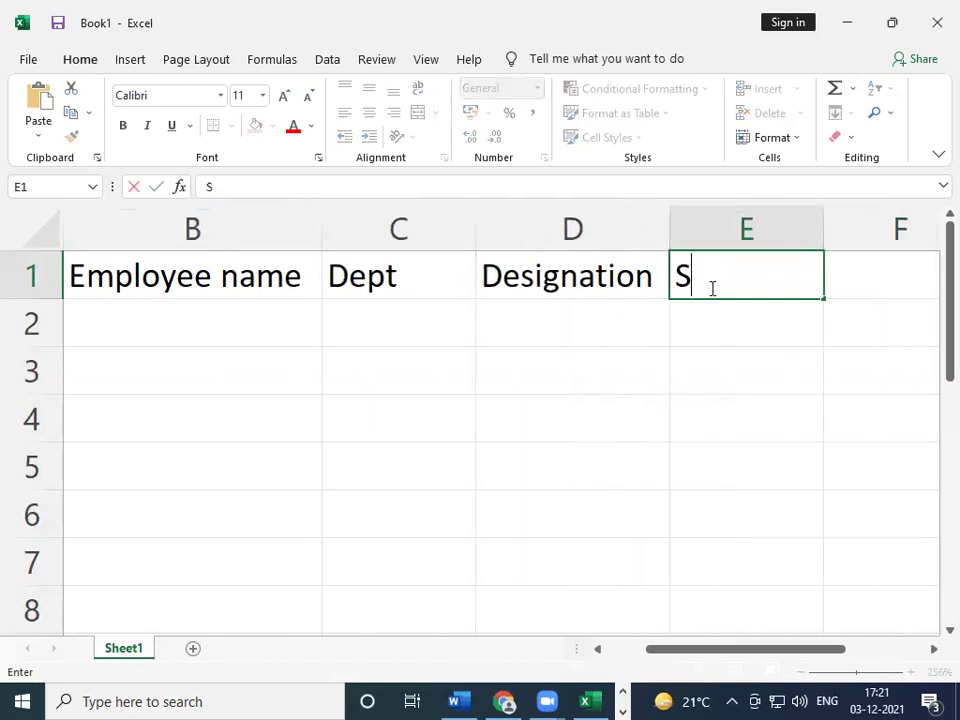
pyautogui.press('BackSpace')
pyautogui.write('Basic')
pyautogui.press('Tab')
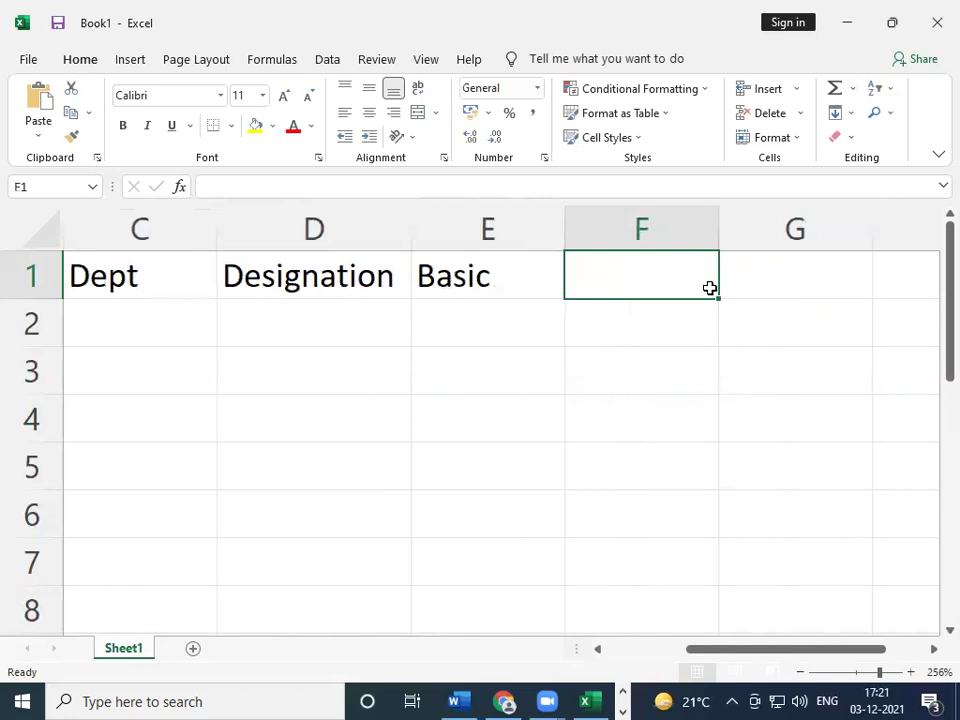
pyautogui.write('HRA')
pyautogui.press('Tab')
pyautogui.write('DA')
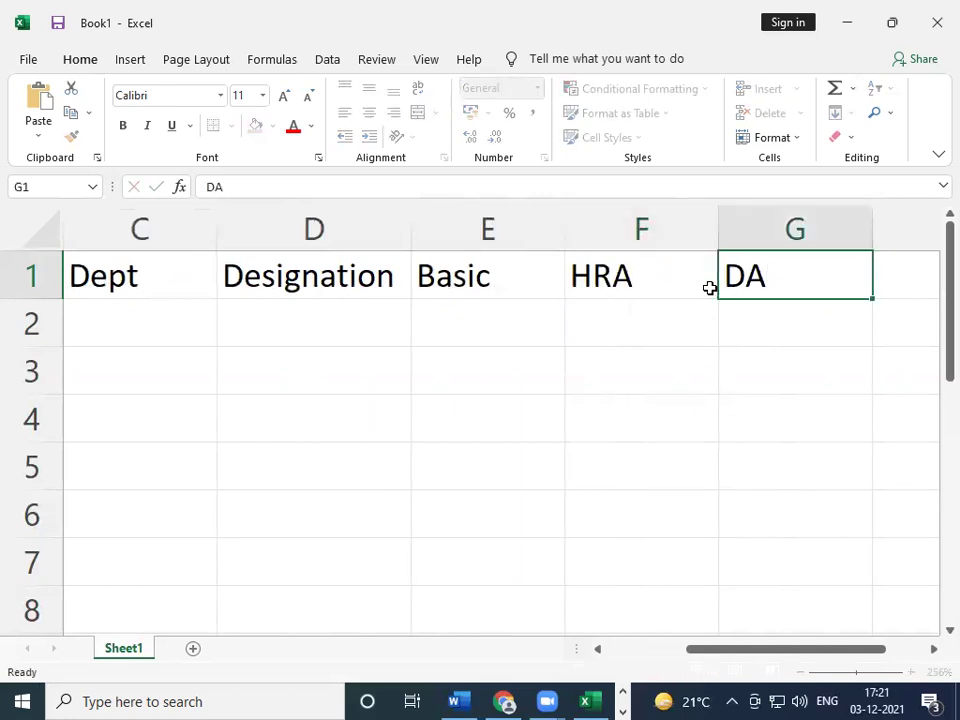
pyautogui.press('Tab')
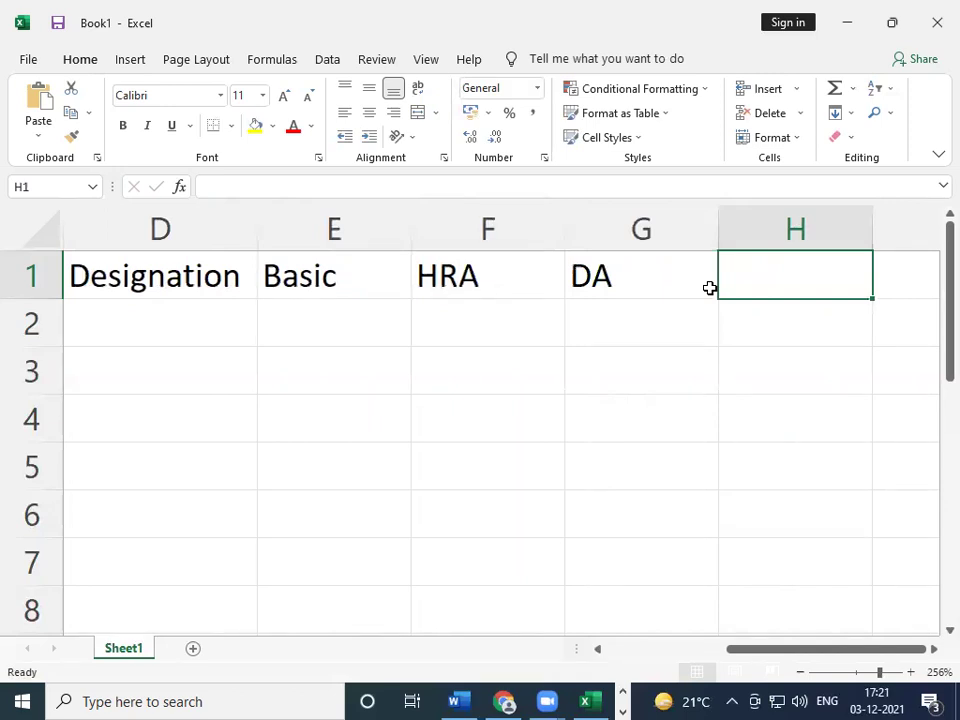
# - Change F1 to Hra@40% and G1 to DA3@30
pyautogui.press('Left')
pyautogui.press('Left')
pyautogui.press('Left')
pyautogui.press('Right')
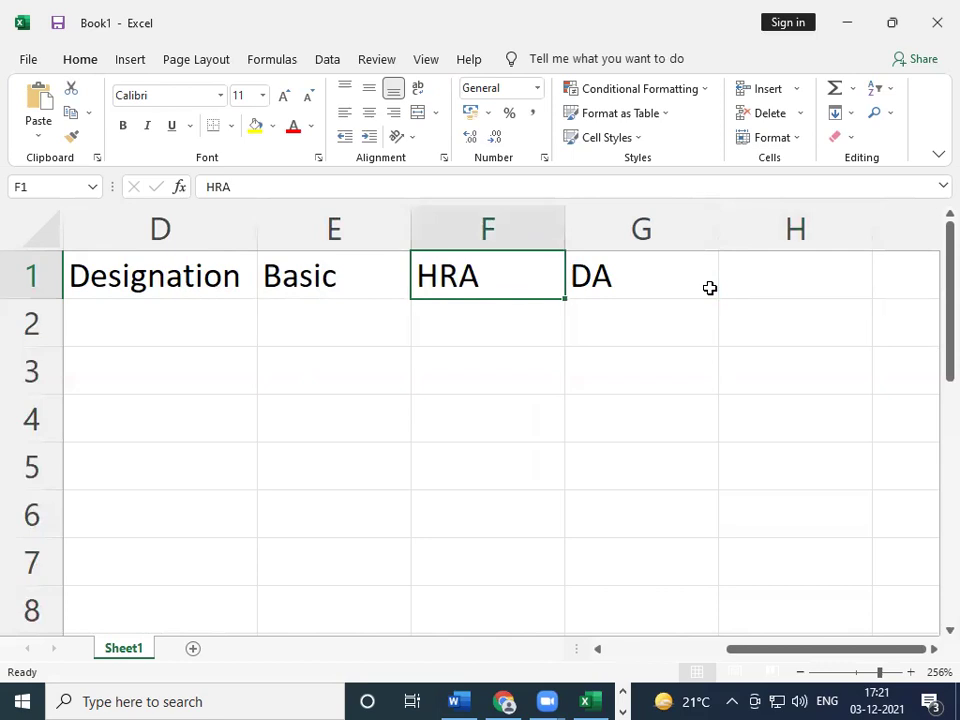
pyautogui.write('HrA')
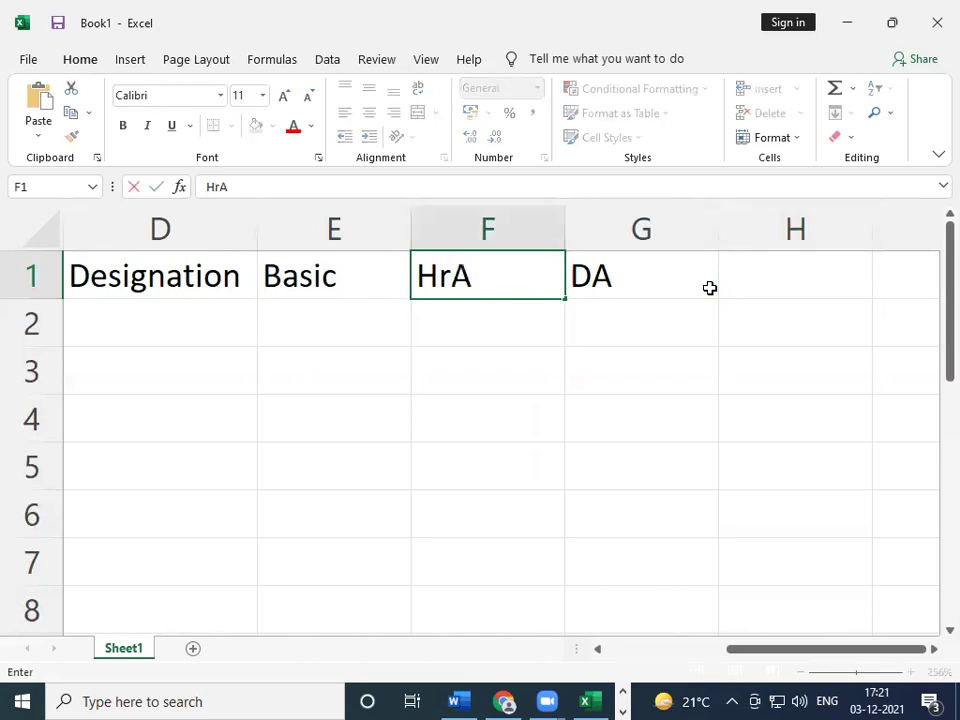
pyautogui.press('BackSpace')
pyautogui.press('BackSpace')
pyautogui.write('ra')
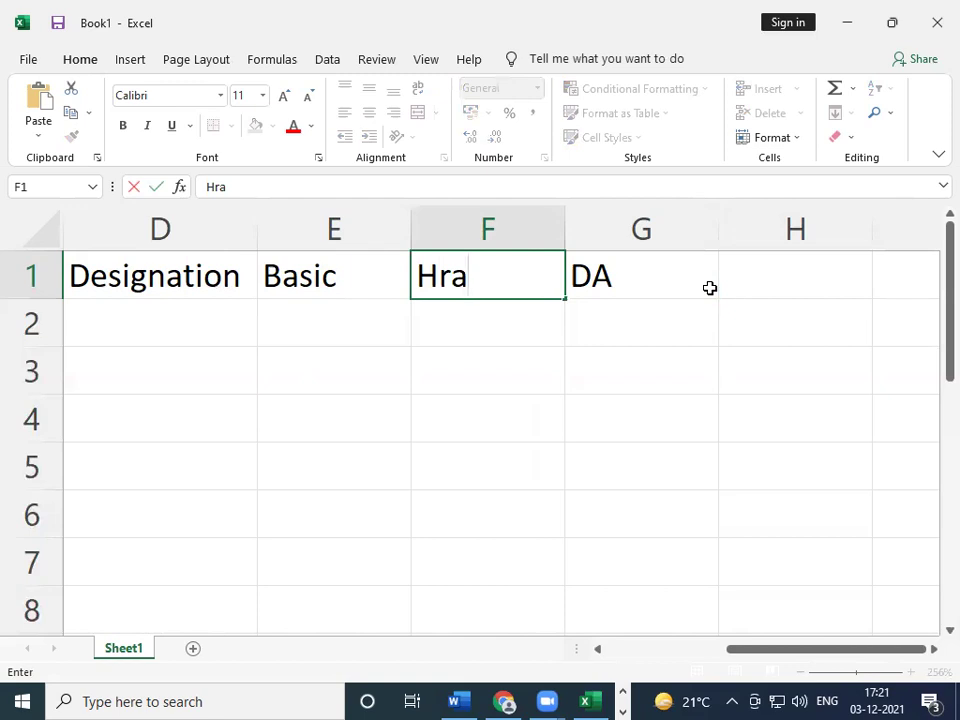
pyautogui.write('@40%')
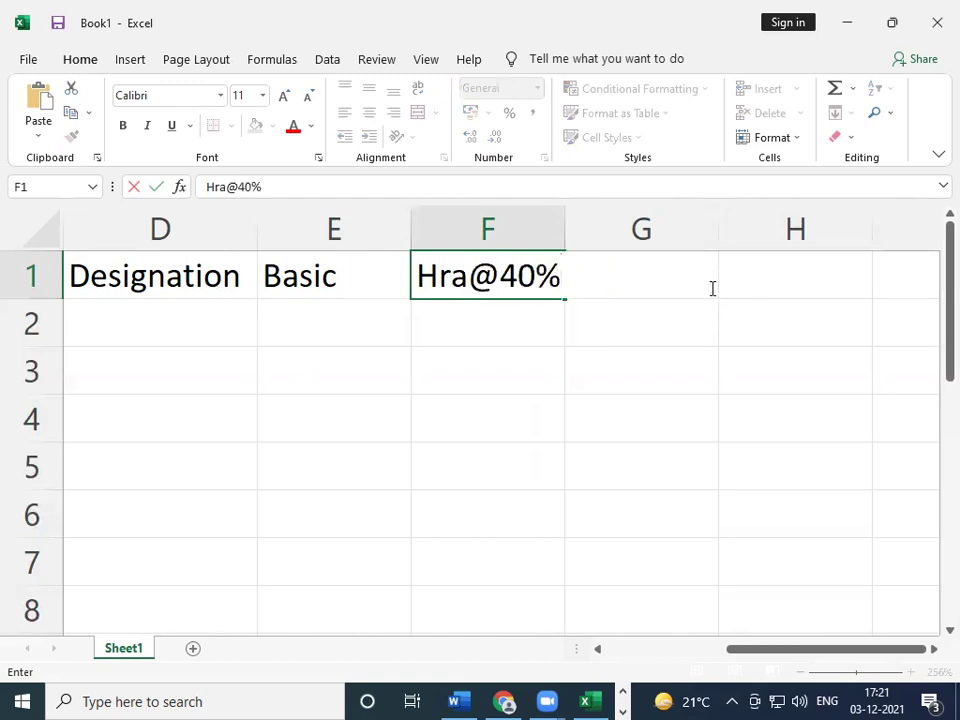
pyautogui.click(711, 288)
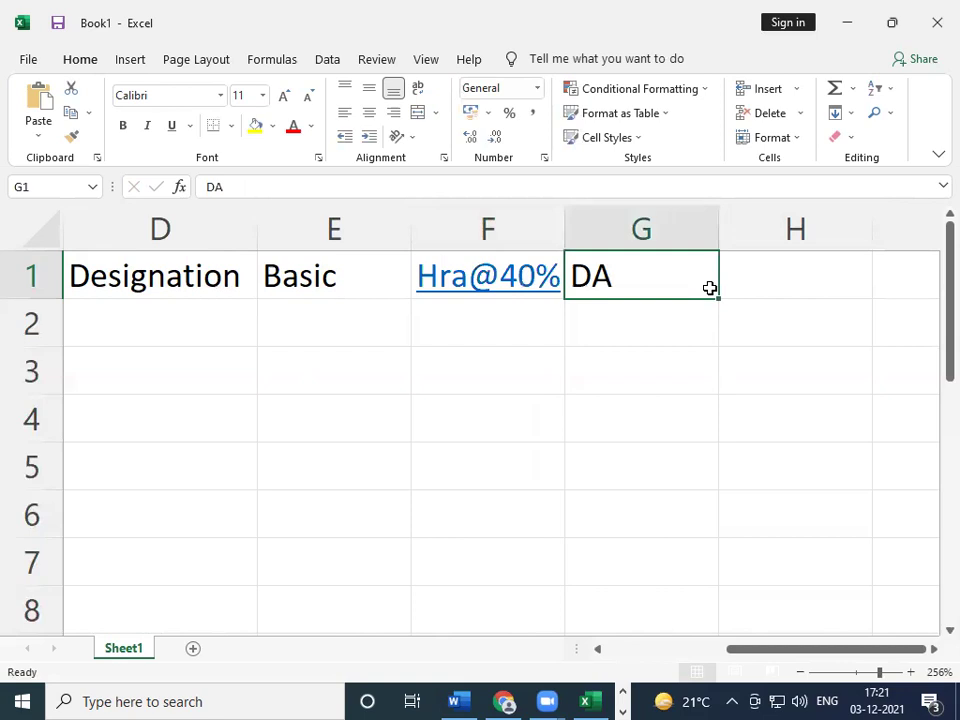
pyautogui.write('DA')
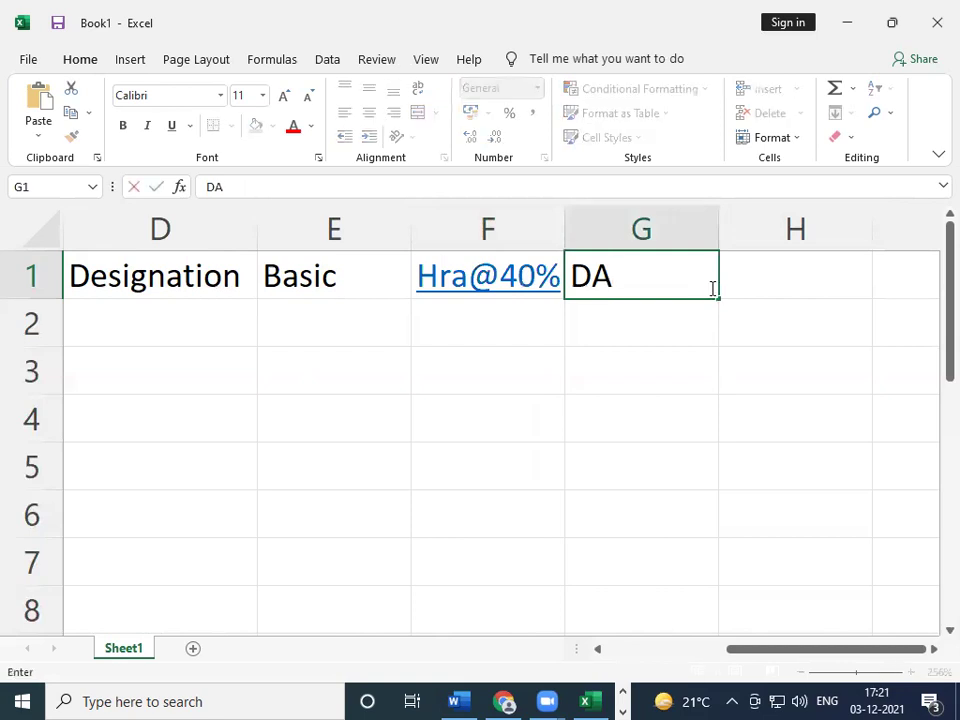
pyautogui.write('3@30')
pyautogui.press('Tab')
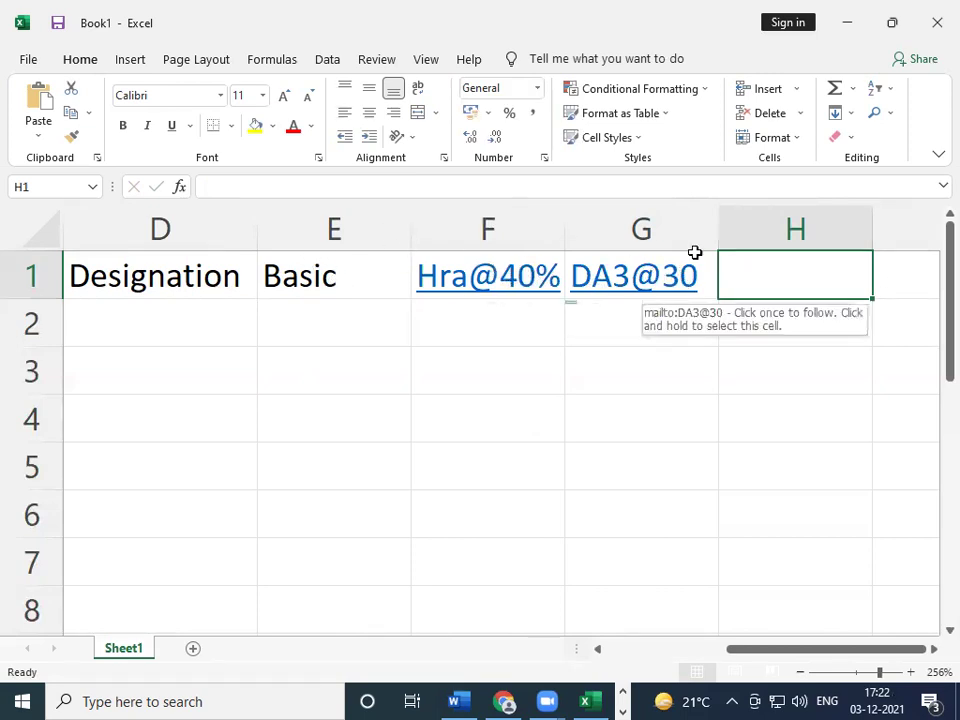
# - Dismiss the open-with prompt, then add the headers pf in H1 and netsalary in I1
pyautogui.click(540, 277)
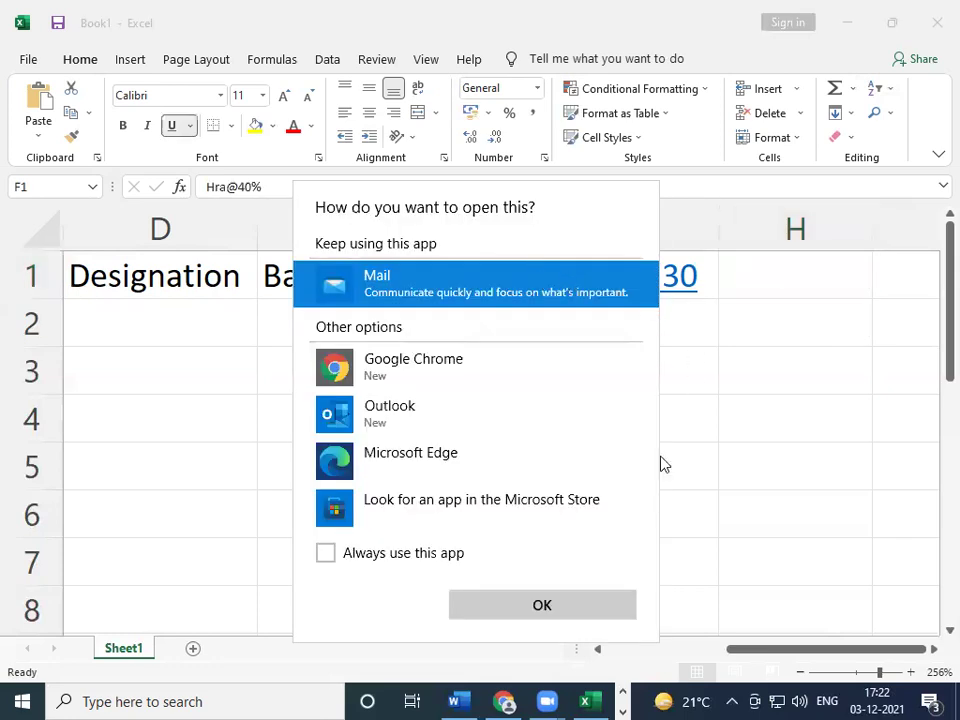
pyautogui.click(697, 607)
pyautogui.click(748, 281)
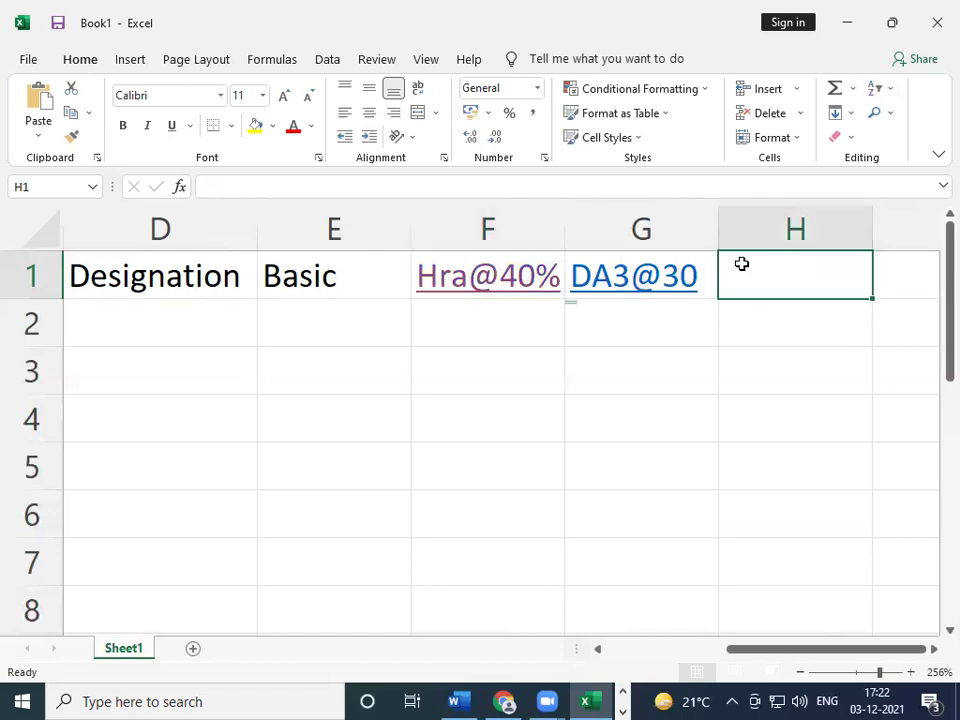
pyautogui.write('pf')
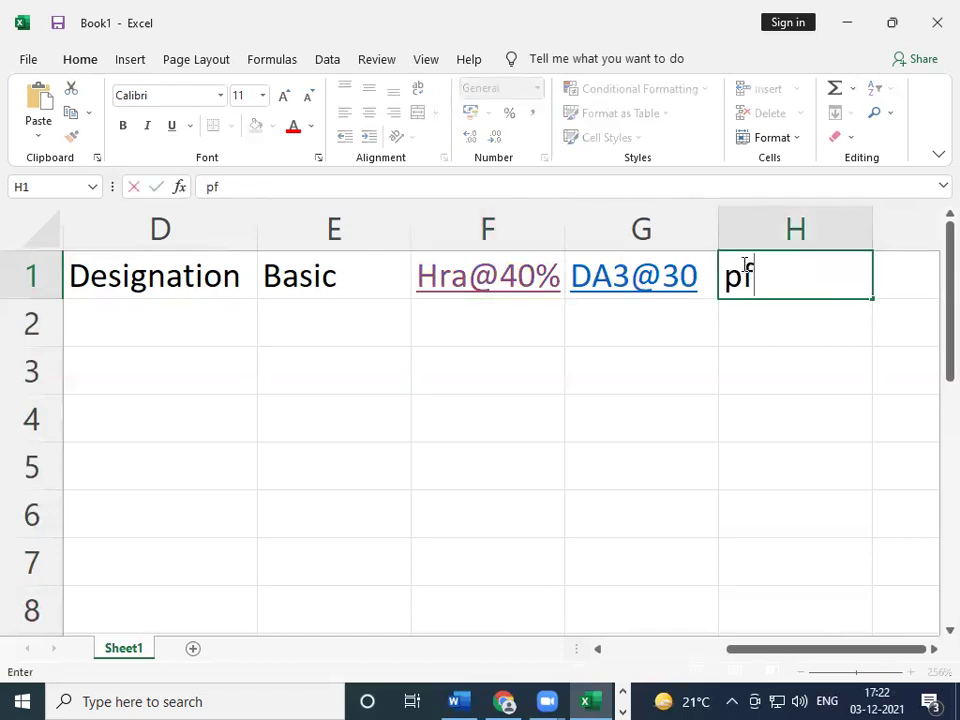
pyautogui.press('Tab')
pyautogui.write('net')
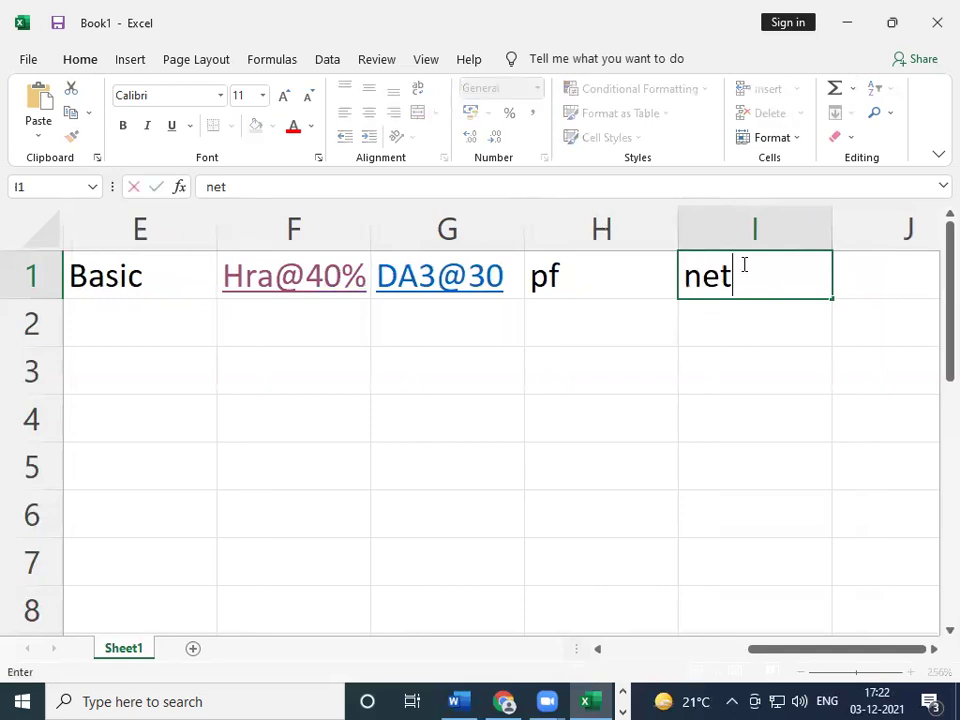
pyautogui.write('sla')
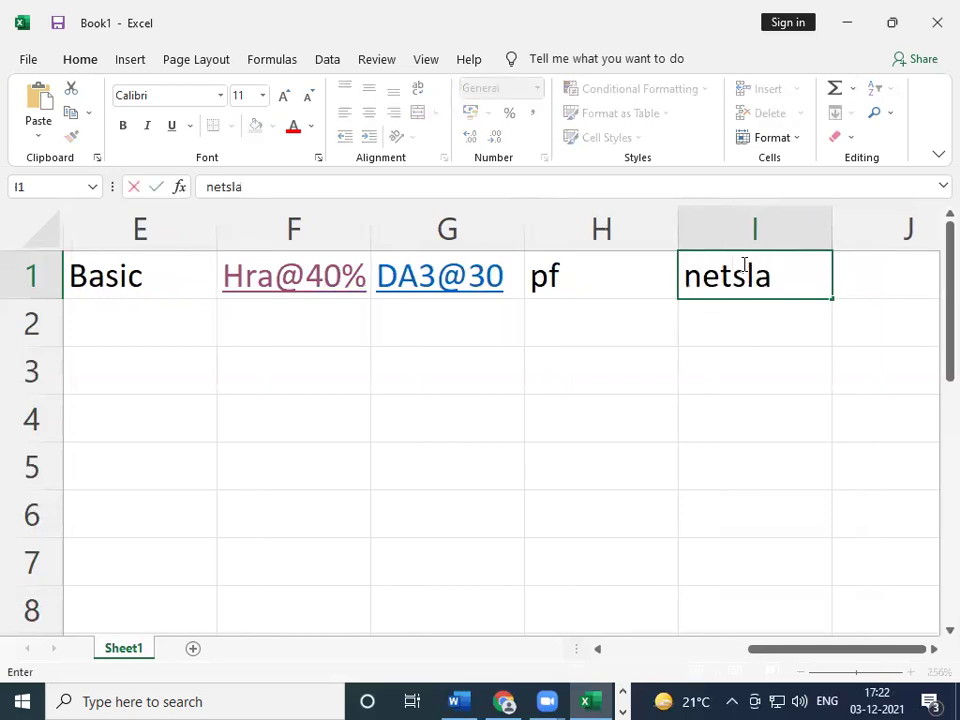
pyautogui.press('BackSpace')
pyautogui.press('BackSpace')
pyautogui.write('ala')
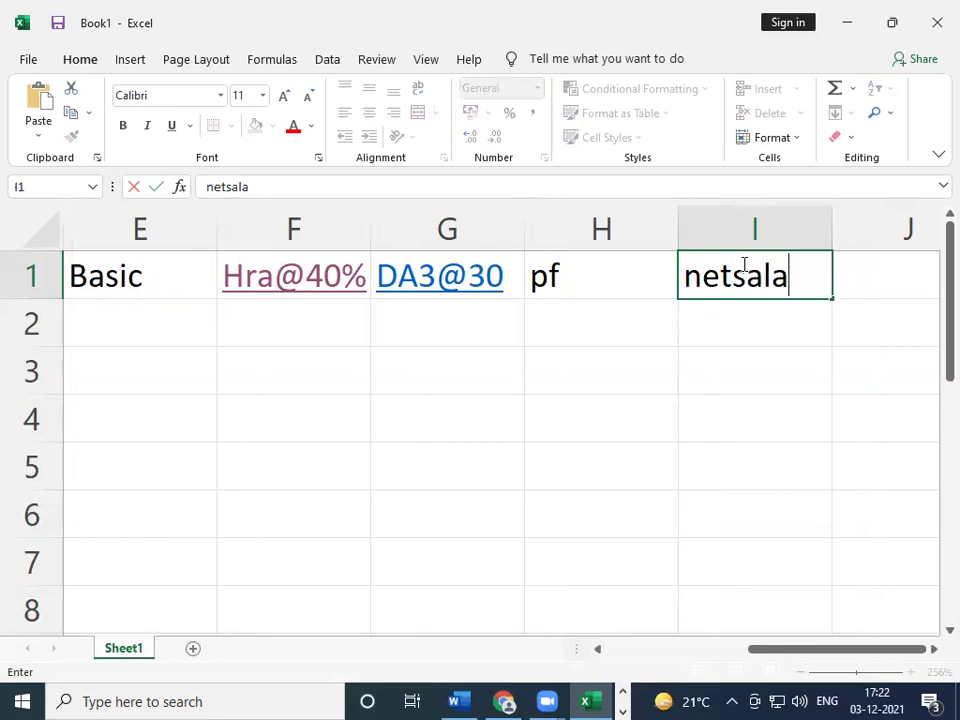
pyautogui.write('ry')
pyautogui.press('Return')
pyautogui.press('Return')
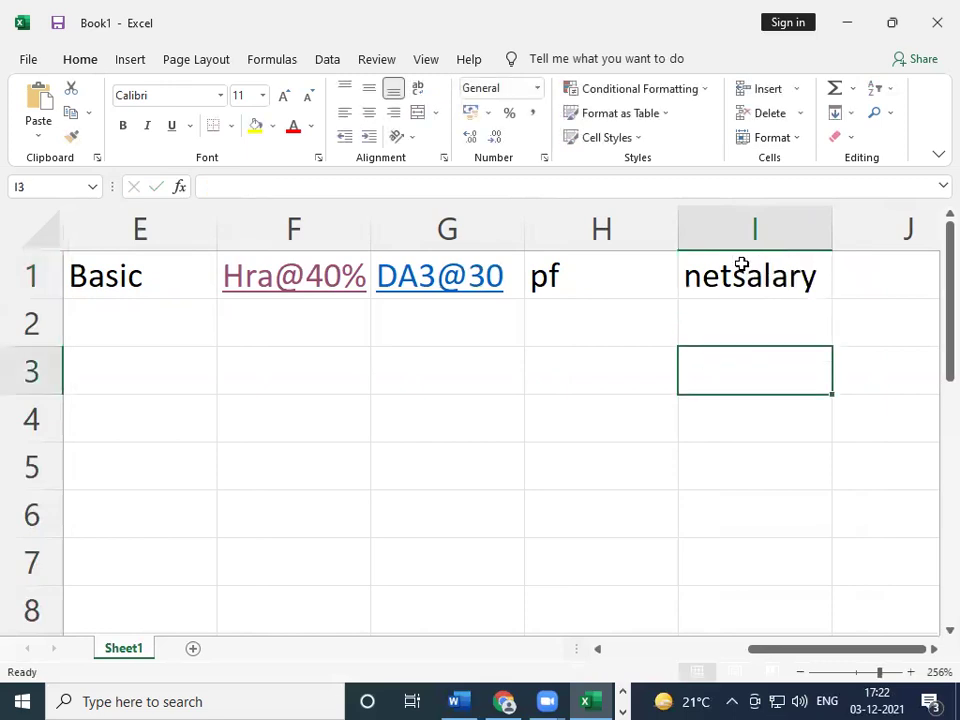
pyautogui.press('Left')
pyautogui.press('Left')
pyautogui.press('Left')
pyautogui.press('Left')
pyautogui.press('Up')
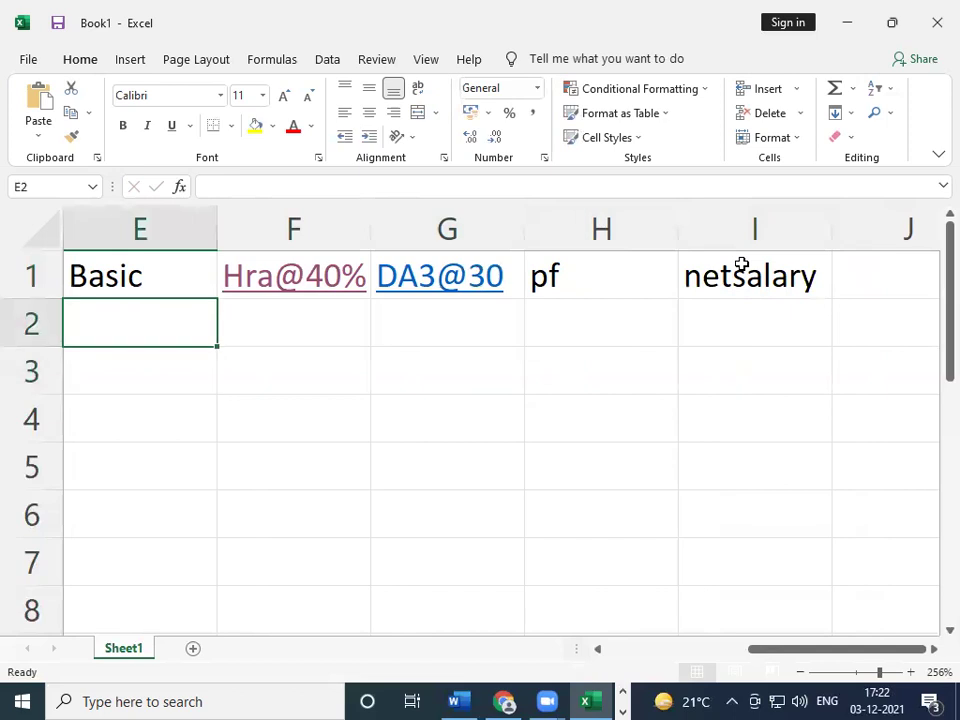
pyautogui.write('50000')
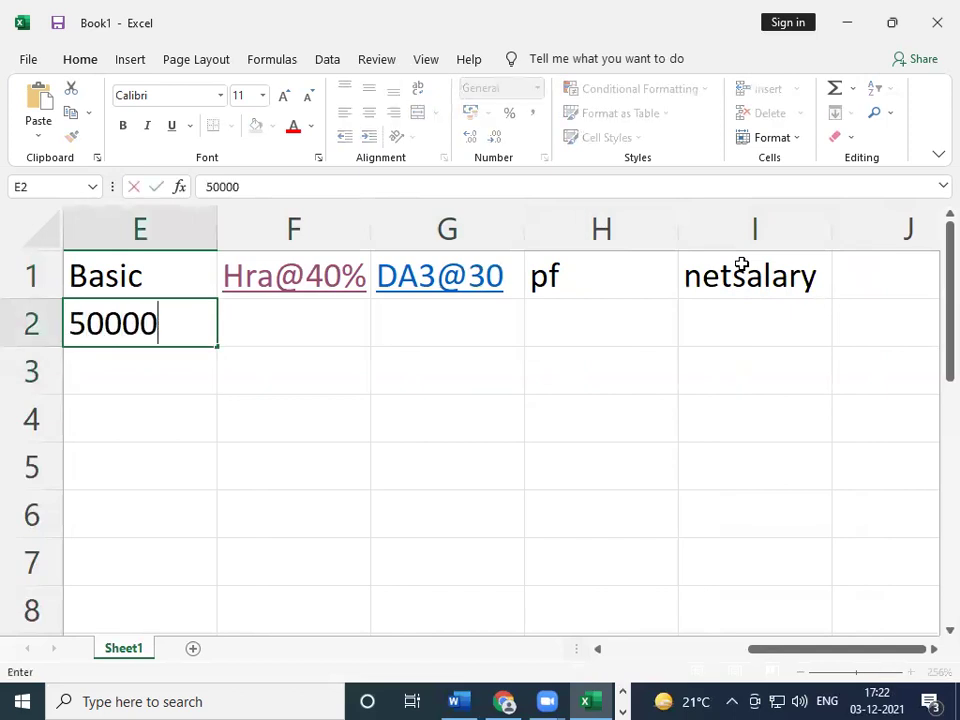
pyautogui.press('Return')
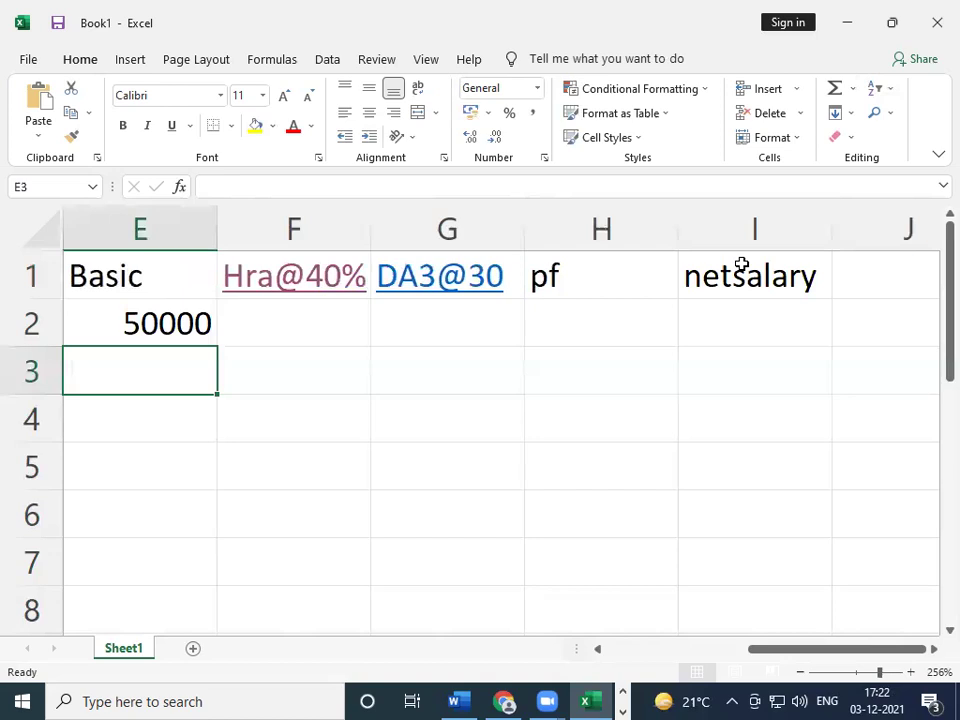
pyautogui.write('60000')
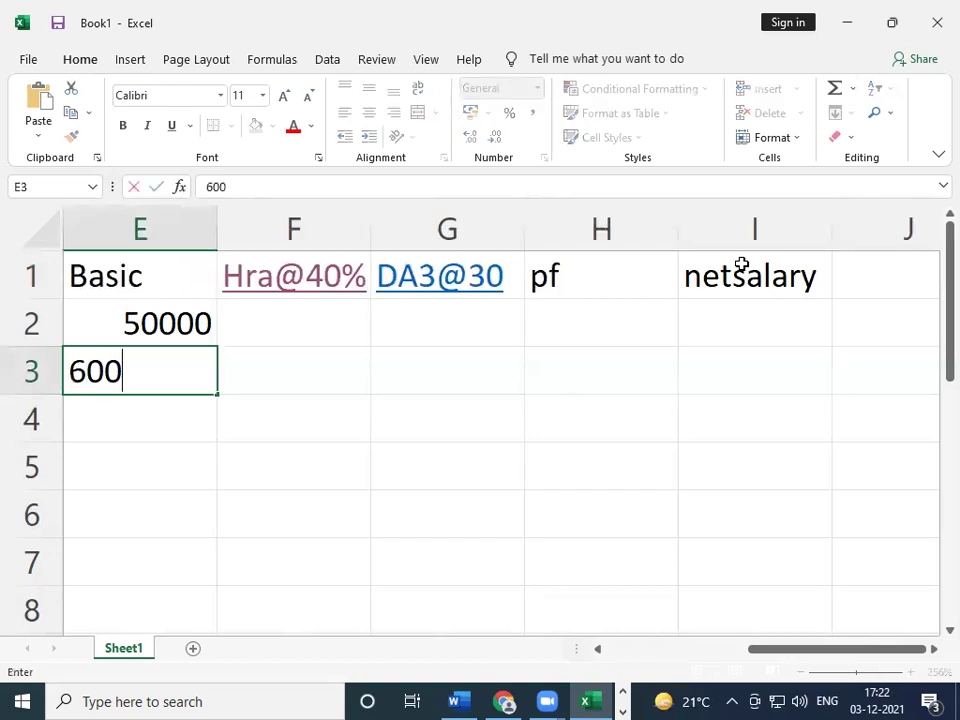
pyautogui.press('Return')
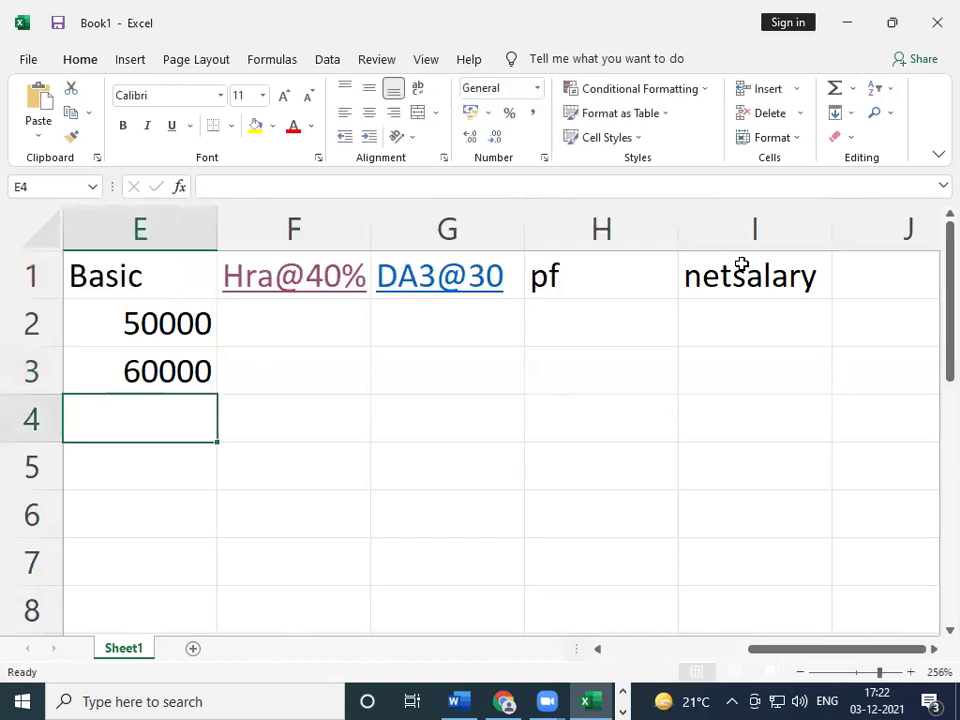
pyautogui.press('Up')
pyautogui.press('Up')
pyautogui.press('Left')
pyautogui.press('Left')
pyautogui.press('Left')
pyautogui.press('Left')
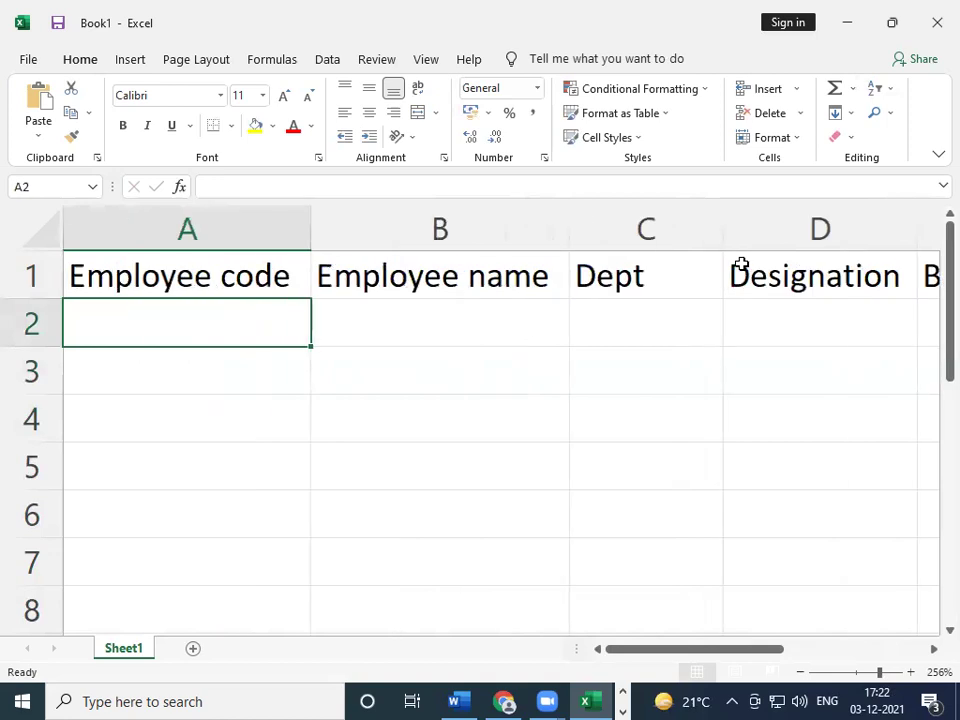
pyautogui.press('Right')
pyautogui.press('Right')
pyautogui.press('Right')
pyautogui.press('Right')
pyautogui.press('Right')
pyautogui.press('Right')
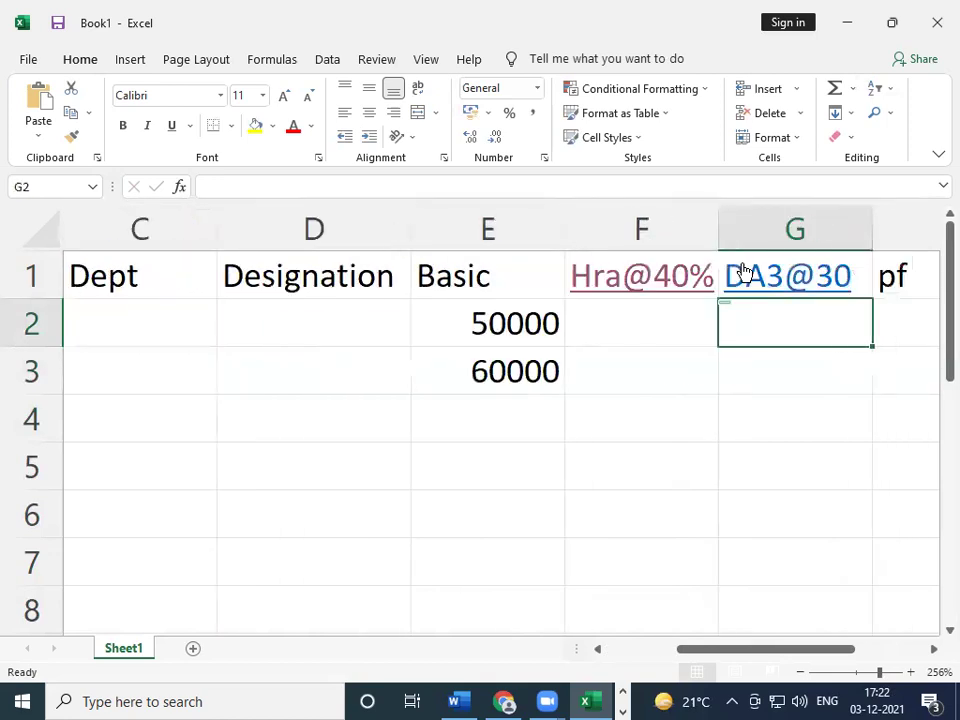
pyautogui.press('Down')
pyautogui.press('Left')
pyautogui.press('Left')
pyautogui.press('Left')
pyautogui.press('Left')
pyautogui.press('Right')
pyautogui.press('Right')
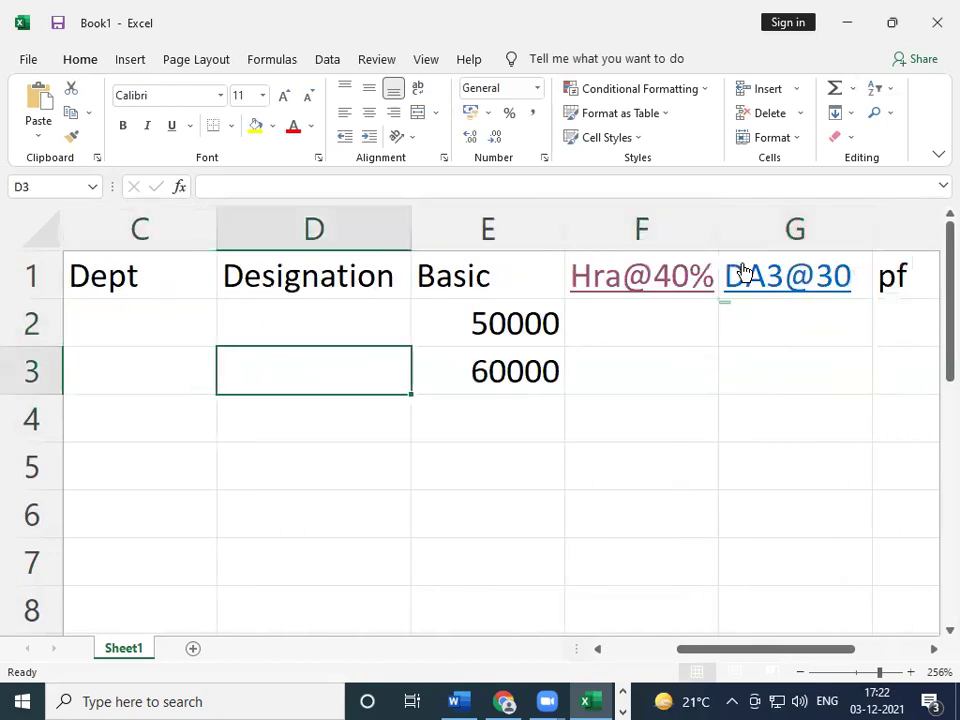
pyautogui.press('Down')
pyautogui.press('Down')
pyautogui.press('Up')
pyautogui.press('Up')
pyautogui.press('Up')
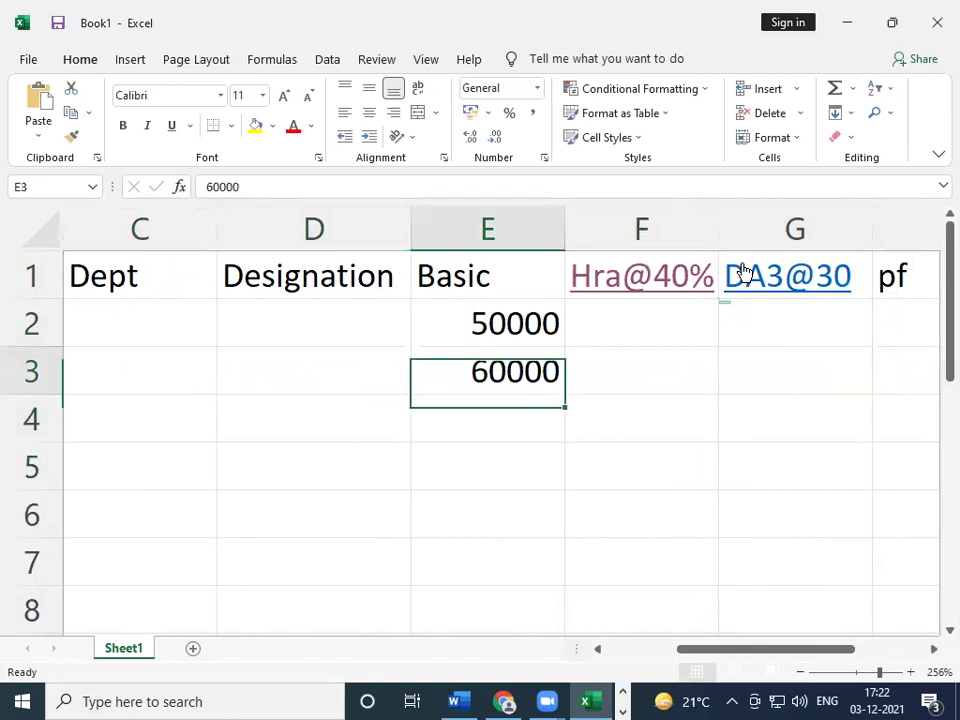
pyautogui.hotkey('shift', 'Down')
pyautogui.press('Delete')
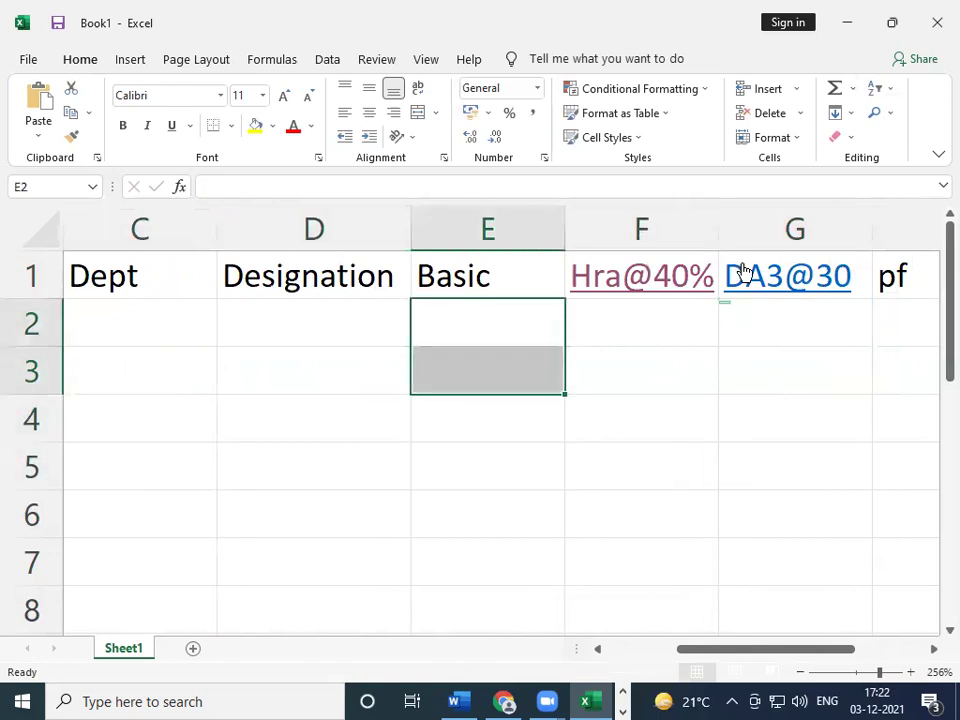
pyautogui.press('Left')
pyautogui.press('Left')
pyautogui.press('Left')
pyautogui.press('Left')
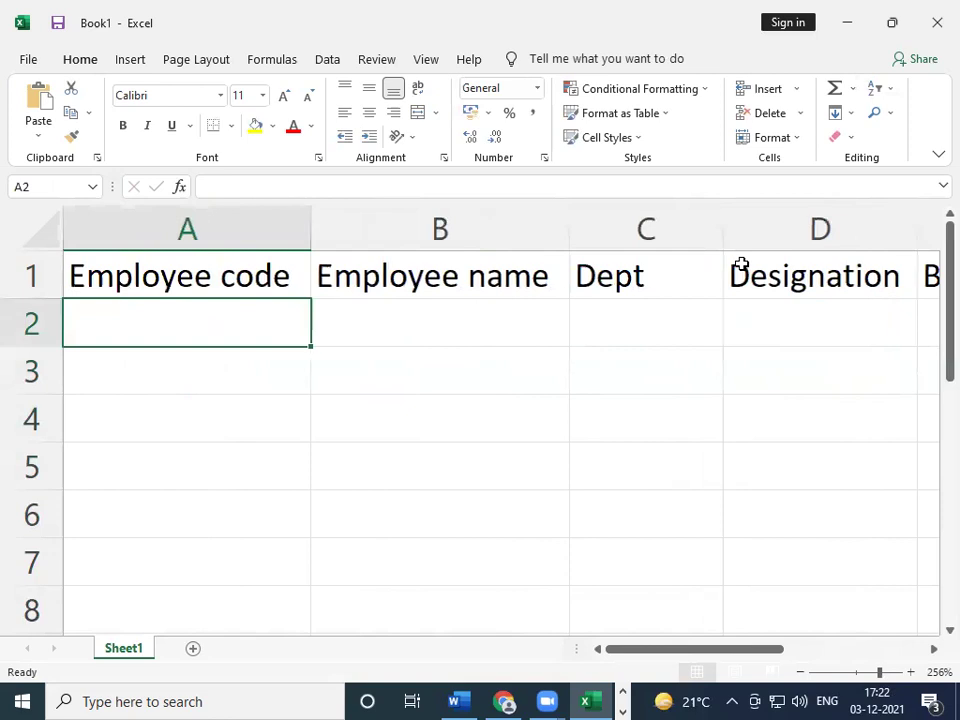
# - Enter 1 and 2 in A2:A3 and drag the fill handle to fill the series to A20
pyautogui.write('1')
pyautogui.press('Return')
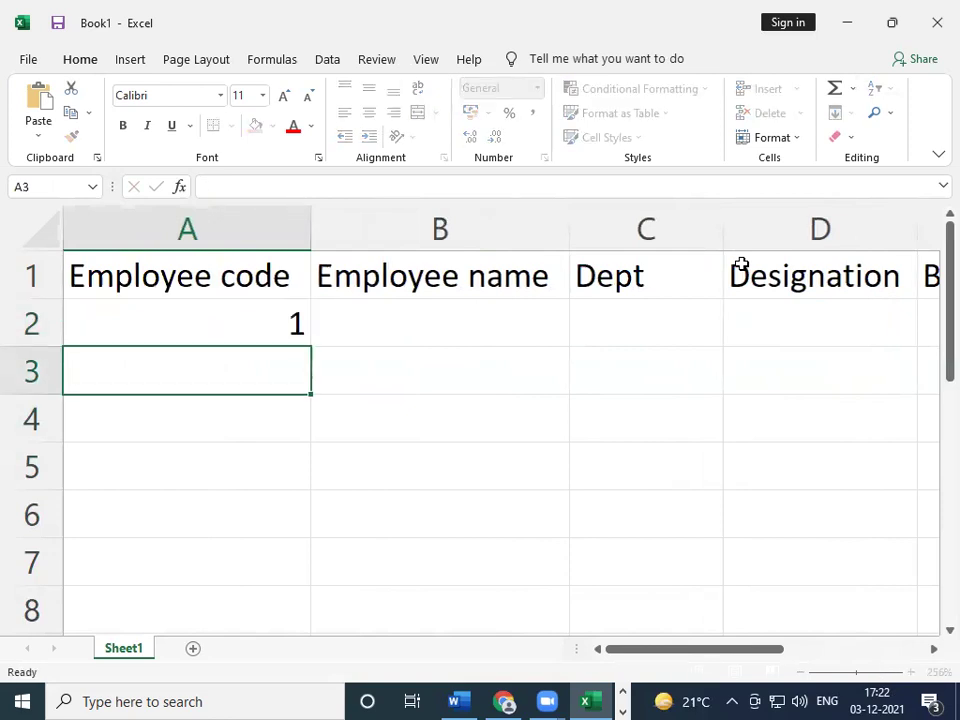
pyautogui.write('2')
pyautogui.press('Return')
pyautogui.press('Up')
pyautogui.press('Up')
pyautogui.hotkey('shift', 'Down')
pyautogui.hotkey('shift', 'Down')
pyautogui.hotkey('shift', 'Up')
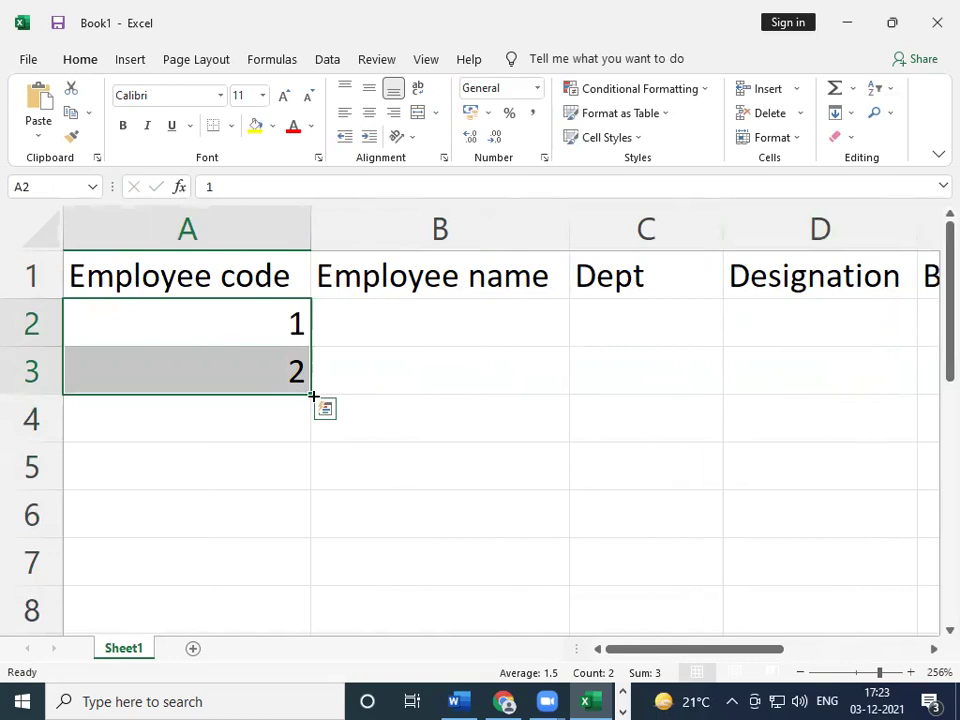
pyautogui.moveTo(314, 398); pyautogui.dragTo(309, 468)
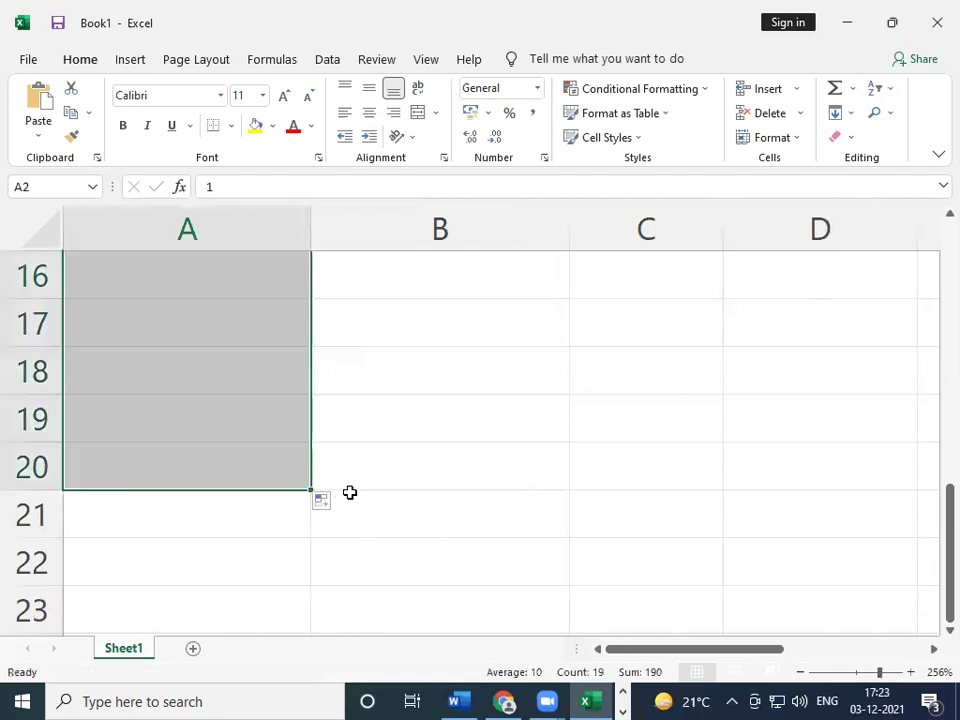
pyautogui.scroll(5, 435, 474)
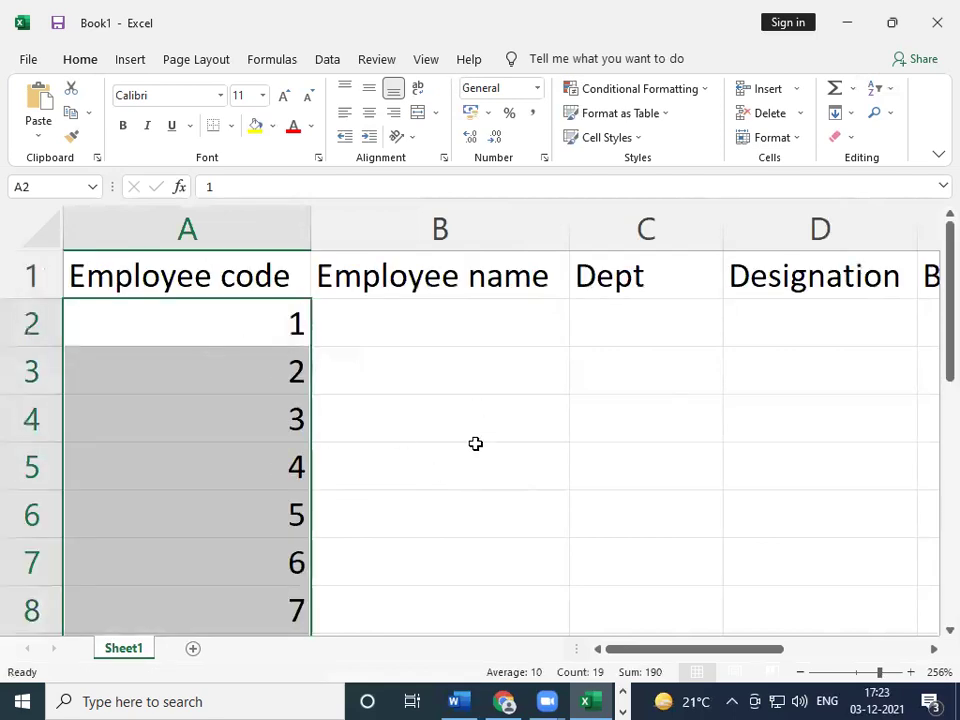
# - Enter the first employee's full name in B2 and Civil as the department in C2
pyautogui.click(383, 311)
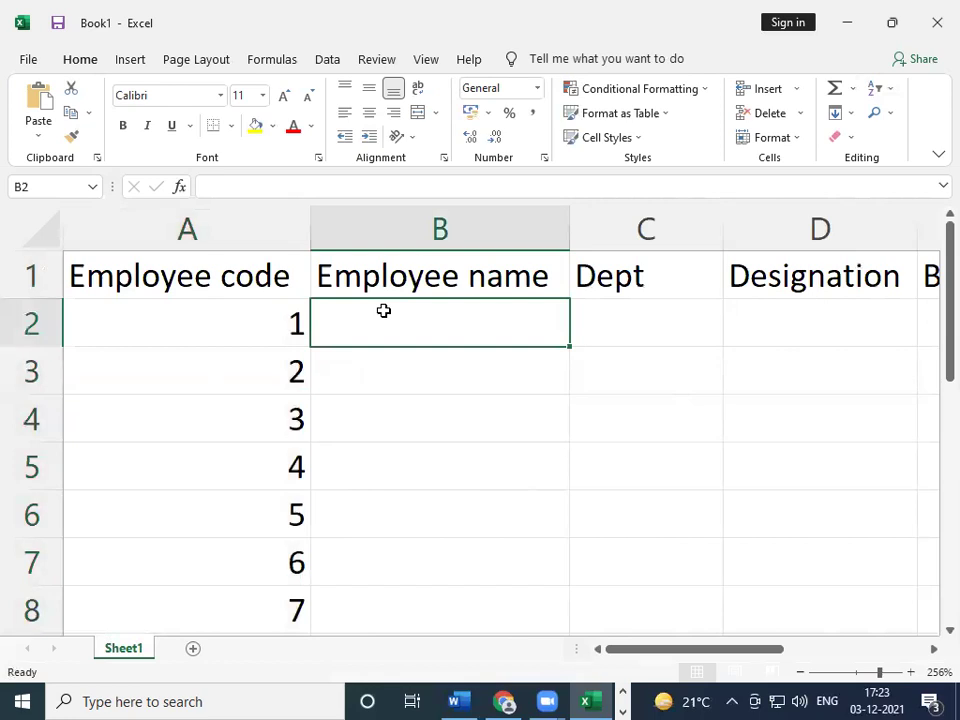
pyautogui.write('Anit')
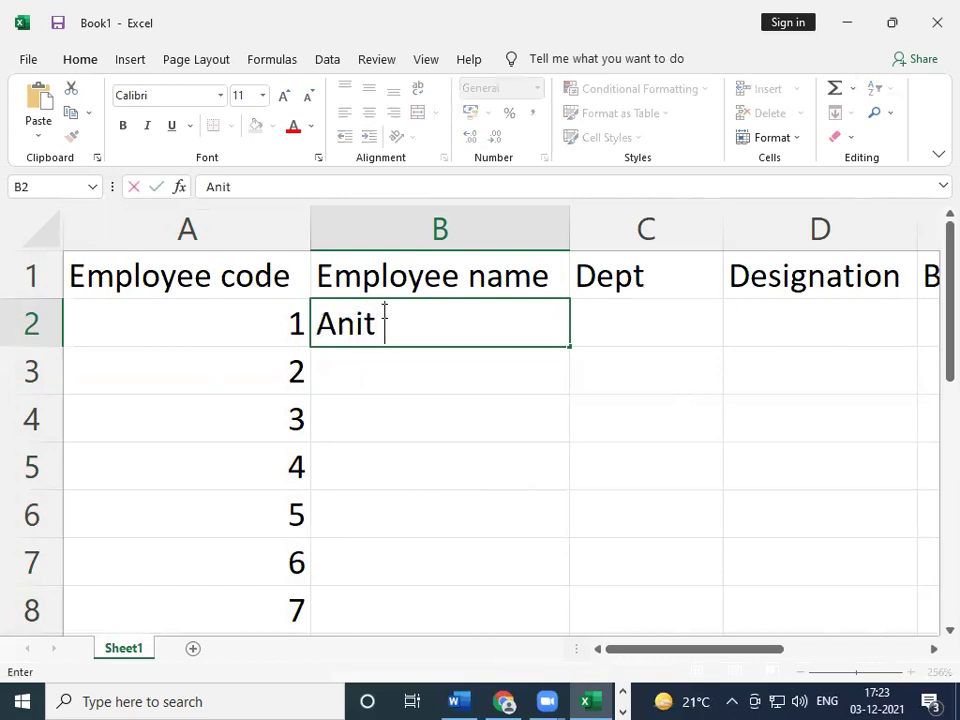
pyautogui.press('BackSpace')
pyautogui.press('BackSpace')
pyautogui.press('BackSpace')
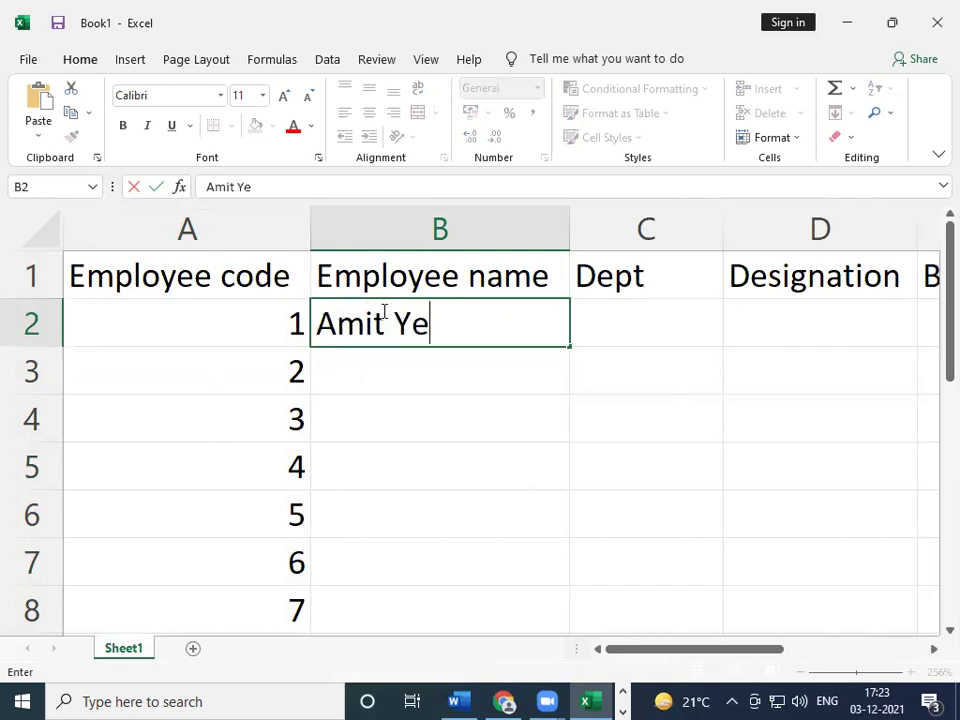
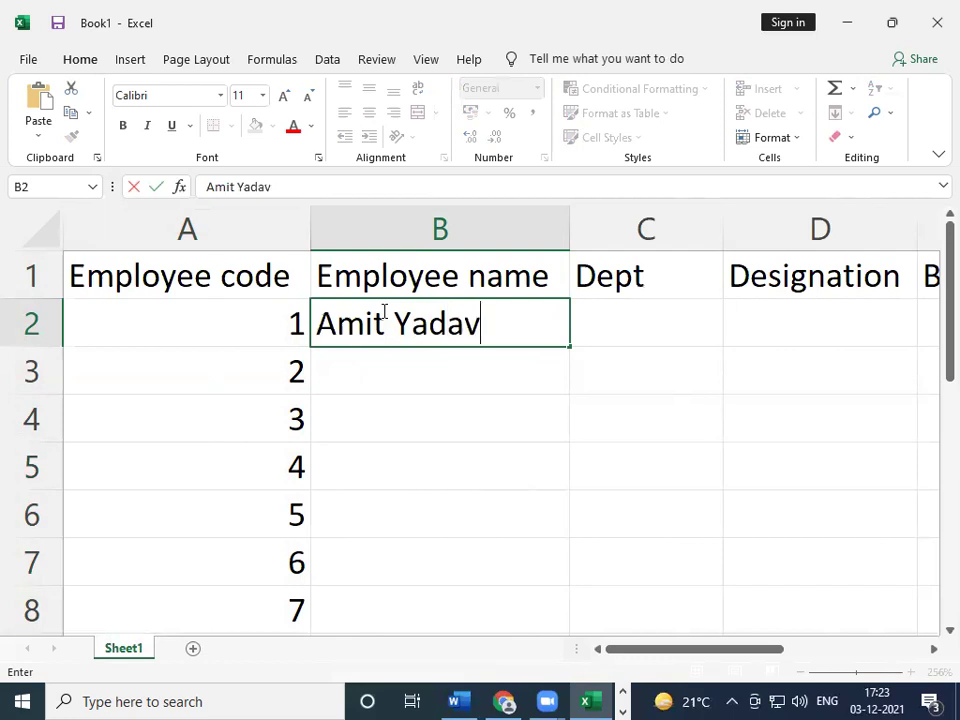
pyautogui.press('Tab')
pyautogui.write('Civil')
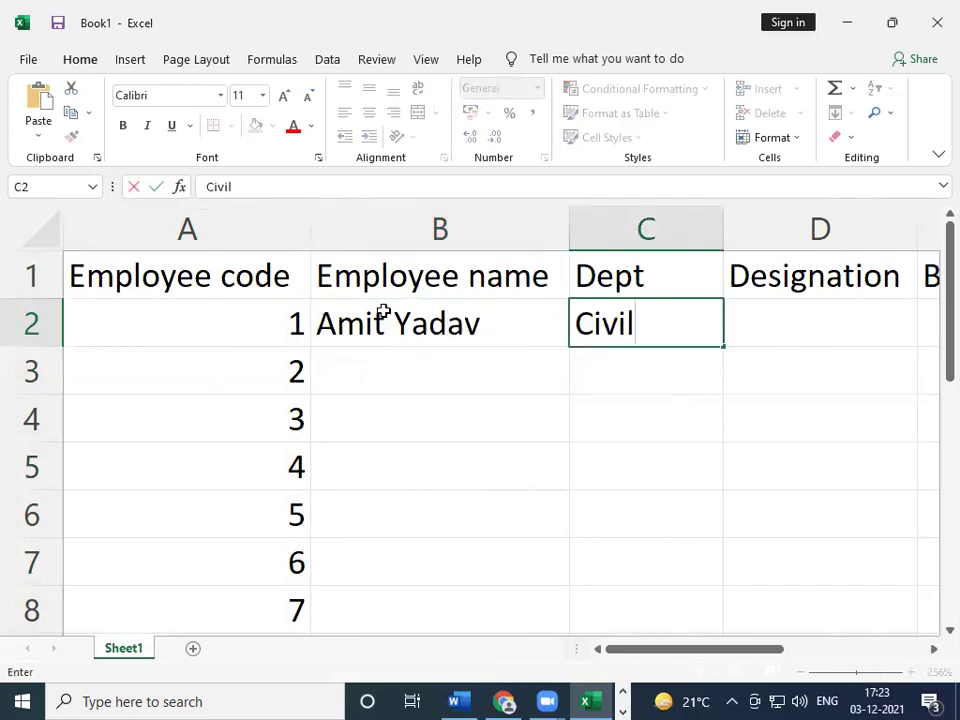
pyautogui.press('Tab')
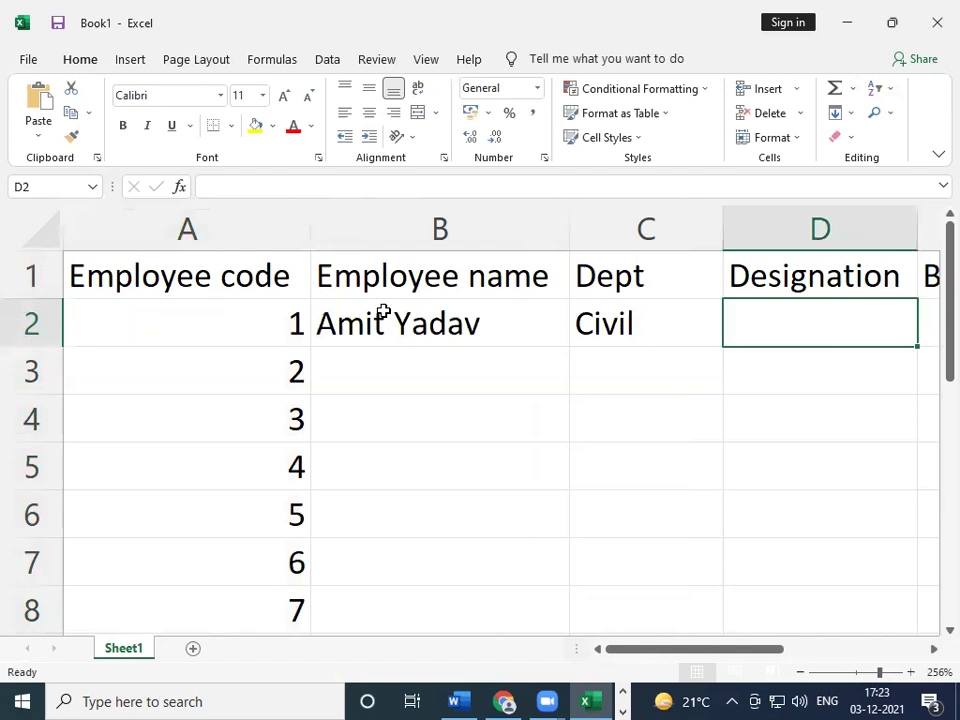
# - Enter Facuilty in D2 and 30000 in E2, then return to the start of row 2
pyautogui.write('f')
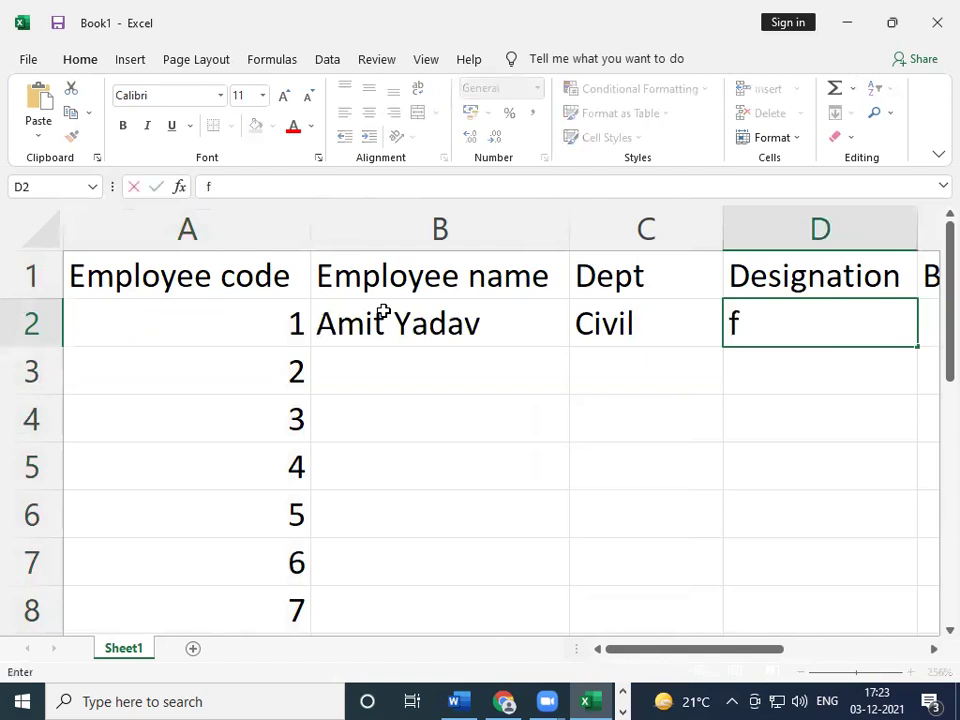
pyautogui.press('BackSpace')
pyautogui.write('Fau')
pyautogui.press('BackSpace')
pyautogui.write('cul')
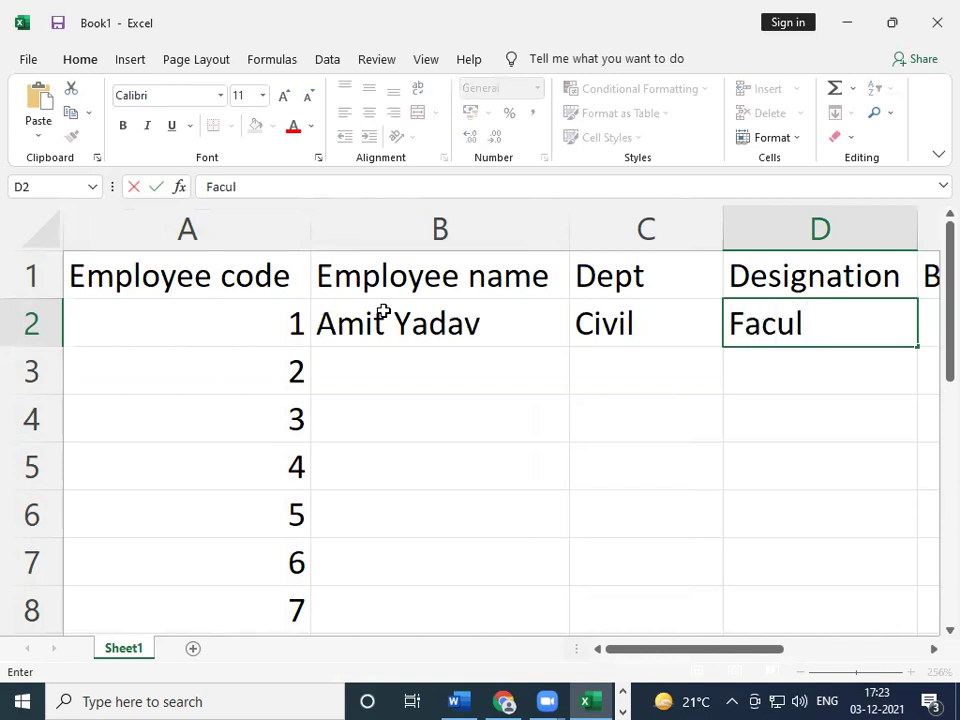
pyautogui.press('BackSpace')
pyautogui.write('ilty')
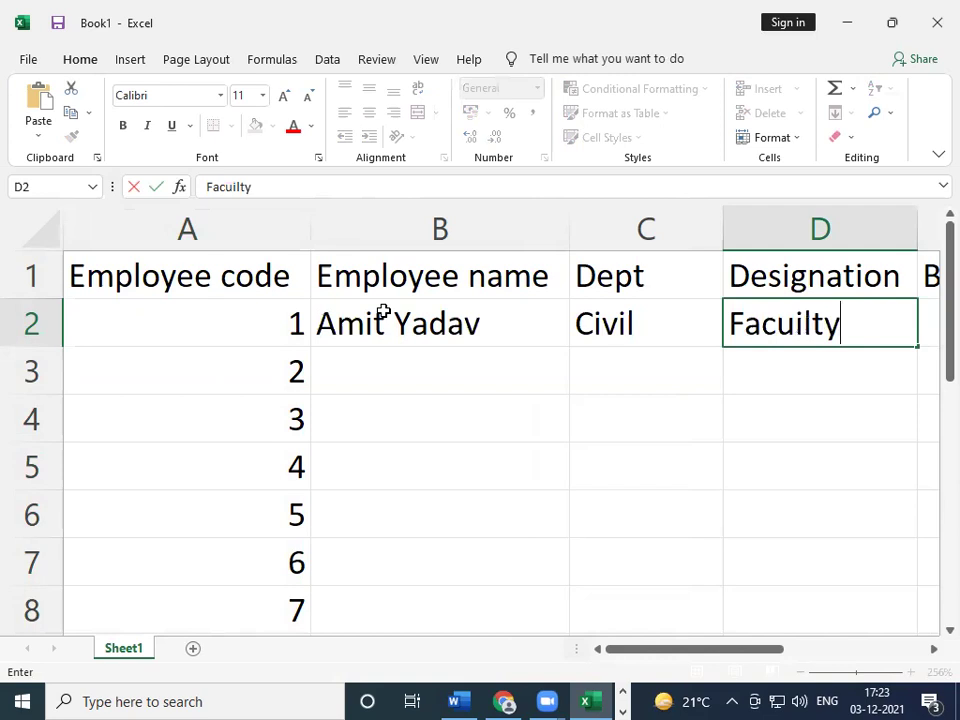
pyautogui.press('Tab')
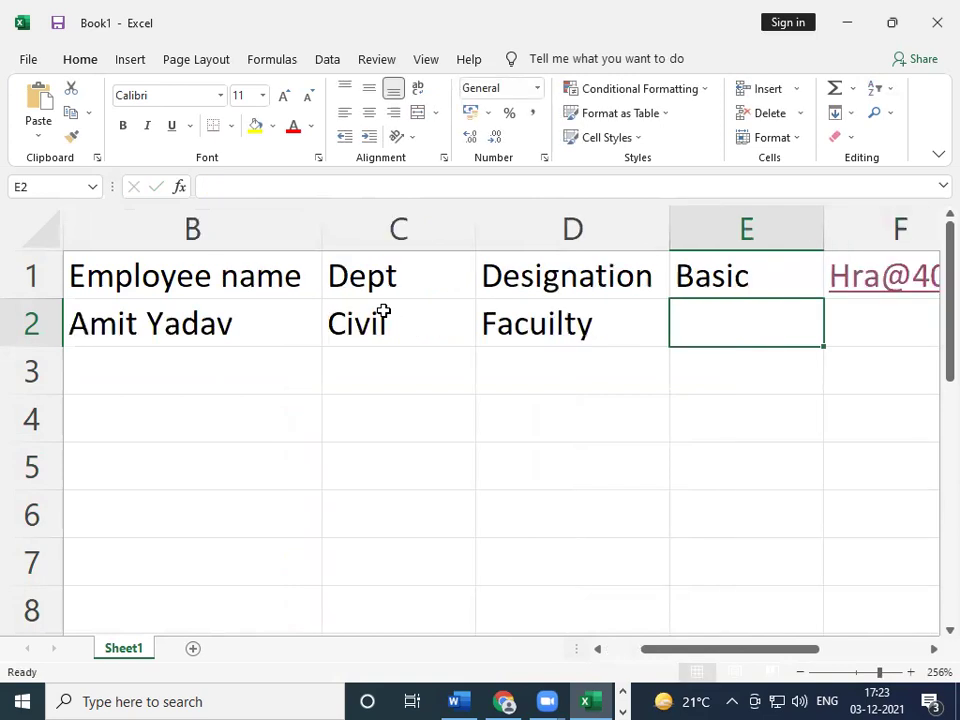
pyautogui.write('30000')
pyautogui.press('Tab')
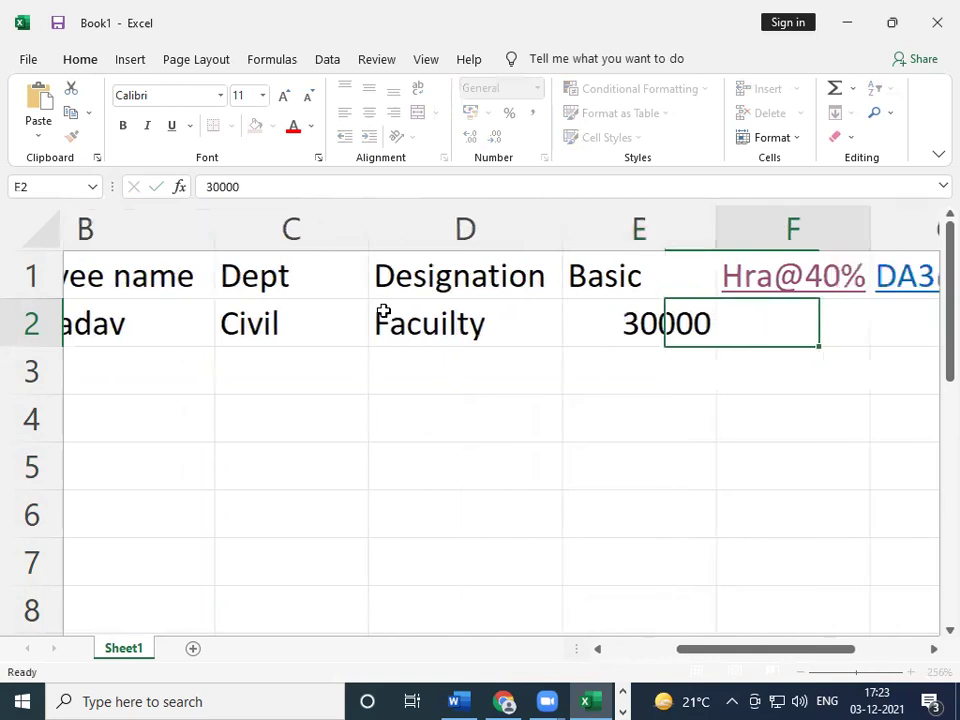
pyautogui.press('Tab')
pyautogui.press('Tab')
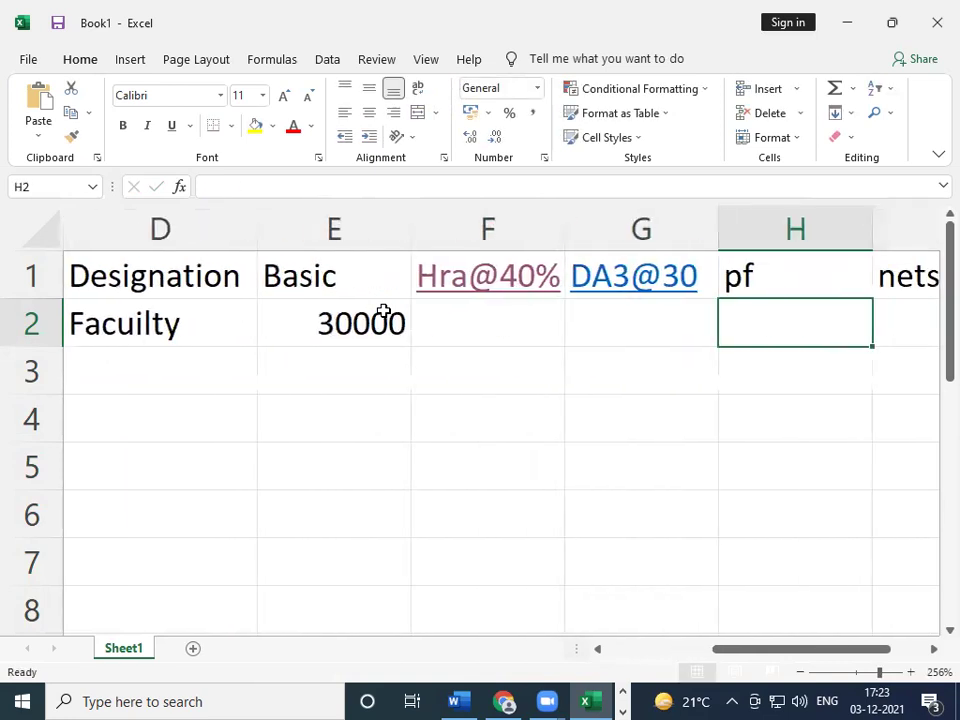
pyautogui.press('Tab')
pyautogui.press('Left')
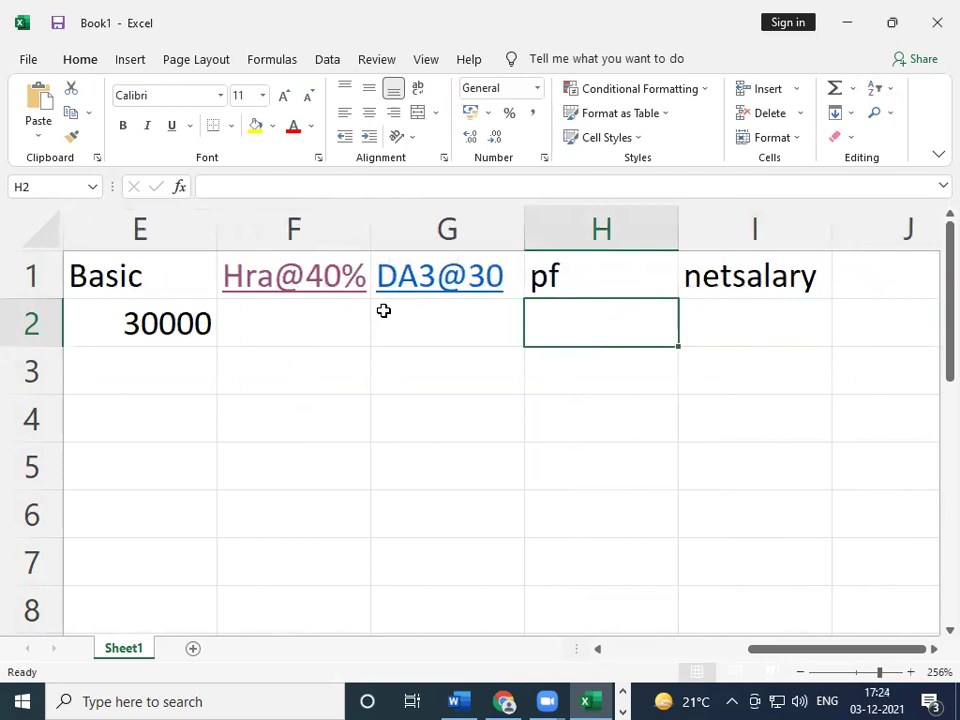
pyautogui.press('Left')
pyautogui.press('Right')
pyautogui.press('Left')
pyautogui.press('Left')
pyautogui.press('Left')
pyautogui.press('Left')
pyautogui.press('Left')
pyautogui.press('Left')
pyautogui.press('Left')
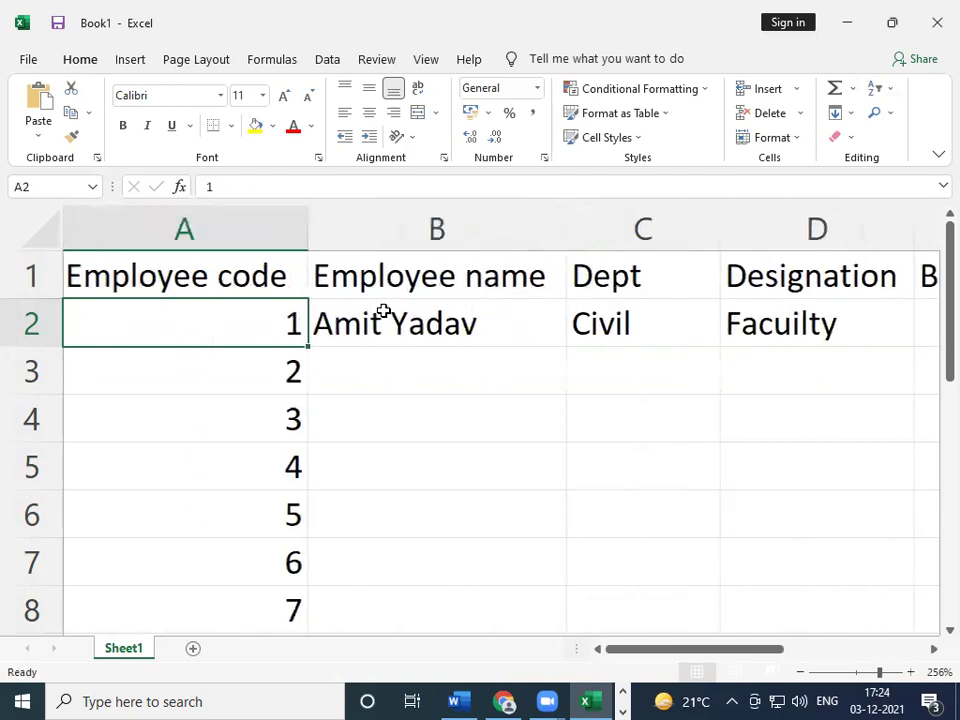
# - Enter the second employee's name in B3 and Electronic in C3
pyautogui.press('Down')
pyautogui.press('Right')
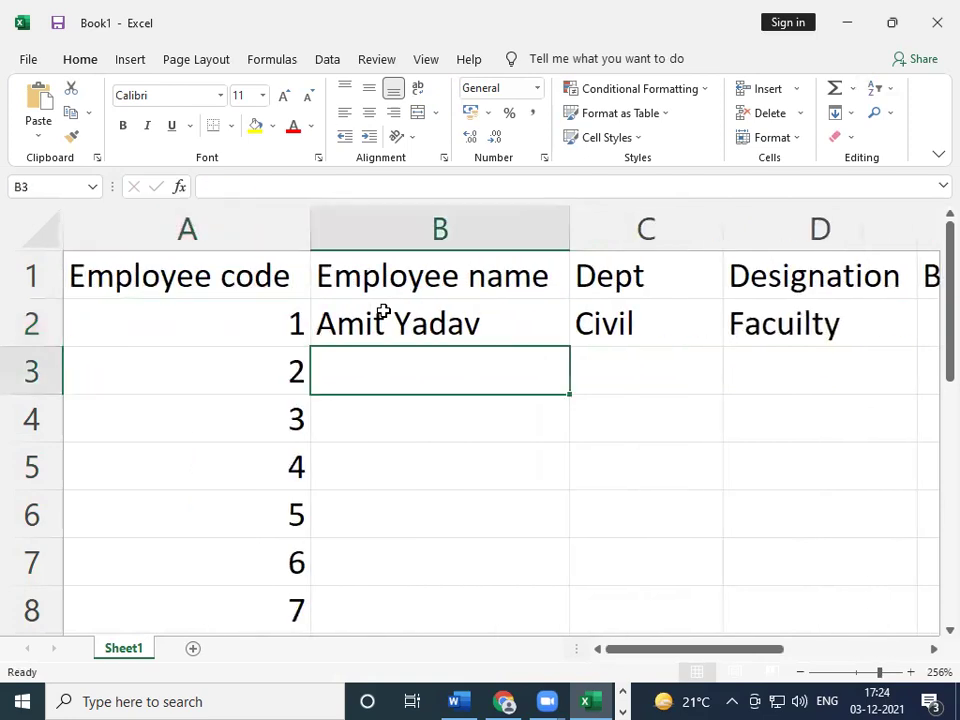
pyautogui.hotkey('ctrl', 'Return')
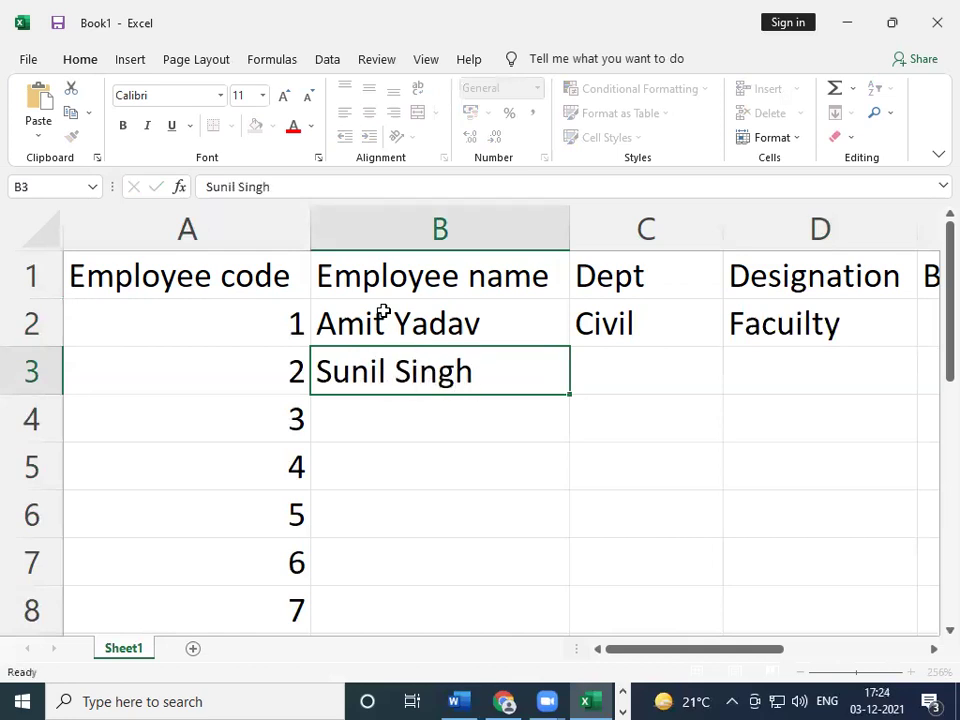
pyautogui.press('Tab')
pyautogui.write('Ele')
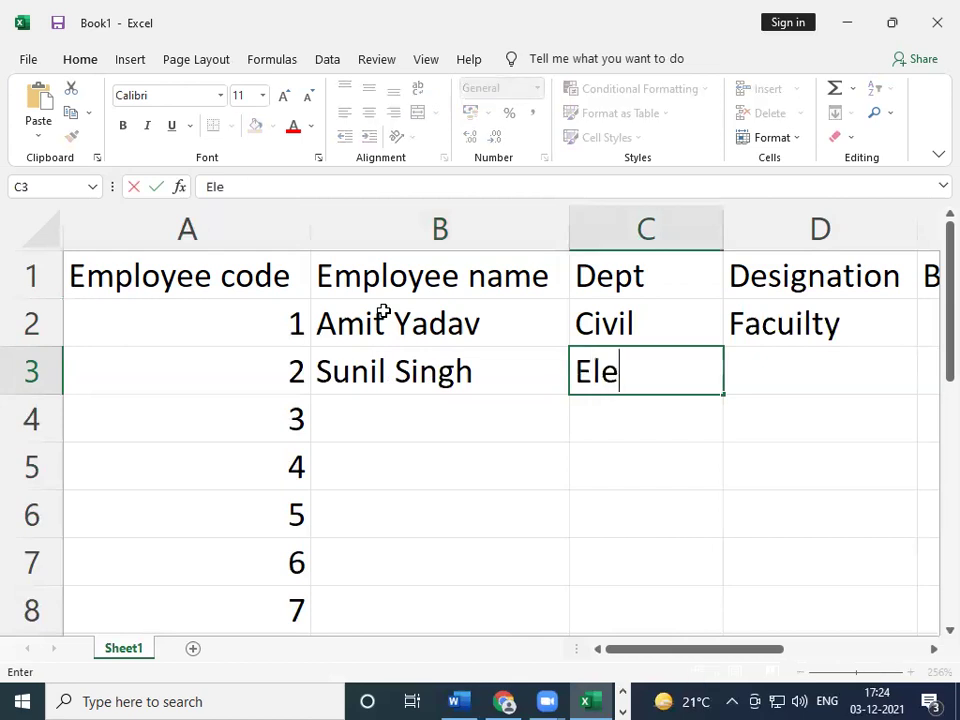
pyautogui.write('ctro')
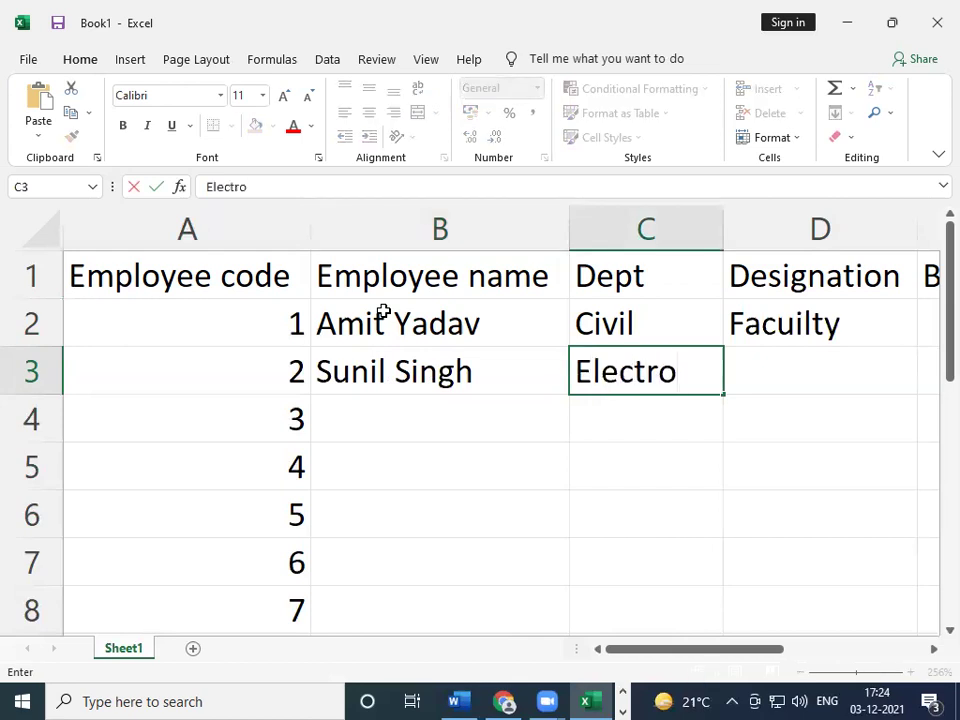
pyautogui.write('nic')
pyautogui.hotkey('ctrl', 'Return')
pyautogui.press('Tab')
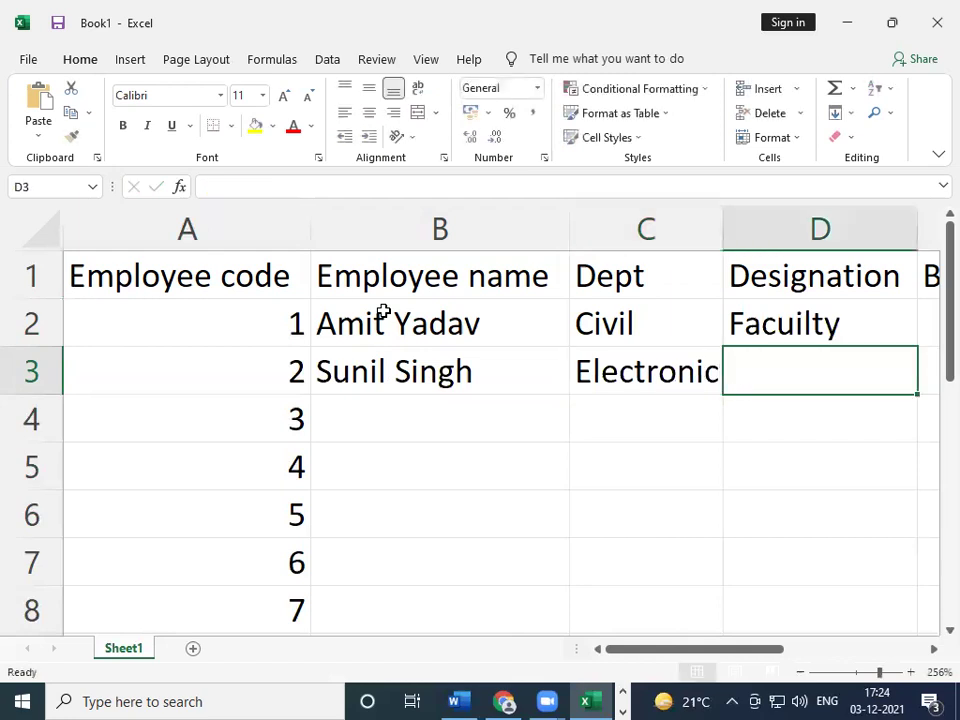
# - Enter Lab incharge in D3 and a basic of 20000 in E3
pyautogui.write('Laab')
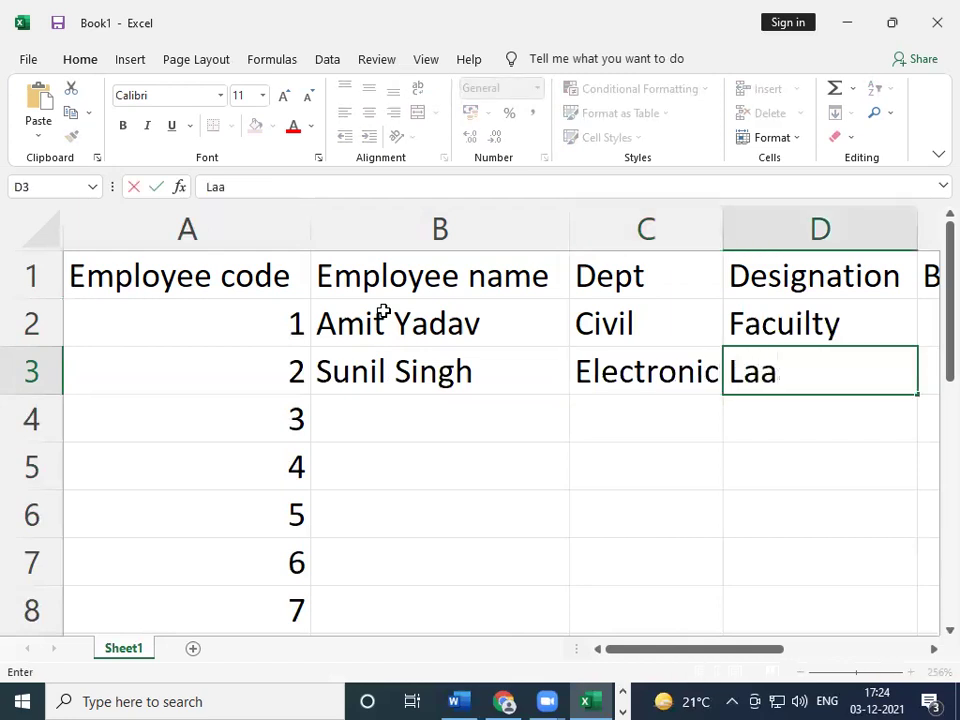
pyautogui.press('BackSpace')
pyautogui.press('BackSpace')
pyautogui.write('b inc')
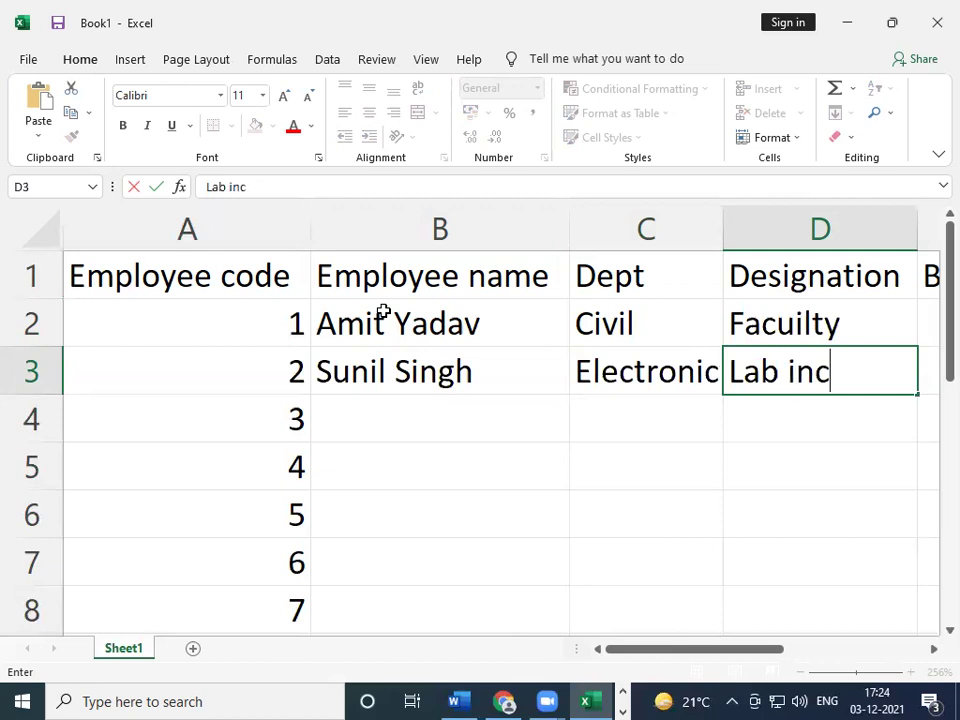
pyautogui.write('haargge')
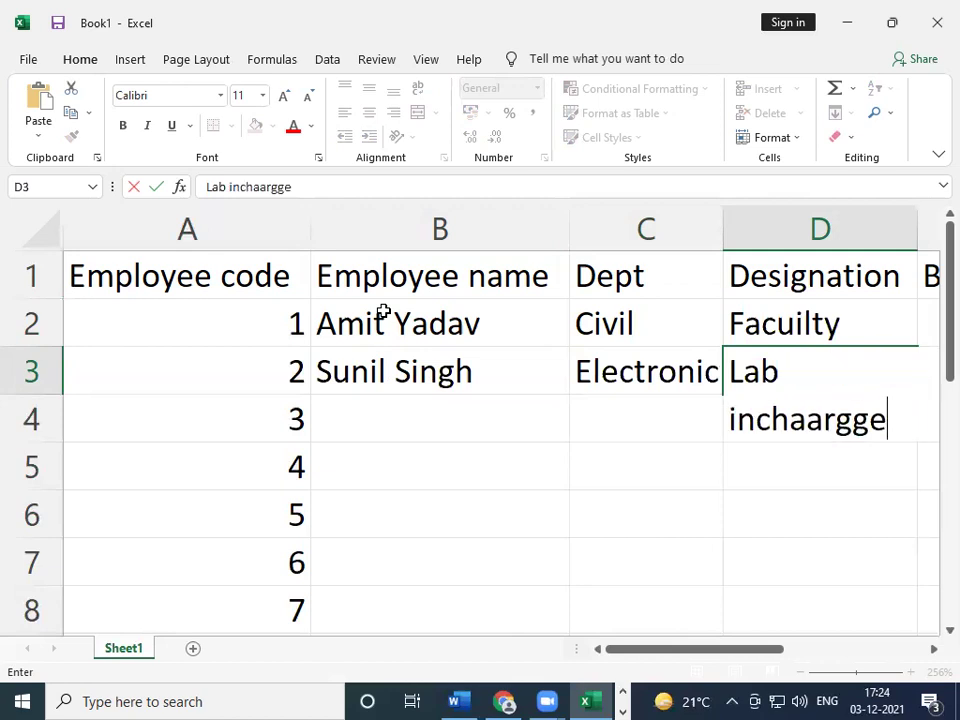
pyautogui.press('Left')
pyautogui.press('Right')
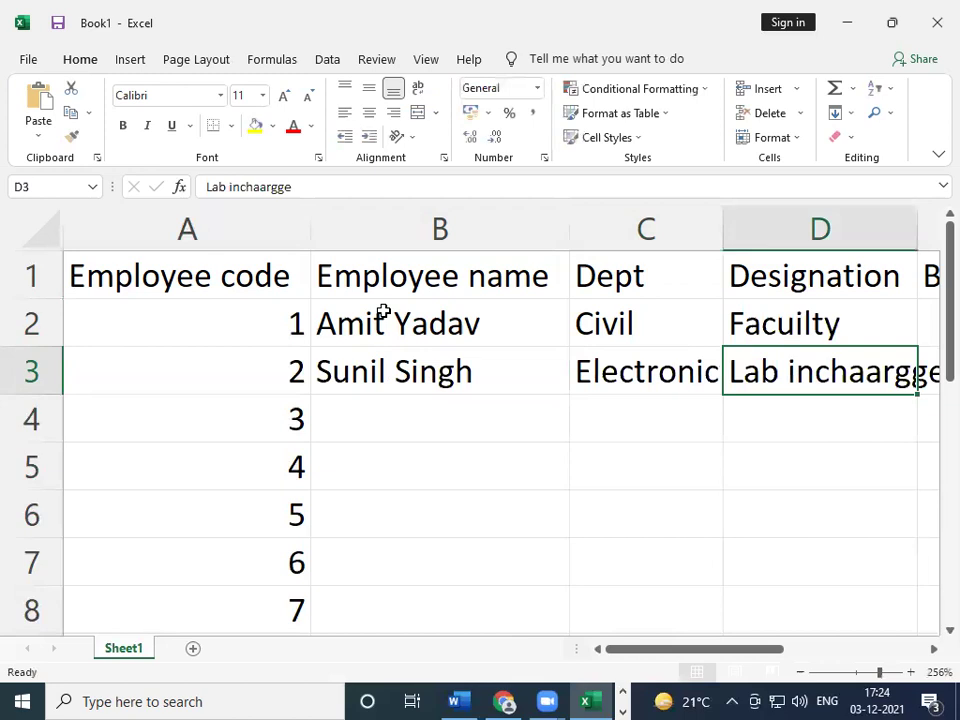
pyautogui.write('Lab')
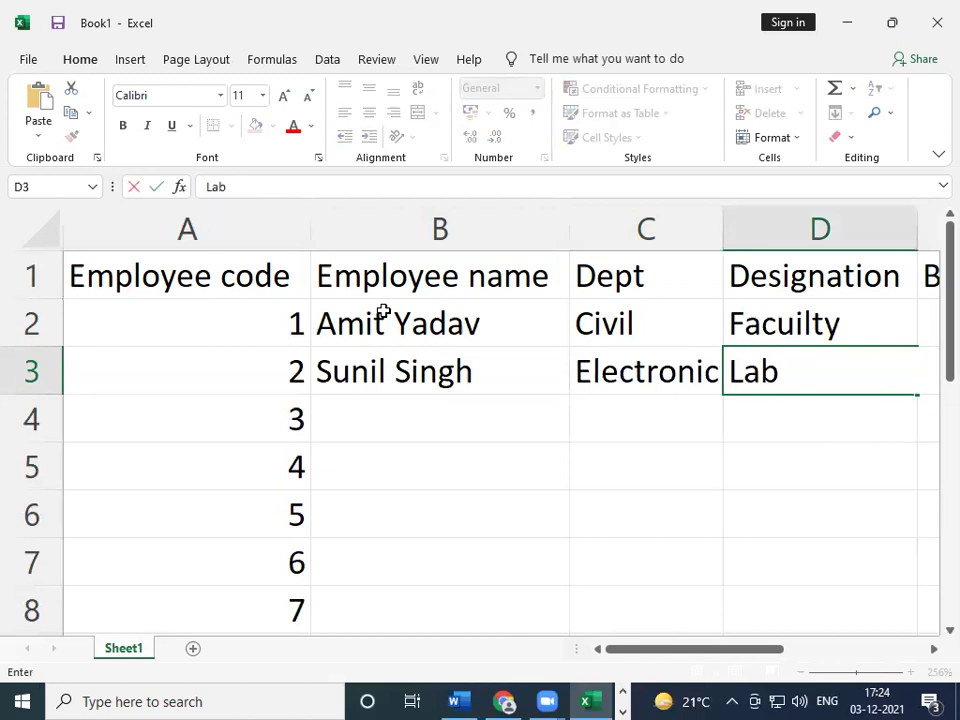
pyautogui.write(' inchar')
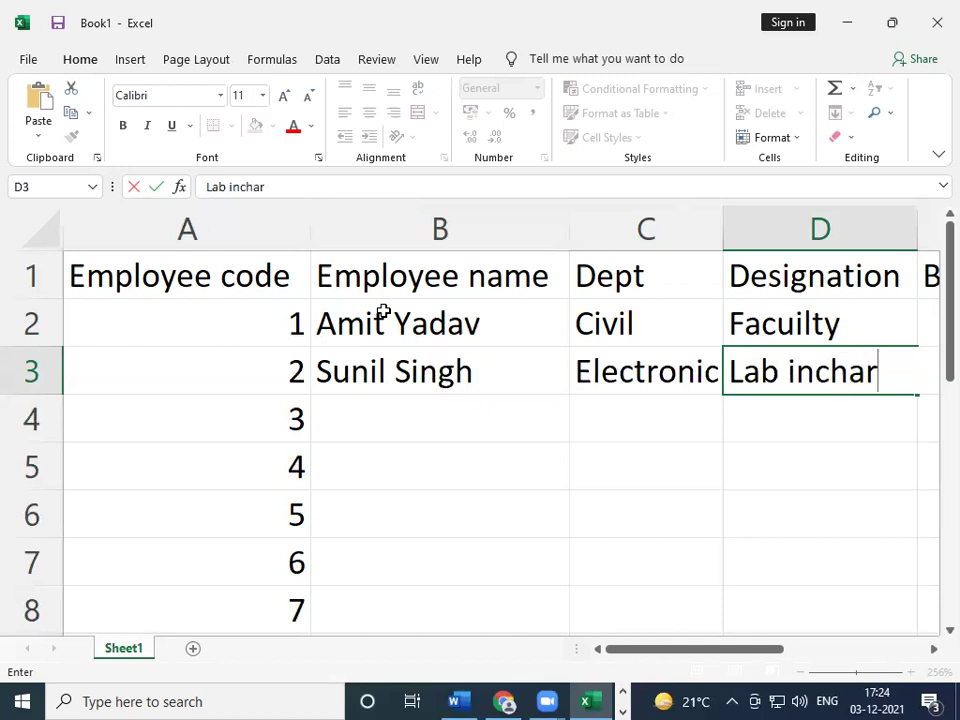
pyautogui.write('ge')
pyautogui.press('Tab')
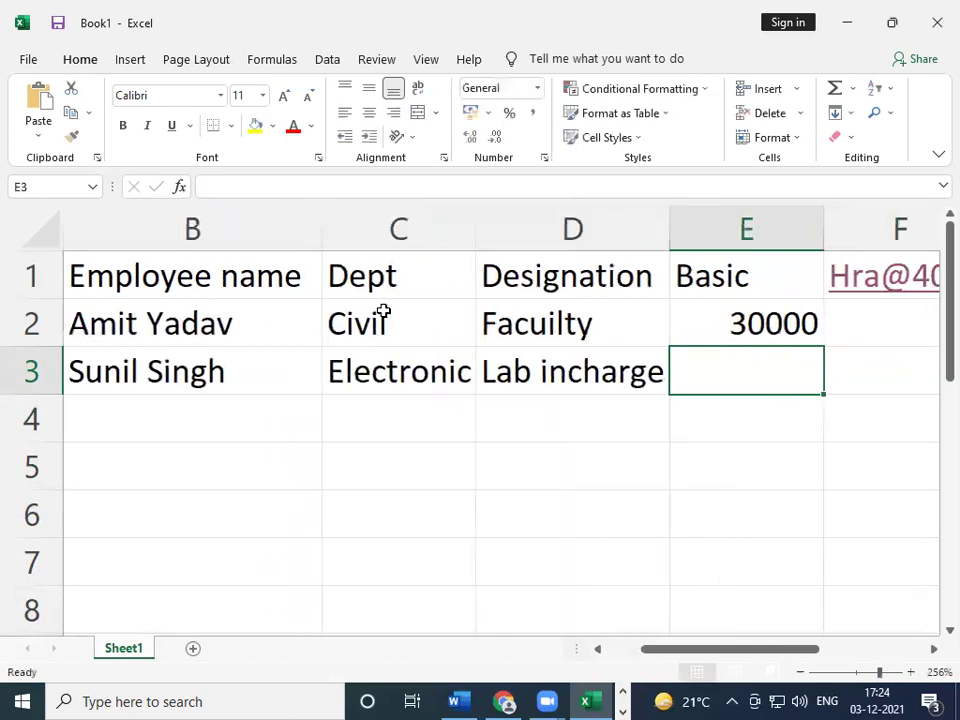
pyautogui.write('20000')
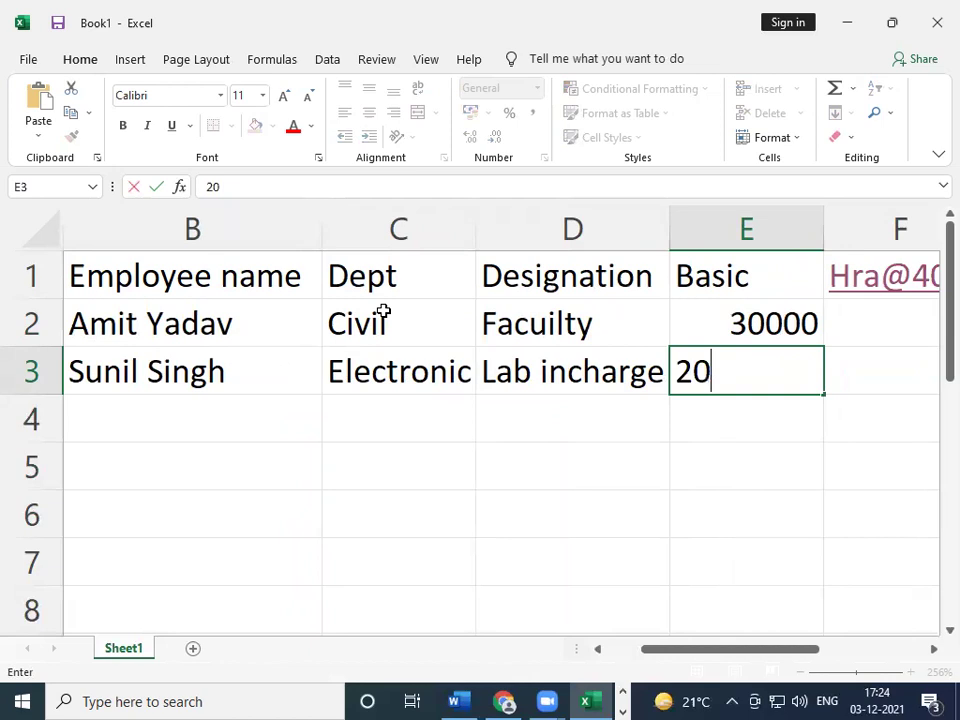
pyautogui.press('Return')
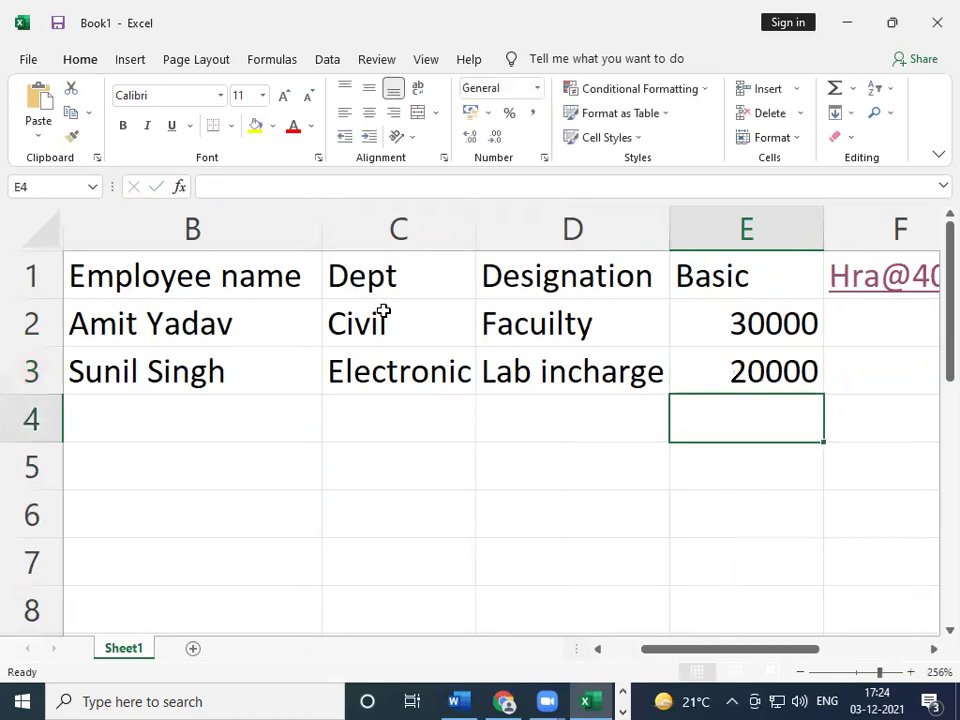
pyautogui.press('Left')
pyautogui.press('Left')
pyautogui.press('Left')
pyautogui.press('Left')
pyautogui.press('Right')
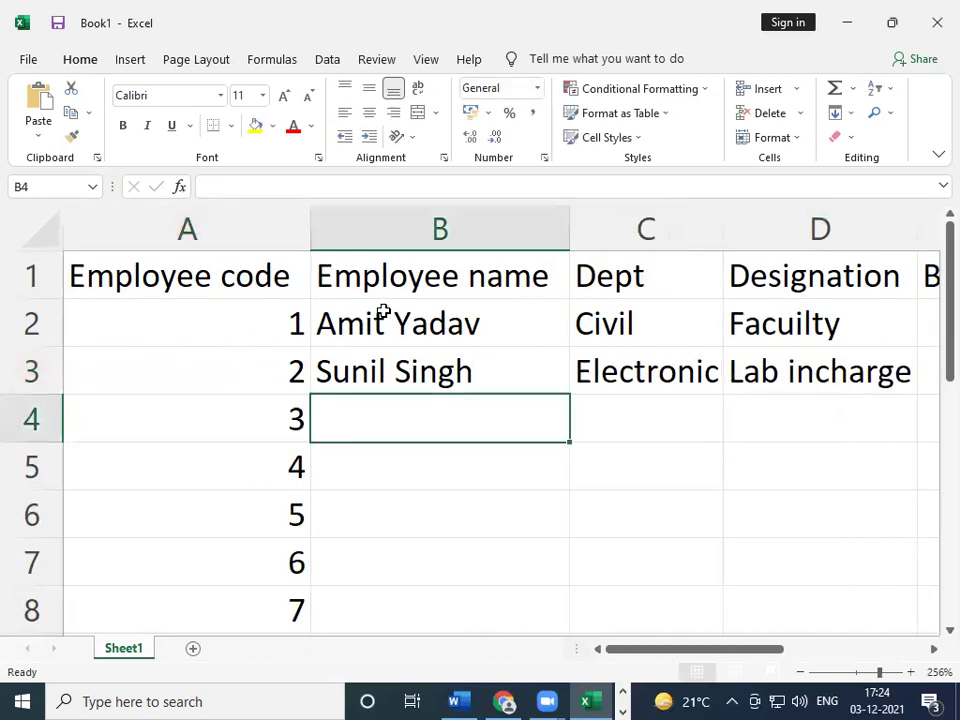
# - Enter the third employee's name in B4 and IT as the department in C4
pyautogui.write('Deppak')
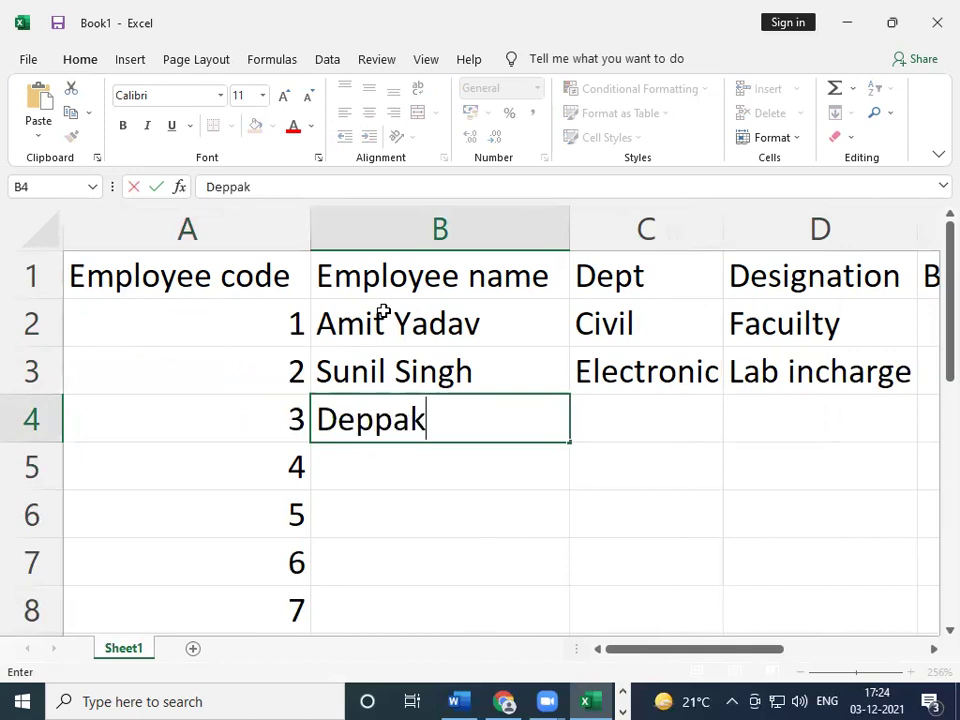
pyautogui.press('Left')
pyautogui.press('Right')
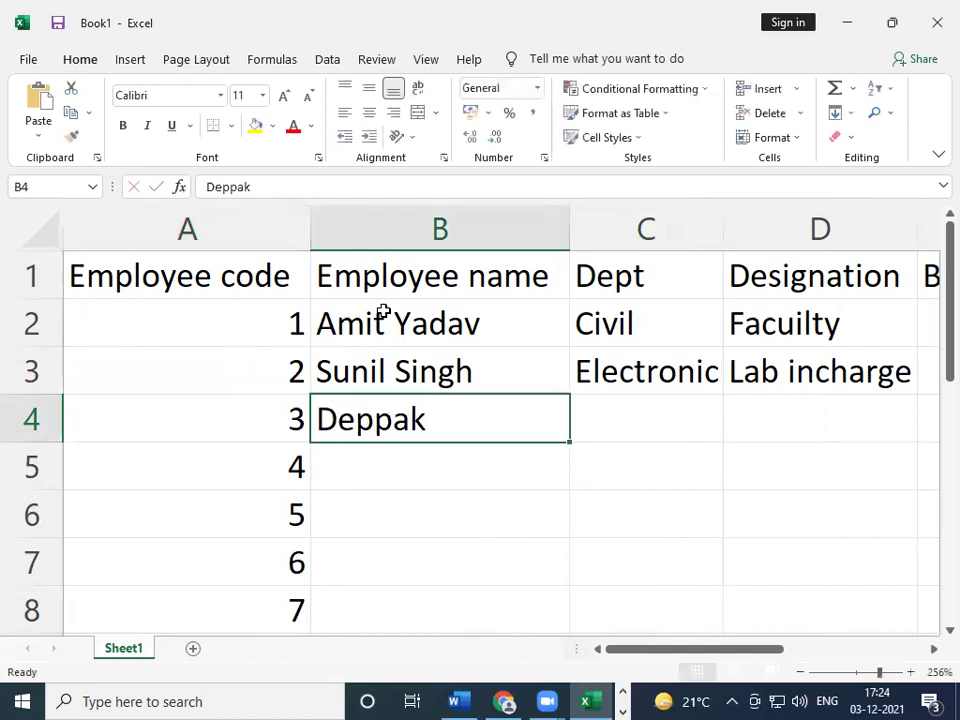
pyautogui.write('D')
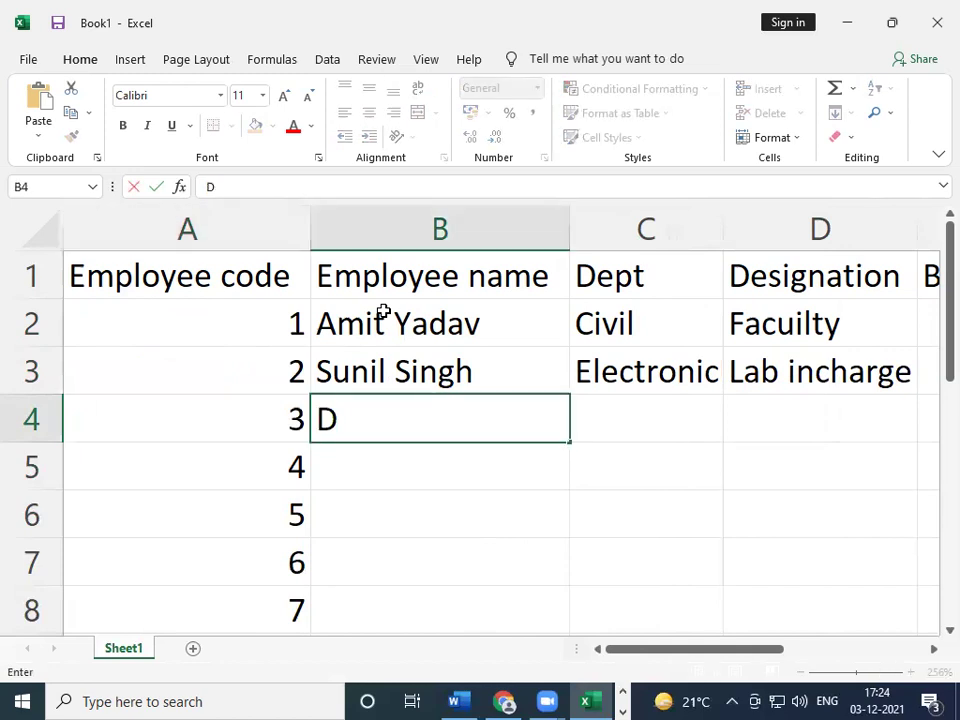
pyautogui.write('eepak')
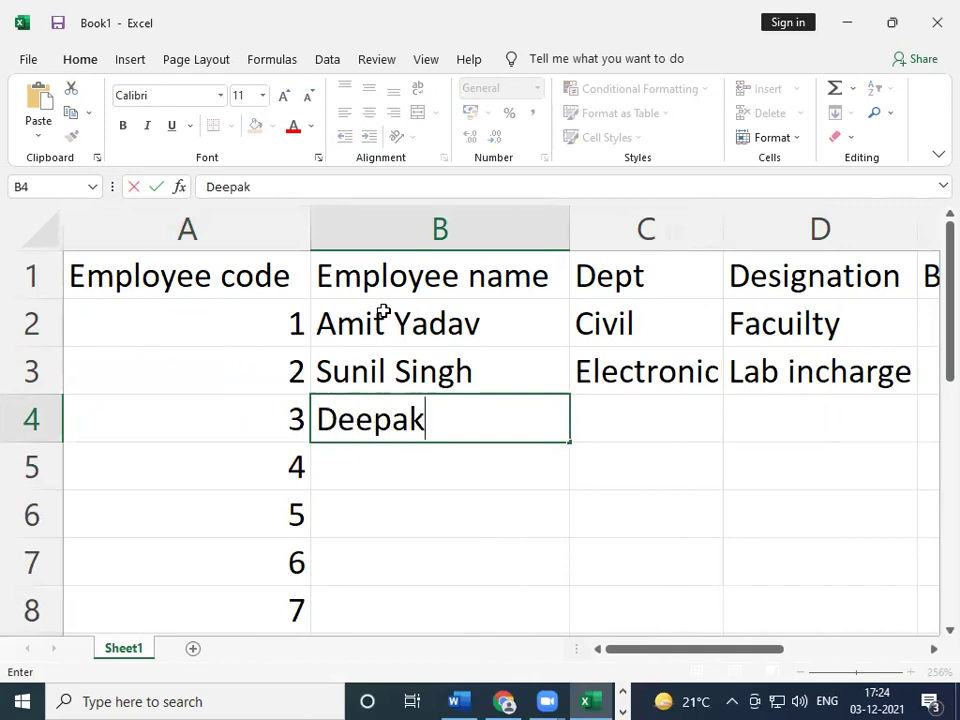
pyautogui.press('Tab')
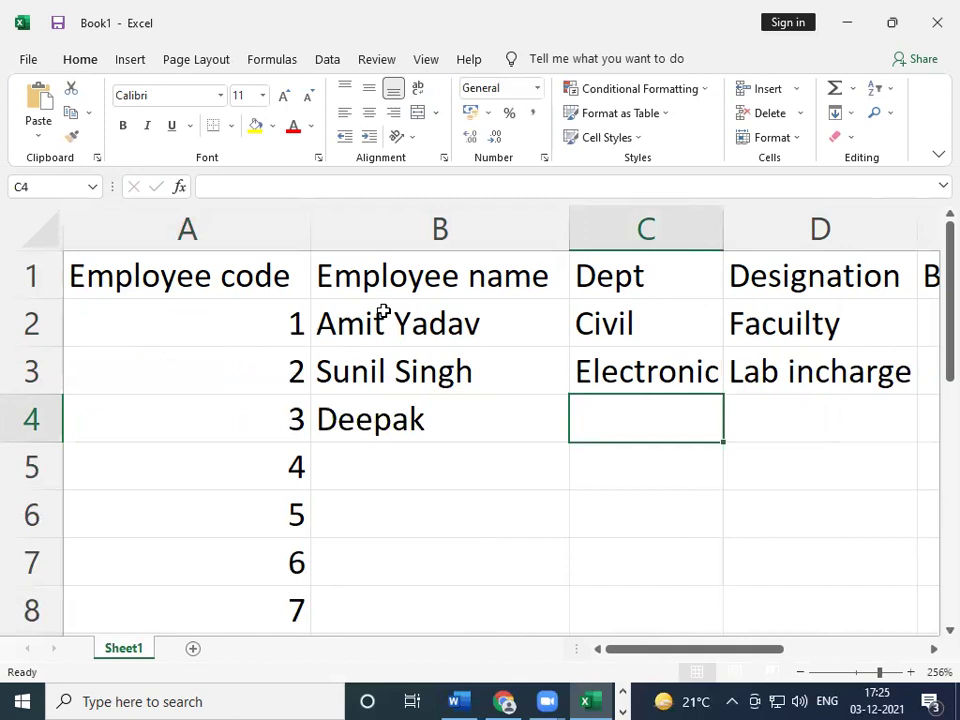
pyautogui.write('IT')
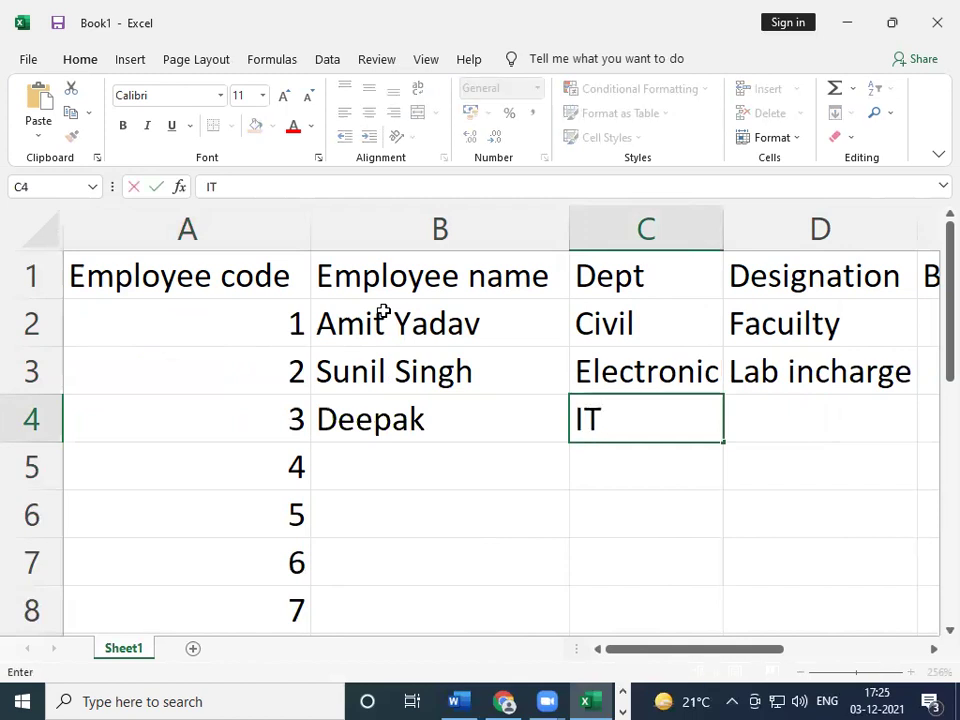
pyautogui.press('Tab')
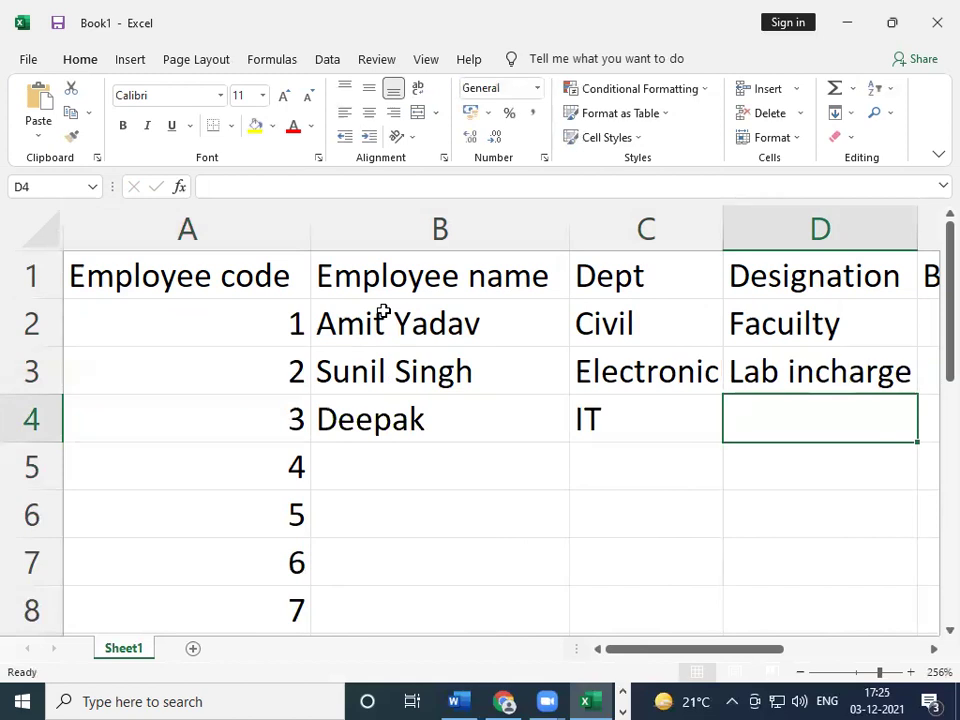
# - Enter developer in D4 and repeat it down the designation column with Ctrl+Y
pyautogui.write('devl')
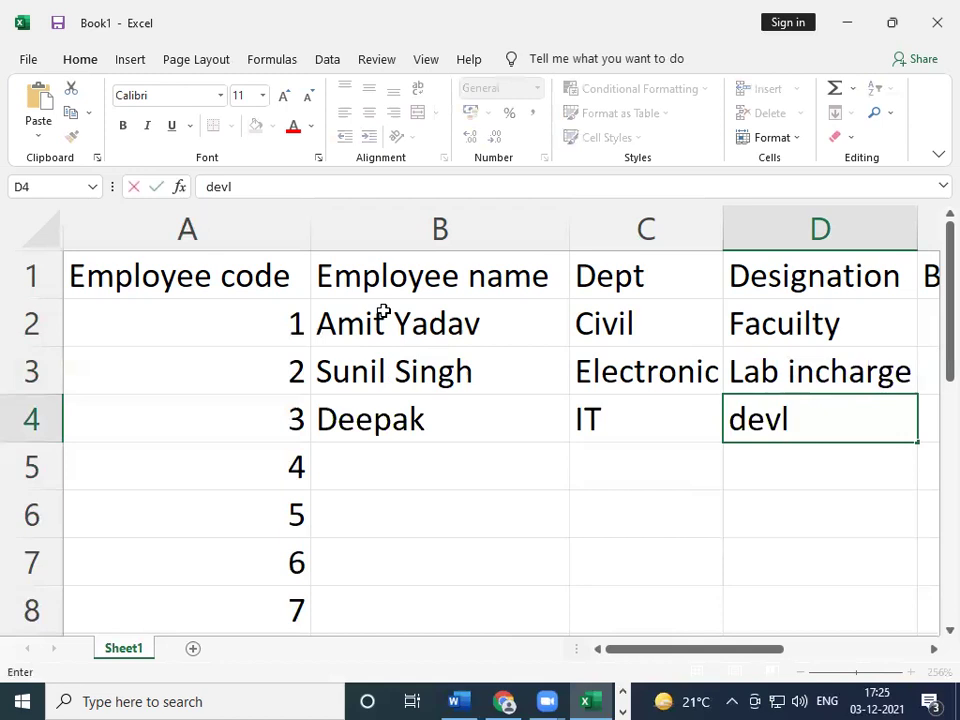
pyautogui.press('BackSpace')
pyautogui.write('eloper')
pyautogui.press('Tab')
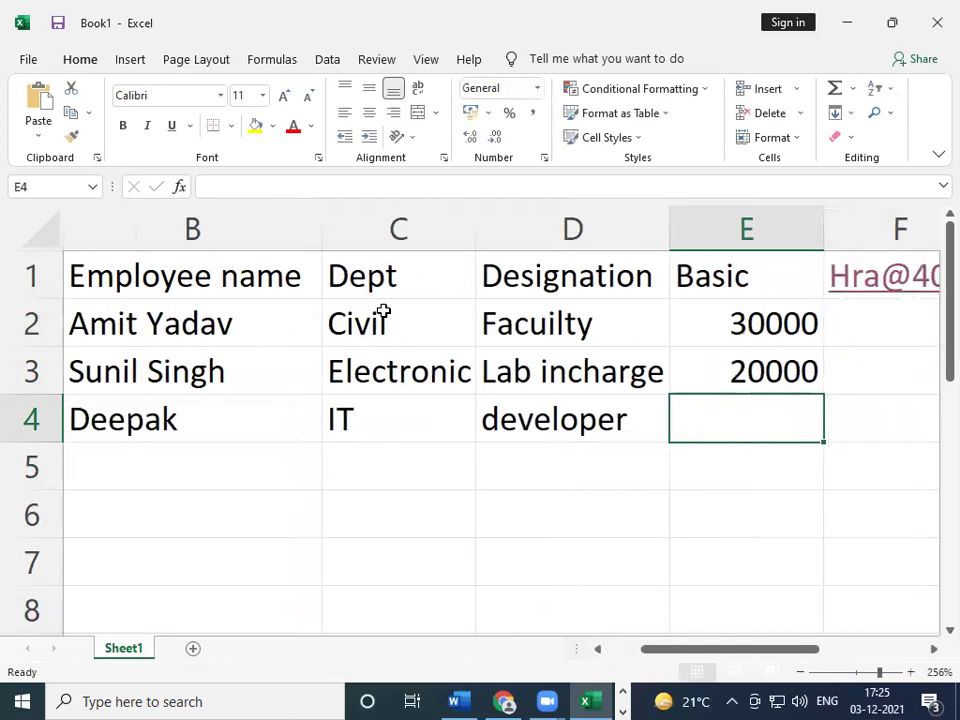
pyautogui.press('Left')
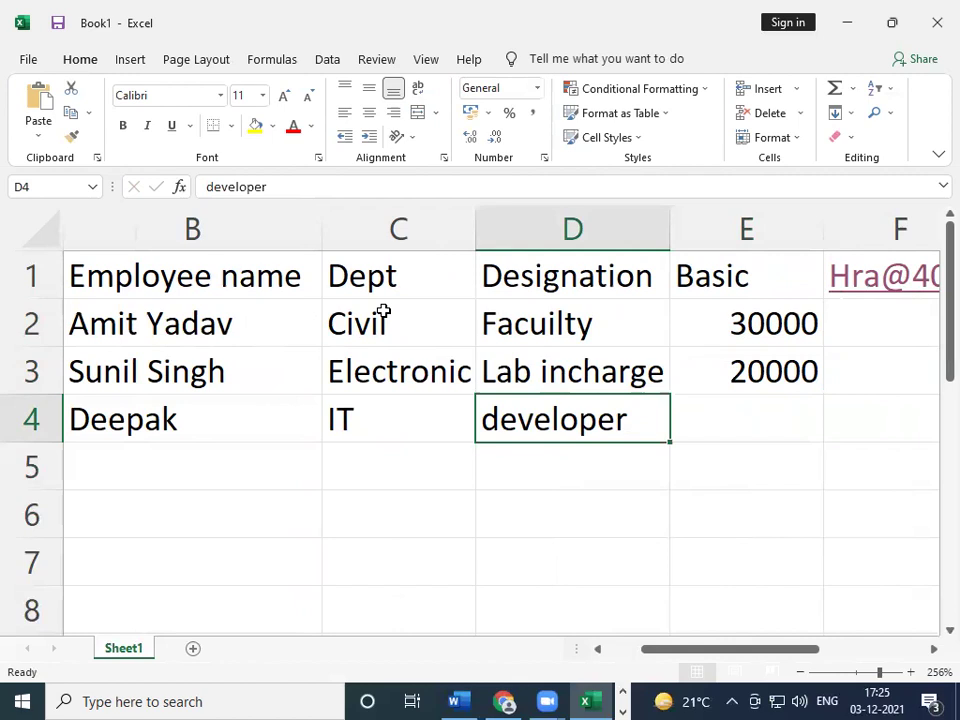
pyautogui.hotkey('ctrl', 'y')
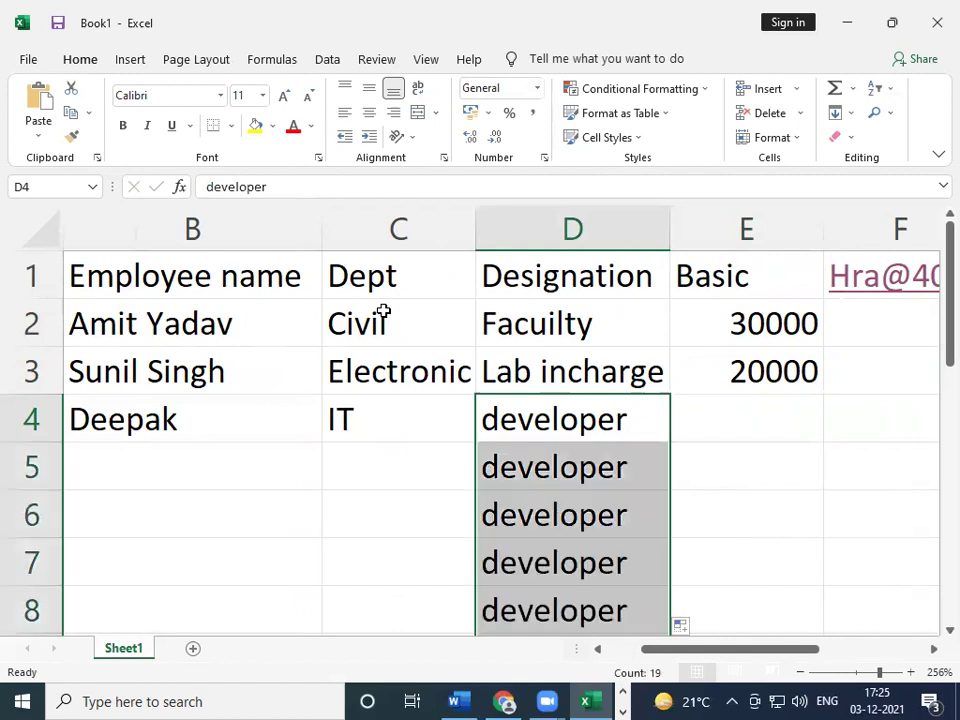
# - Select the developer copies below D4, undo the fill, and reopen D4 for editing
pyautogui.click(641, 401)
pyautogui.scroll(-3, 700, 469)
pyautogui.scroll(-6, 690, 460)
pyautogui.scroll(9, 672, 455)
pyautogui.moveTo(538, 482); pyautogui.dragTo(583, 634)
pyautogui.hotkey('ctrl', 'z')
pyautogui.scroll(1, 582, 629)
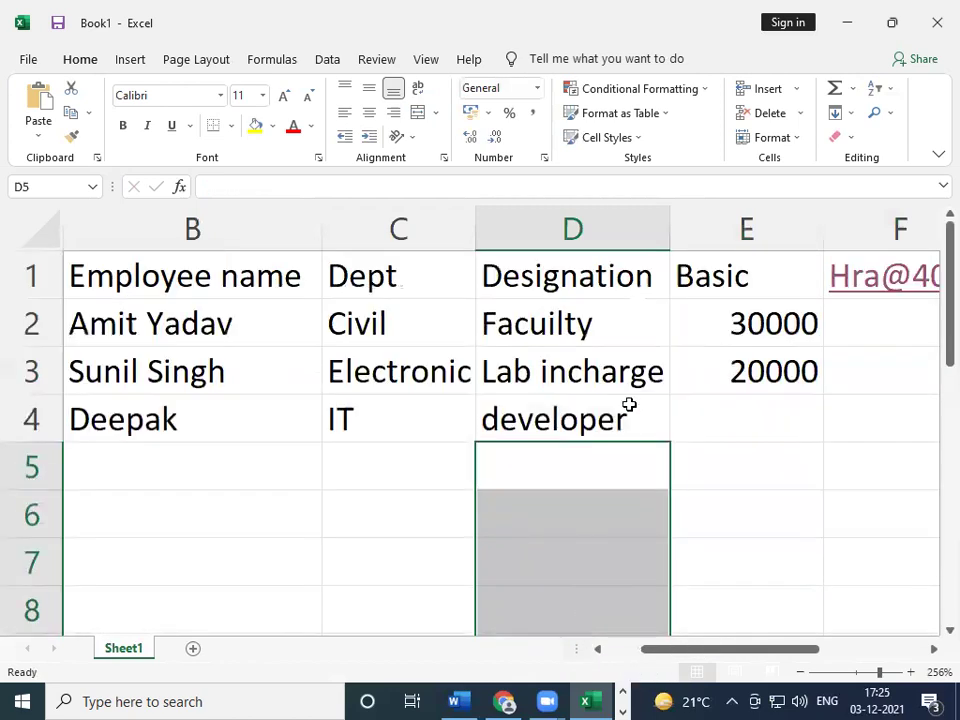
pyautogui.click(624, 420)
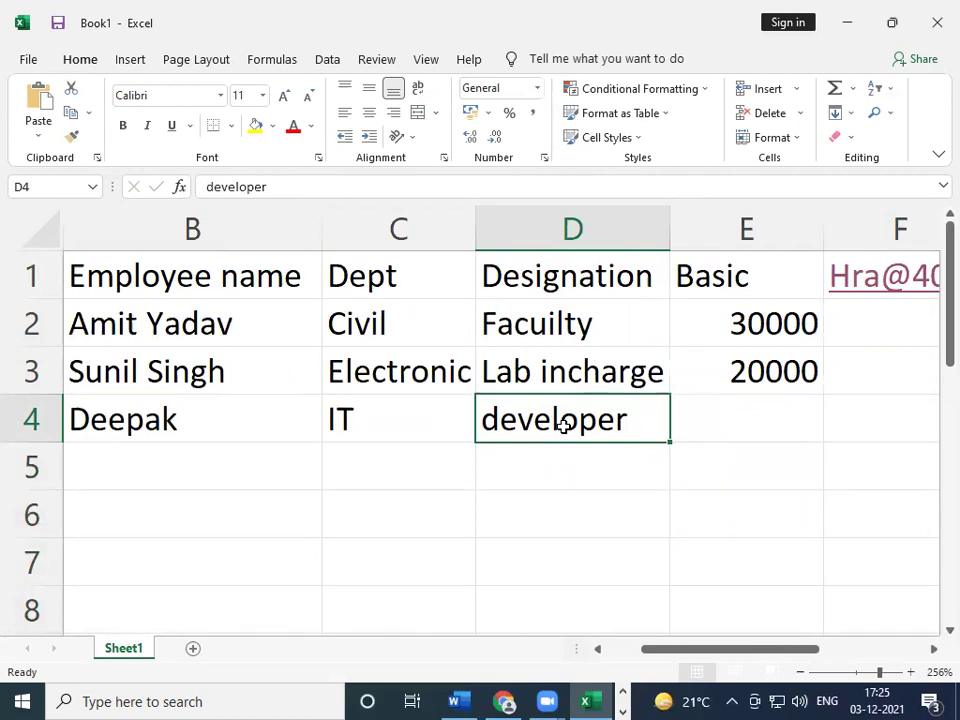
pyautogui.doubleClick(564, 426)
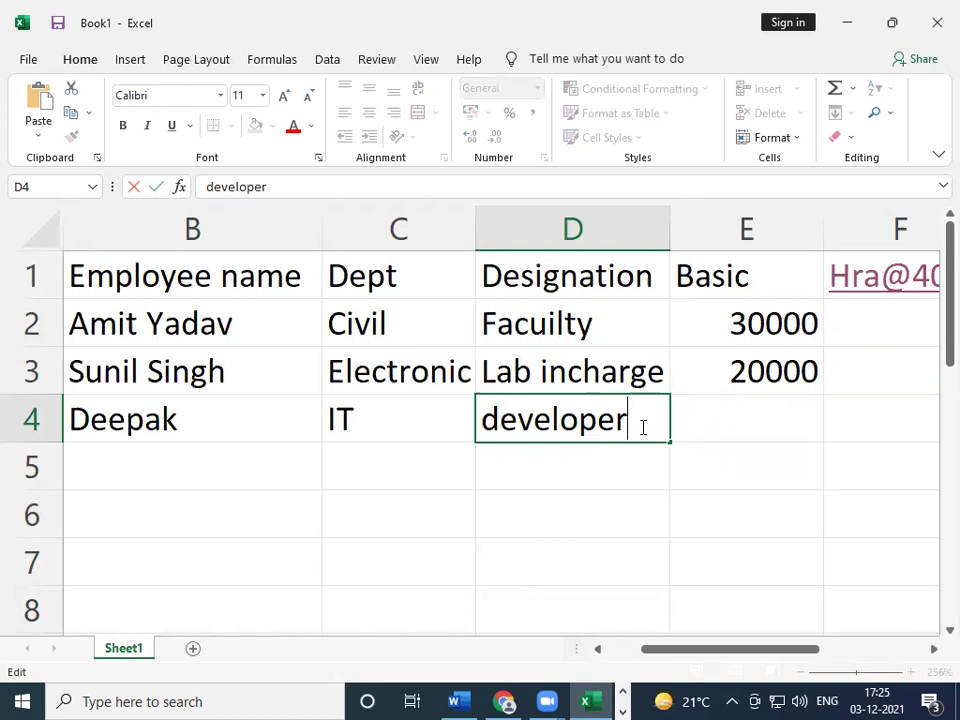
# - Try replacing the lowercase d in D4 with a capital D, then abandon that edit
pyautogui.press('Left')
pyautogui.press('Left')
pyautogui.press('Left')
pyautogui.press('Left')
pyautogui.press('Left')
pyautogui.press('Left')
pyautogui.press('Left')
pyautogui.press('Left')
pyautogui.press('BackSpace')
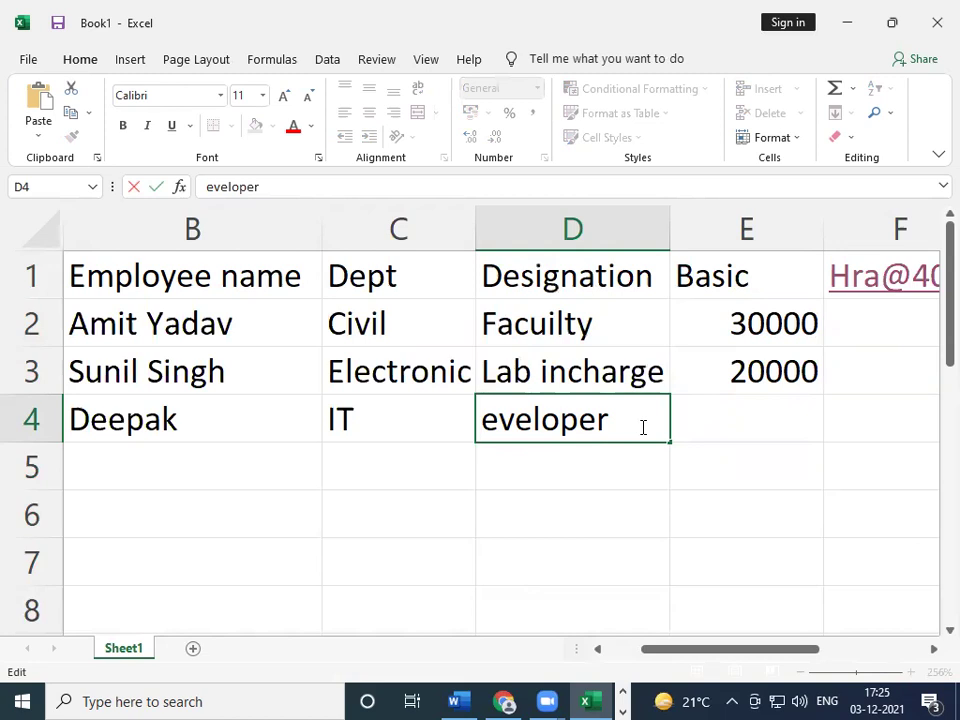
pyautogui.write('D')
pyautogui.press('Right')
pyautogui.press('Right')
pyautogui.press('Right')
pyautogui.press('Right')
pyautogui.press('Right')
pyautogui.press('Right')
pyautogui.press('Right')
pyautogui.press('Right')
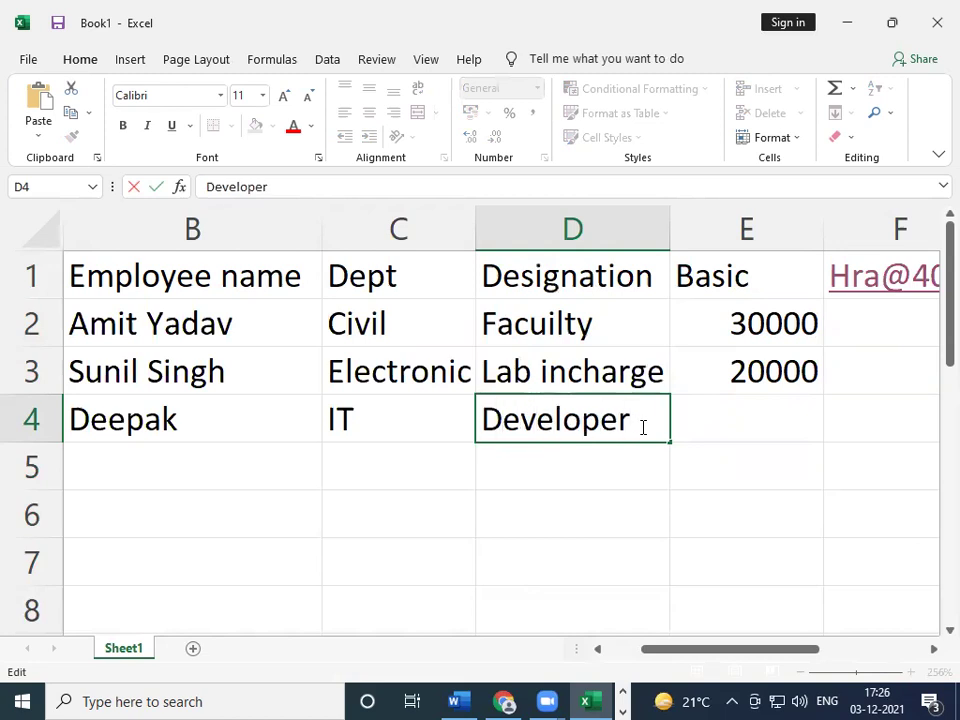
pyautogui.press('Escape')
pyautogui.press('Right')
pyautogui.press('Left')
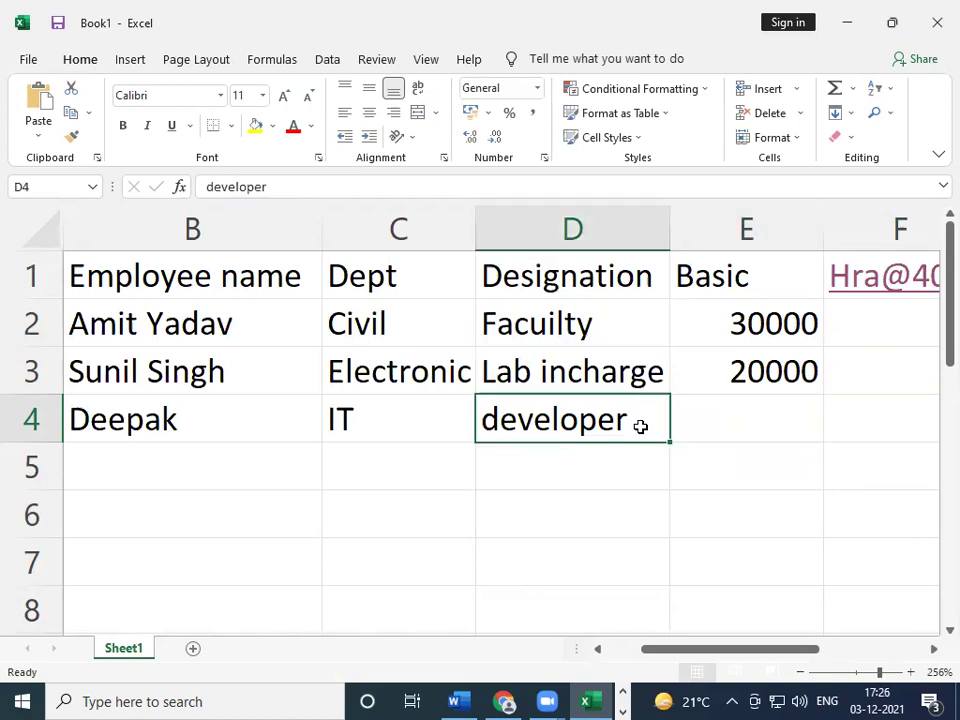
# - Re-edit D4 with F2 so it reads Developer, then move to the Basic cell E4
pyautogui.press('F2')
pyautogui.press('Left')
pyautogui.press('Left')
pyautogui.press('Left')
pyautogui.press('Left')
pyautogui.press('Left')
pyautogui.press('Left')
pyautogui.press('Left')
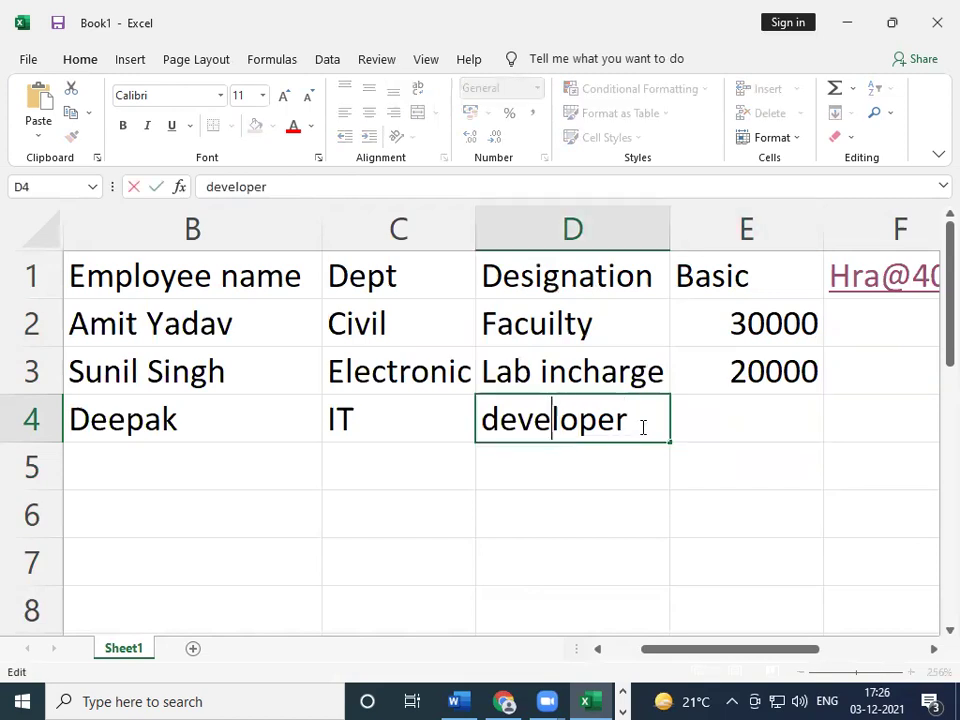
pyautogui.press('Left')
pyautogui.press('BackSpace')
pyautogui.write('D')
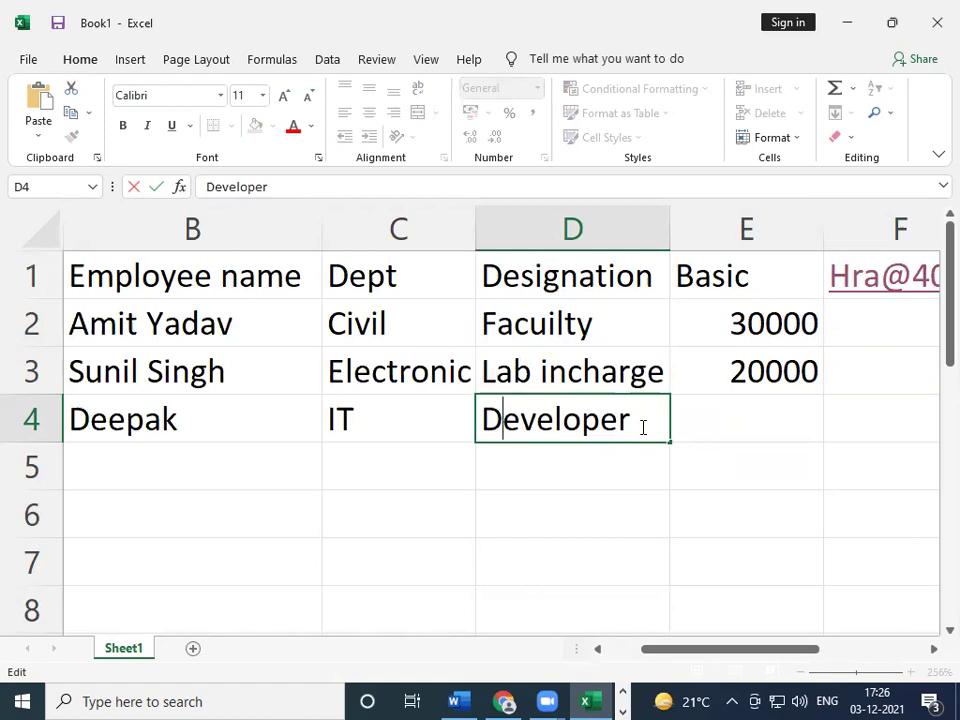
pyautogui.press('Right')
pyautogui.press('Right')
pyautogui.press('Right')
pyautogui.press('Right')
pyautogui.press('Right')
pyautogui.press('Right')
pyautogui.press('Right')
pyautogui.press('Right')
pyautogui.press('Return')
pyautogui.press('Up')
pyautogui.press('Right')
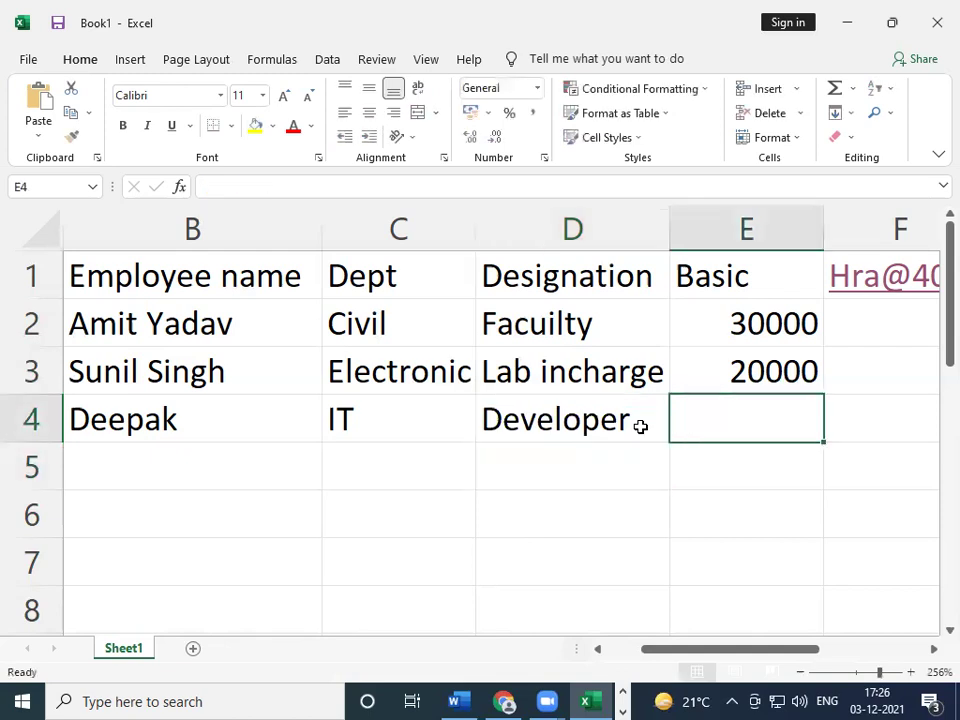
pyautogui.press('Right')
pyautogui.press('Left')
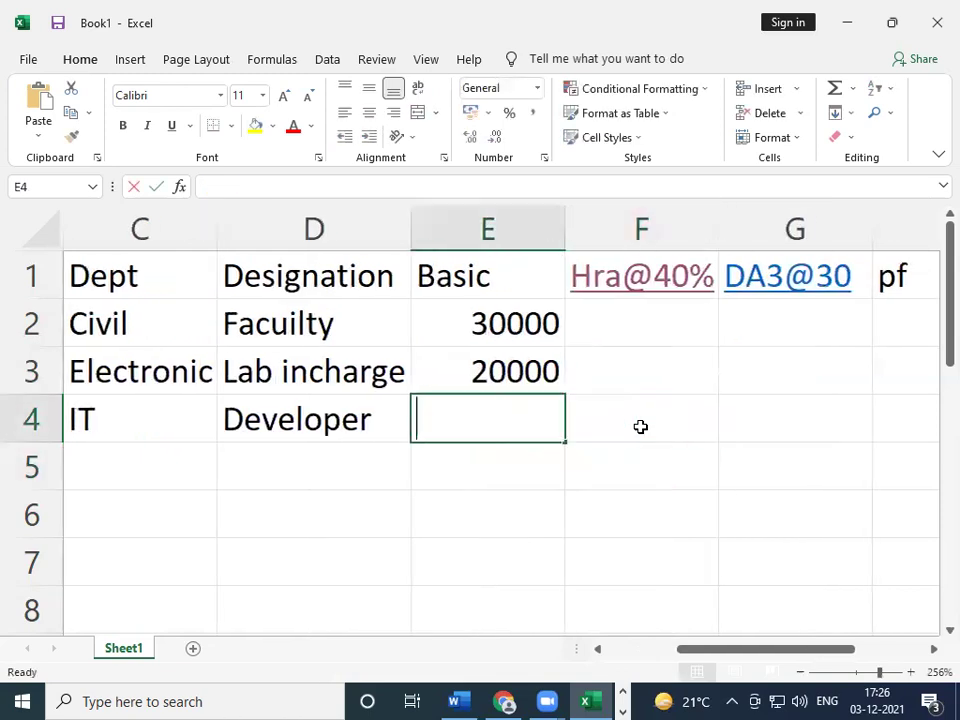
# - Enter 40000 as the third employee's basic and the new employee's name in B5
pyautogui.write('40000')
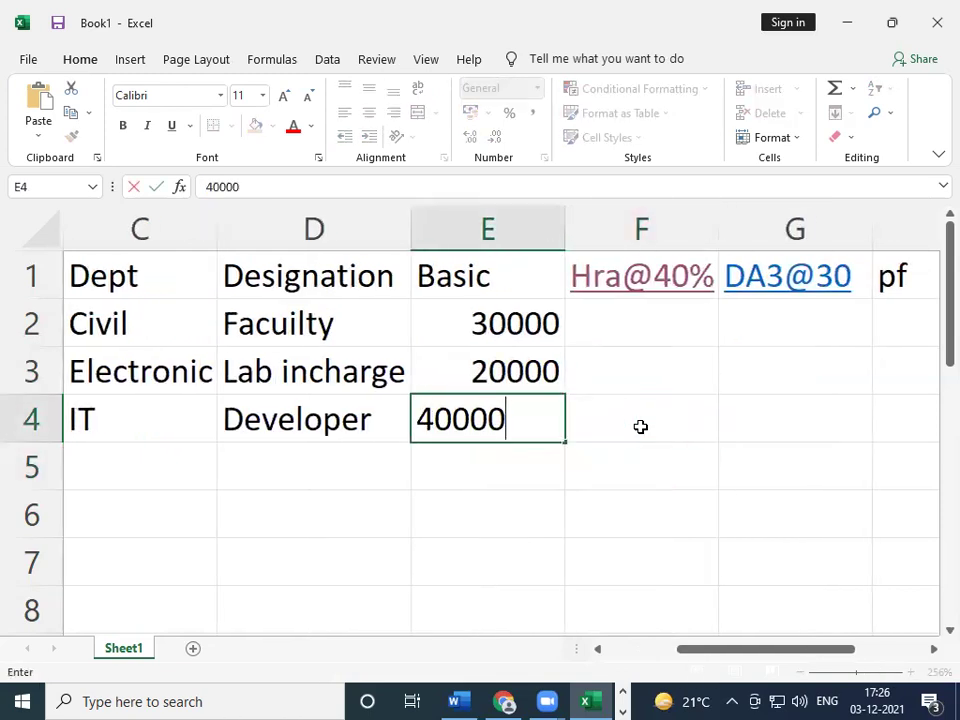
pyautogui.press('Return')
pyautogui.press('Left')
pyautogui.press('Left')
pyautogui.press('Left')
pyautogui.press('Left')
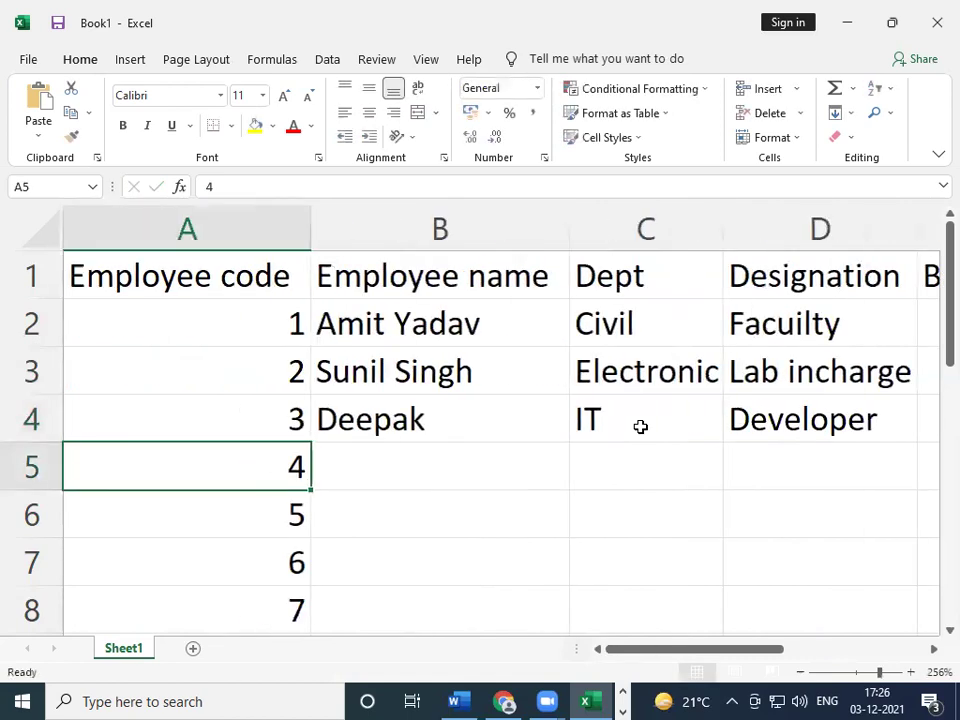
pyautogui.press('Right')
pyautogui.write('D')
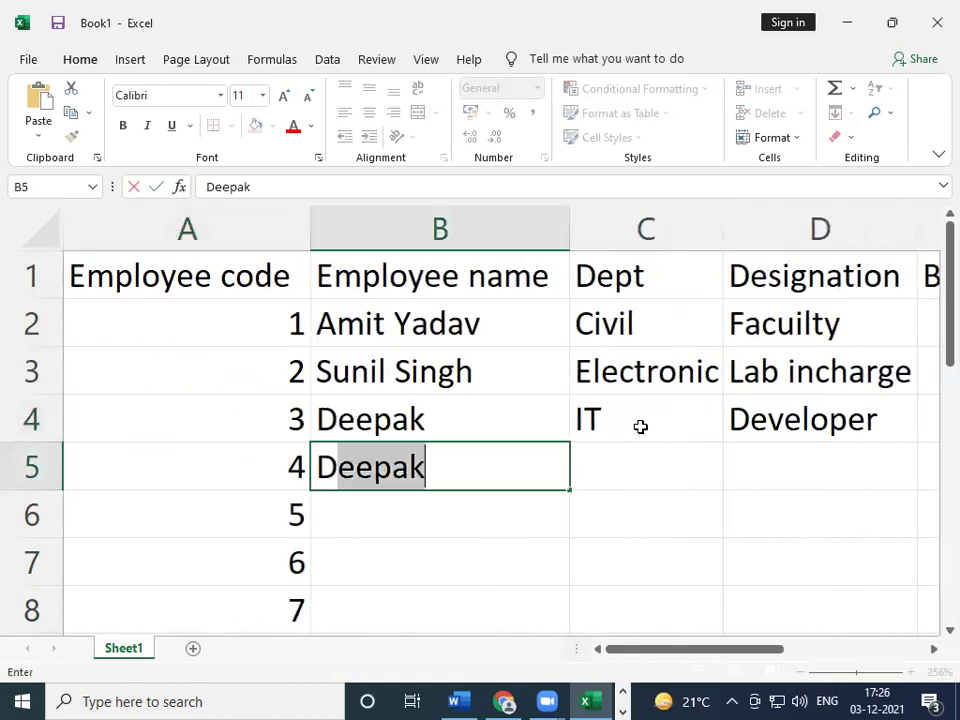
pyautogui.write('urges')
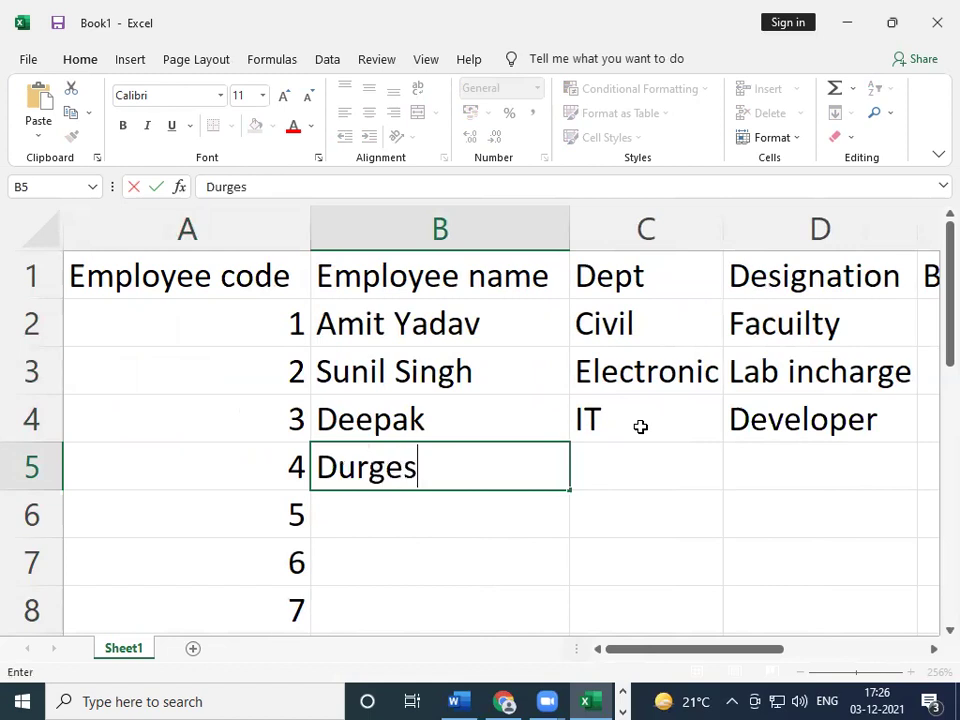
pyautogui.write('h')
pyautogui.press('Tab')
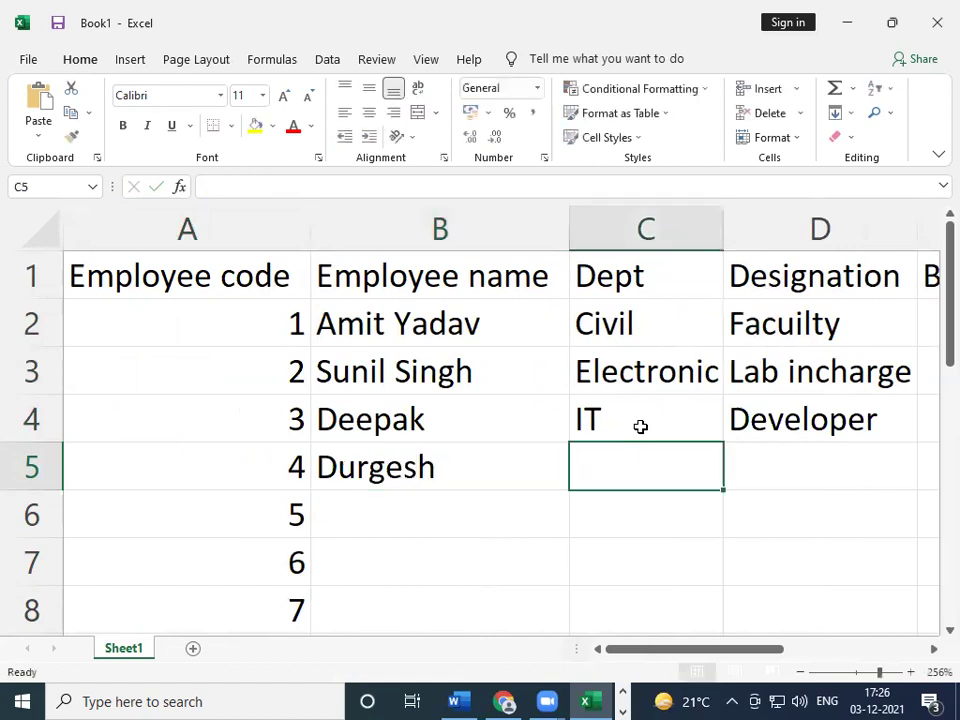
# - Type the department into C5, which comes out misspelled as 'Haardware'
pyautogui.write('H')
pyautogui.press('shift')
pyautogui.press('shift')
pyautogui.press('shift')
pyautogui.press('shift')
pyautogui.press('shift')
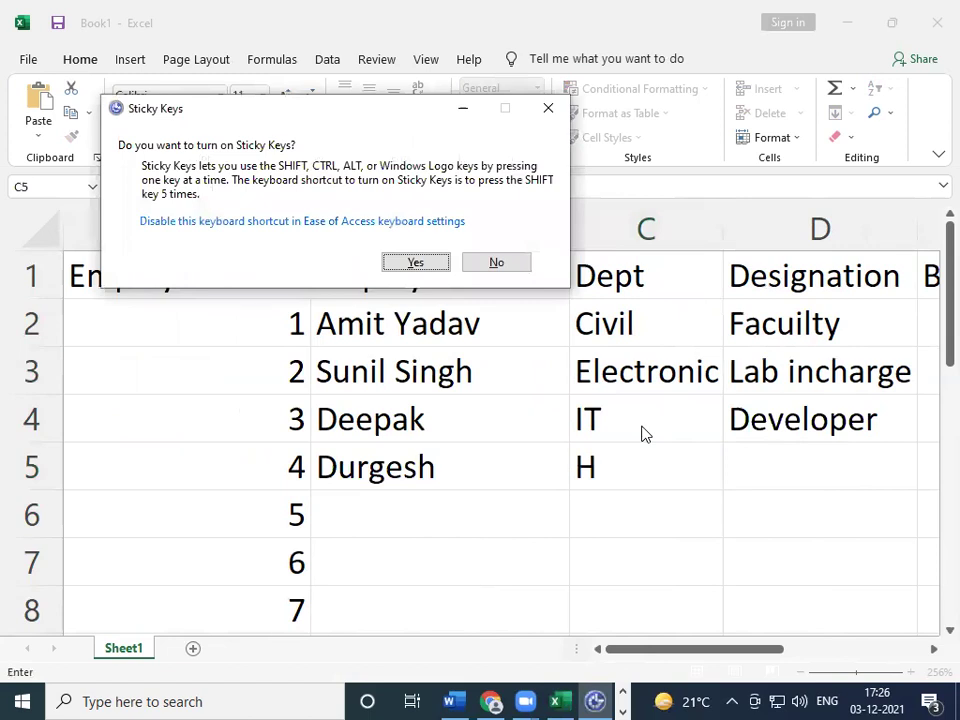
pyautogui.press('Escape')
pyautogui.write('aardware')
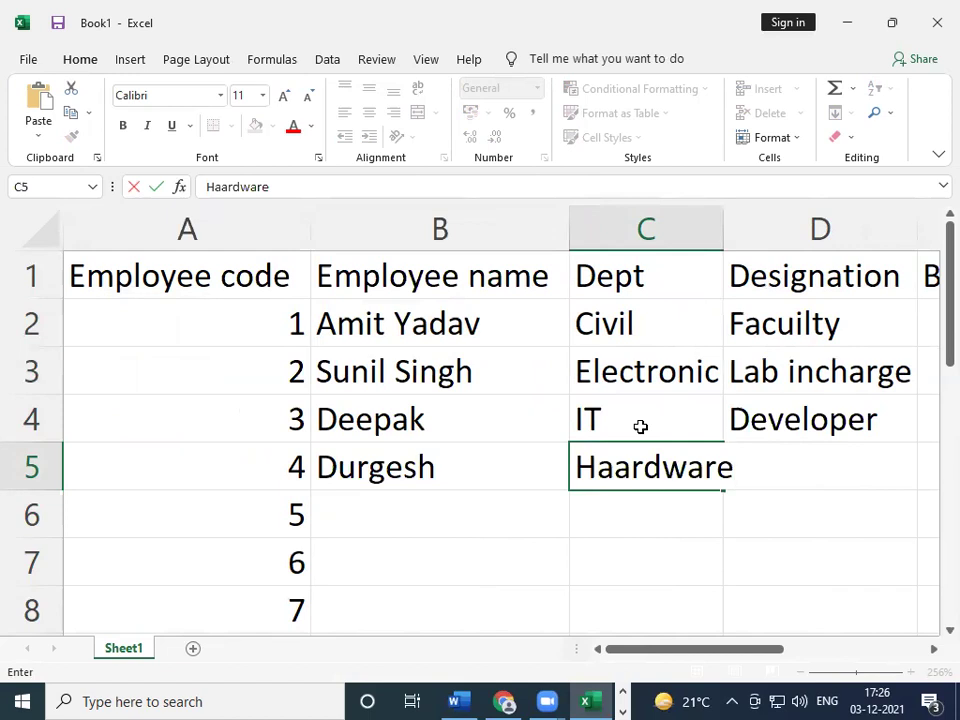
pyautogui.press('Tab')
pyautogui.press('Left')
pyautogui.press('Left')
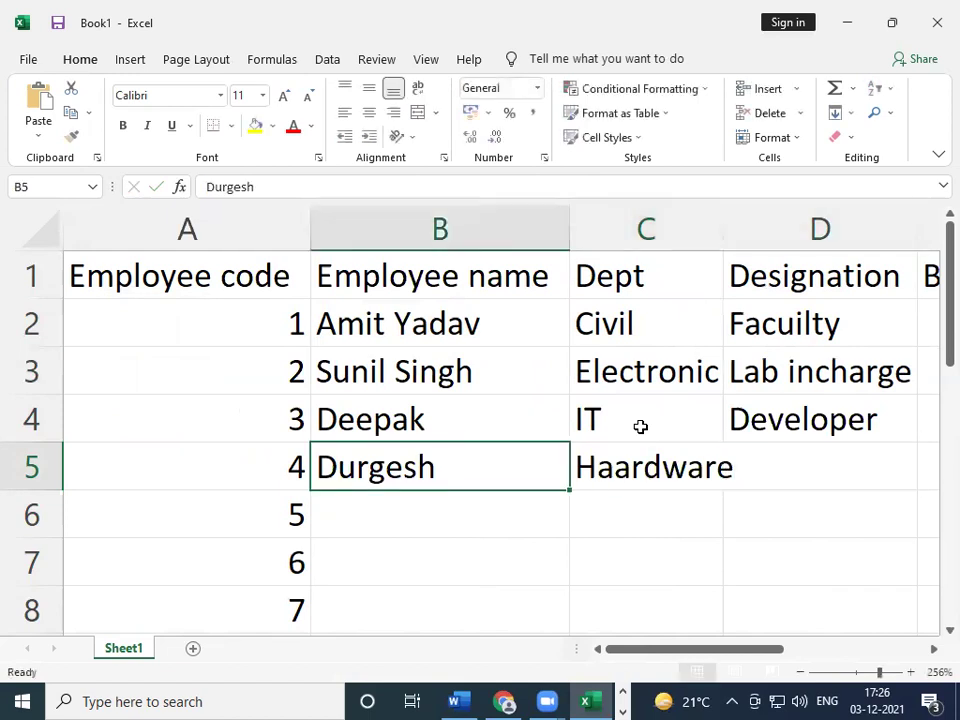
pyautogui.press('Right')
# - Correct the department in C5 from 'Haardware' to 'Hardware'
pyautogui.press('F2')
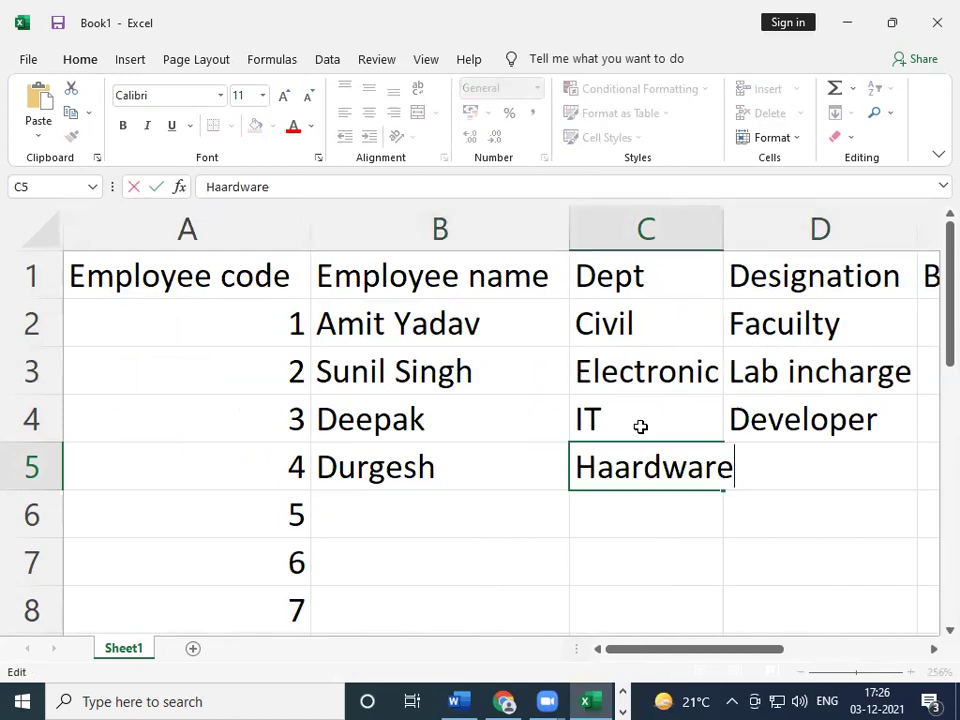
pyautogui.press('Left')
pyautogui.press('Left')
pyautogui.press('Left')
pyautogui.press('Left')
pyautogui.press('Left')
pyautogui.press('Left')
pyautogui.press('Left')
pyautogui.press('Right')
pyautogui.press('BackSpace')
pyautogui.press('Right')
pyautogui.press('Right')
pyautogui.press('Right')
pyautogui.press('Right')
pyautogui.press('Right')
pyautogui.press('Right')
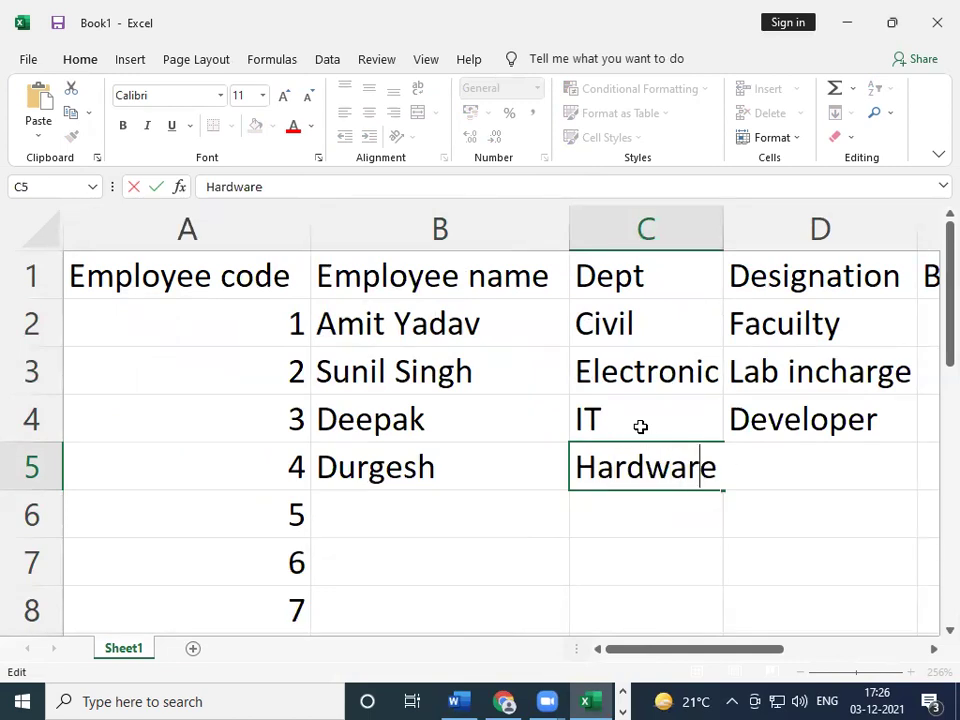
pyautogui.press('Return')
pyautogui.press('Right')
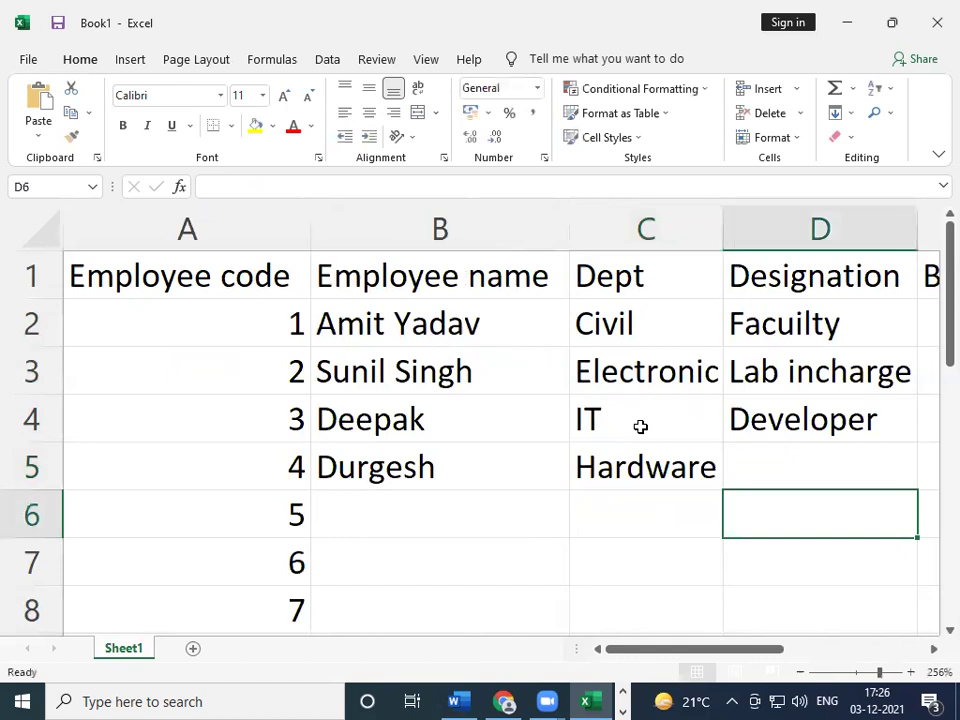
# - Give row 5 the designation HOD and a basic of 45000
pyautogui.press('Up')
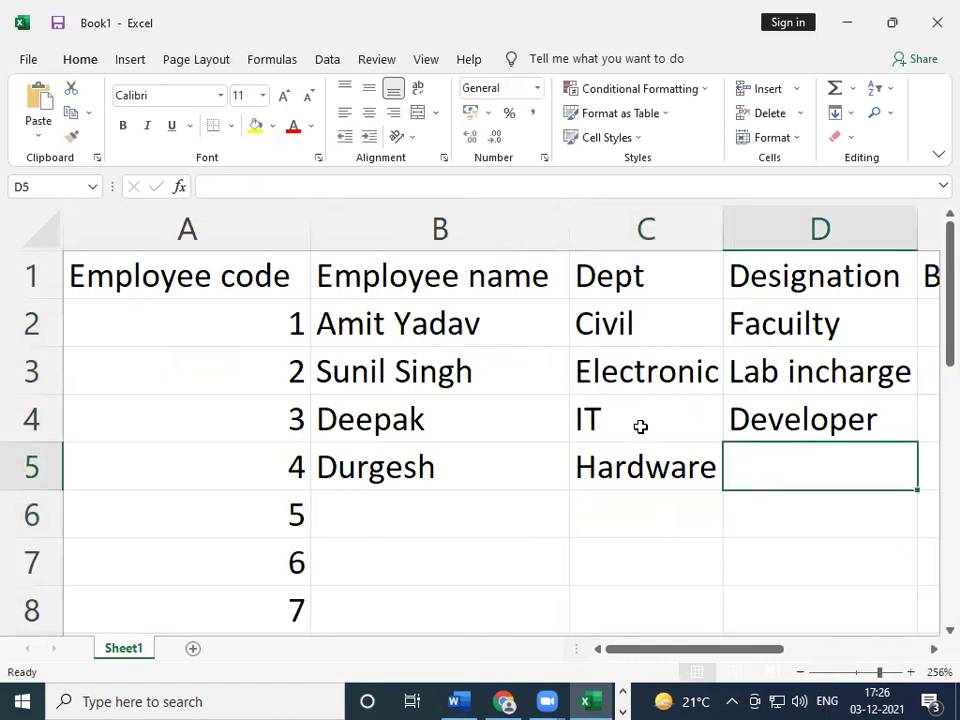
pyautogui.write('HOD')
pyautogui.press('Tab')
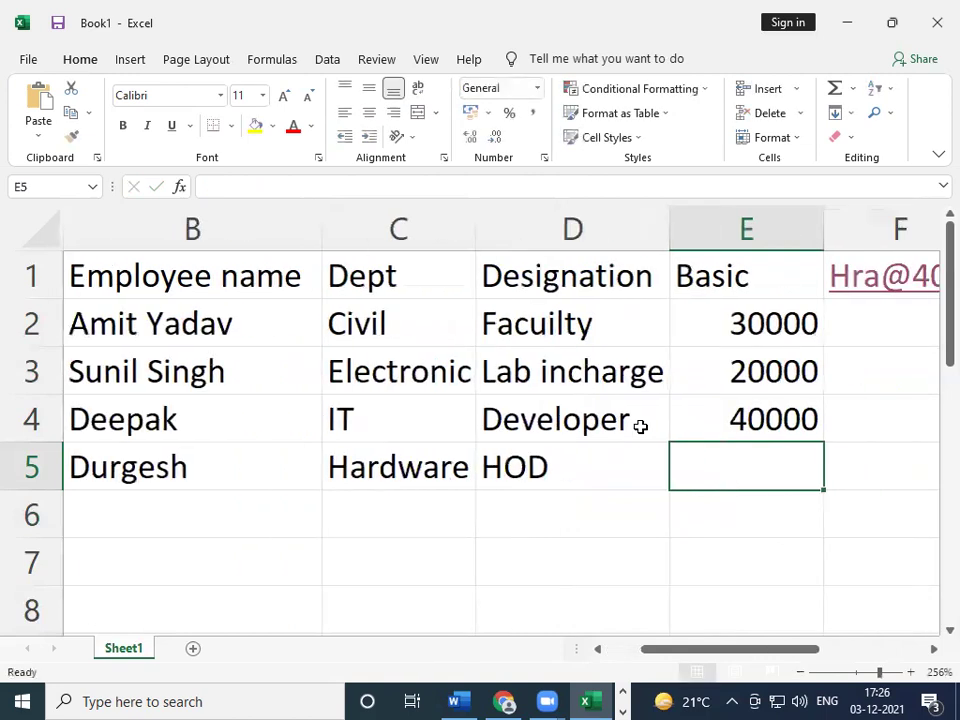
pyautogui.write('45000')
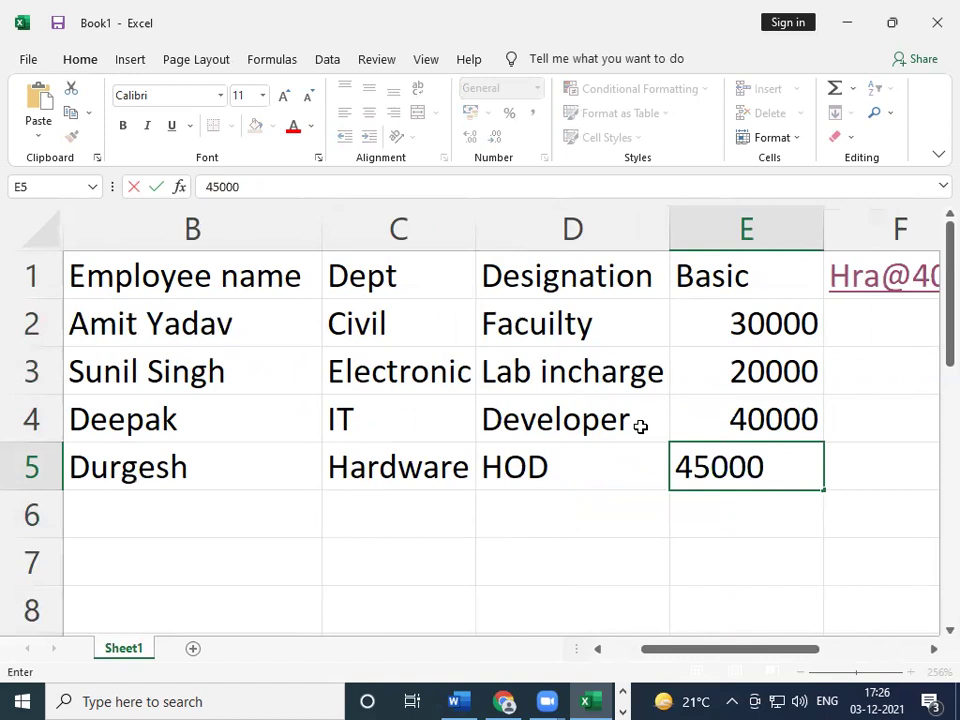
pyautogui.press('Return')
pyautogui.press('Left')
pyautogui.press('Left')
pyautogui.press('Left')
pyautogui.press('Left')
pyautogui.press('Right')
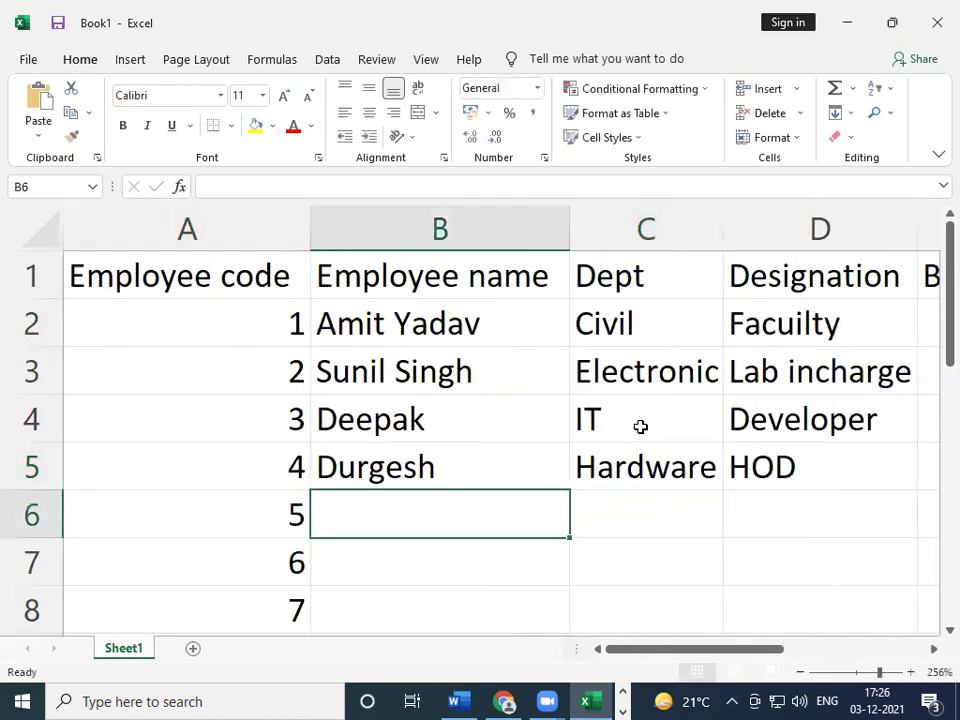
# - Enter the fifth employee's name and department CS in row 6
pyautogui.press('shift')
pyautogui.press('shift')
pyautogui.press('shift')
pyautogui.press('shift')
pyautogui.press('shift')
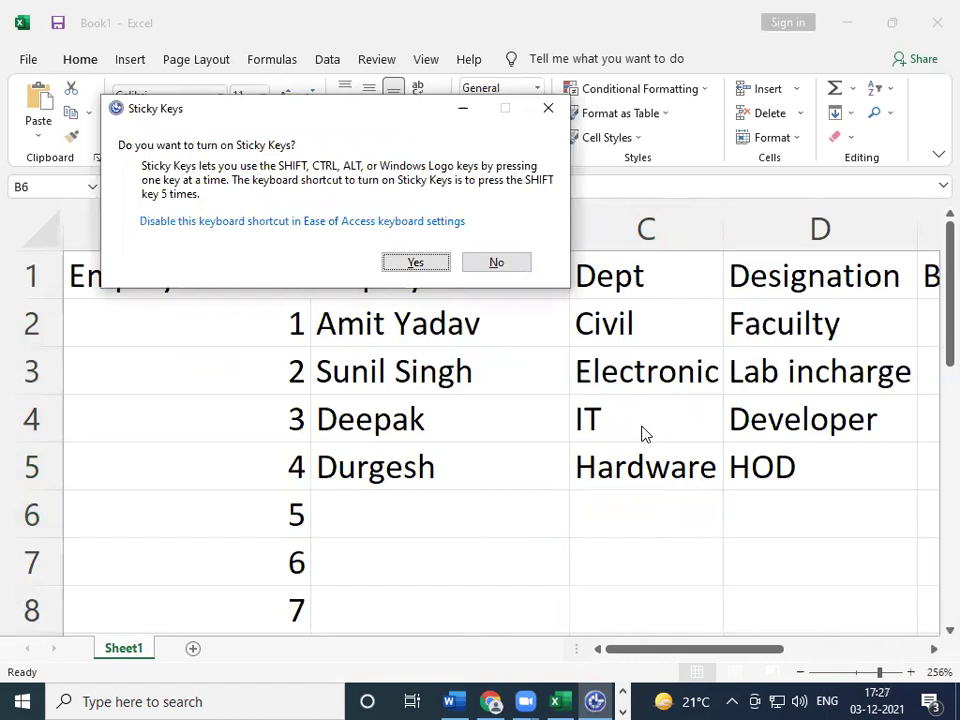
pyautogui.press('Escape')
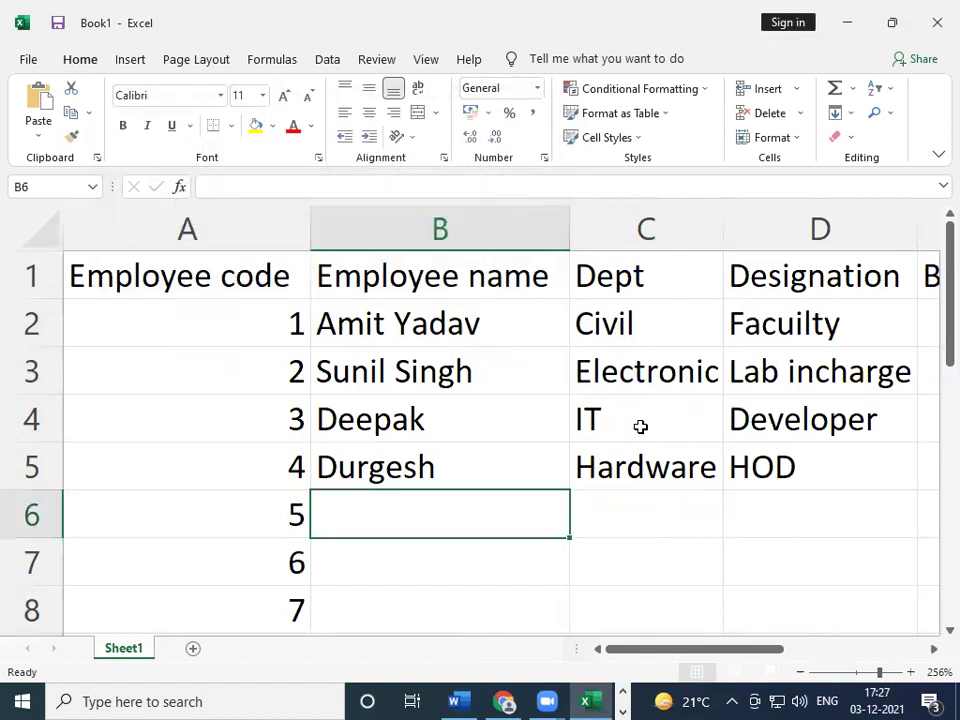
pyautogui.write('Suresh')
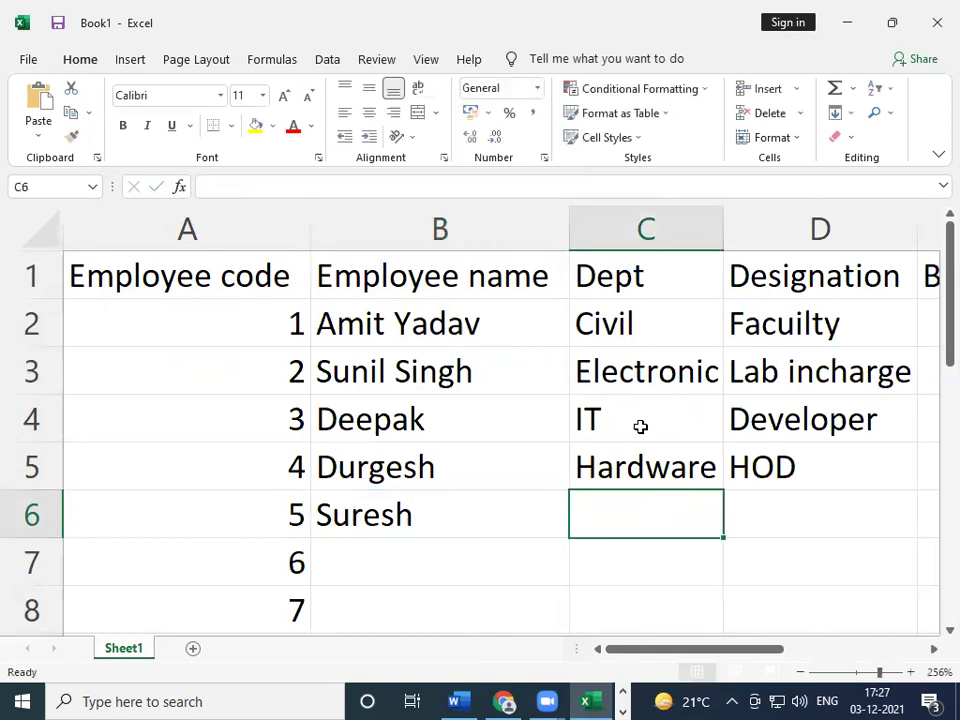
pyautogui.write('Cs')
pyautogui.press('BackSpace')
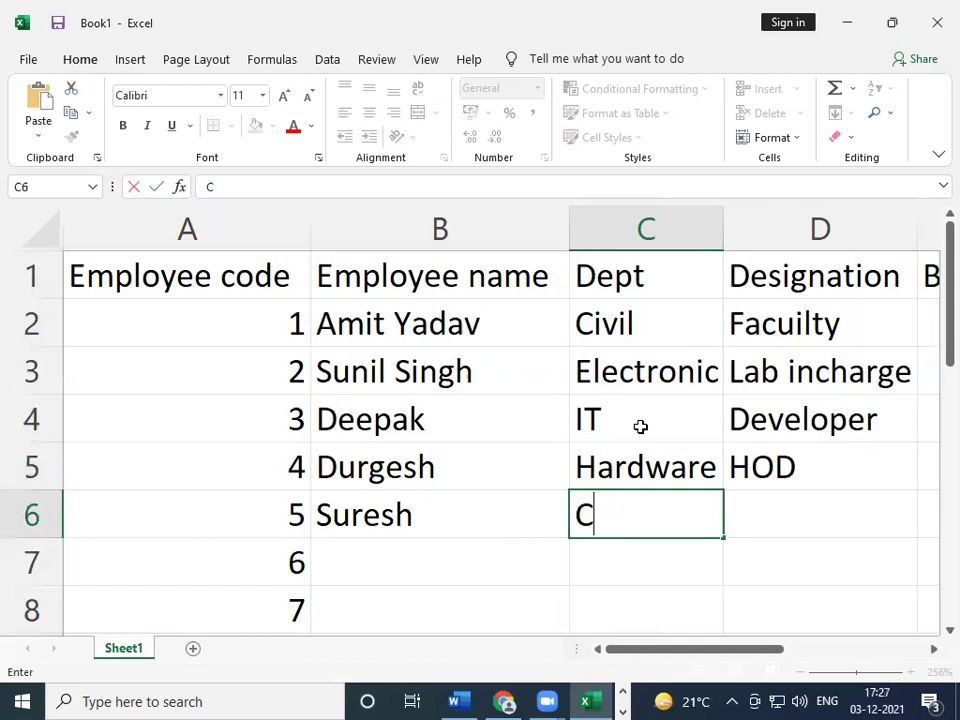
pyautogui.write('S')
pyautogui.press('Tab')
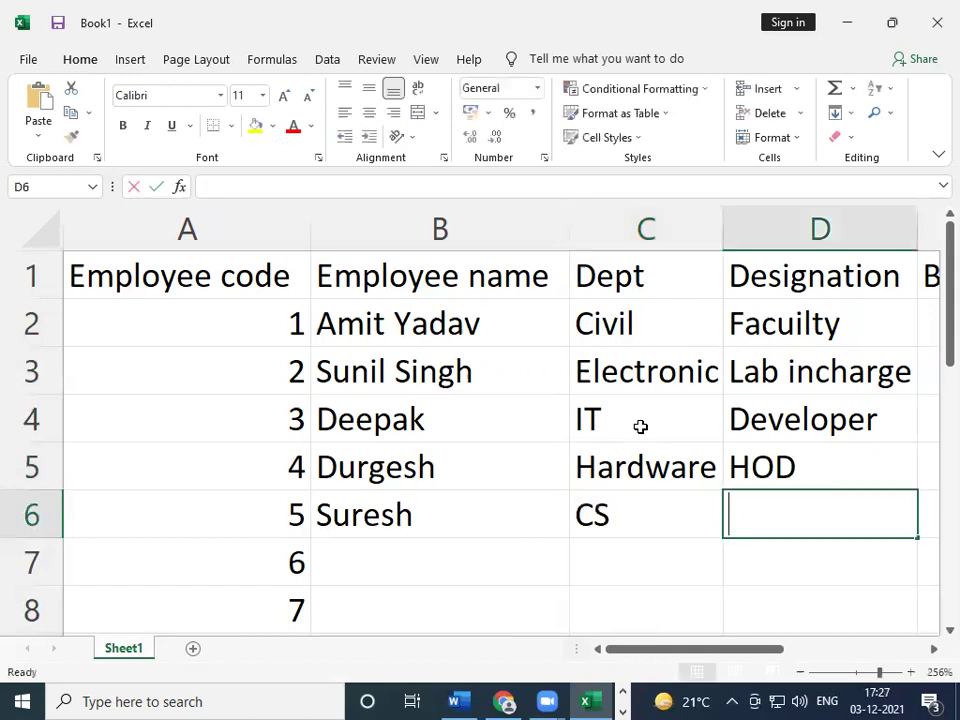
# - Set row 6's designation to HOD and basic to 50000, ending in empty cell B7
pyautogui.write('HOD')
pyautogui.press('Tab')
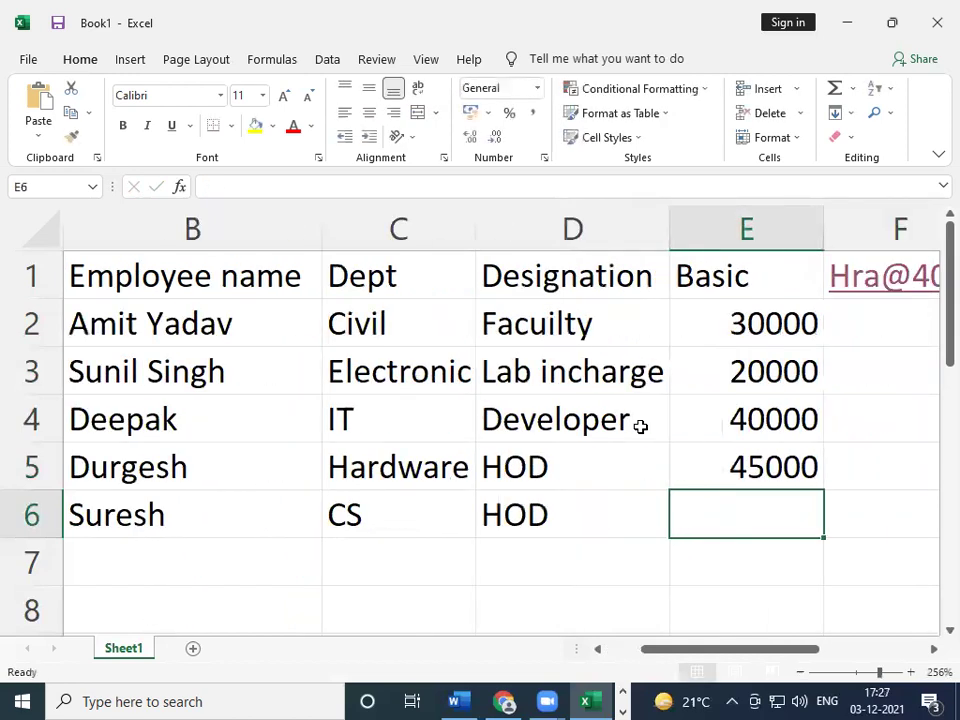
pyautogui.write('50000')
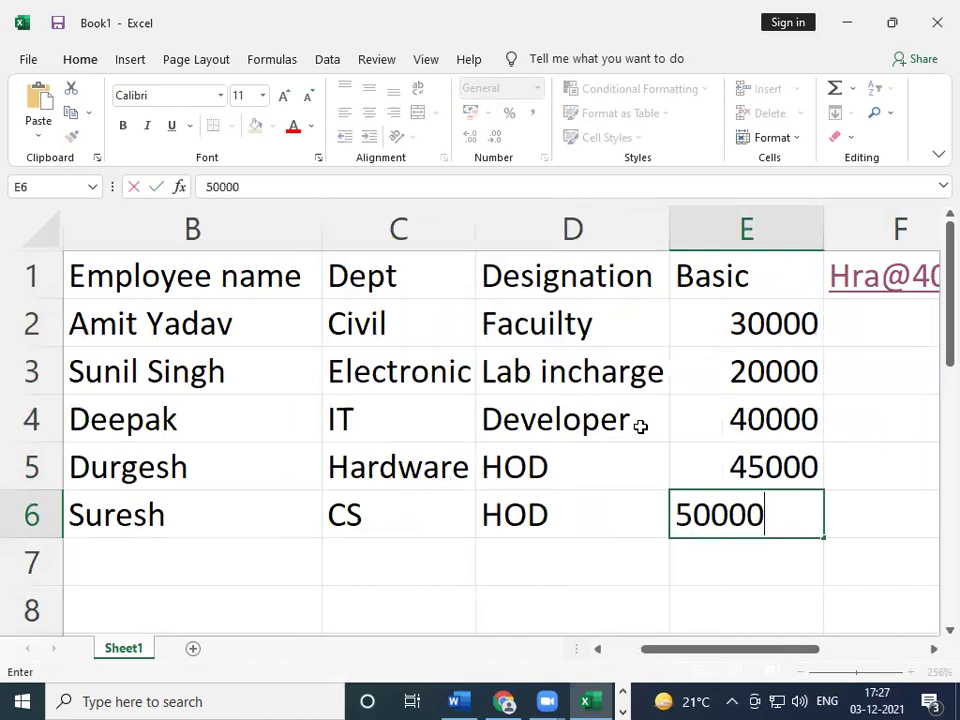
pyautogui.press('Tab')
pyautogui.press('Return')
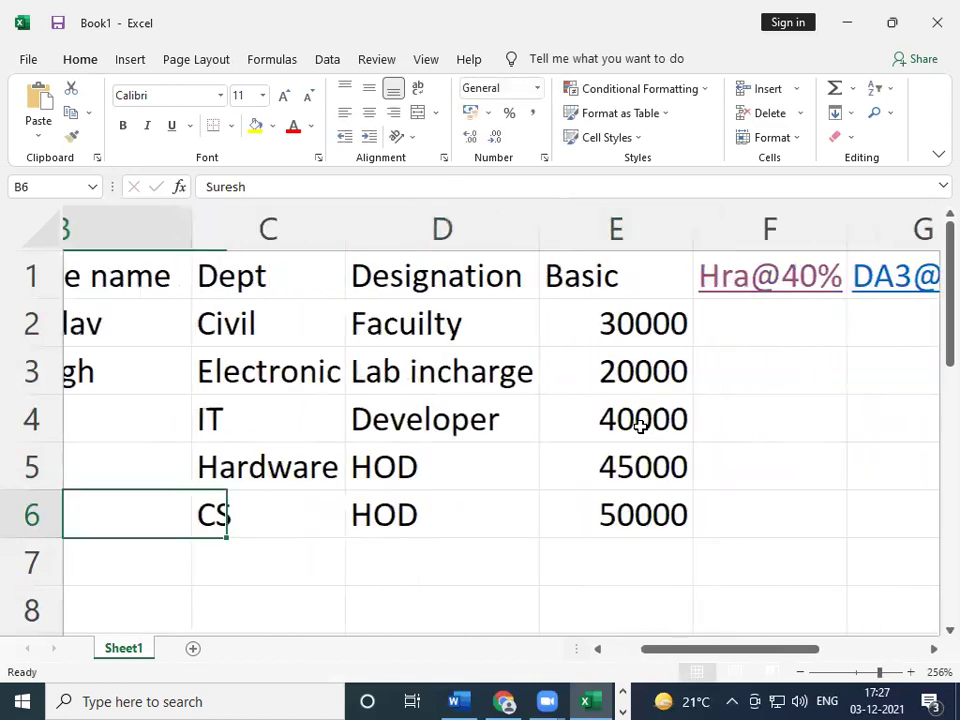
pyautogui.press('Up')
pyautogui.press('Up')
pyautogui.press('Up')
pyautogui.press('Up')
pyautogui.press('Up')
pyautogui.press('Up')
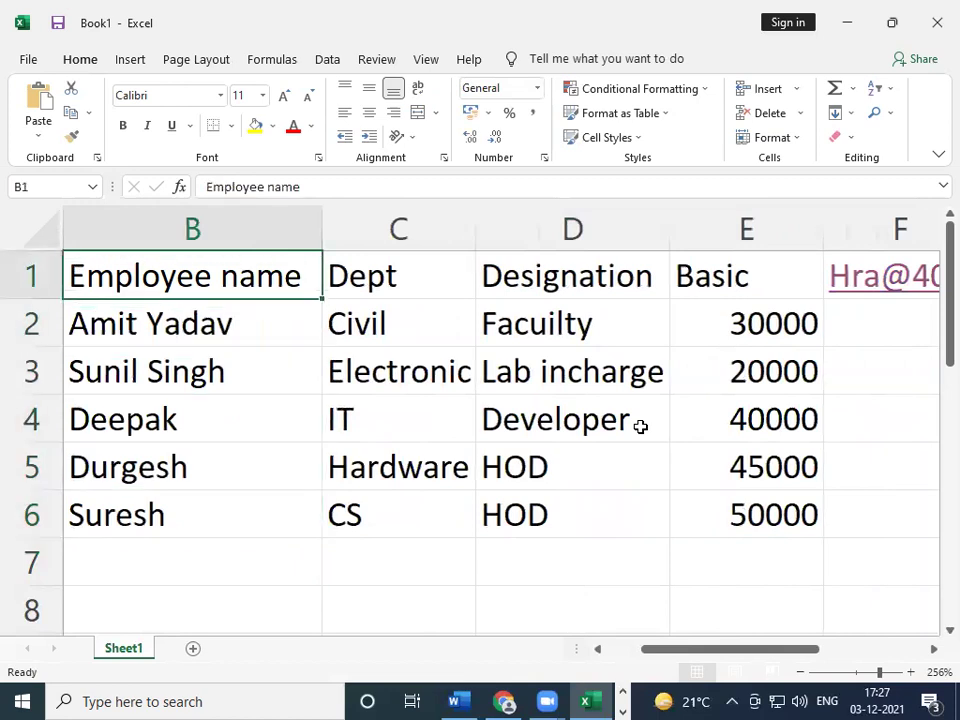
pyautogui.press('Down')
pyautogui.press('Down')
pyautogui.press('Down')
pyautogui.press('Down')
pyautogui.press('Down')
pyautogui.press('Down')
# - Enter the sixth employee's name in B7 with a capitalised first letter
pyautogui.write('gopal')
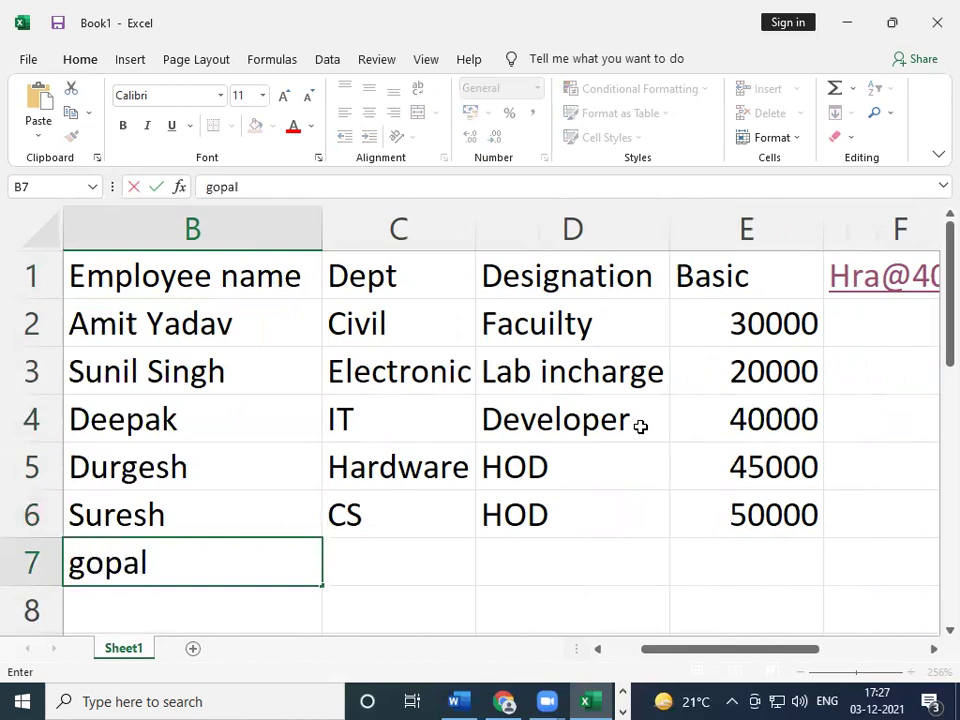
pyautogui.press('Tab')
pyautogui.press('Left')
pyautogui.press('Left')
pyautogui.press('Right')
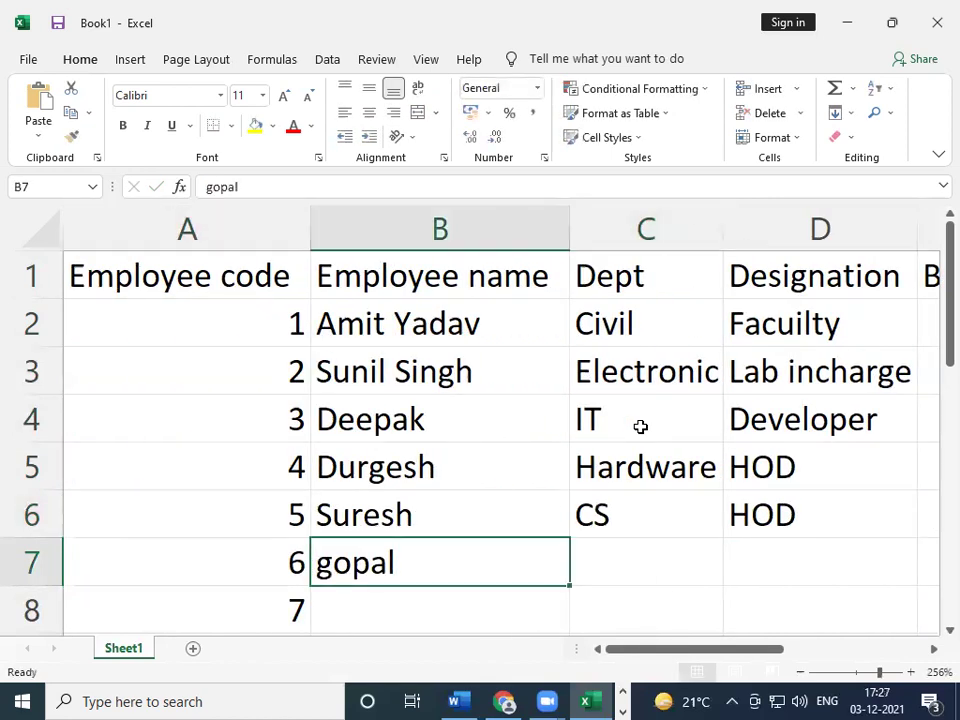
pyautogui.write('Gop')
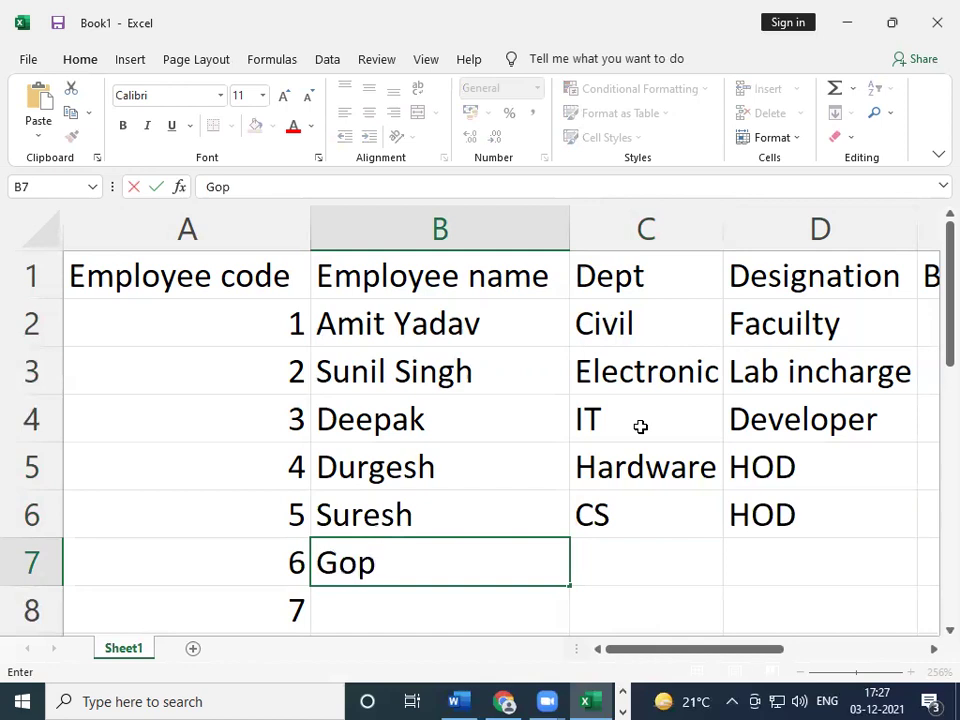
pyautogui.write('al')
pyautogui.press('Tab')
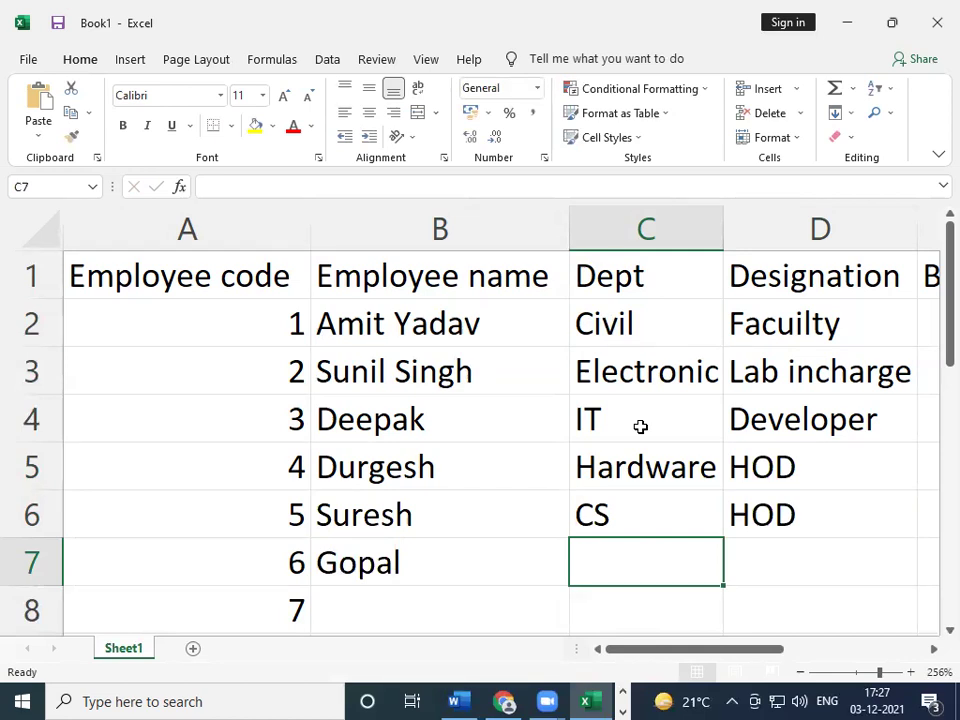
# - Enter the department 'Mathmatics' in C7, clearing the mistyped attempts first
pyautogui.write('Che')
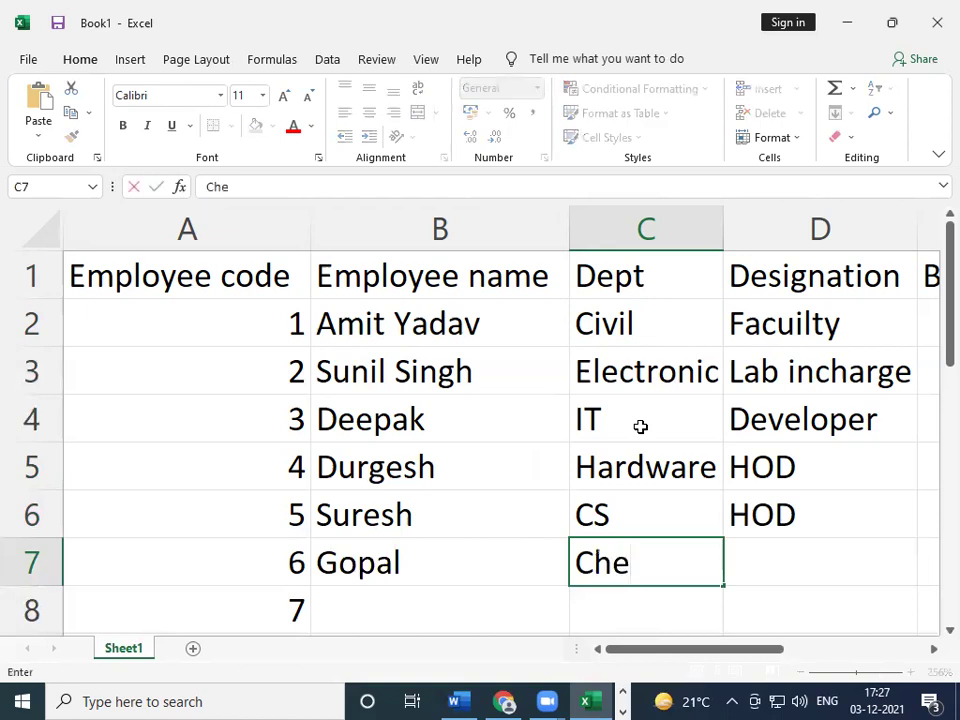
pyautogui.press('BackSpace')
pyautogui.press('BackSpace')
pyautogui.press('BackSpace')
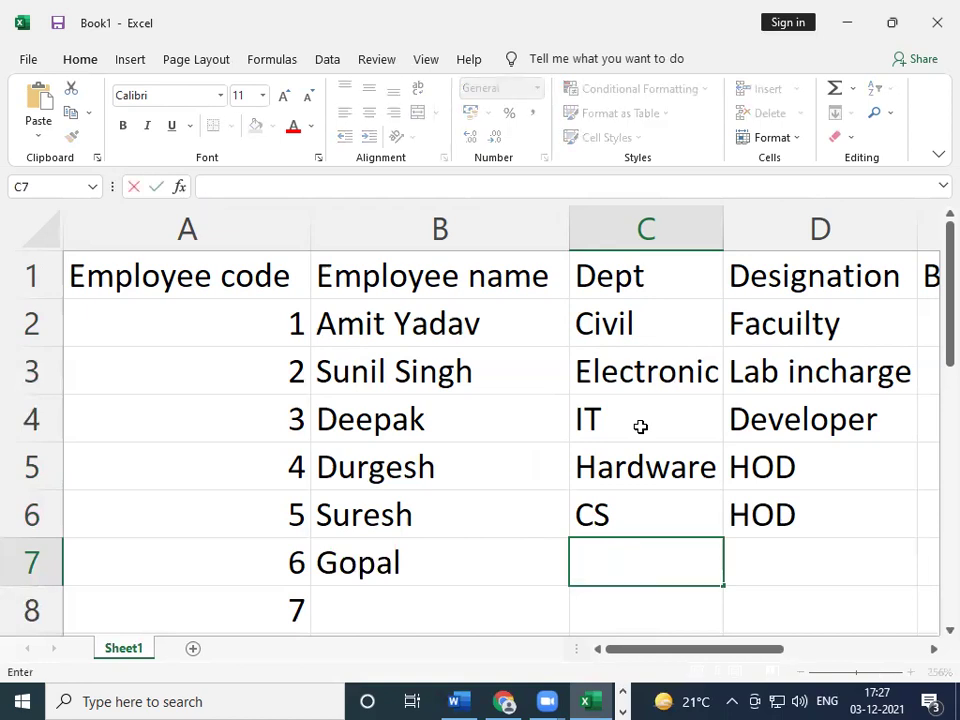
pyautogui.write('\\Ma')
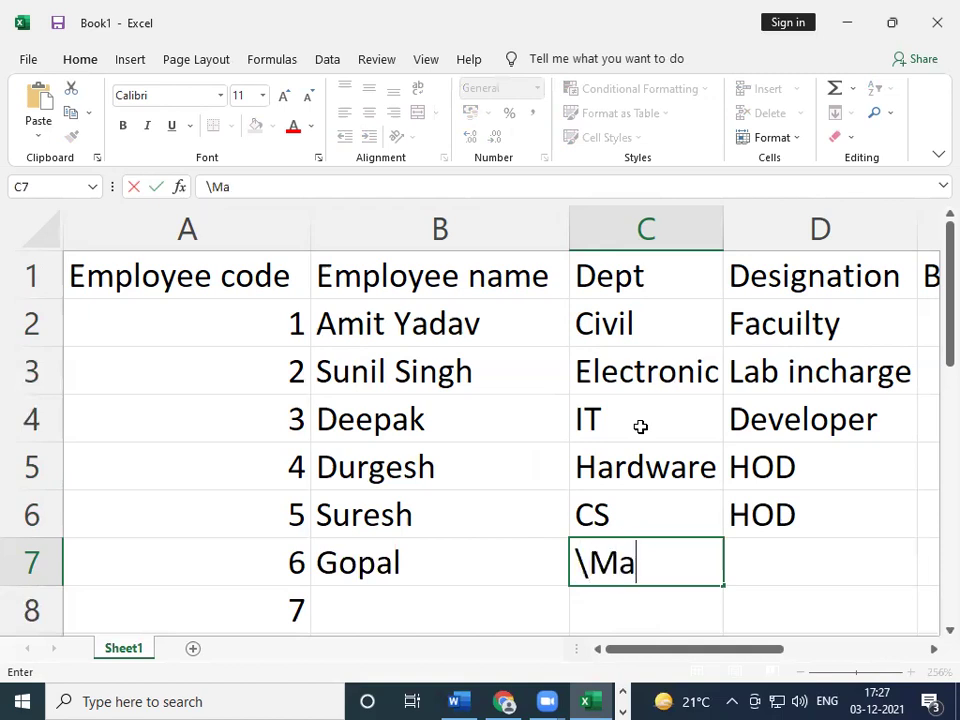
pyautogui.press('BackSpace')
pyautogui.press('BackSpace')
pyautogui.press('BackSpace')
pyautogui.write('Mathmat')
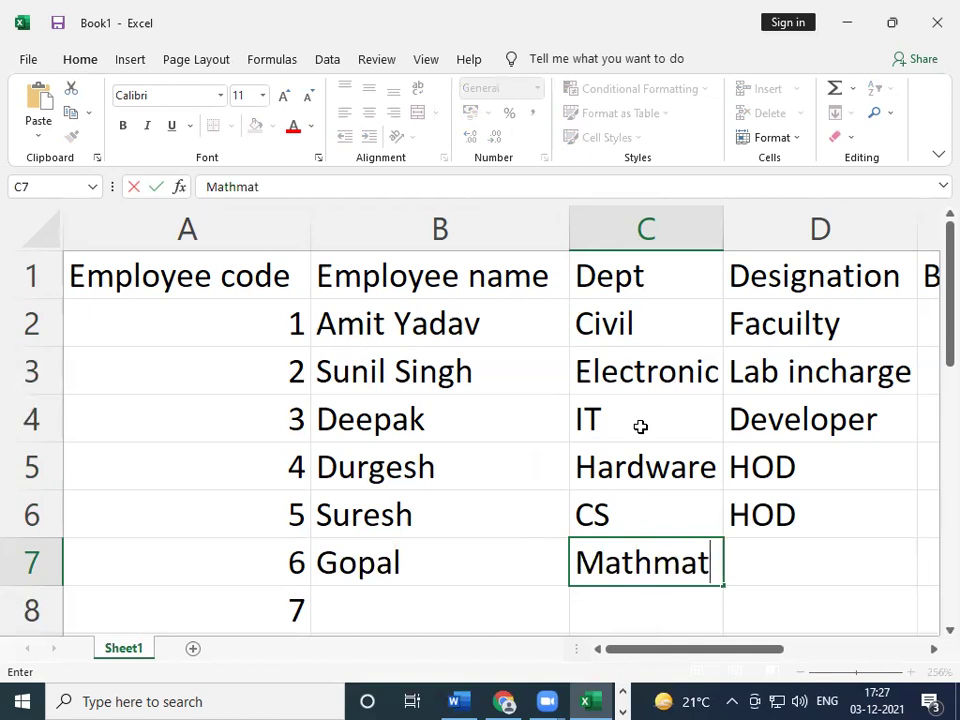
pyautogui.write('ics')
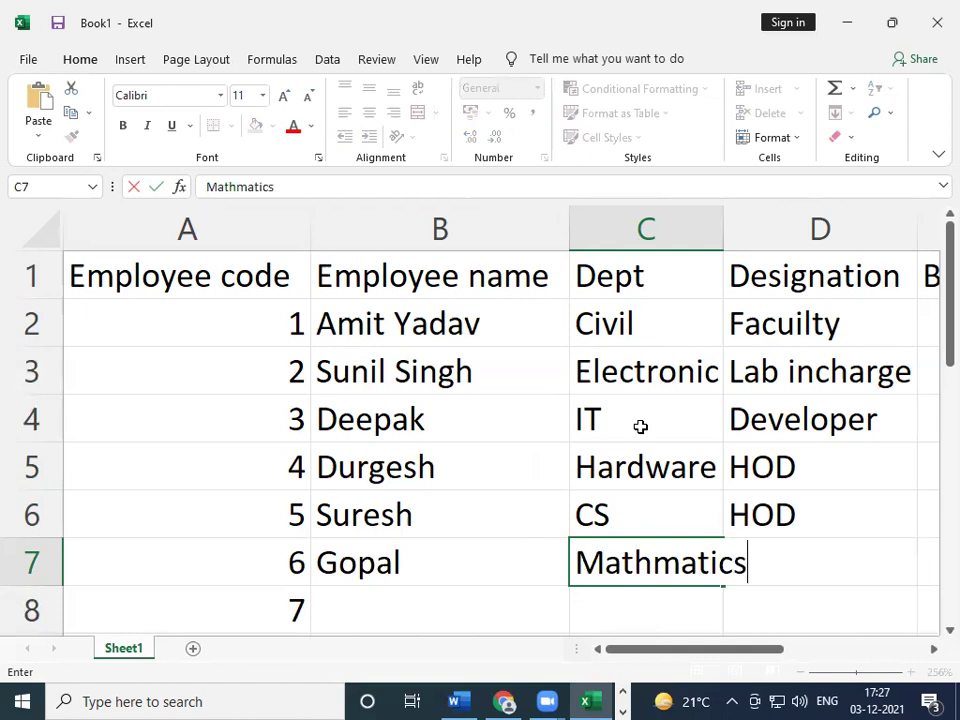
pyautogui.press('Tab')
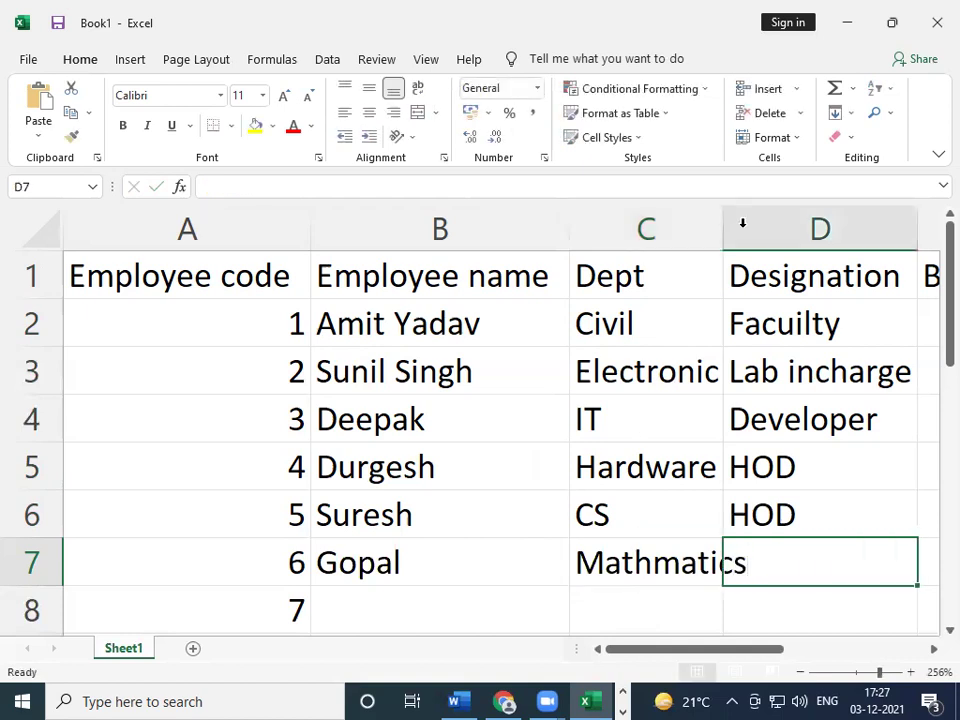
# - Autofit column C to fit Mathmatics and accept the autocompleted designation Facuilty in D7
pyautogui.doubleClick(719, 224)
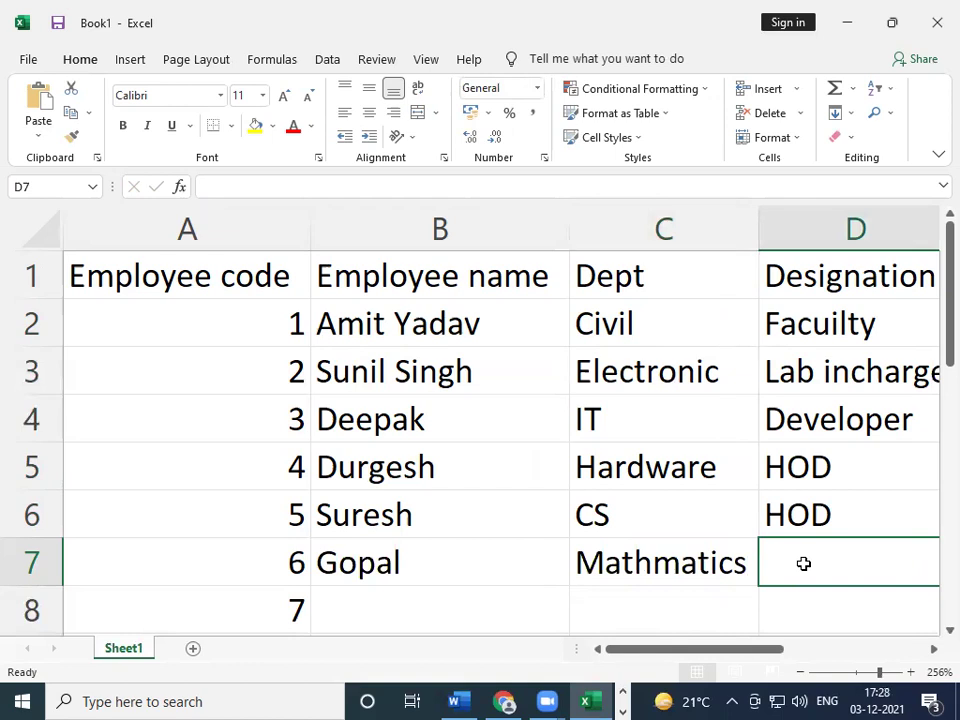
pyautogui.write('F')
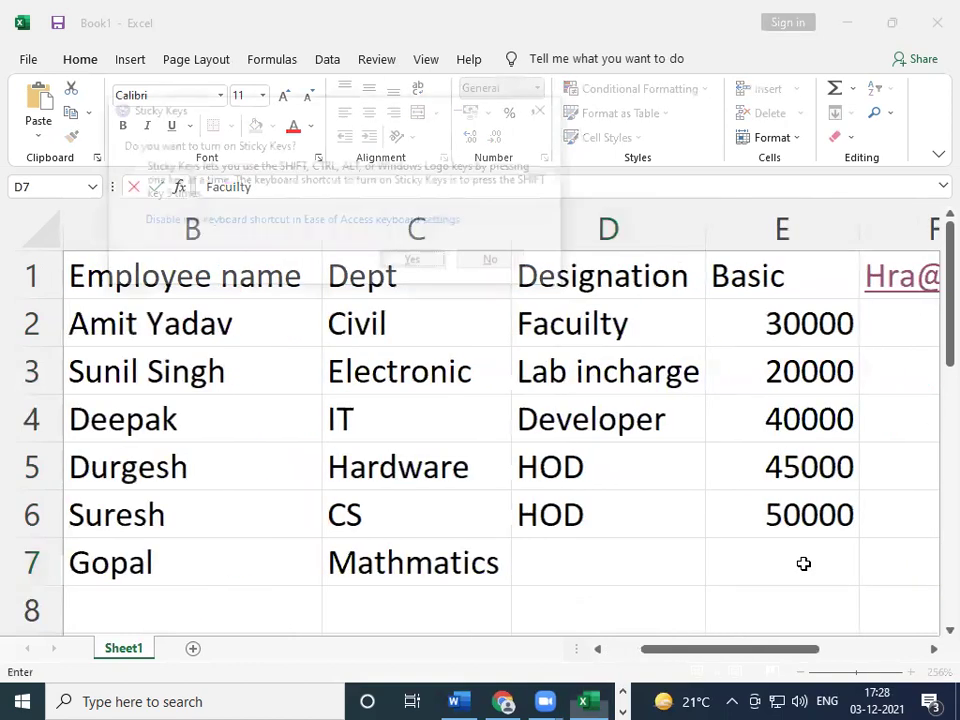
pyautogui.press('Escape')
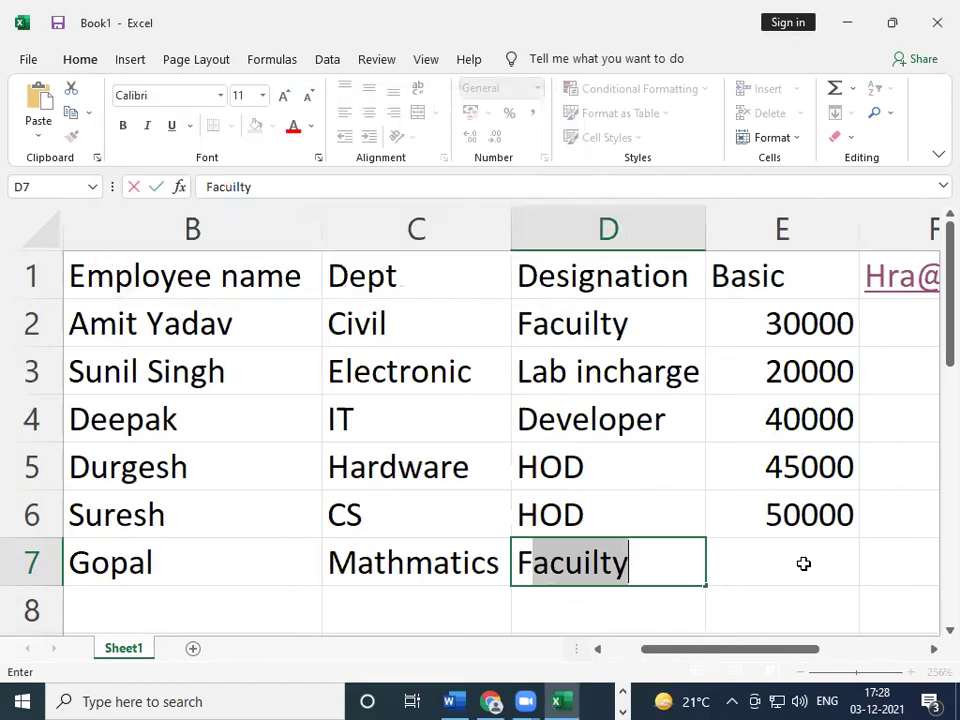
pyautogui.press('Tab')
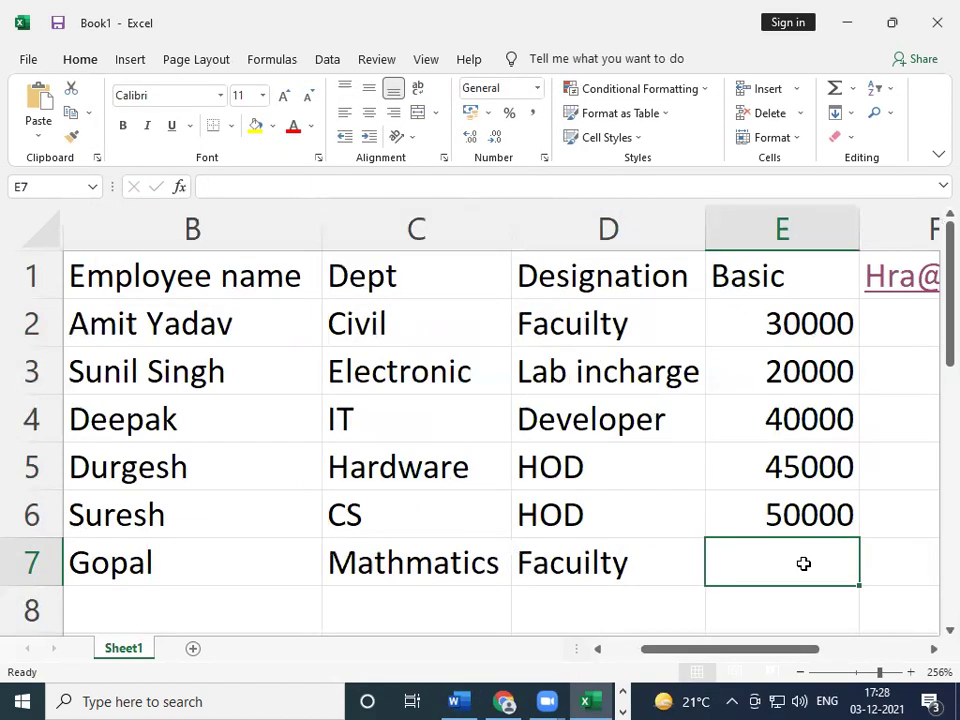
# - Enter 20000 as the sixth employee's basic in E7
pyautogui.write('2000')
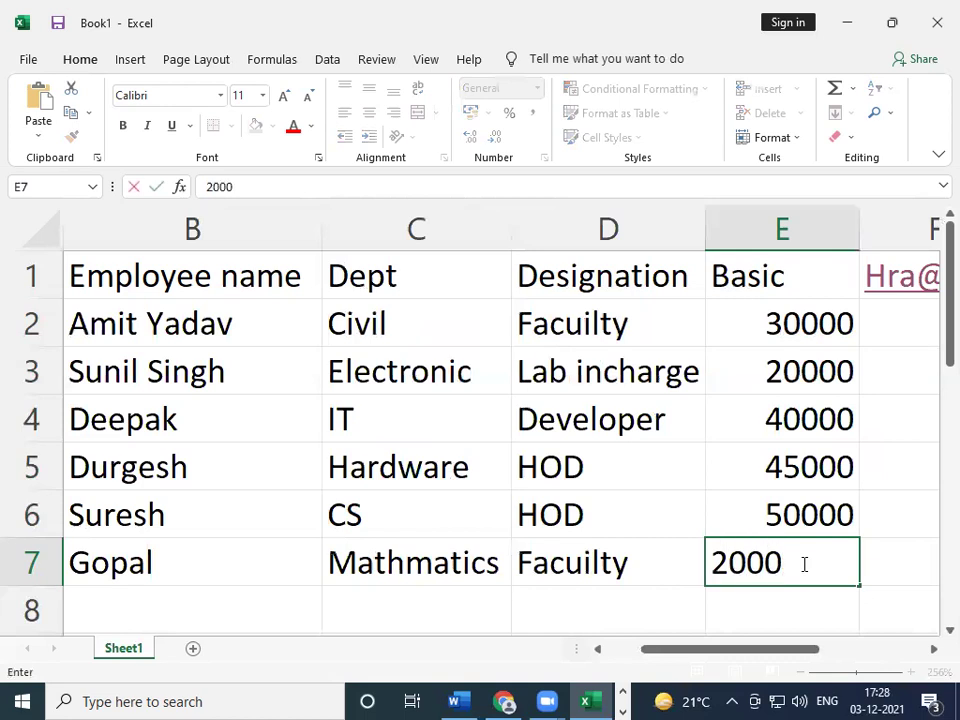
pyautogui.press('BackSpace')
pyautogui.press('BackSpace')
pyautogui.write('000')
pyautogui.press('Tab')
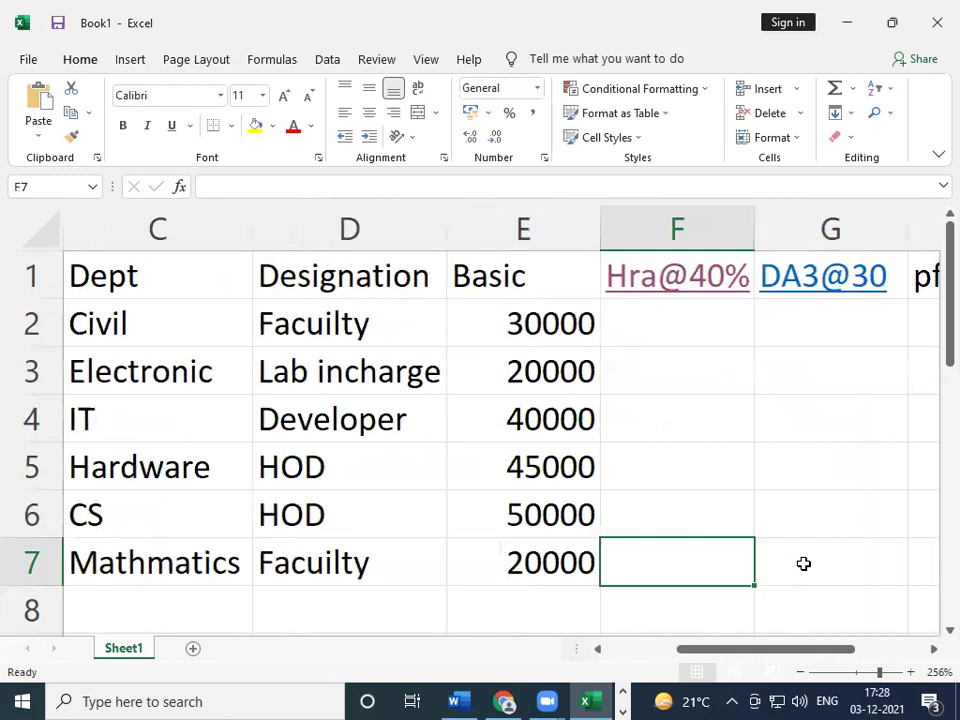
pyautogui.press('Left')
pyautogui.press('Left')
pyautogui.press('Left')
pyautogui.press('Left')
pyautogui.press('Left')
# - Move around the table with the arrow keys to review the entered employee rows
pyautogui.press('Up')
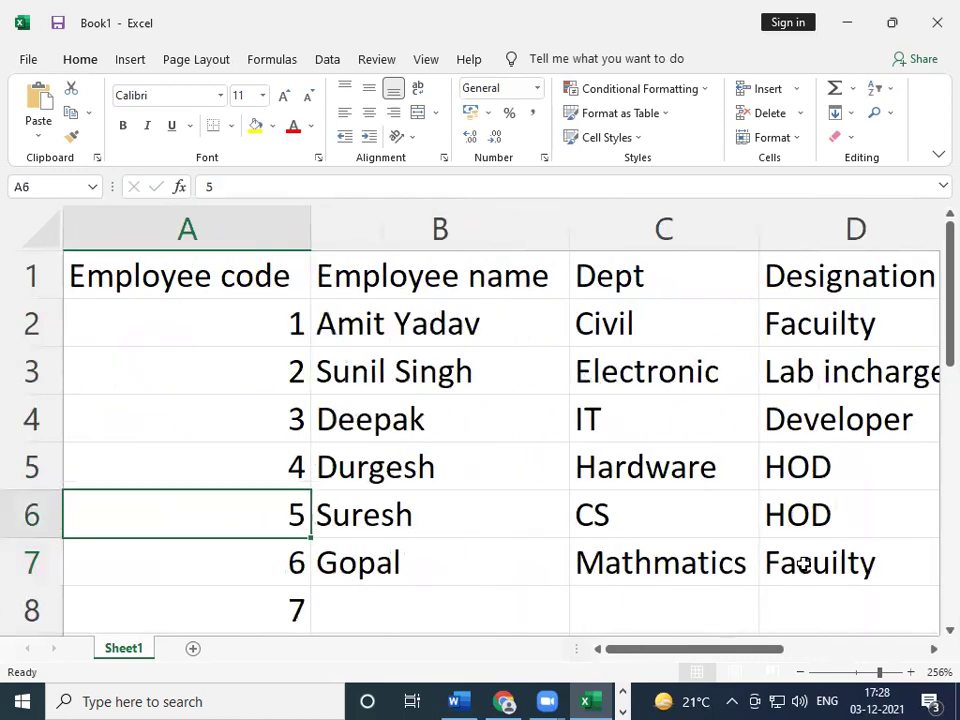
pyautogui.press('Right')
pyautogui.press('Right')
pyautogui.press('Up')
pyautogui.press('Up')
pyautogui.press('Up')
pyautogui.press('Up')
pyautogui.press('Up')
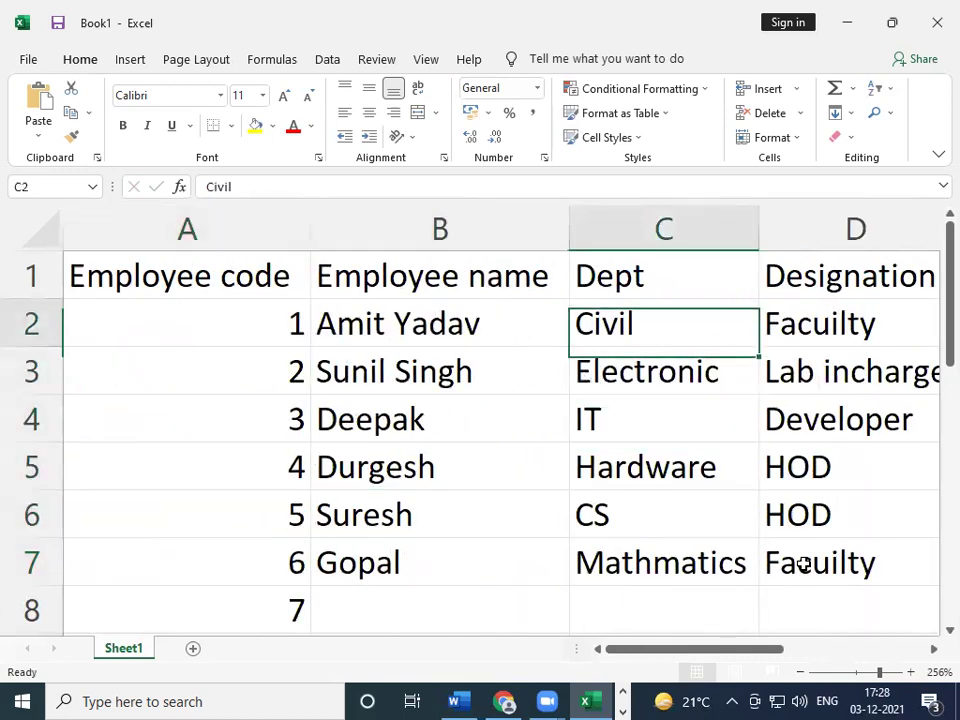
pyautogui.press('Left')
pyautogui.press('Left')
pyautogui.press('Down')
pyautogui.press('Down')
pyautogui.press('Down')
pyautogui.press('Right')
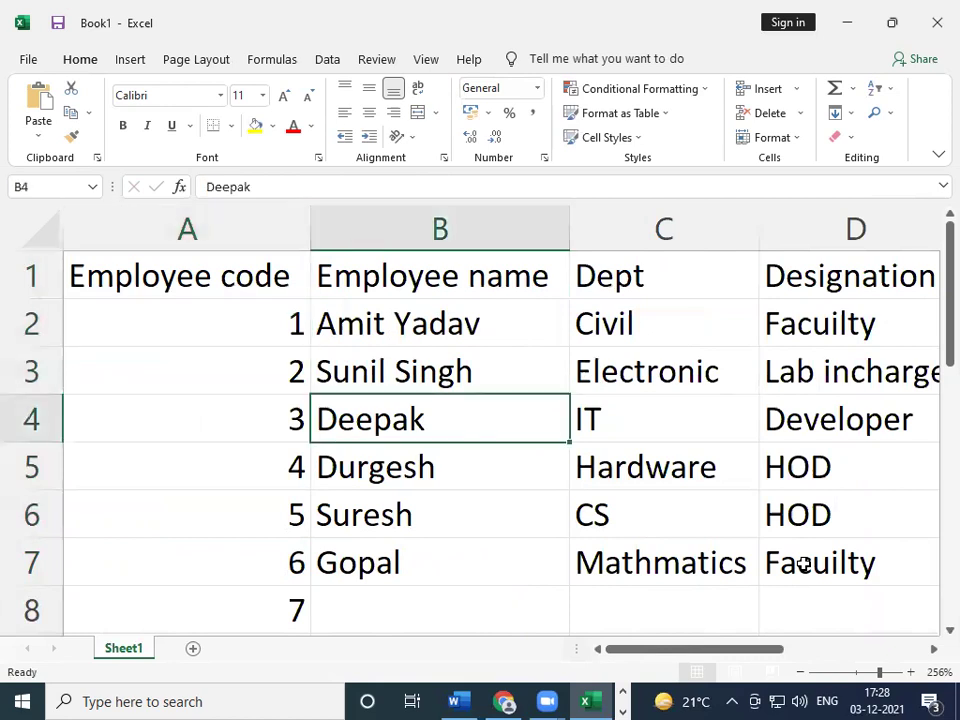
pyautogui.press('Right')
pyautogui.press('Right')
pyautogui.press('Right')
pyautogui.press('Right')
pyautogui.press('Right')
pyautogui.press('Right')
pyautogui.press('Right')
pyautogui.press('Right')
pyautogui.press('Right')
pyautogui.press('Right')
pyautogui.press('Right')
pyautogui.press('Right')
pyautogui.press('Right')
pyautogui.press('Right')
pyautogui.press('Left')
pyautogui.press('Left')
pyautogui.press('Left')
pyautogui.press('Left')
pyautogui.press('Left')
pyautogui.press('Left')
pyautogui.press('Left')
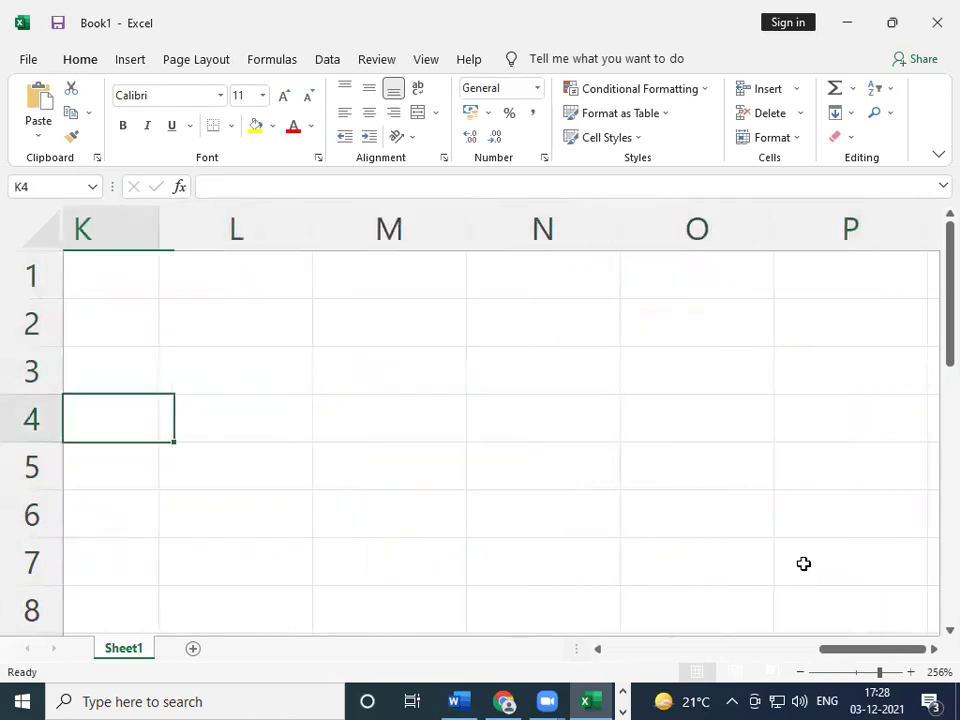
# - Select the header row from A1 through netsalary and zoom out to 142%
pyautogui.press('Up')
pyautogui.press('Up')
pyautogui.press('Up')
pyautogui.press('Left')
pyautogui.press('Left')
pyautogui.press('Left')
pyautogui.press('Left')
pyautogui.press('Left')
pyautogui.press('Left')
pyautogui.press('Left')
pyautogui.press('Left')
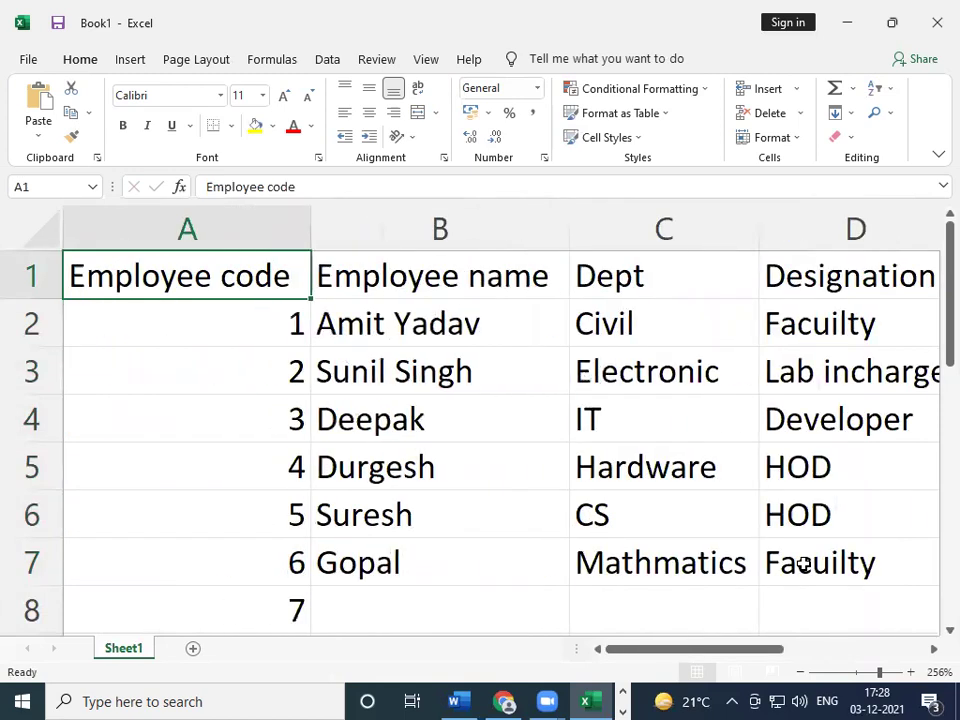
pyautogui.hotkey('shift', 'Right')
pyautogui.hotkey('shift', 'Right')
pyautogui.hotkey('shift', 'Right')
pyautogui.hotkey('shift', 'Right')
pyautogui.hotkey('shift', 'Right')
pyautogui.hotkey('shift', 'Right')
pyautogui.hotkey('shift', 'Right')
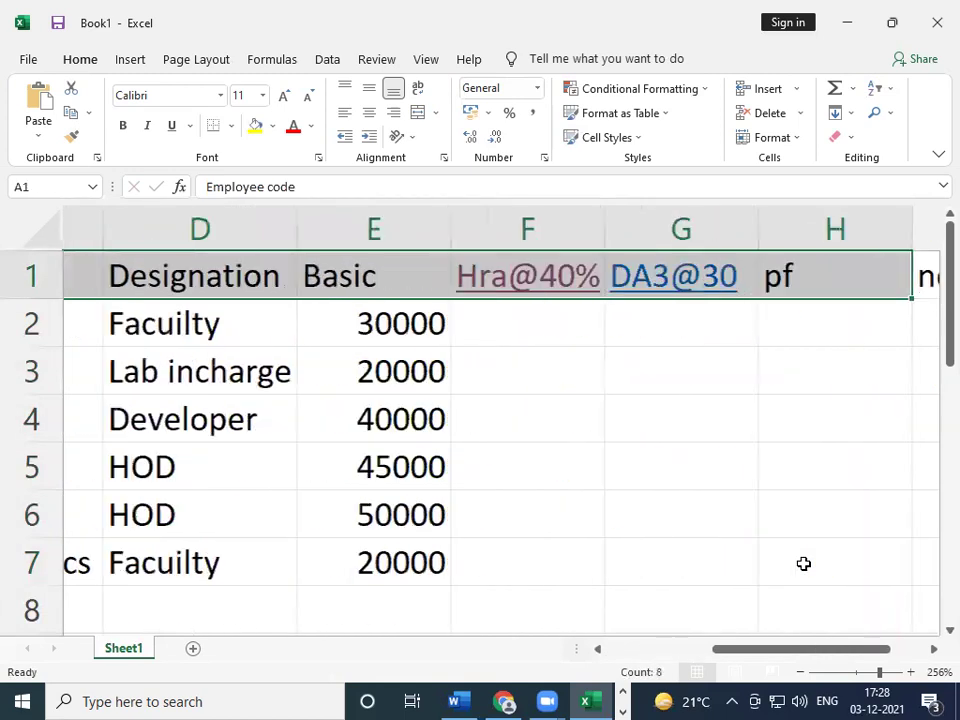
pyautogui.hotkey('shift', 'Right')
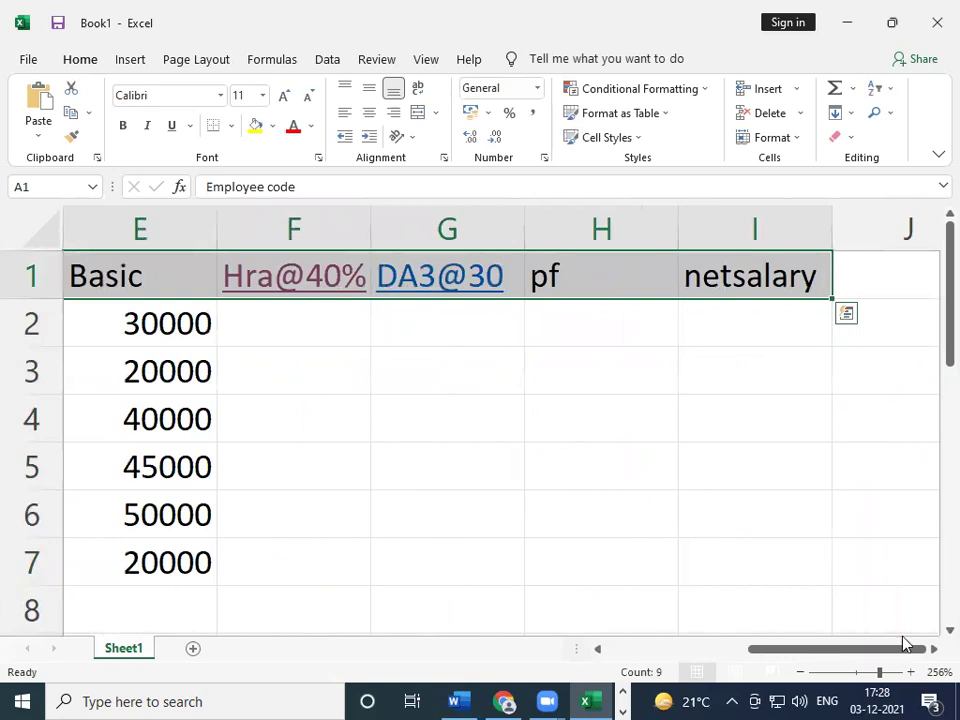
pyautogui.click(863, 672)
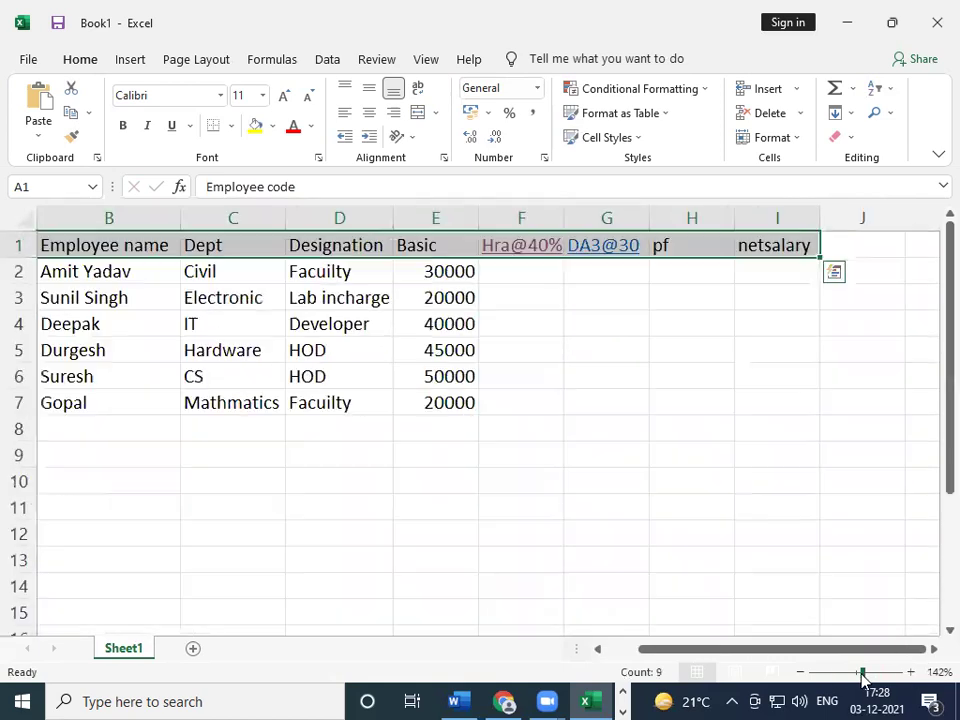
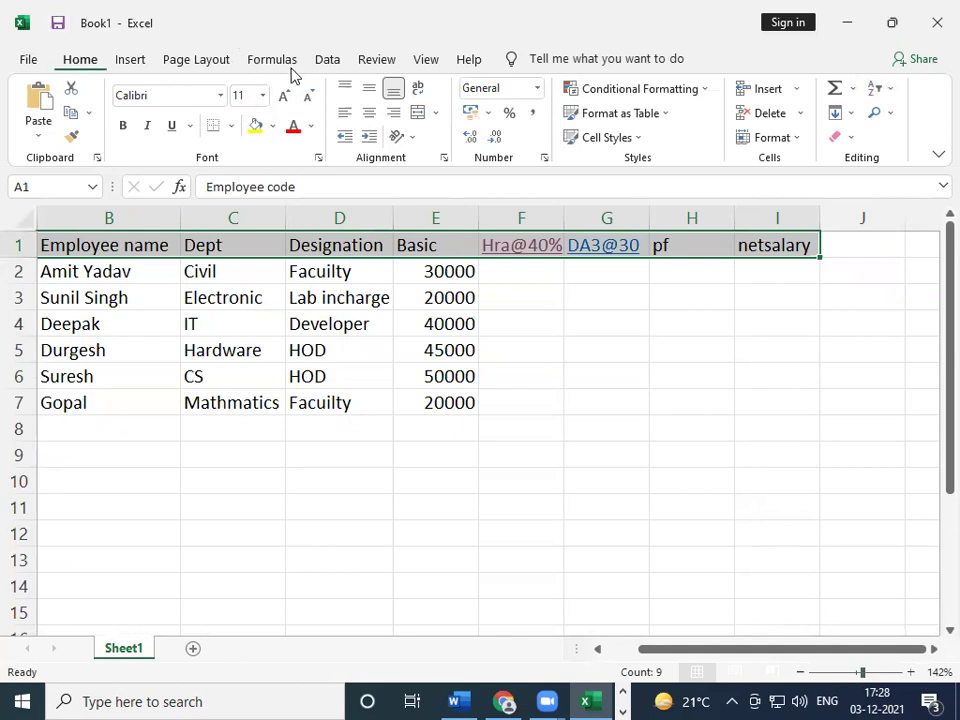
# - Increase the header row's font size several steps
pyautogui.click(290, 96)
pyautogui.click(290, 96)
pyautogui.click(290, 96)
pyautogui.click(290, 96)
pyautogui.click(290, 96)
pyautogui.click(290, 96)
pyautogui.click(290, 96)
pyautogui.click(290, 96)
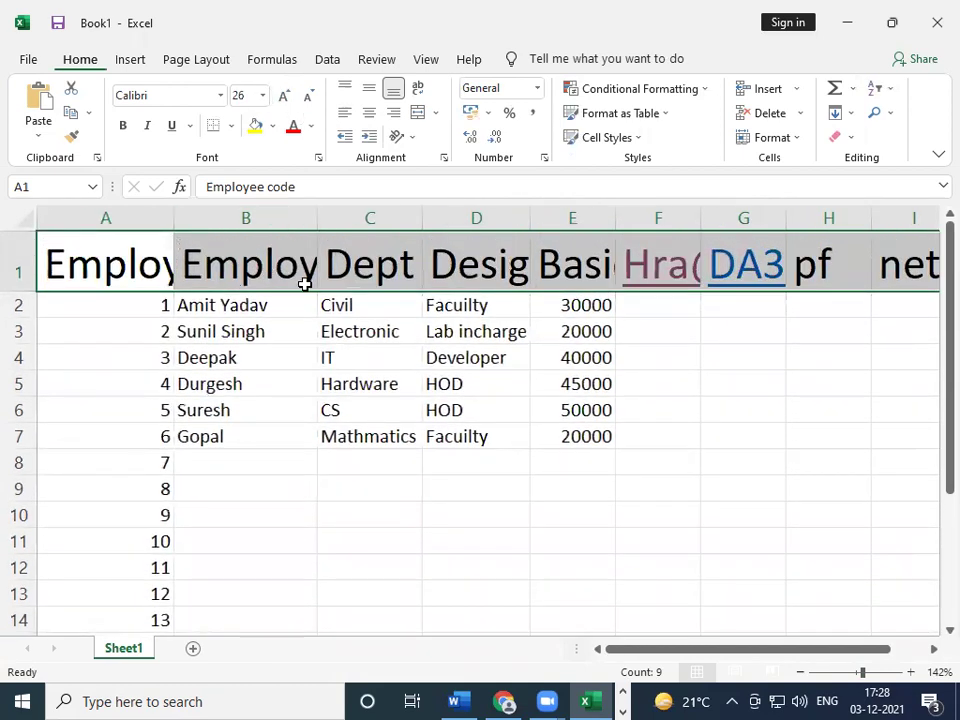
# - Autofit columns A and B to their headings, then undo back to 12 pt headers
pyautogui.doubleClick(175, 212)
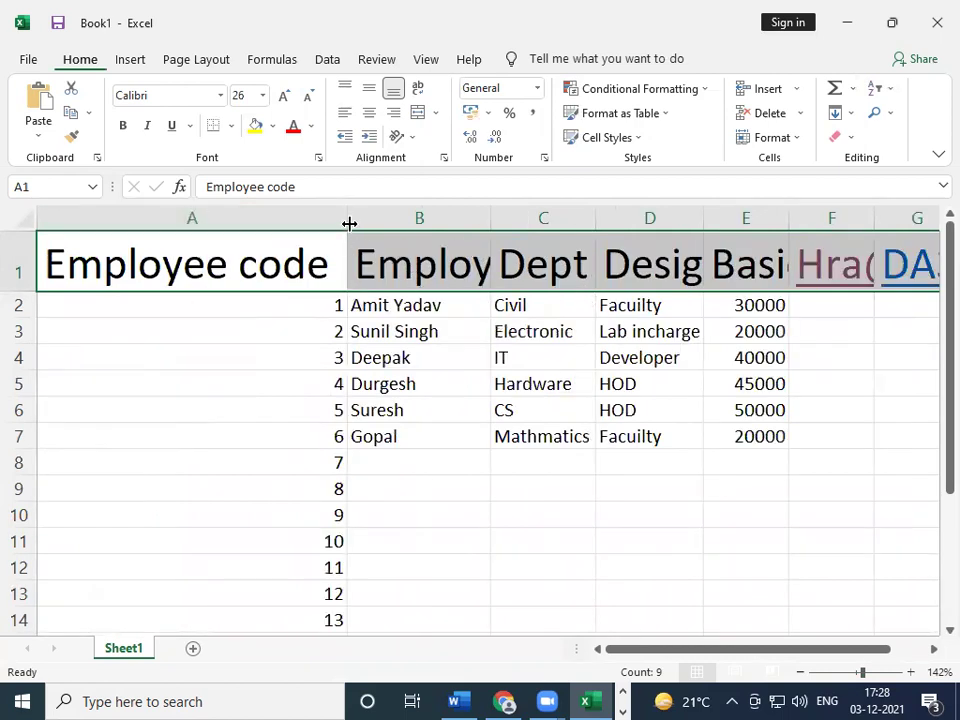
pyautogui.doubleClick(491, 218)
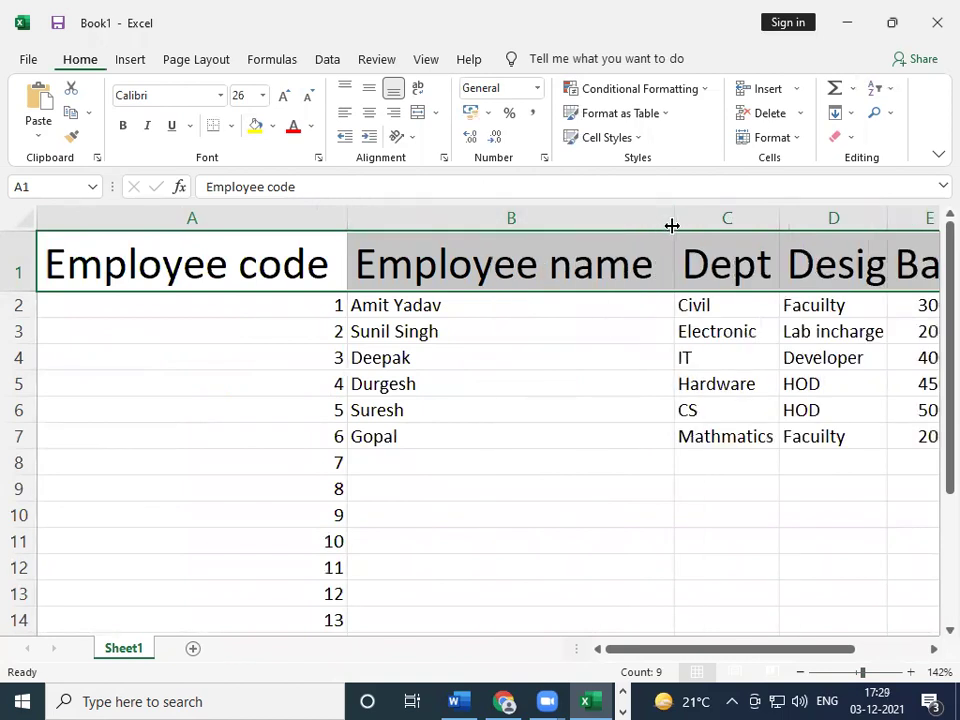
pyautogui.click(672, 226)
pyautogui.hotkey('ctrl', 'z')
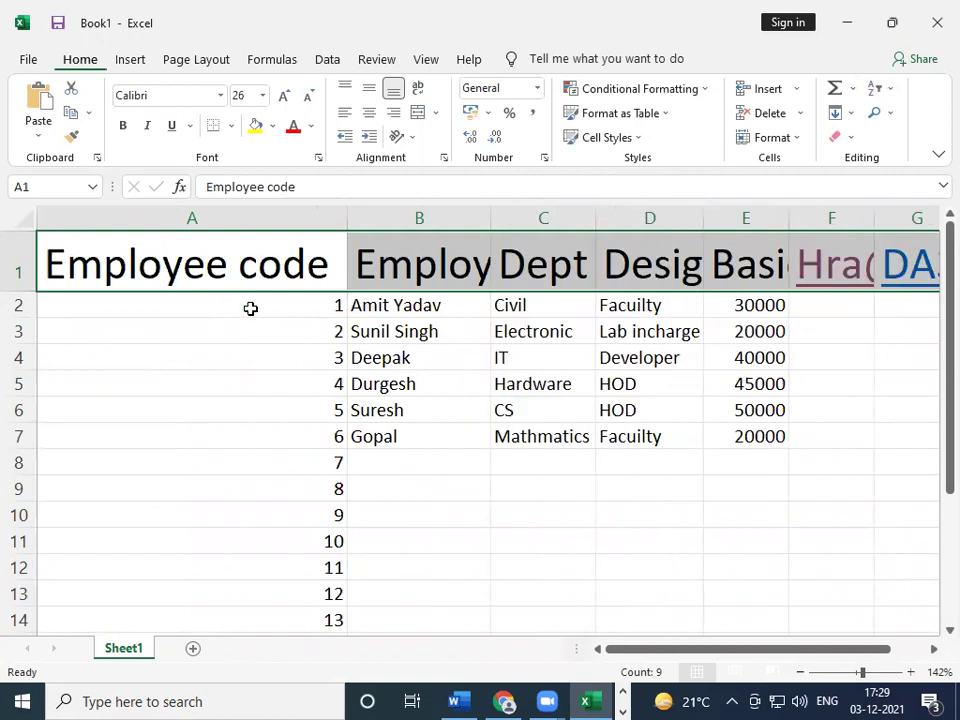
pyautogui.hotkey('ctrl', 'z')
pyautogui.hotkey('ctrl', 'z')
pyautogui.hotkey('ctrl', 'z')
pyautogui.hotkey('ctrl', 'z')
pyautogui.hotkey('ctrl', 'z')
pyautogui.hotkey('ctrl', 'z')
pyautogui.hotkey('ctrl', 'z')
pyautogui.hotkey('ctrl', 'z')
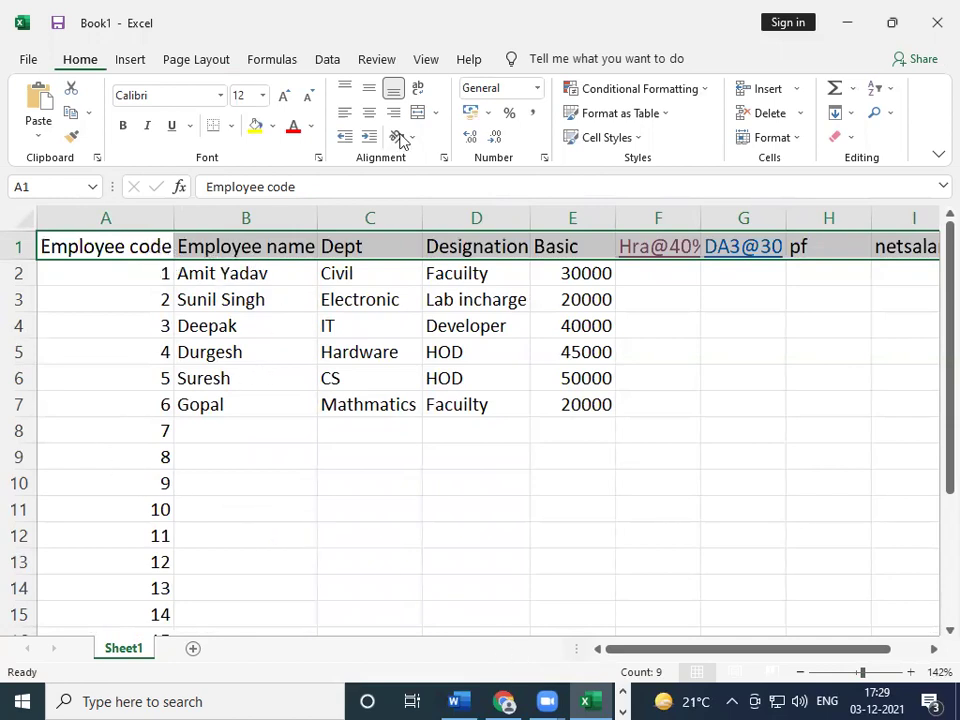
# - Bold the header row, autofit column D, and try italic with a double underline
pyautogui.click(123, 127)
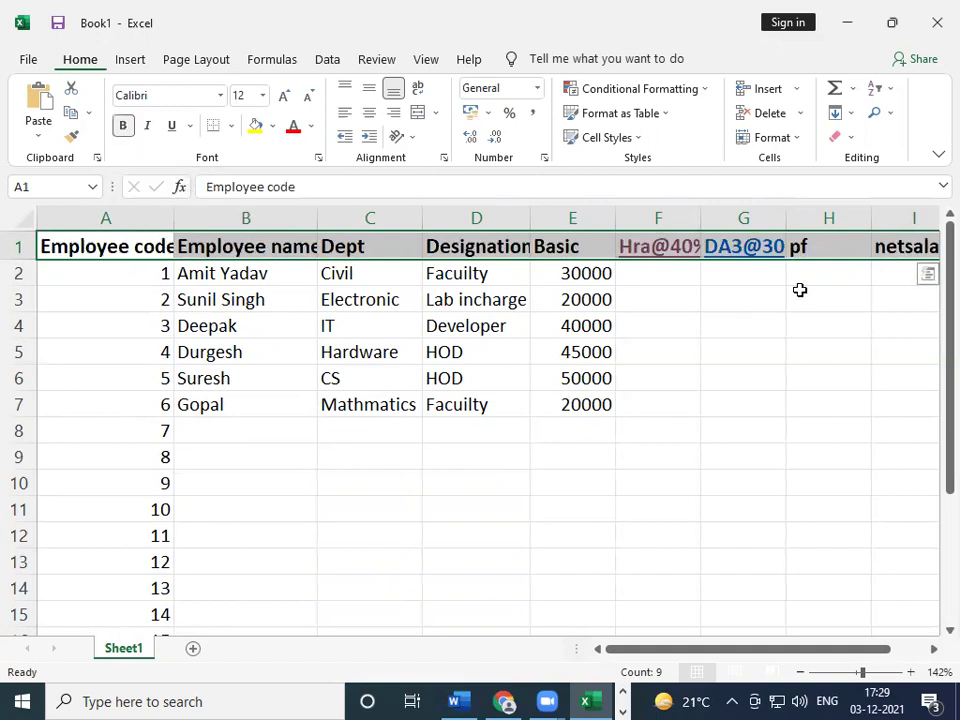
pyautogui.doubleClick(531, 217)
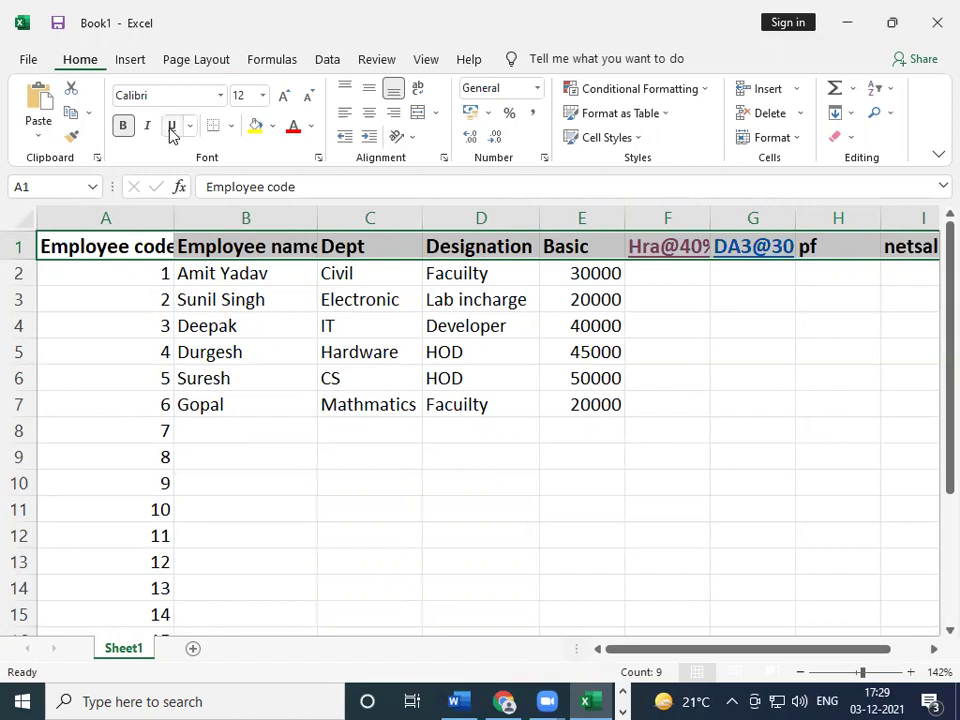
pyautogui.click(150, 128)
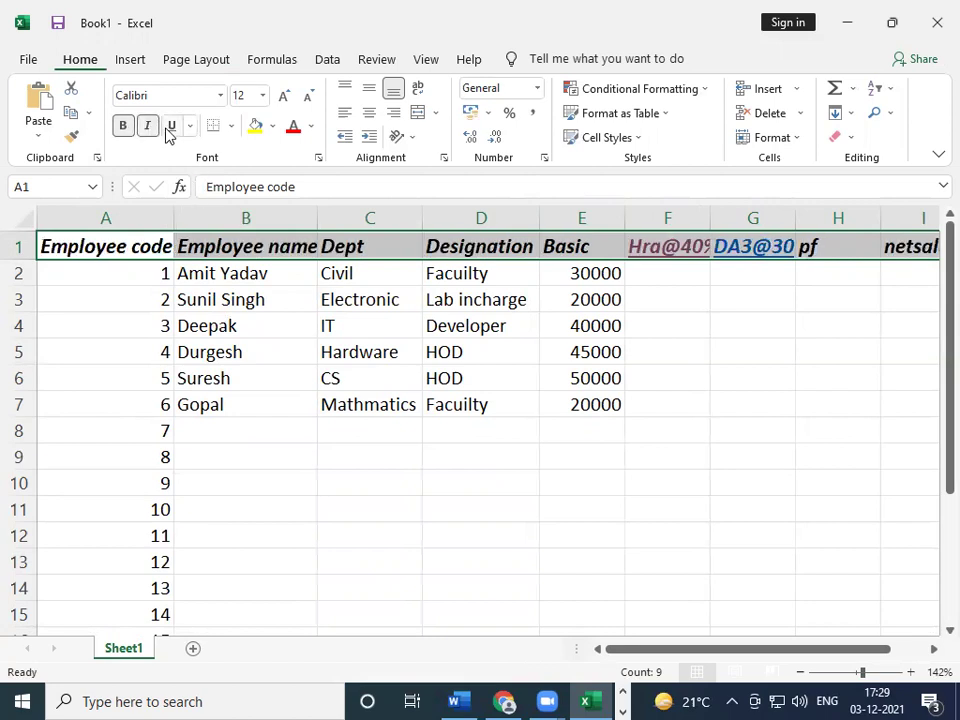
pyautogui.click(172, 128)
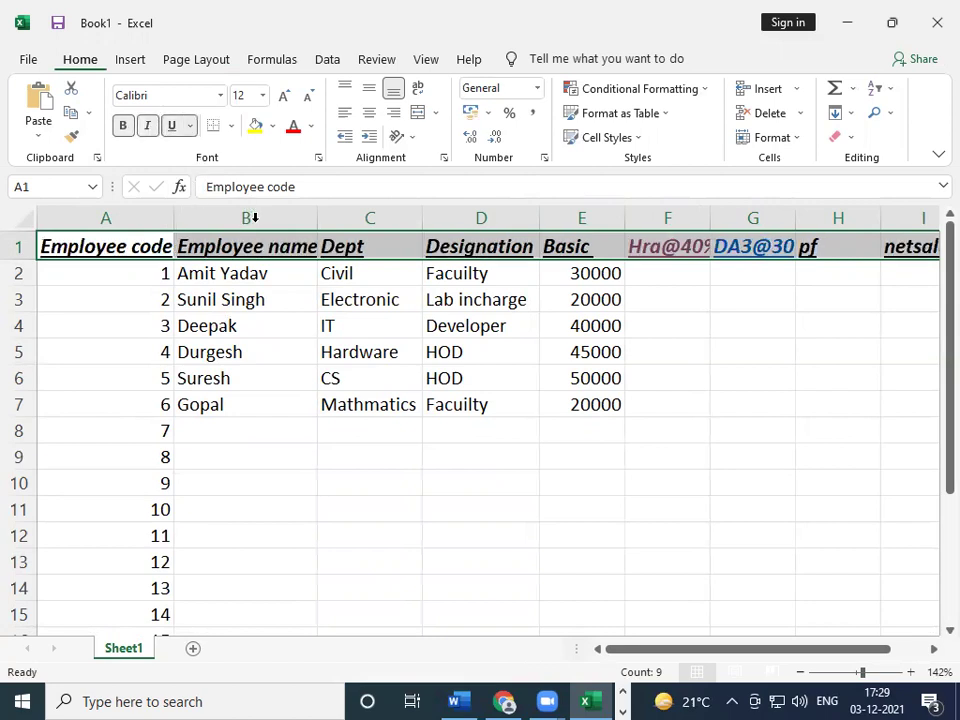
pyautogui.click(190, 126)
pyautogui.click(234, 176)
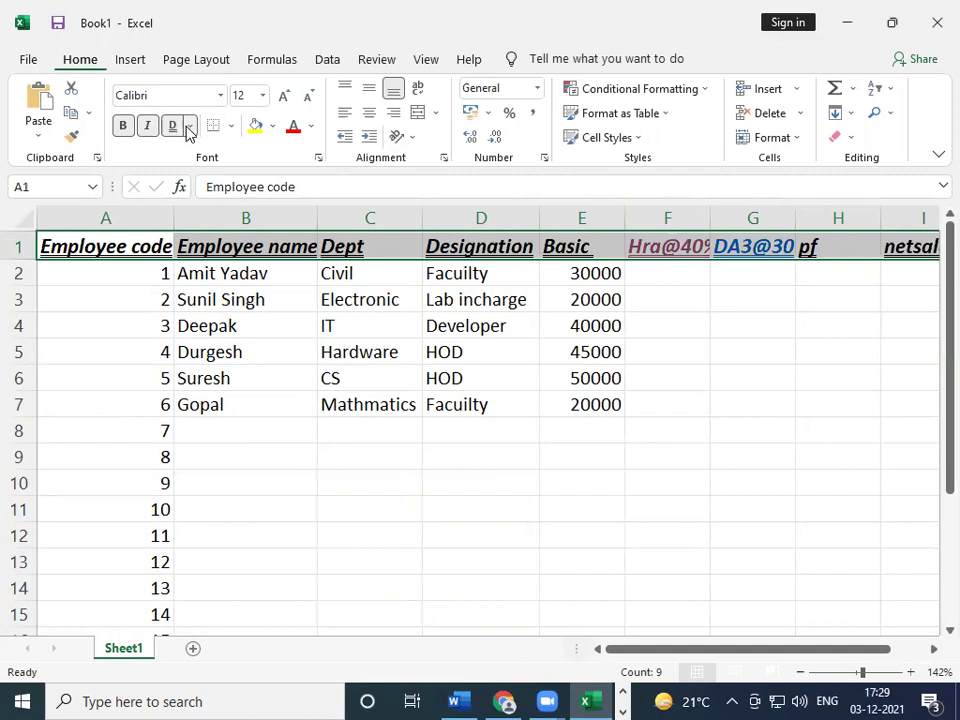
# - Remove the italic and underline from the headers and autofit column B to 'Employee name'
pyautogui.click(189, 126)
pyautogui.click(205, 151)
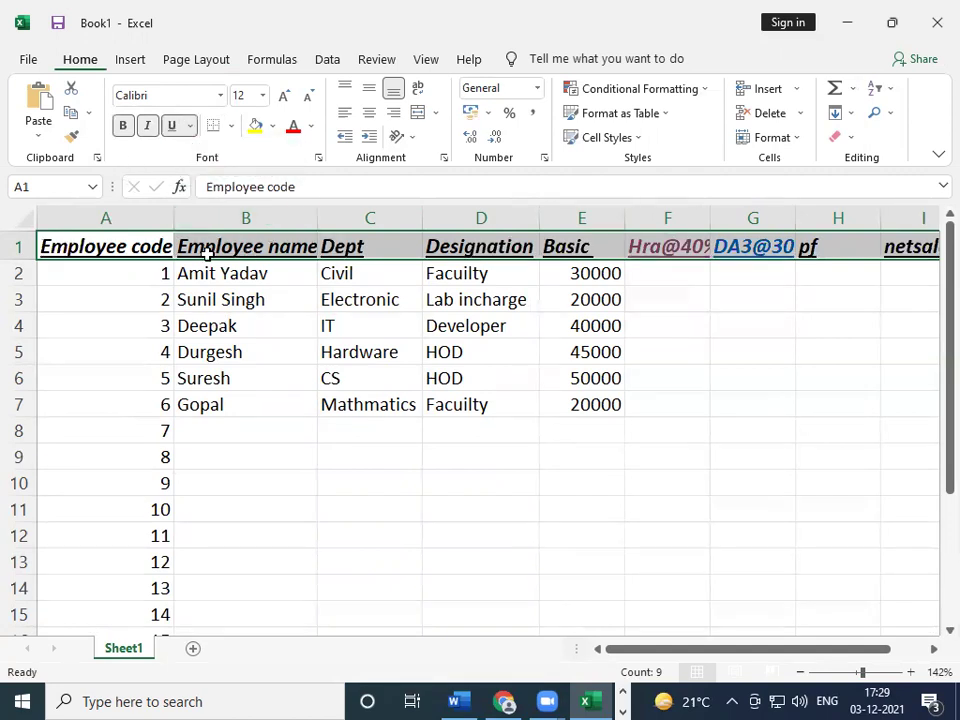
pyautogui.click(150, 128)
pyautogui.click(171, 127)
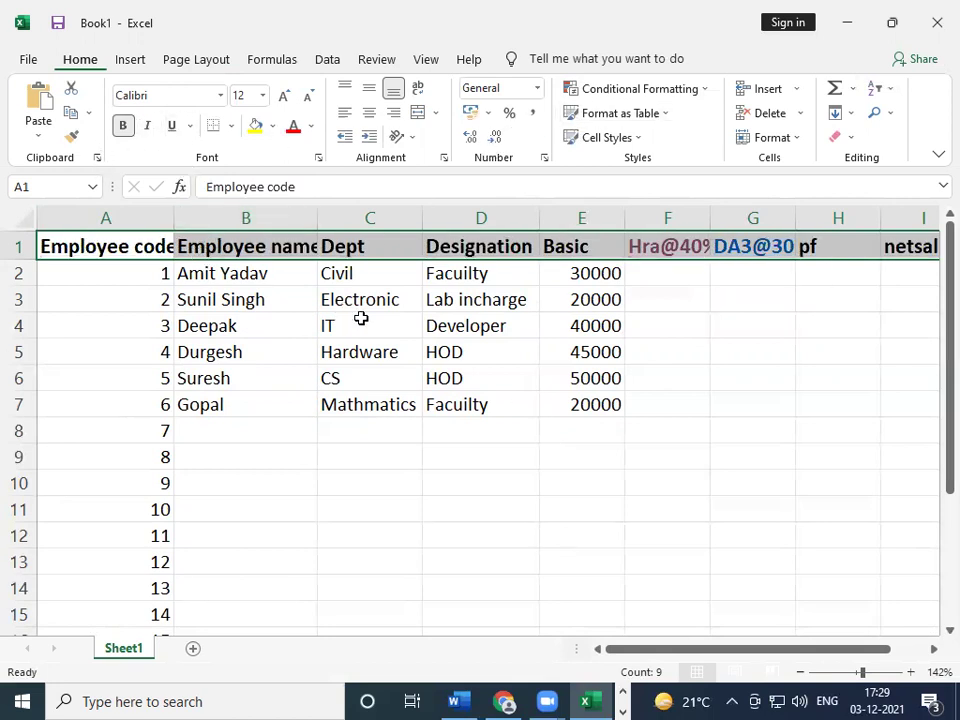
pyautogui.doubleClick(317, 212)
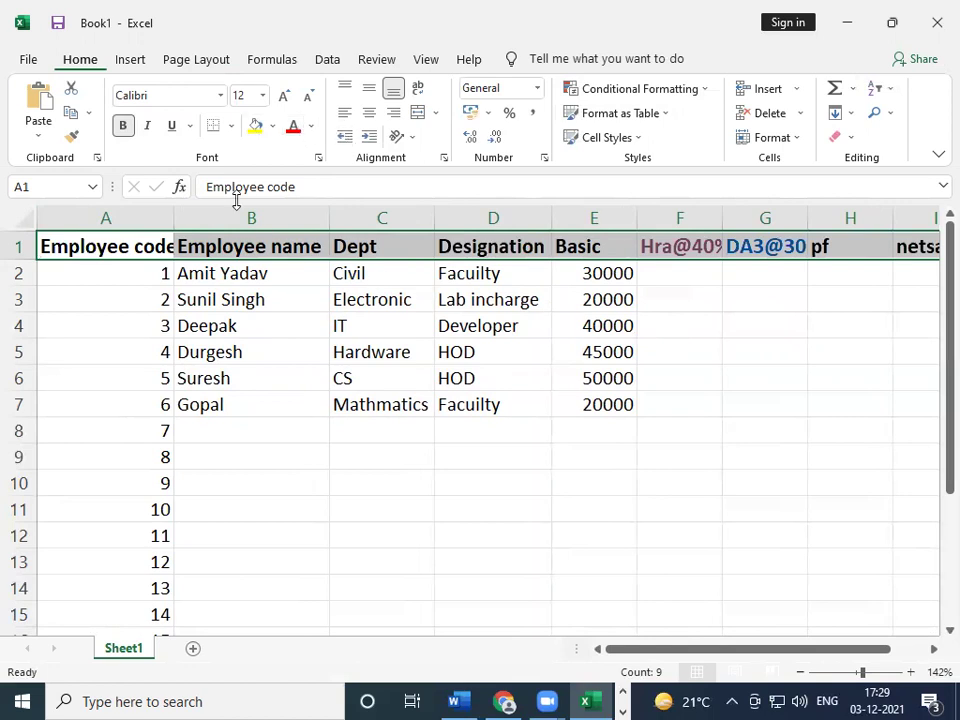
pyautogui.click(274, 127)
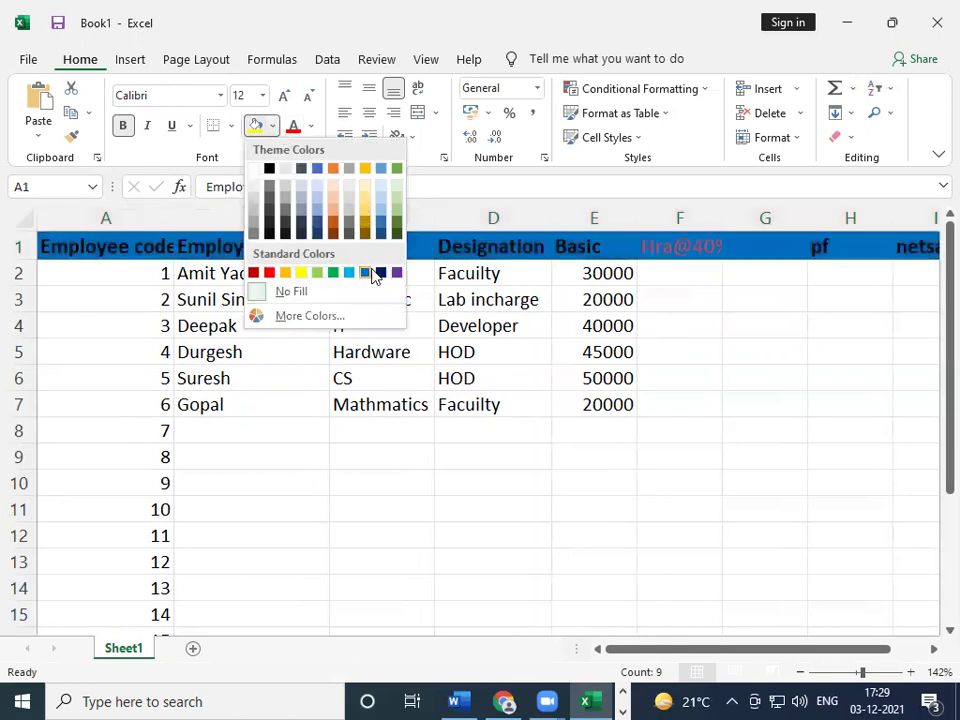
# - Fill the header row yellow, autofit column A, and colour the header text light blue
pyautogui.click(302, 274)
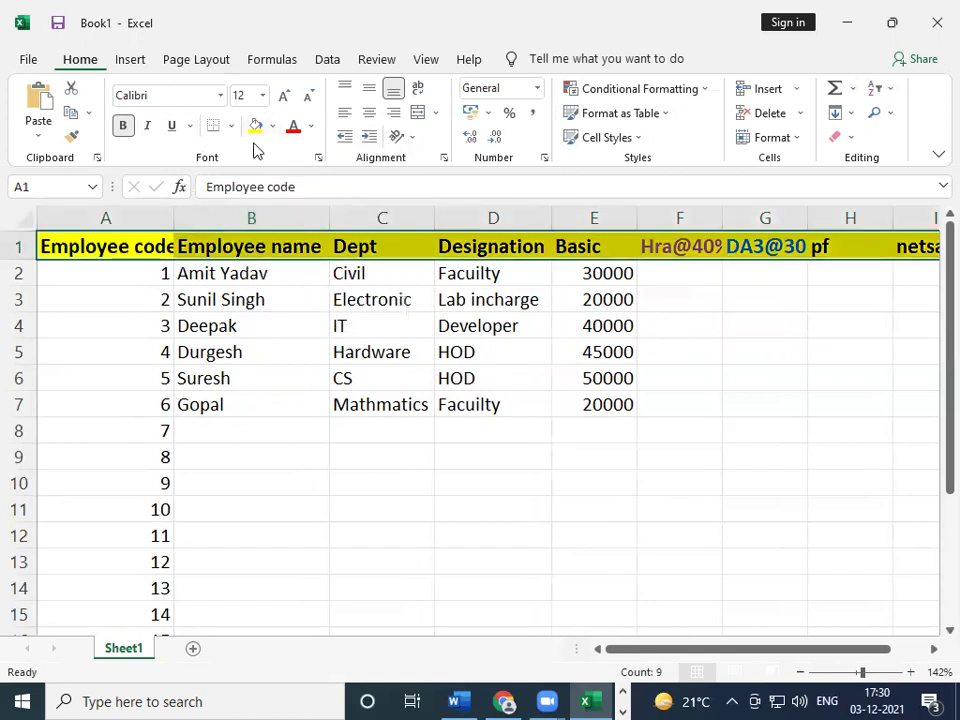
pyautogui.moveTo(173, 213); pyautogui.dragTo(173, 213)
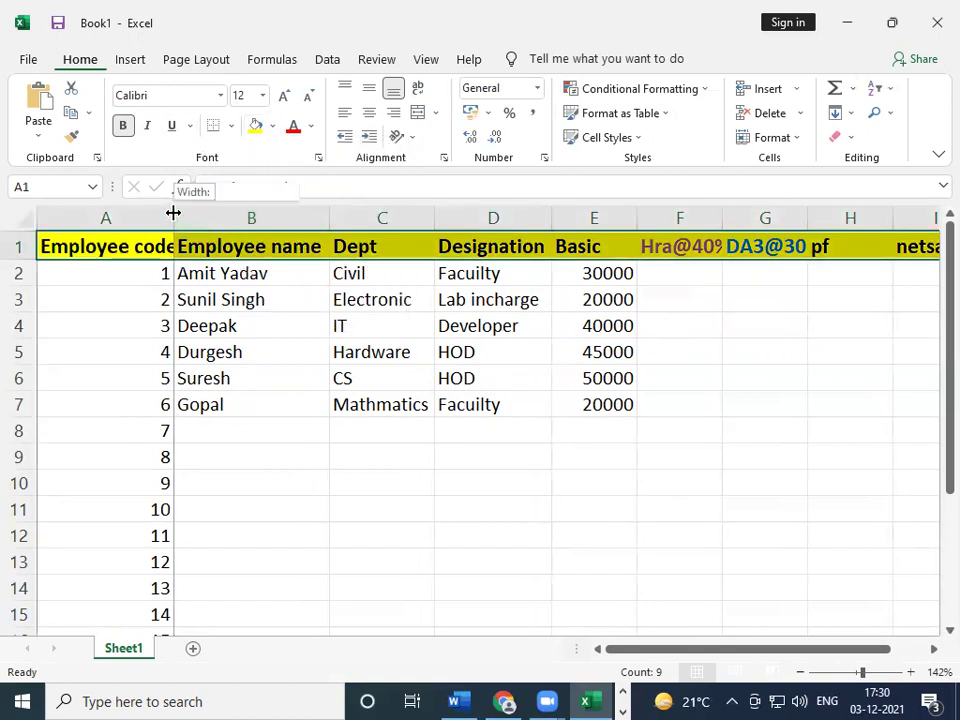
pyautogui.doubleClick(173, 213)
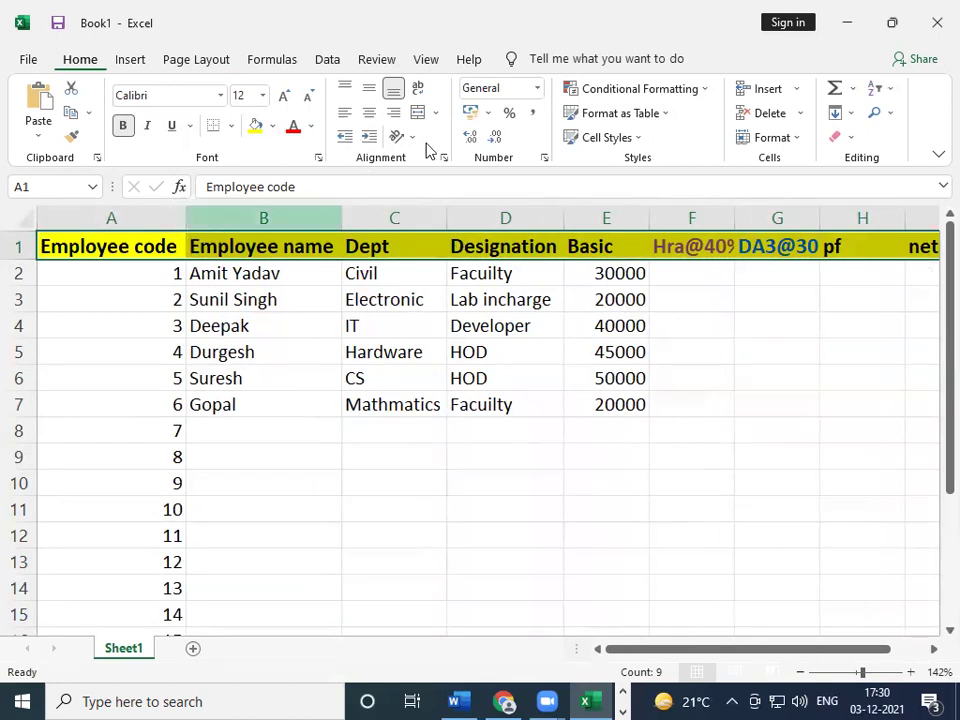
pyautogui.click(311, 126)
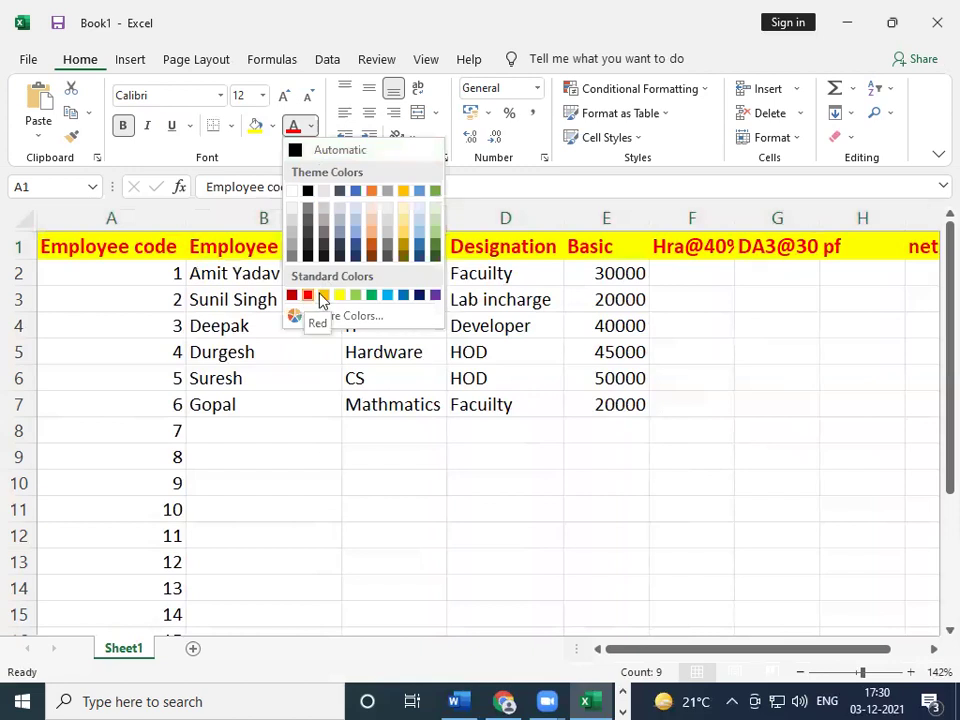
pyautogui.click(390, 296)
pyautogui.click(515, 396)
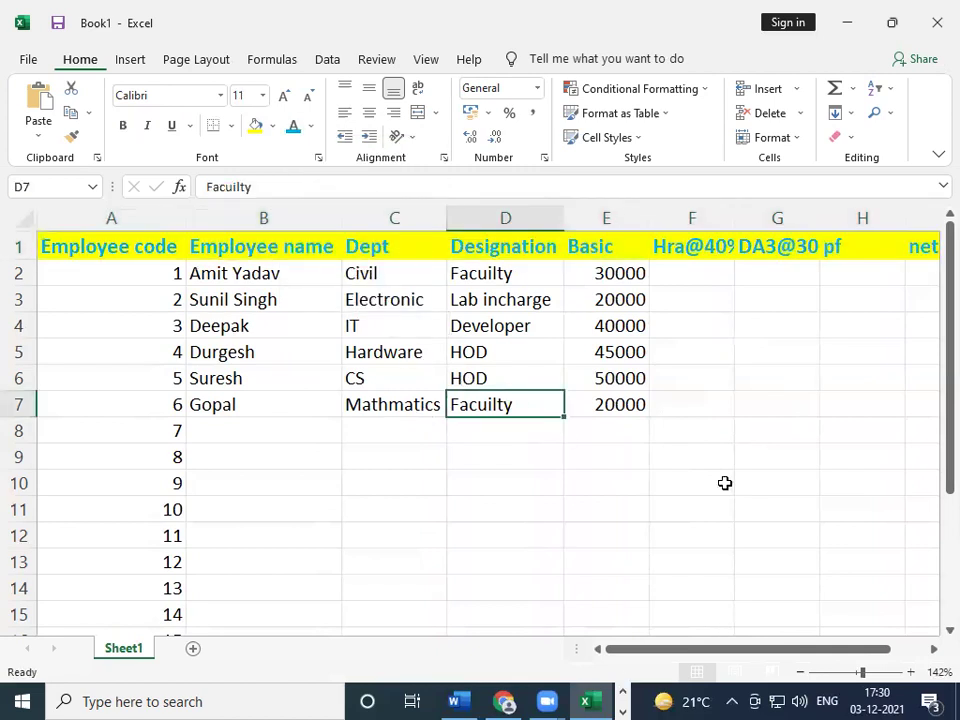
pyautogui.click(502, 580)
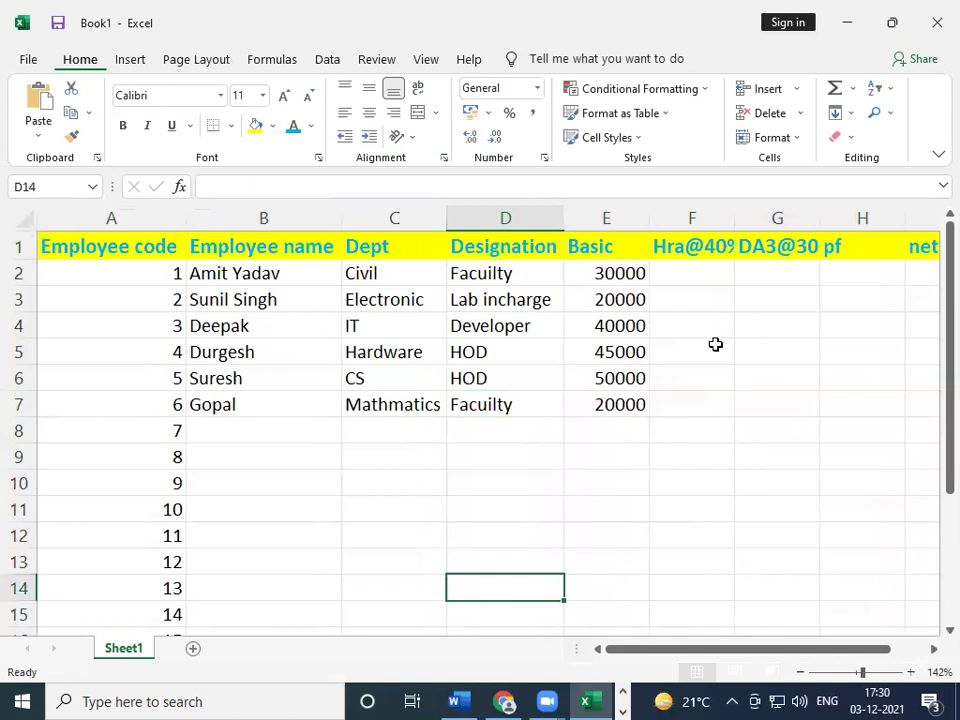
# - Widen column F to show 'Hra@40%' fully and readjust column H's width
pyautogui.click(700, 270)
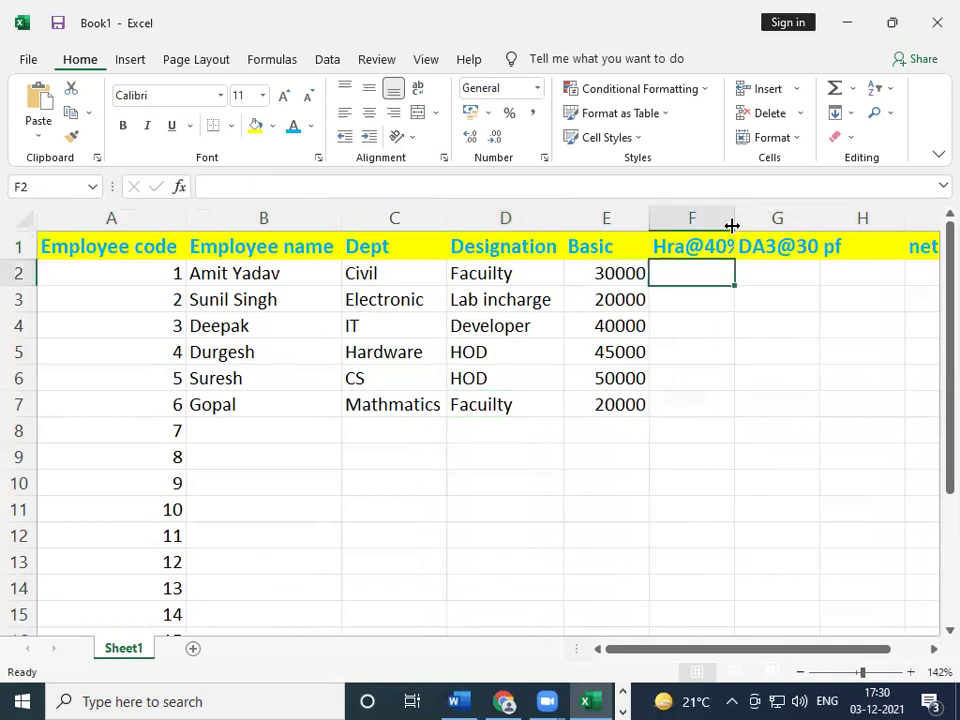
pyautogui.moveTo(733, 226); pyautogui.dragTo(748, 226)
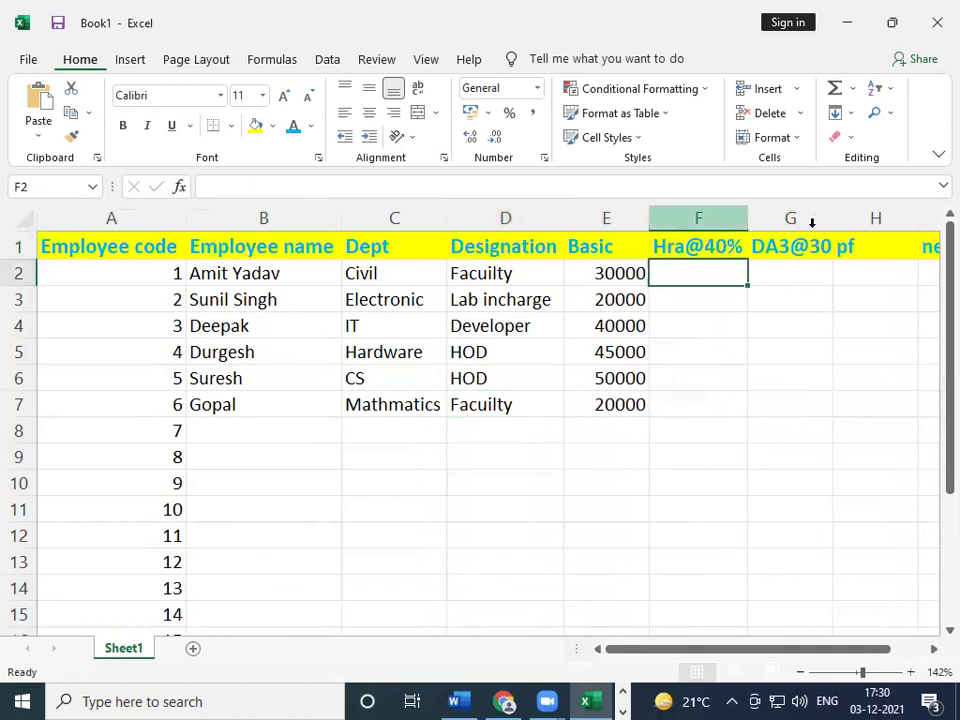
pyautogui.doubleClick(922, 218)
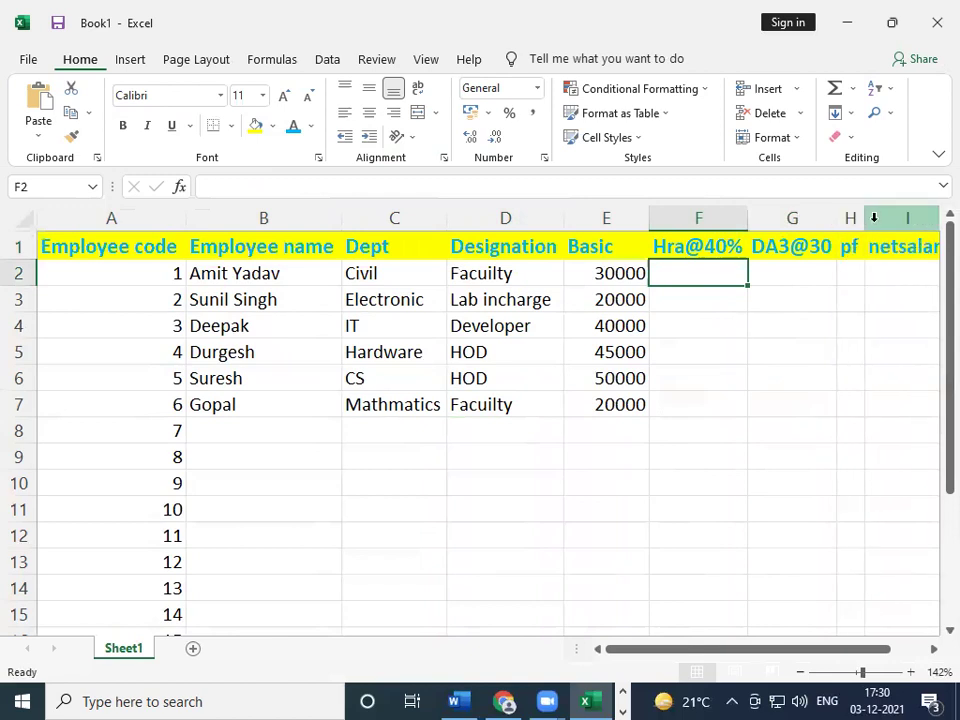
pyautogui.moveTo(866, 219); pyautogui.dragTo(927, 219)
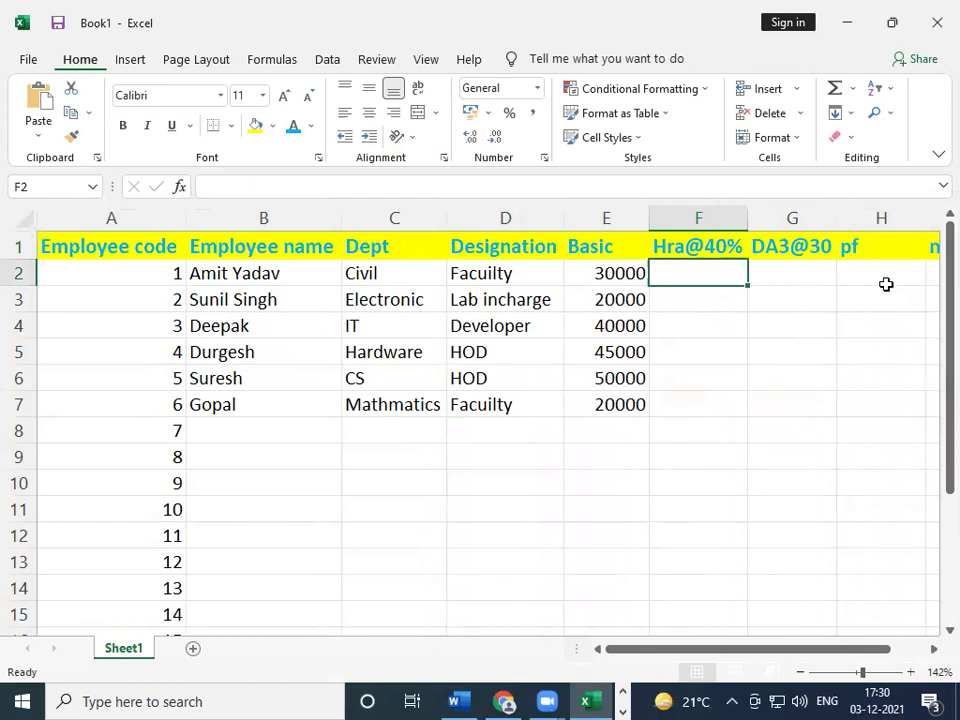
# - Clear the earlier test entries below the table
pyautogui.scroll(-3, 385, 464)
pyautogui.scroll(-1, 584, 473)
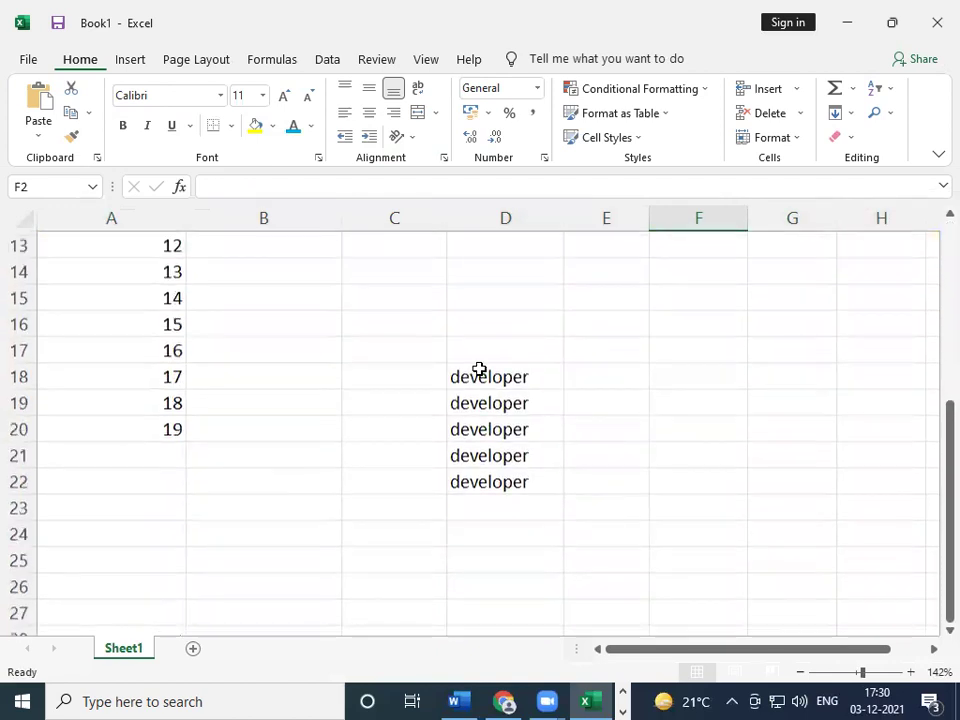
pyautogui.moveTo(459, 375); pyautogui.dragTo(512, 468)
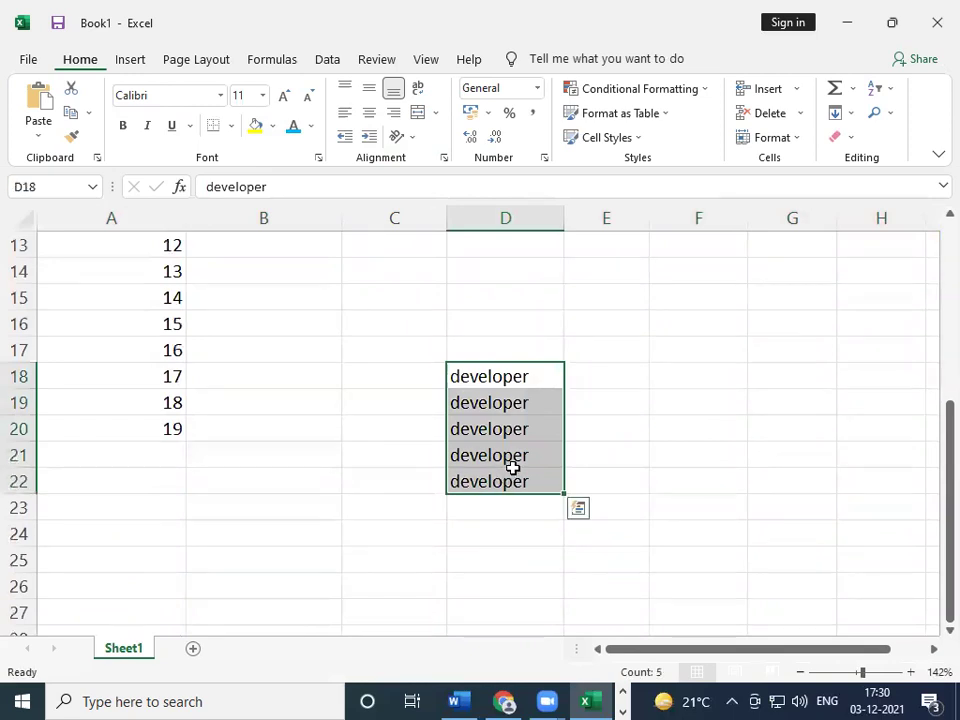
pyautogui.press('Delete')
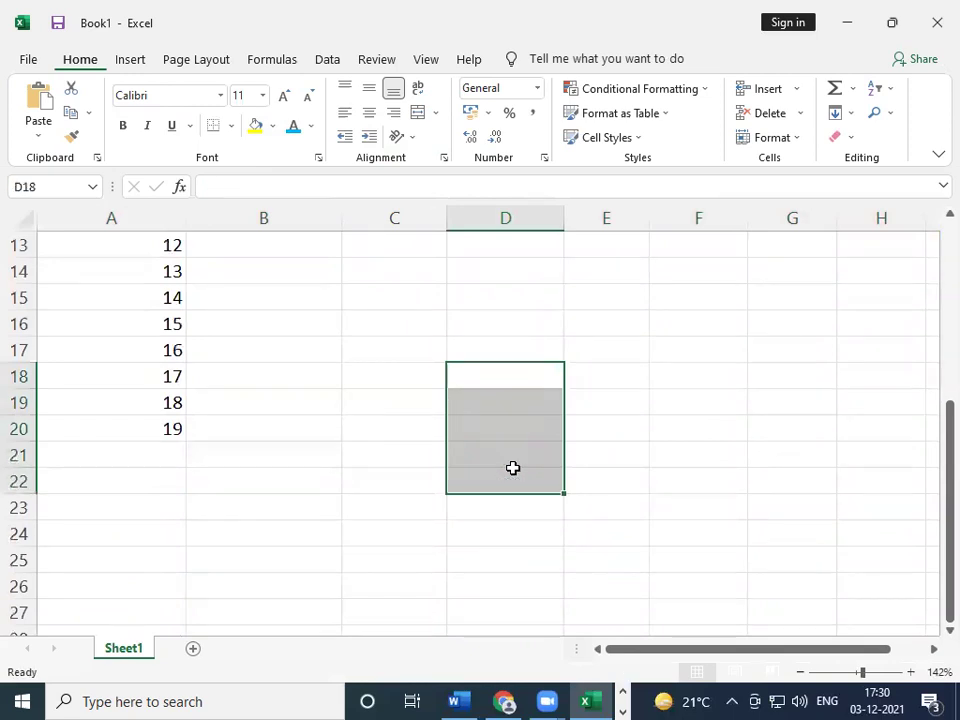
# - Label D18 'Addition' and abandon the unfinished formula in E18
pyautogui.press('Right')
pyautogui.press('Left')
pyautogui.write('A')
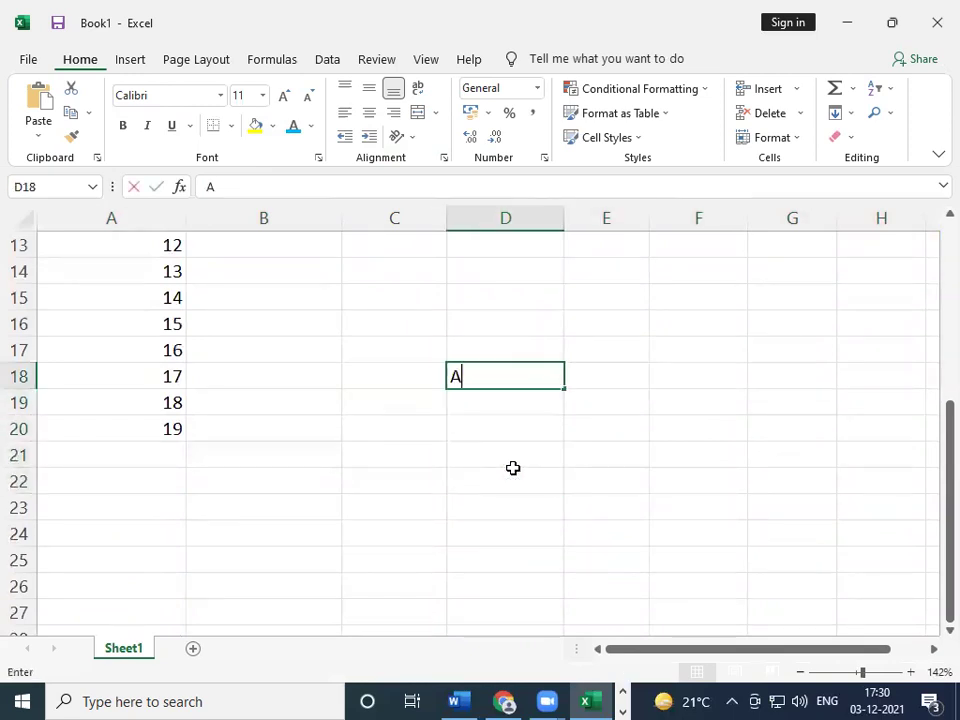
pyautogui.write('ddition')
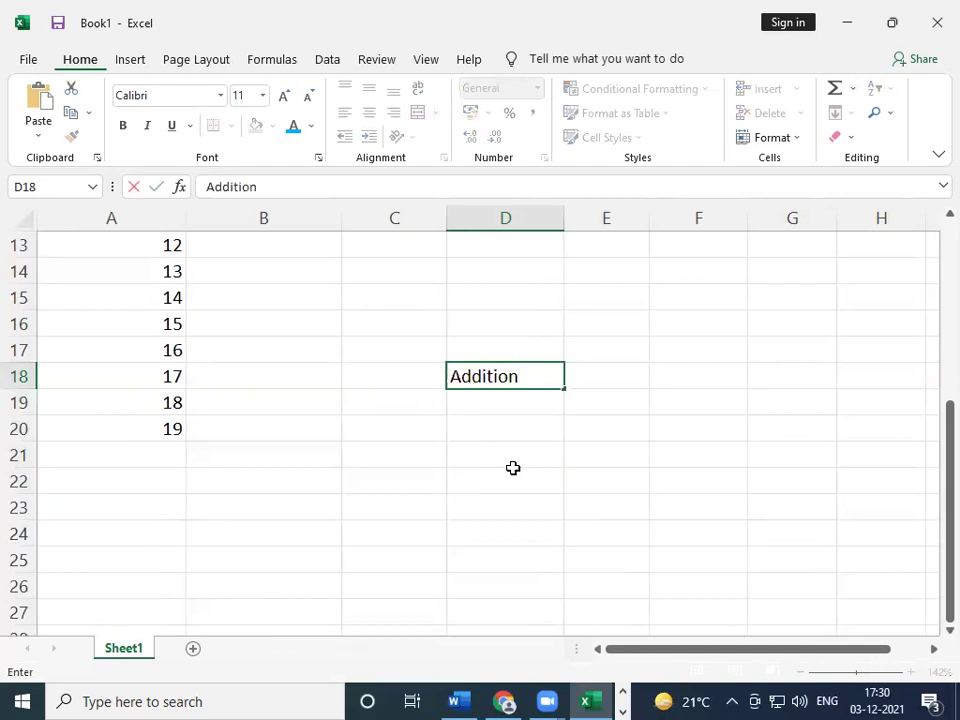
pyautogui.press('Tab')
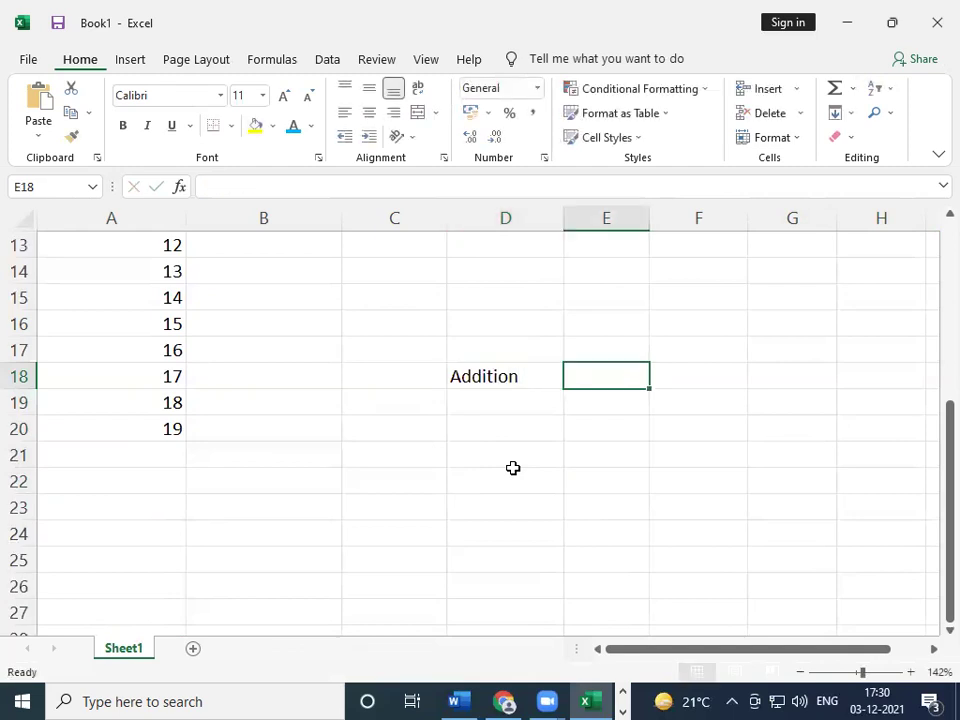
pyautogui.write('+')
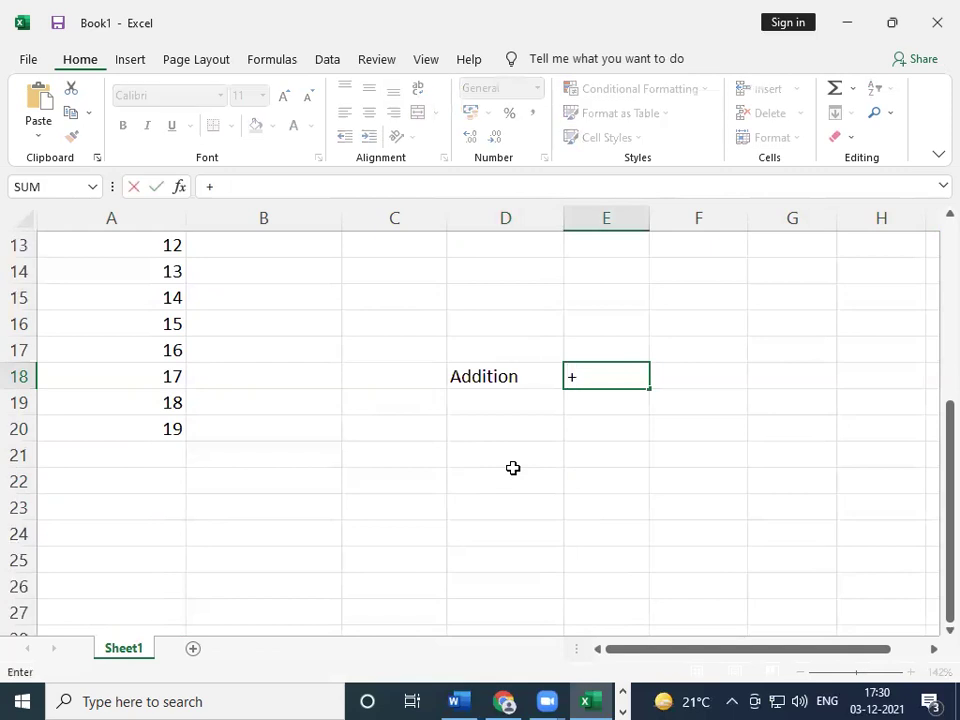
pyautogui.press('Right')
pyautogui.press('Left')
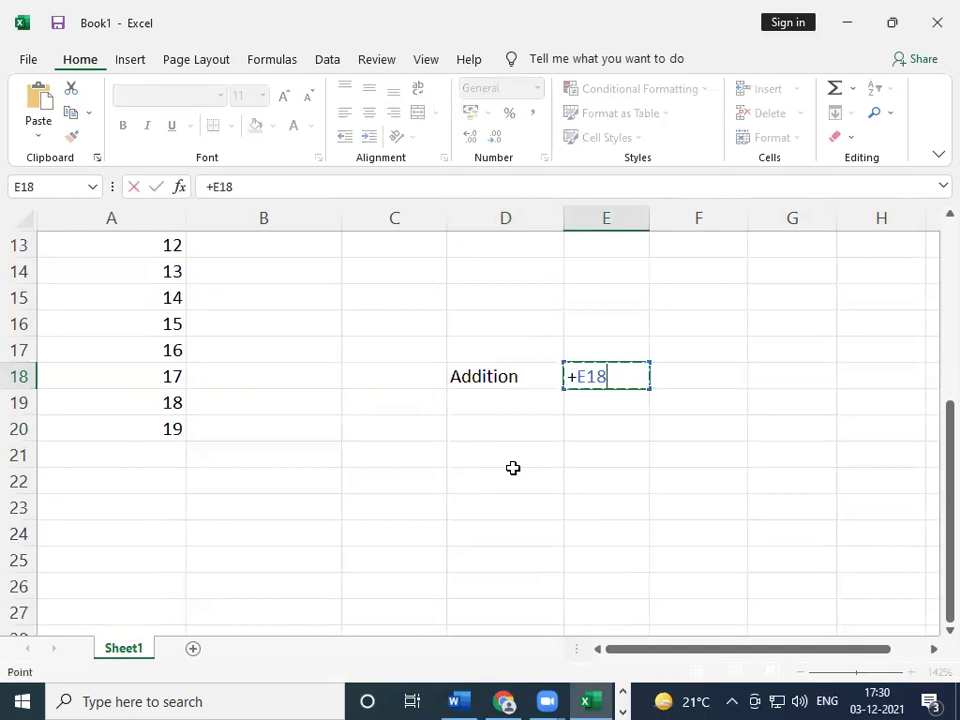
pyautogui.press('BackSpace')
pyautogui.press('BackSpace')
pyautogui.press('BackSpace')
pyautogui.press('BackSpace')
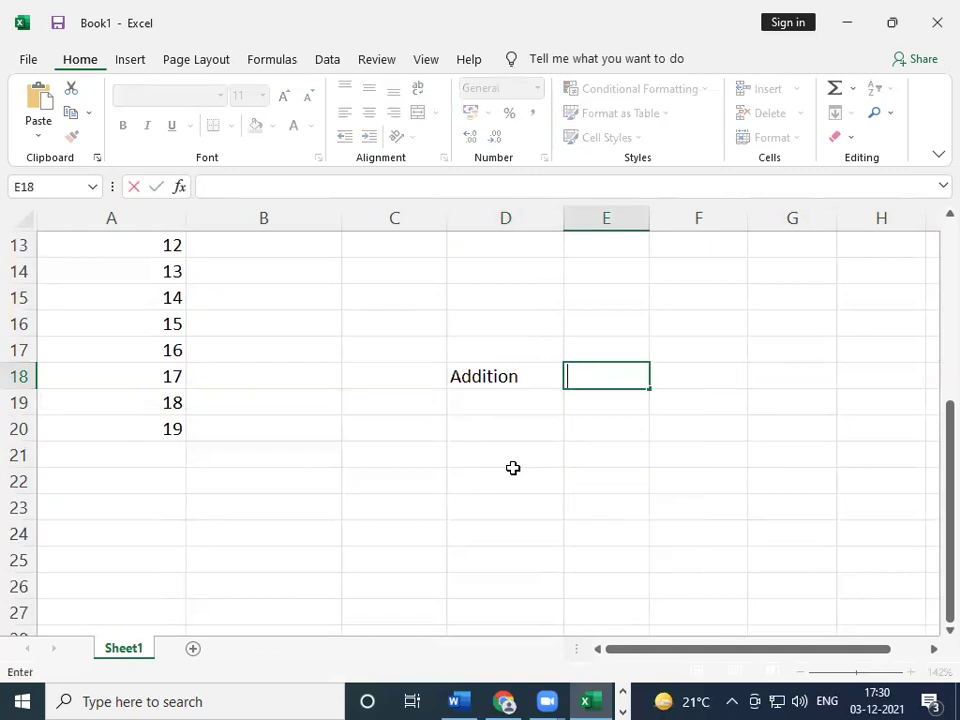
pyautogui.write('+')
pyautogui.click(618, 512)
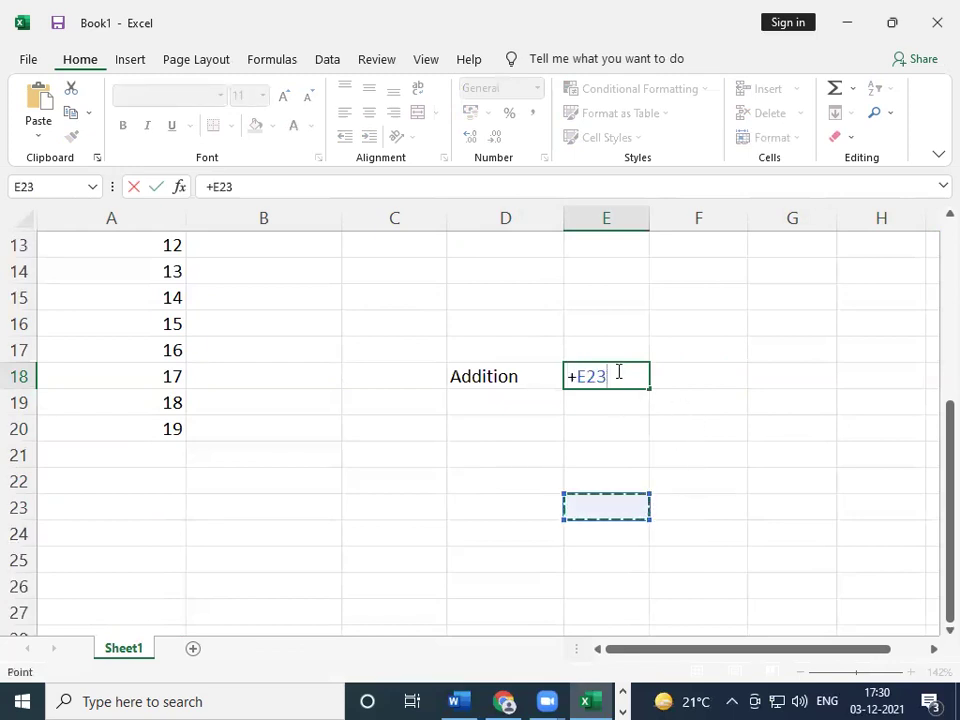
pyautogui.press('BackSpace')
pyautogui.press('BackSpace')
pyautogui.press('BackSpace')
pyautogui.press('Escape')
# - Edit the D18 label to read 'Addition(+)'
pyautogui.click(711, 379)
pyautogui.click(603, 377)
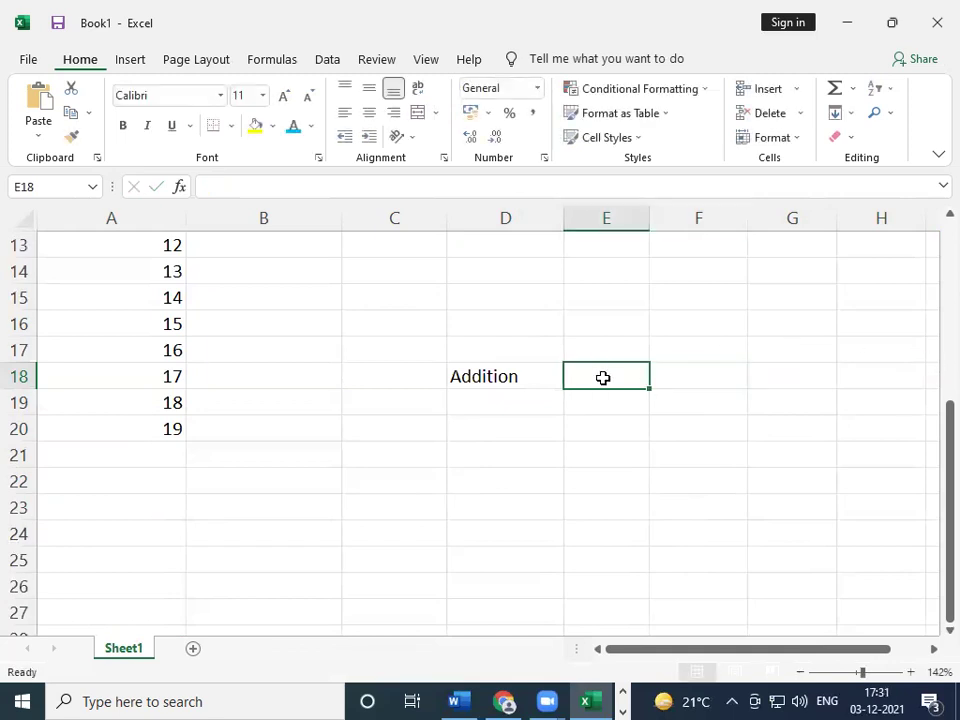
pyautogui.click(522, 369)
pyautogui.doubleClick(536, 389)
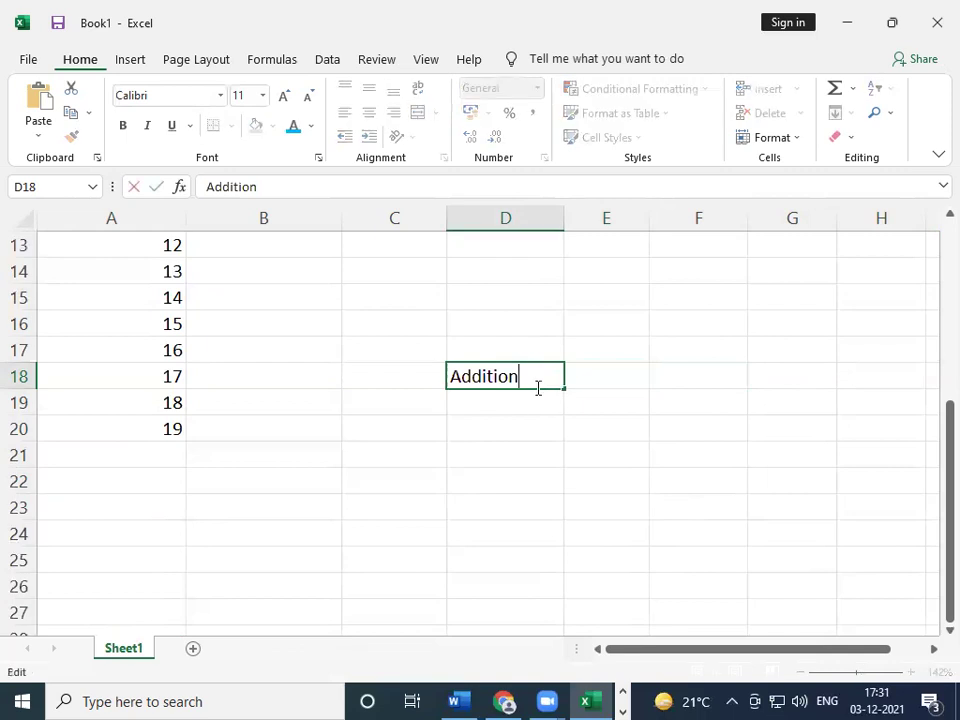
pyautogui.write('()')
pyautogui.press('Left')
pyautogui.press('Left')
pyautogui.write('+')
pyautogui.press('BackSpace')
pyautogui.press('Right')
pyautogui.write('+')
pyautogui.press('Right')
pyautogui.press('Return')
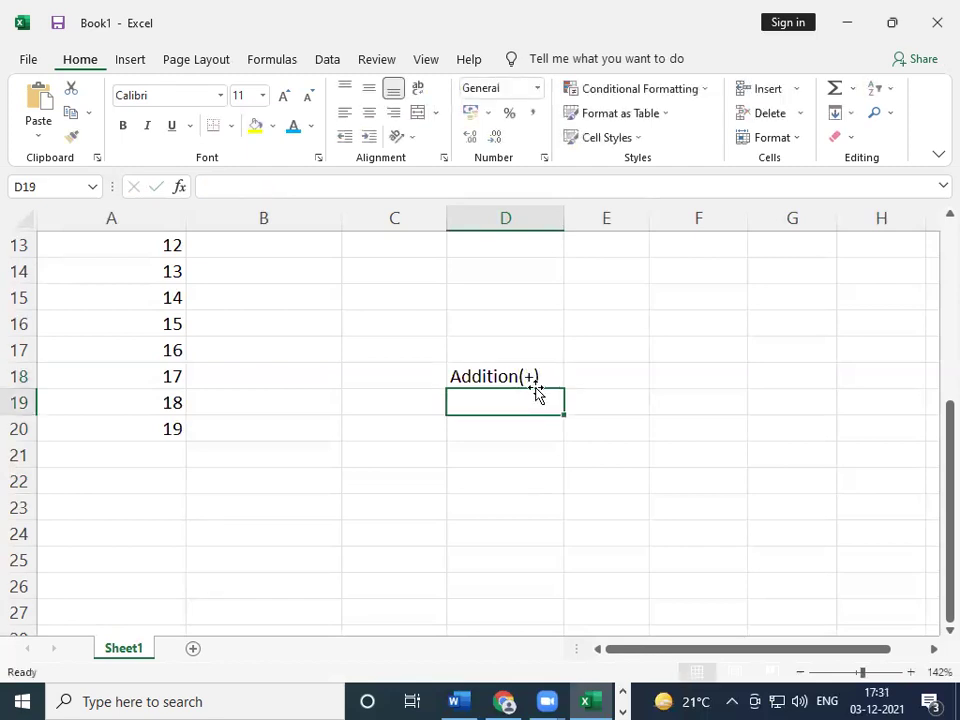
pyautogui.press('Up')
pyautogui.press('Right')
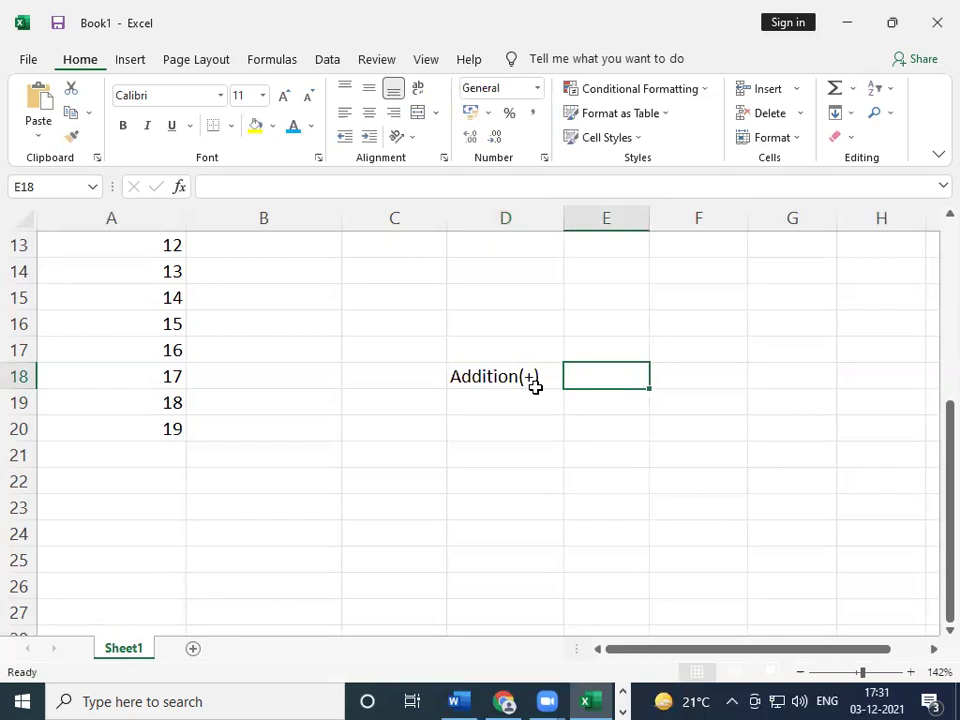
# - Enter test values 34, 45, 56 and 56 in E14:E17
pyautogui.press('Up')
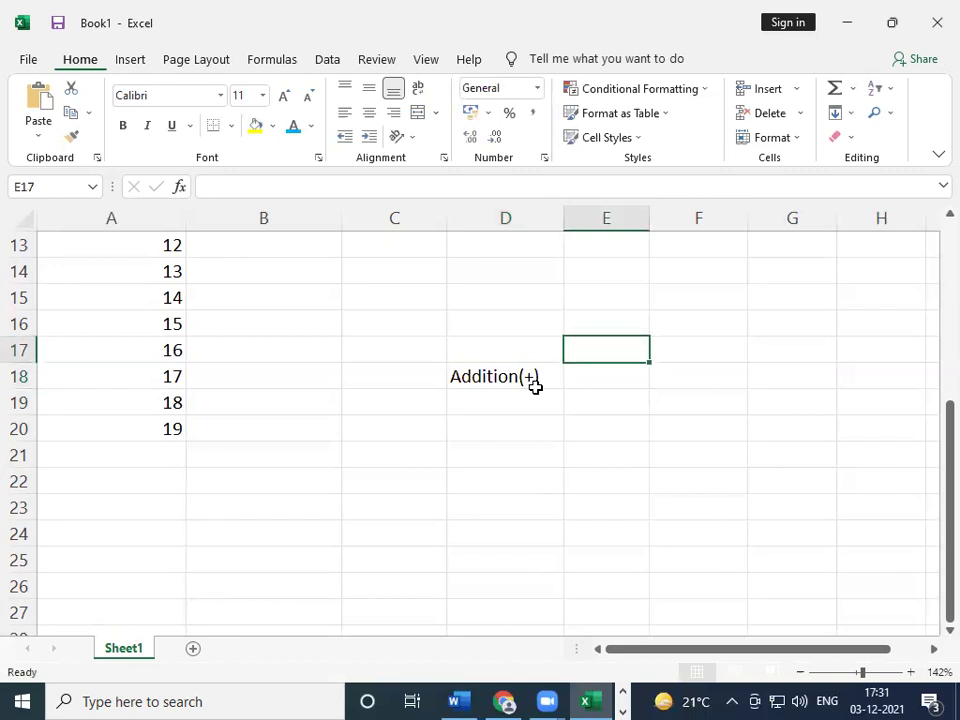
pyautogui.press('Up')
pyautogui.press('Right')
pyautogui.press('Up')
pyautogui.press('Left')
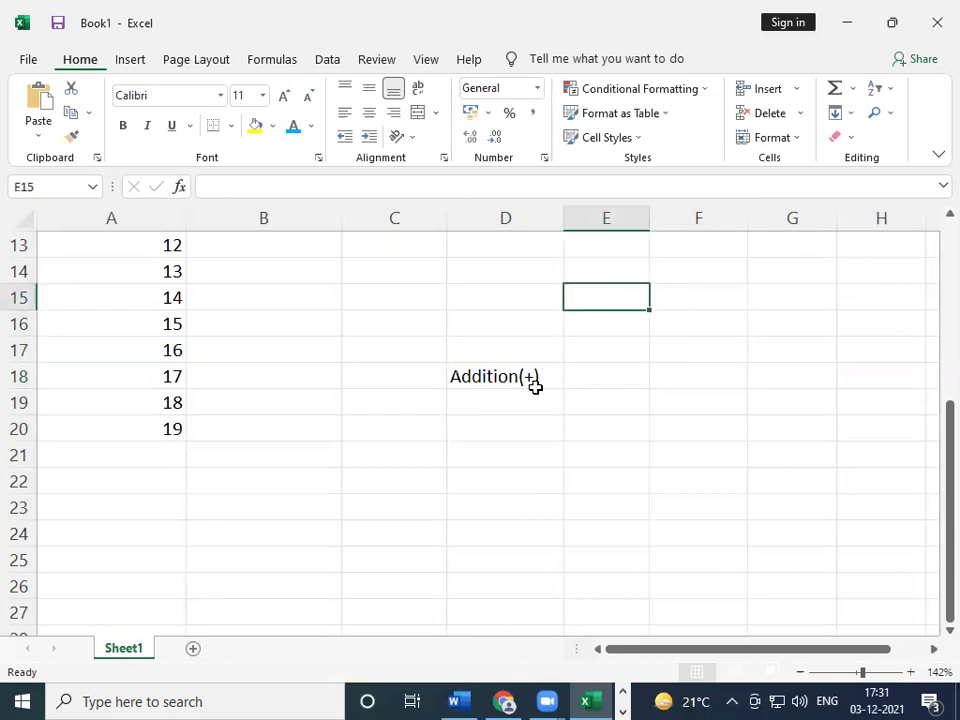
pyautogui.press('Up')
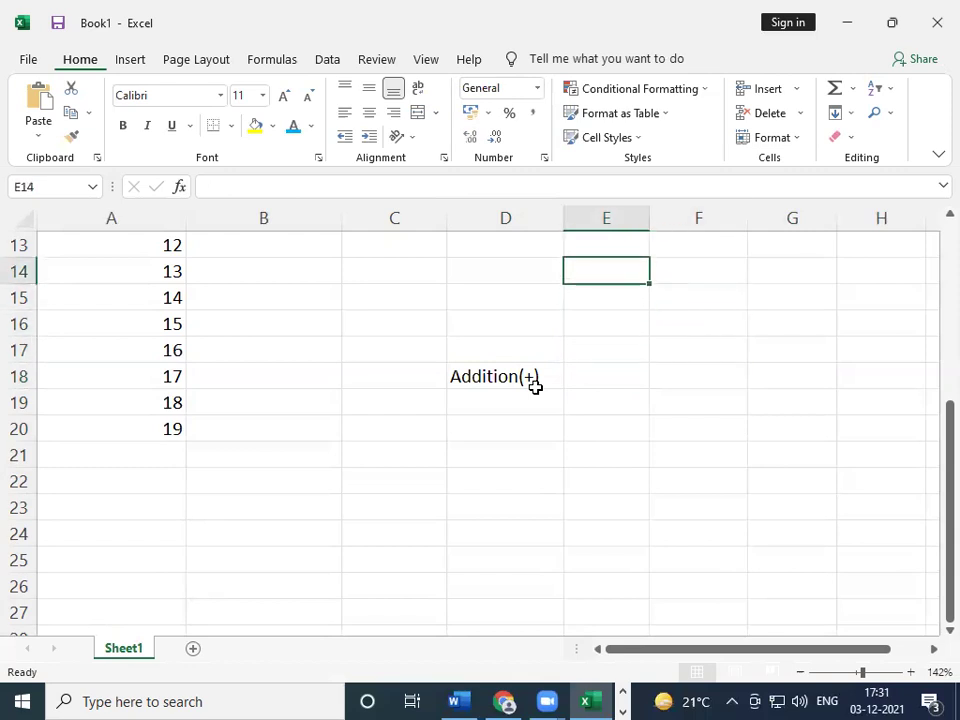
pyautogui.write('34')
pyautogui.press('Return')
pyautogui.write('45')
pyautogui.press('Return')
pyautogui.press('Return')
pyautogui.write('56')
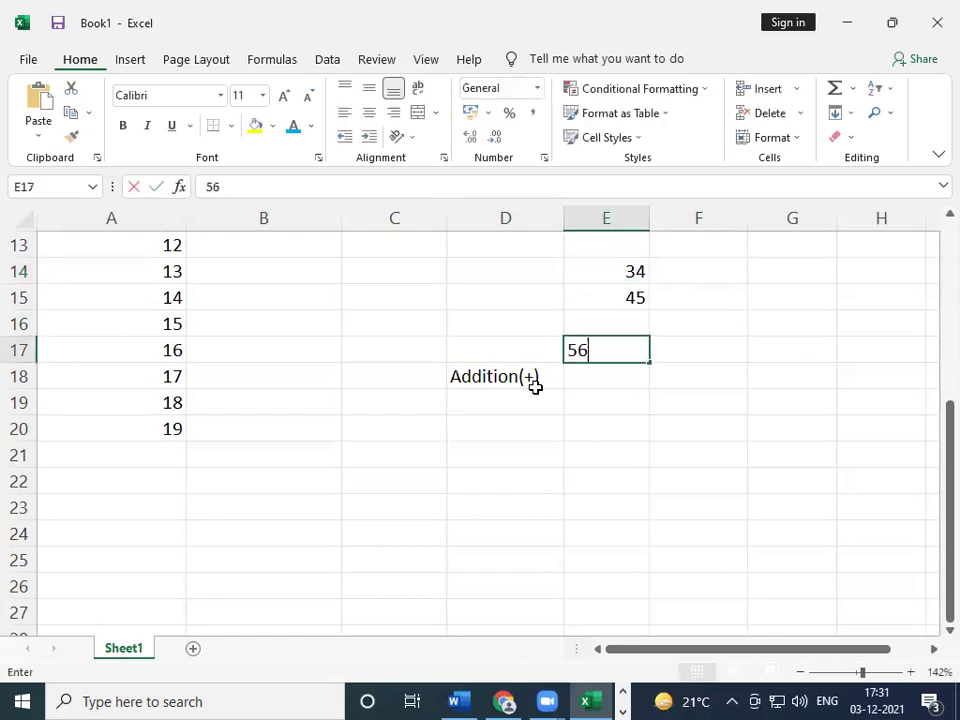
pyautogui.press('Up')
pyautogui.write('56')
pyautogui.press('Return')
pyautogui.press('Return')
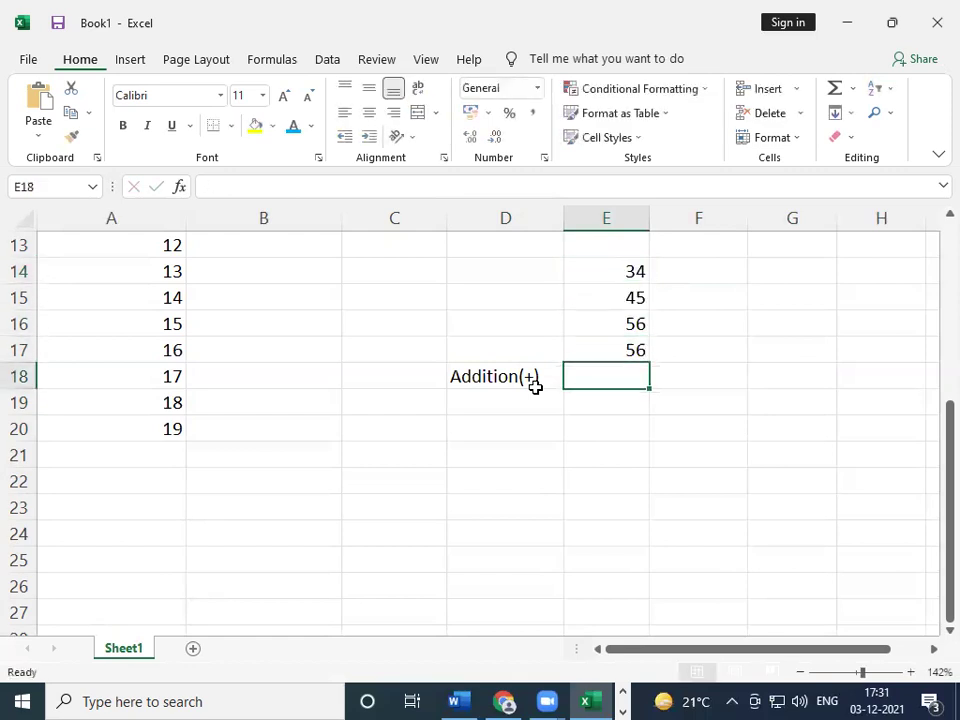
# - Total them in E18 with =E14+E15+E16+E17, giving 191
pyautogui.write('=')
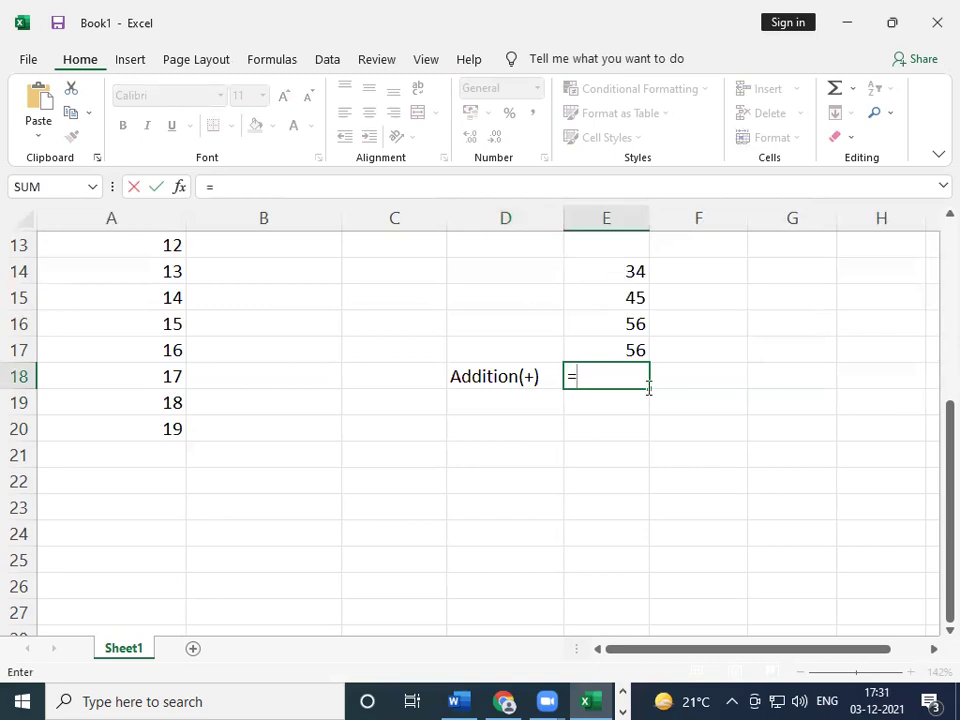
pyautogui.click(615, 271)
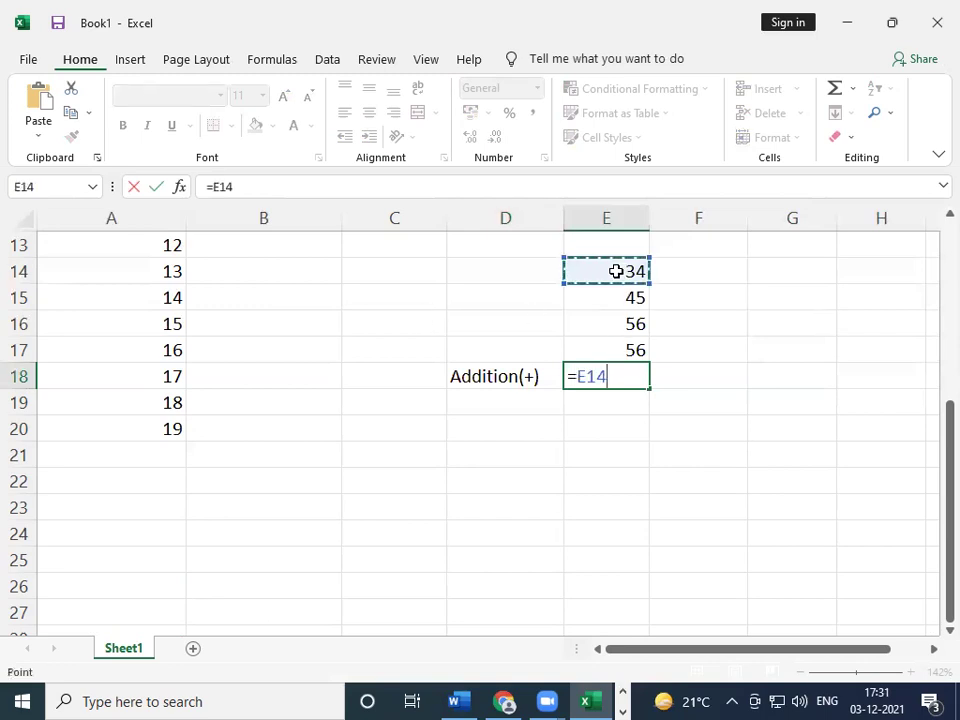
pyautogui.write('+')
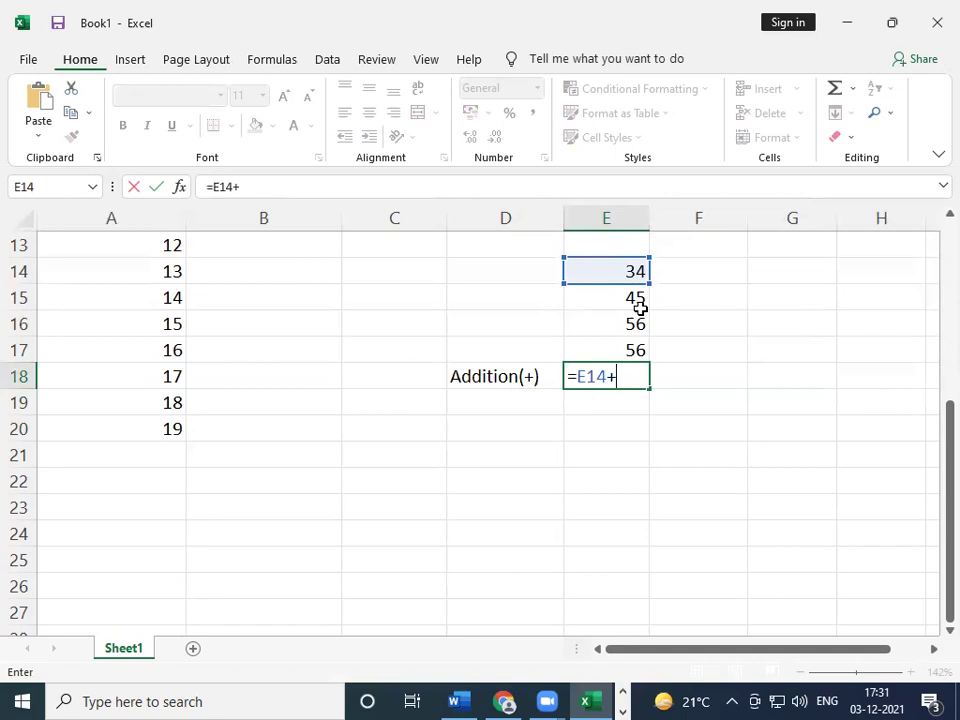
pyautogui.click(640, 307)
pyautogui.write('+')
pyautogui.click(636, 325)
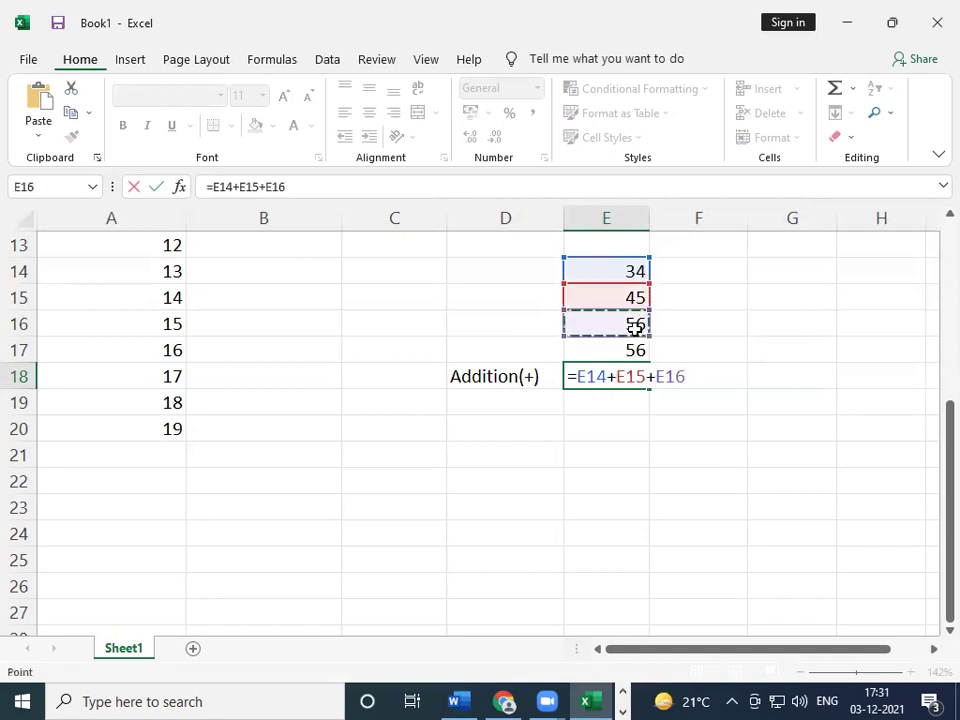
pyautogui.write('+')
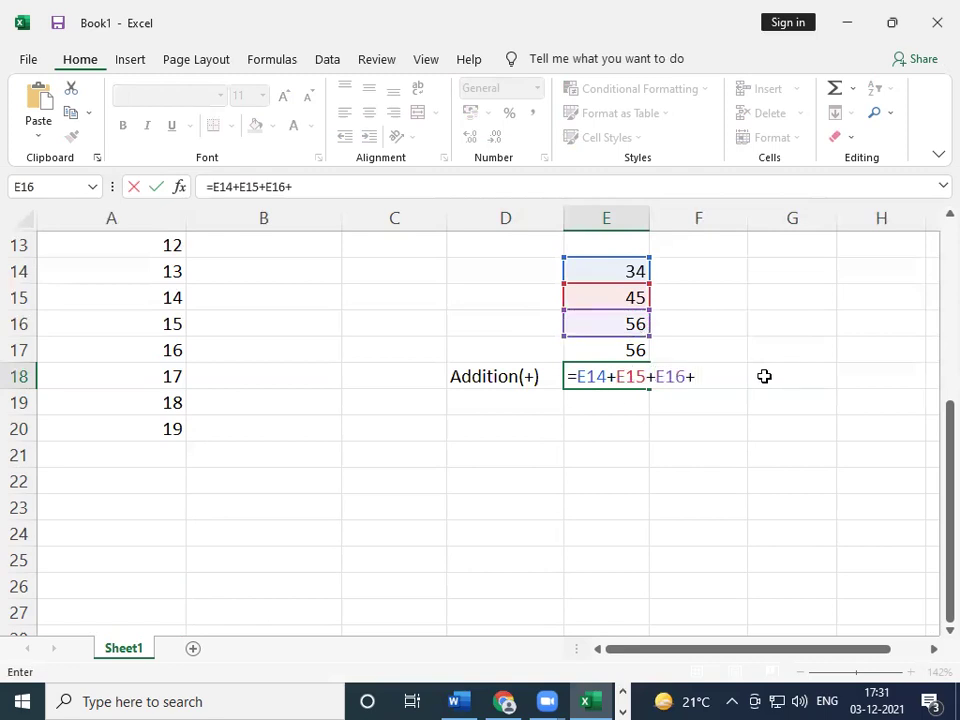
pyautogui.click(636, 345)
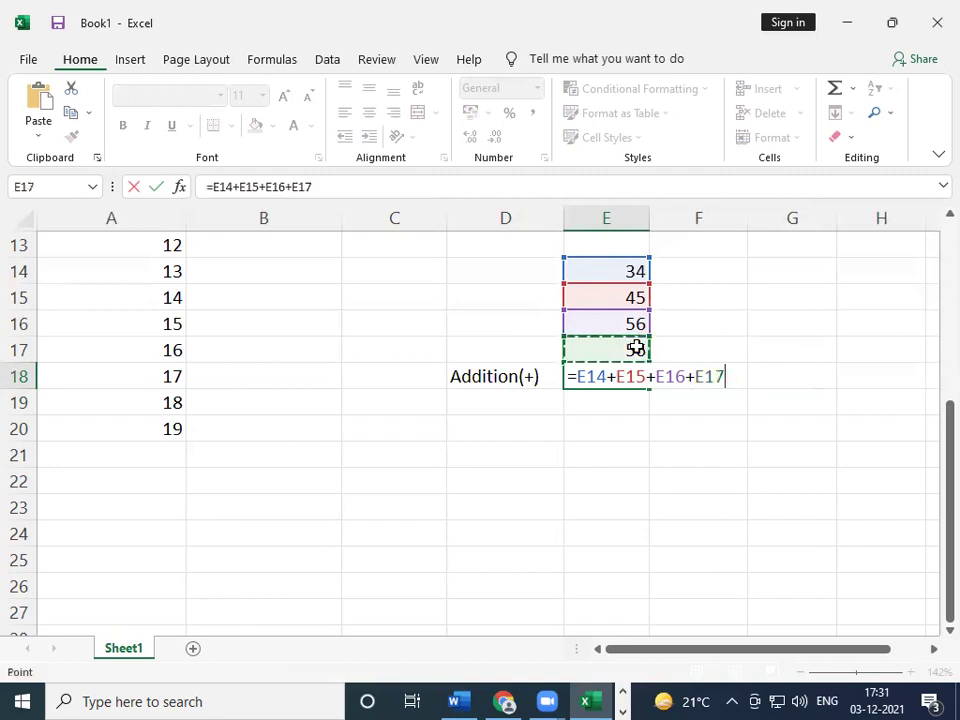
pyautogui.press('Return')
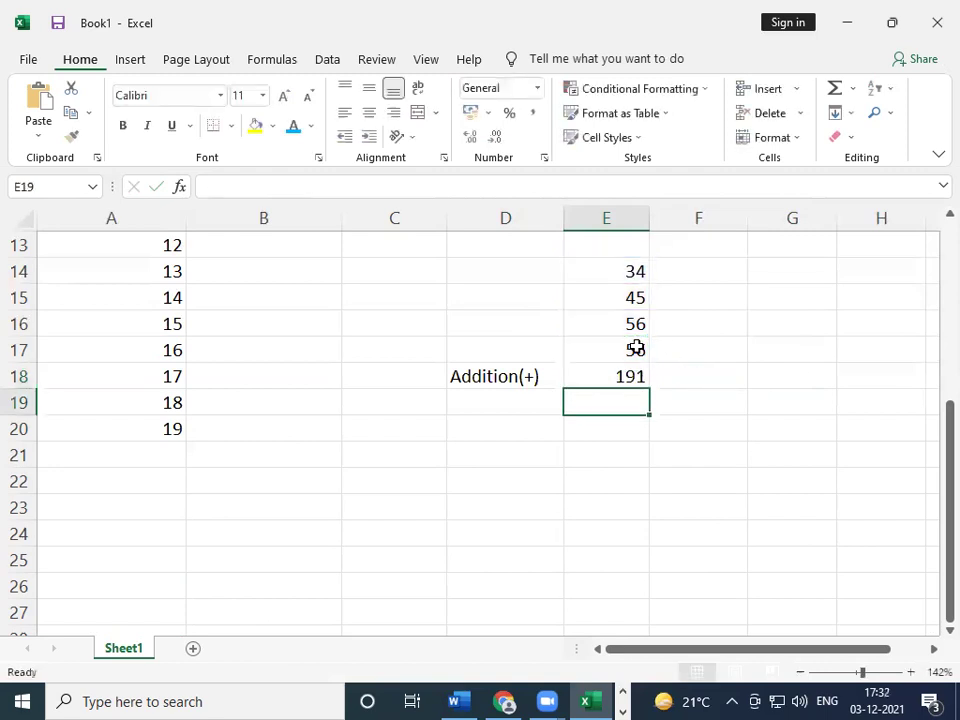
# - Check the E18 total formula and add a 'Multiply' heading in F13
pyautogui.click(614, 377)
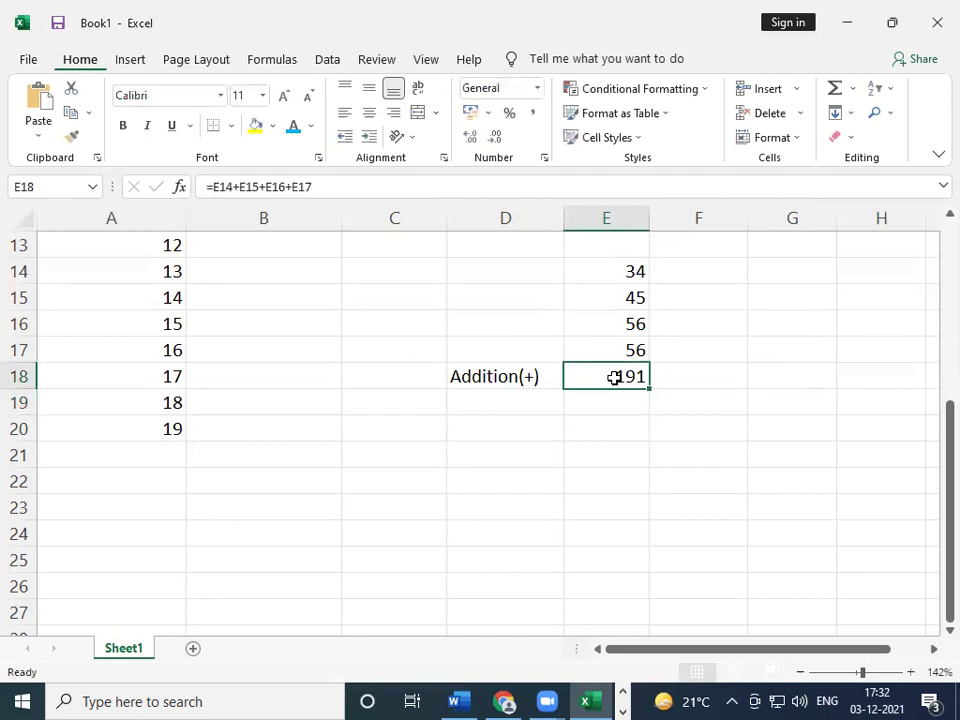
pyautogui.click(517, 404)
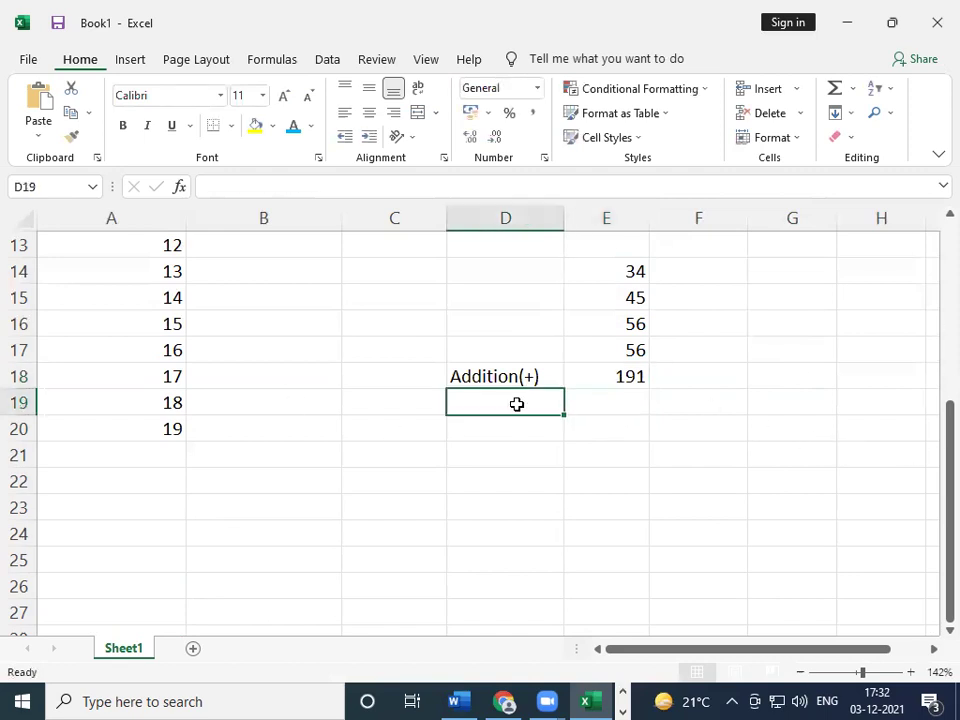
pyautogui.click(687, 247)
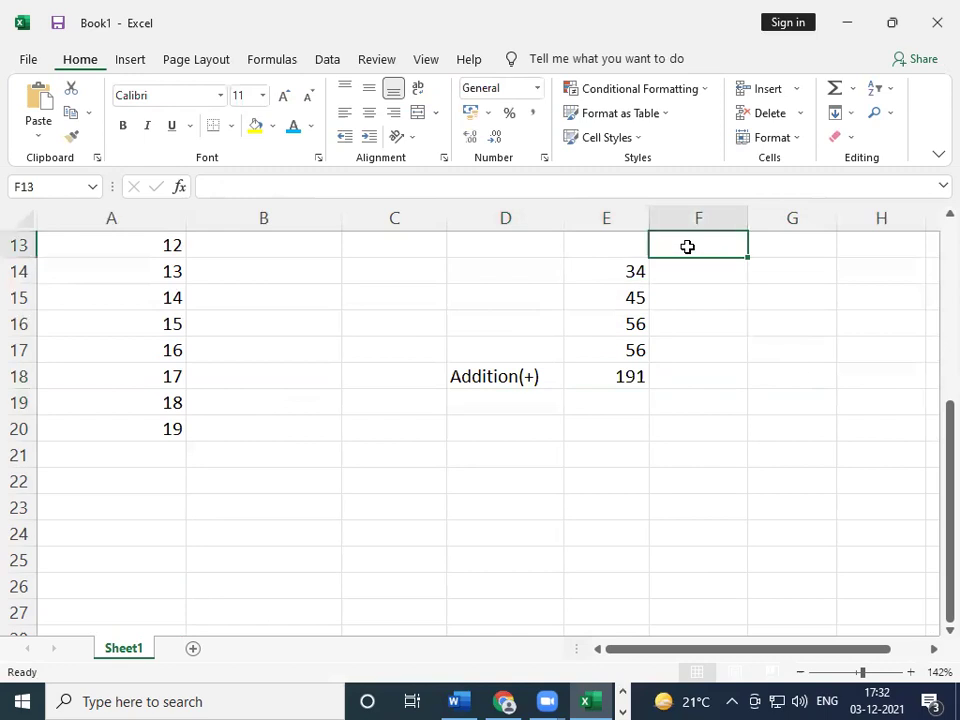
pyautogui.write('Mu')
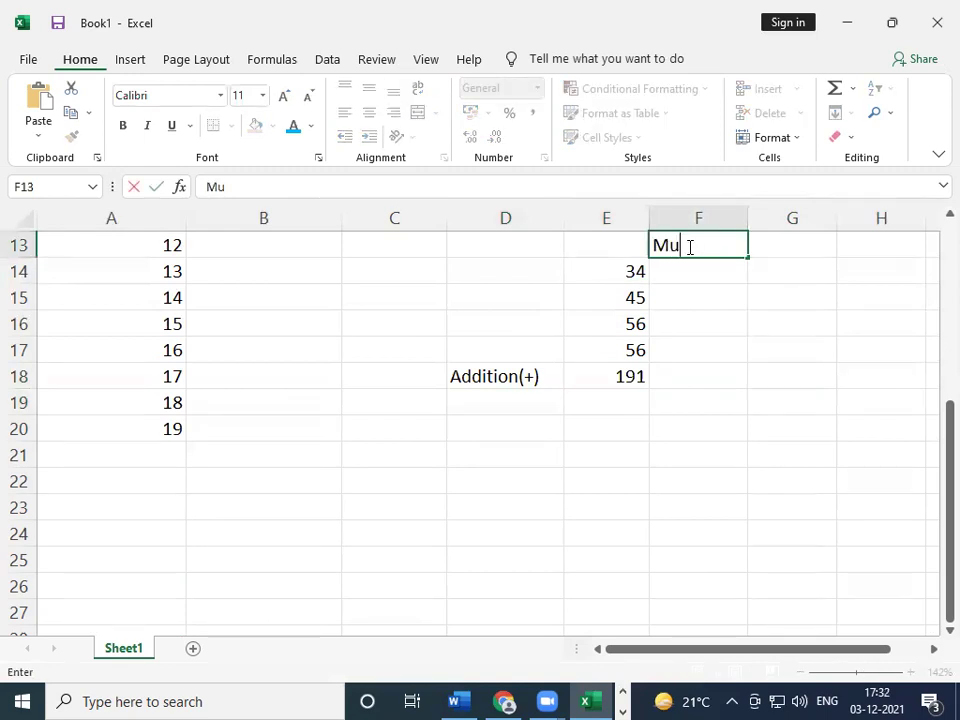
pyautogui.write('ltiply')
pyautogui.press('Return')
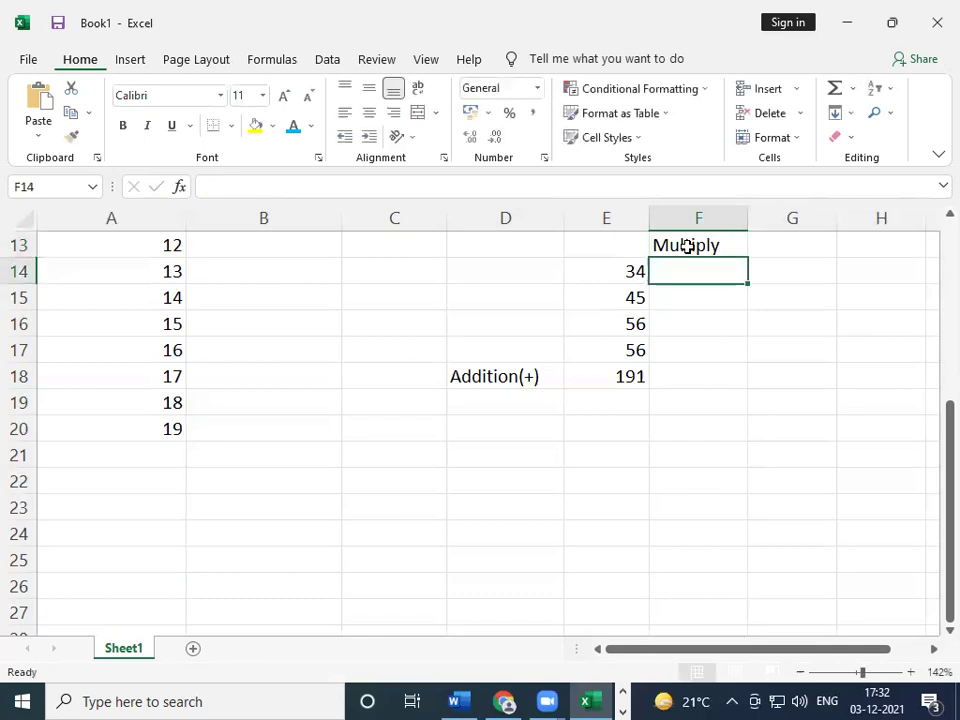
# - Replace the 45 in E15 with 5
pyautogui.press('Down')
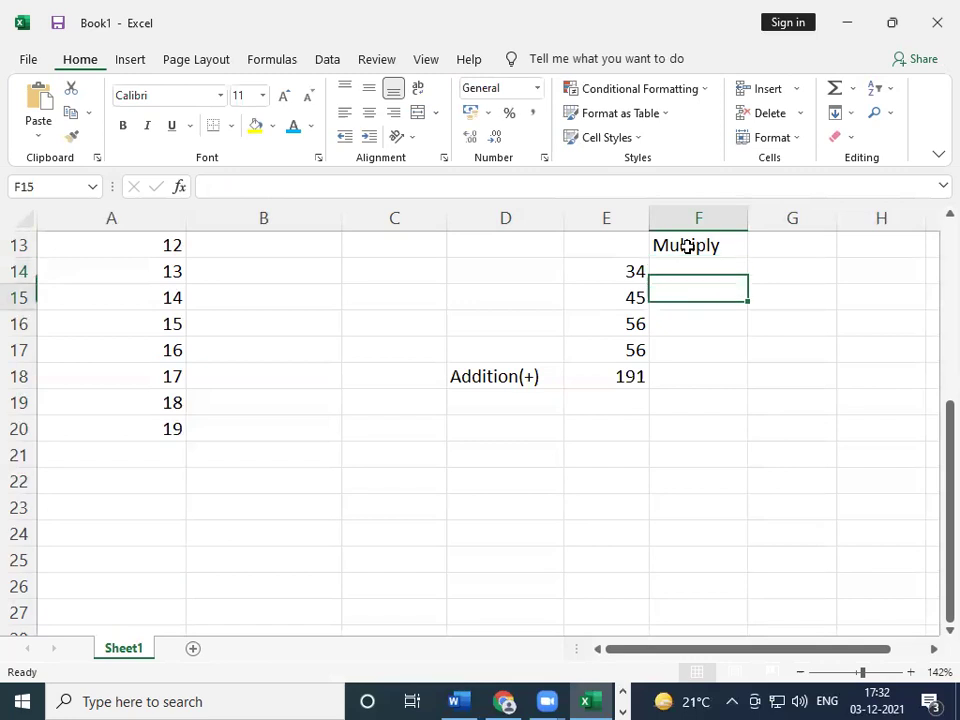
pyautogui.press('Left')
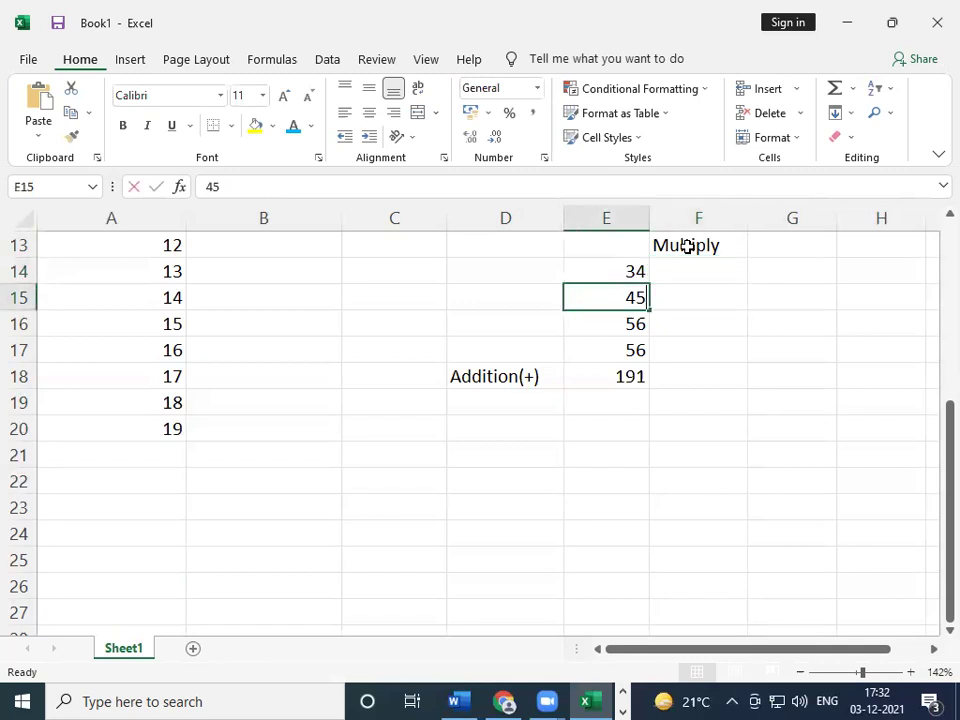
pyautogui.write('5')
pyautogui.press('Tab')
pyautogui.press('Up')
# - Enter =E14*5 in F14 to get 170
pyautogui.write('=')
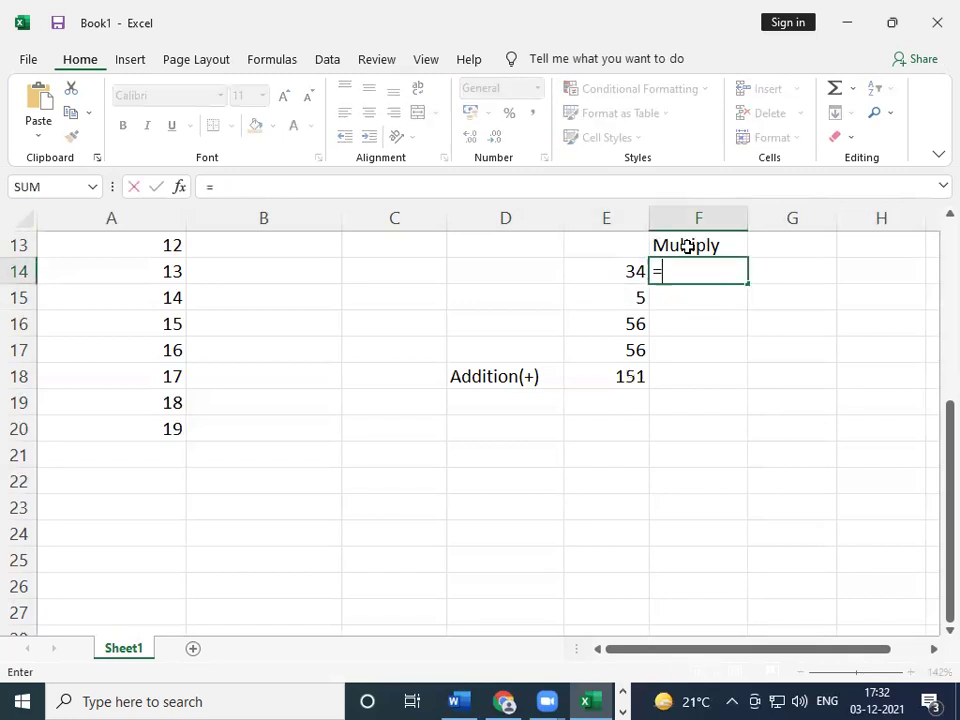
pyautogui.click(632, 270)
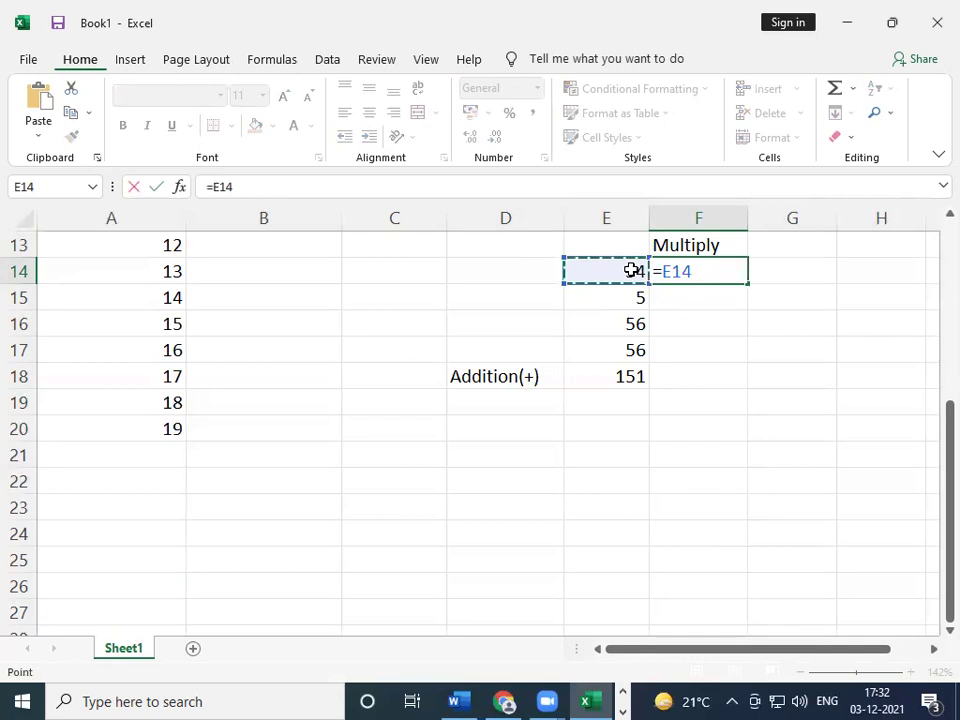
pyautogui.write('*')
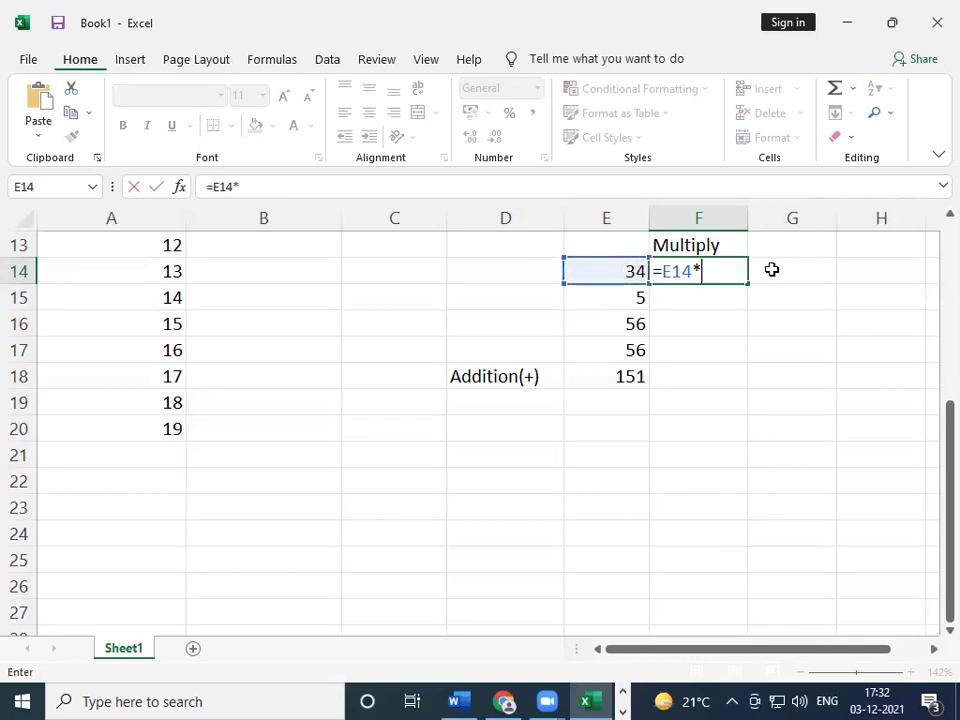
pyautogui.click(614, 303)
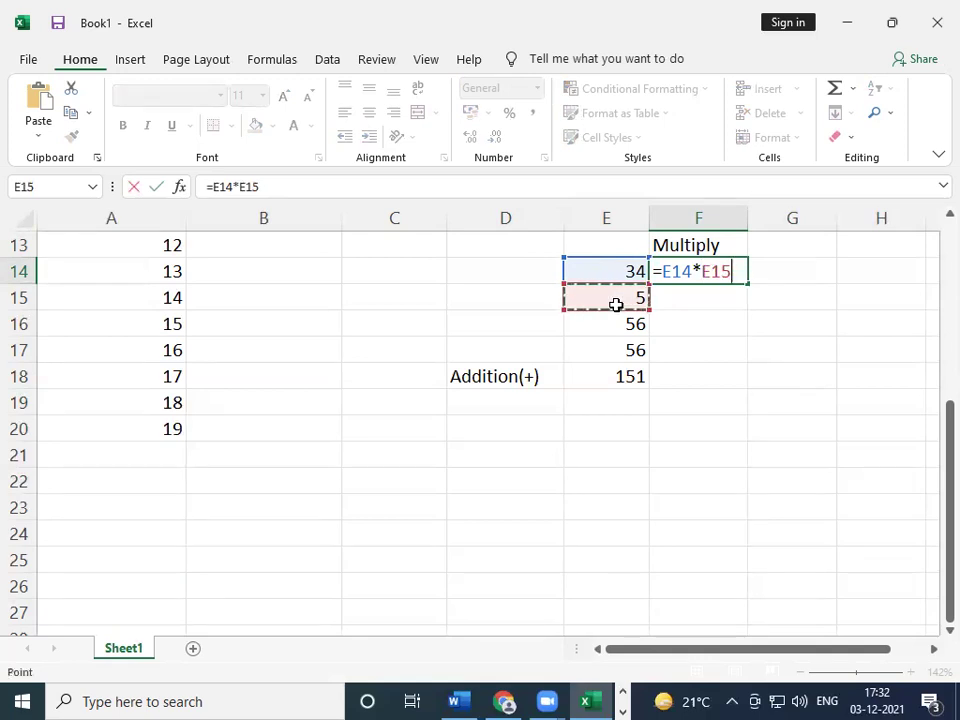
pyautogui.press('BackSpace')
pyautogui.press('BackSpace')
pyautogui.press('BackSpace')
pyautogui.write('5')
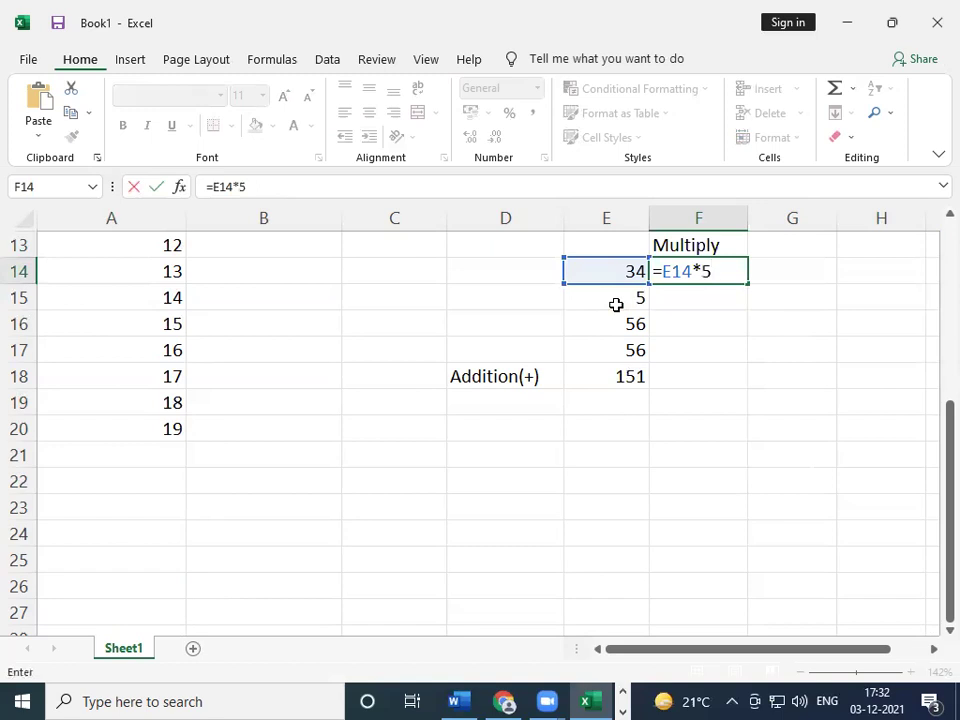
pyautogui.press('Return')
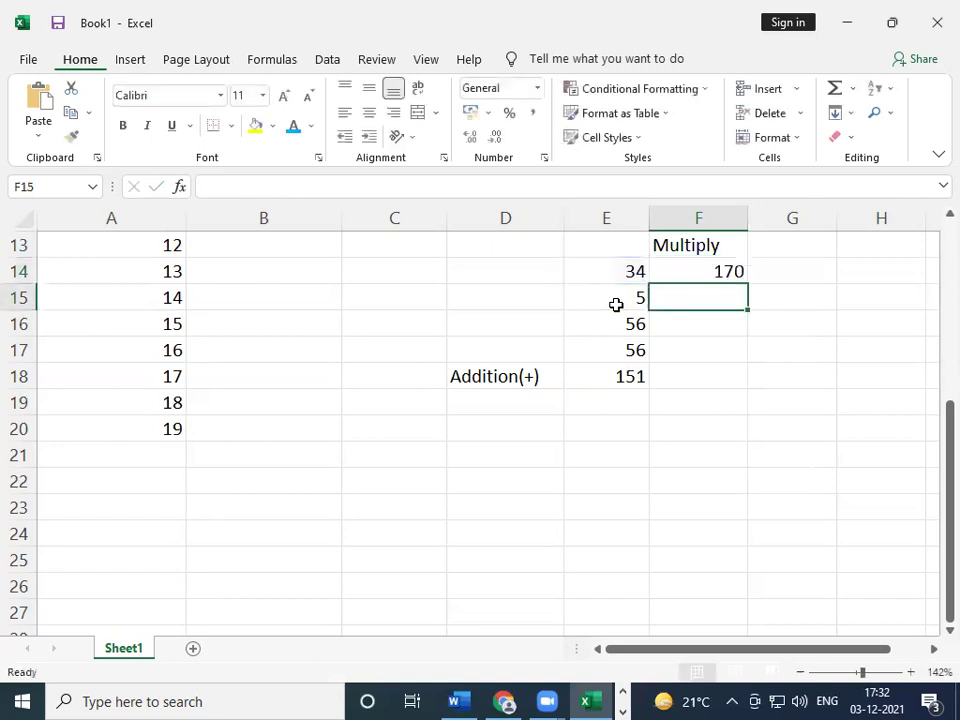
# - Type the heading 'Devide' in G13
pyautogui.press('Up')
pyautogui.press('Up')
pyautogui.press('Right')
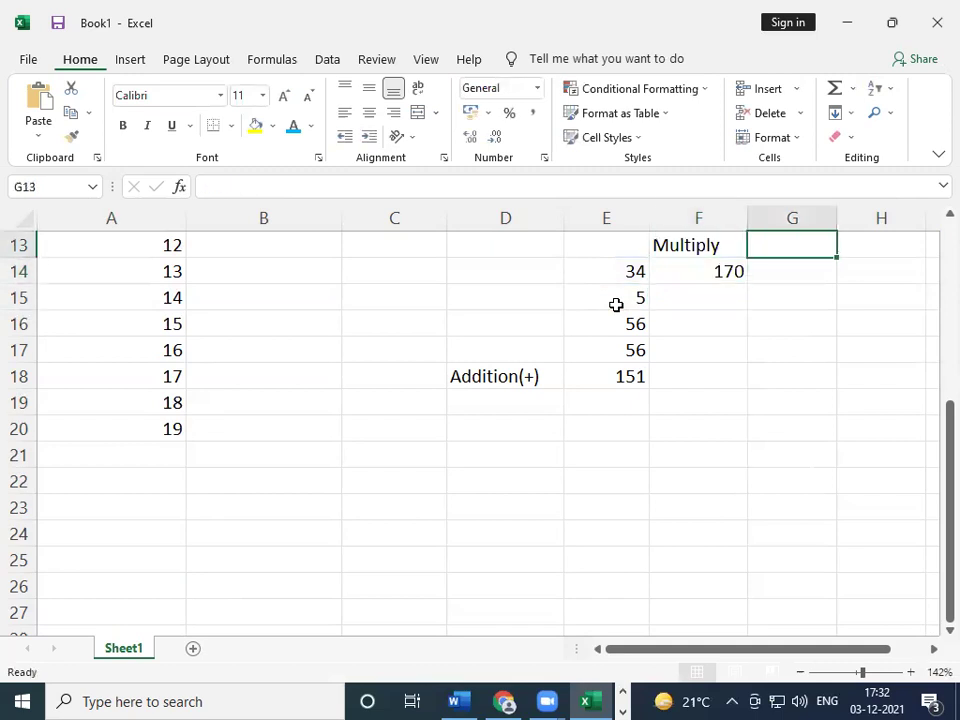
pyautogui.write('D')
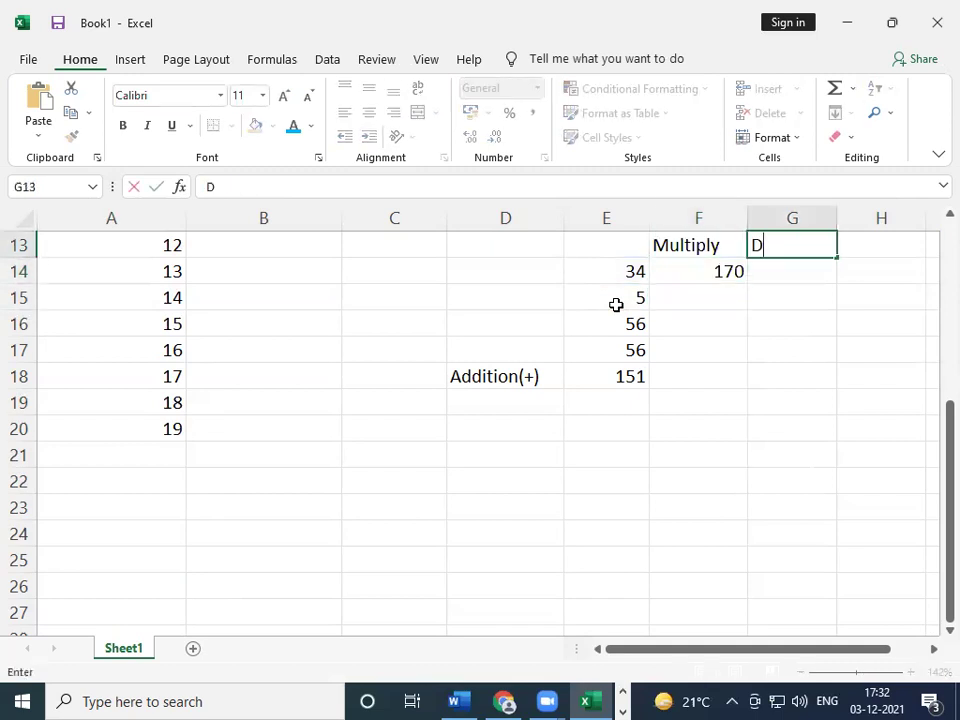
pyautogui.write('evide')
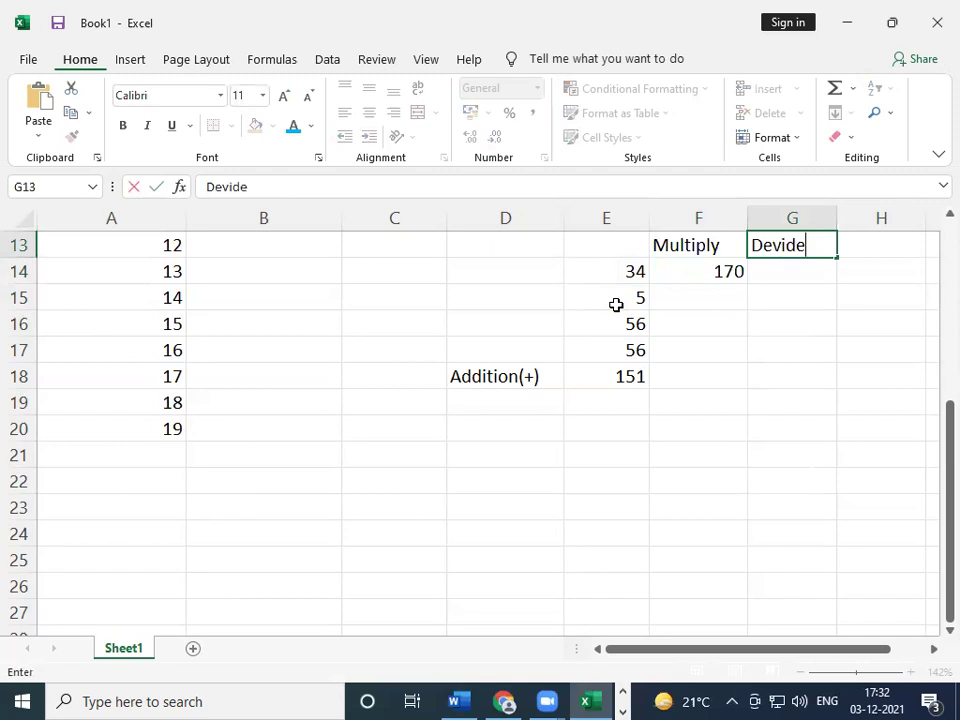
pyautogui.press('Return')
pyautogui.press('Up')
pyautogui.press('Down')
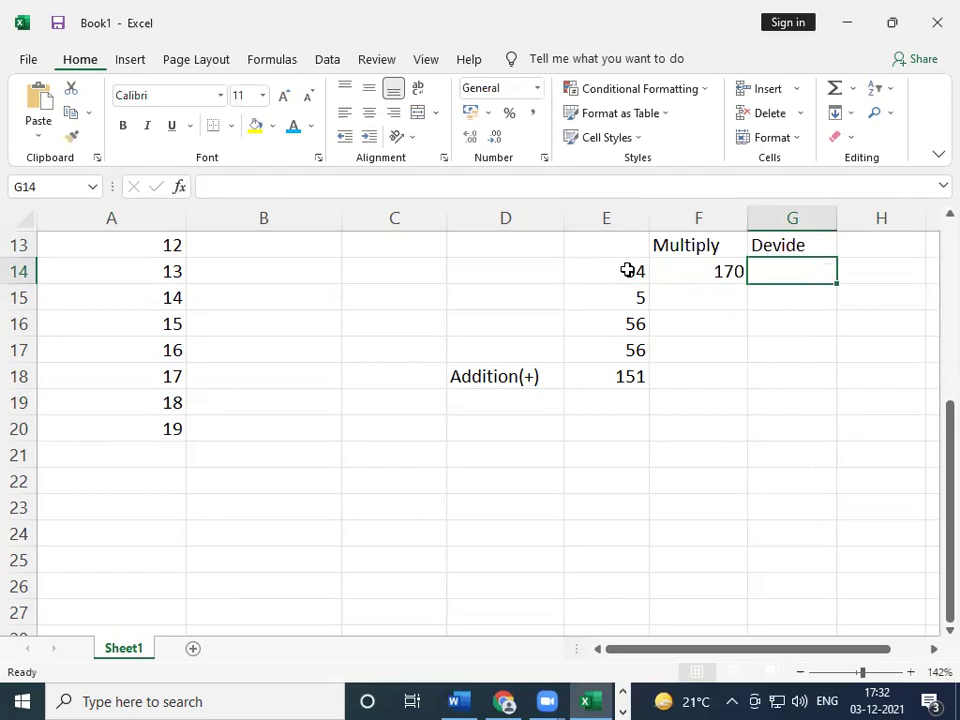
# - Enter =E14/E15 in G14, showing 6.8
pyautogui.write('=')
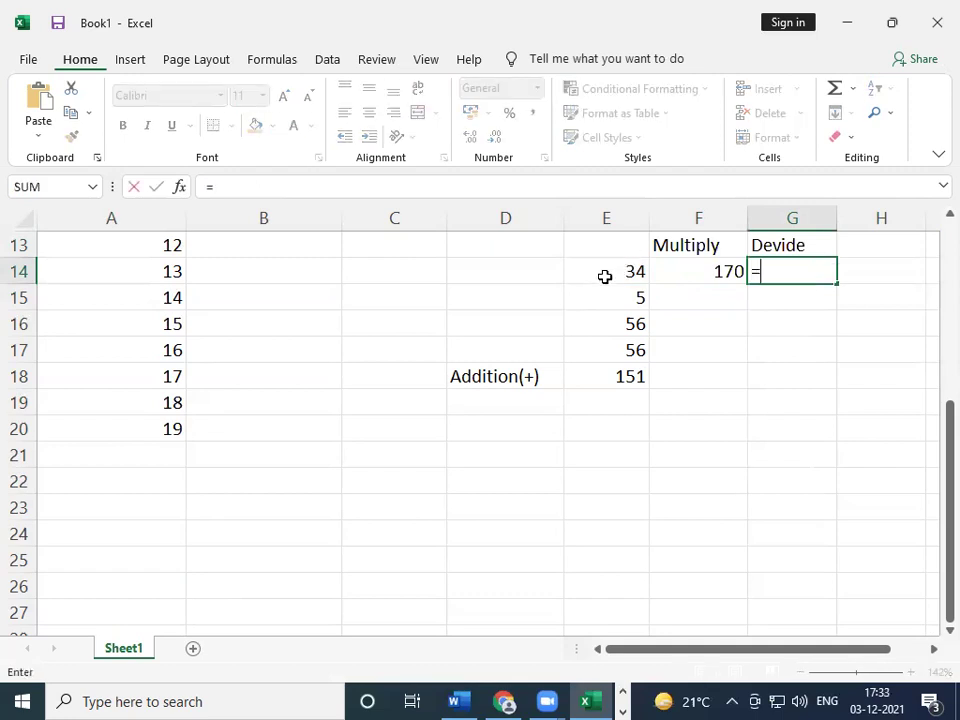
pyautogui.click(604, 276)
pyautogui.write('/')
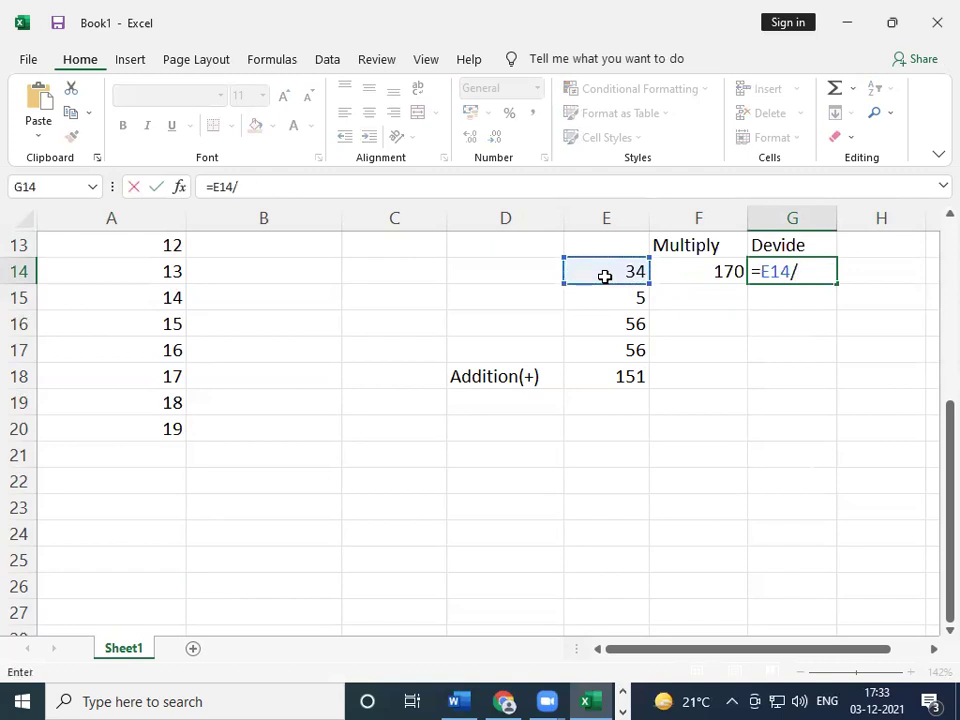
pyautogui.press('BackSpace')
pyautogui.write('\\')
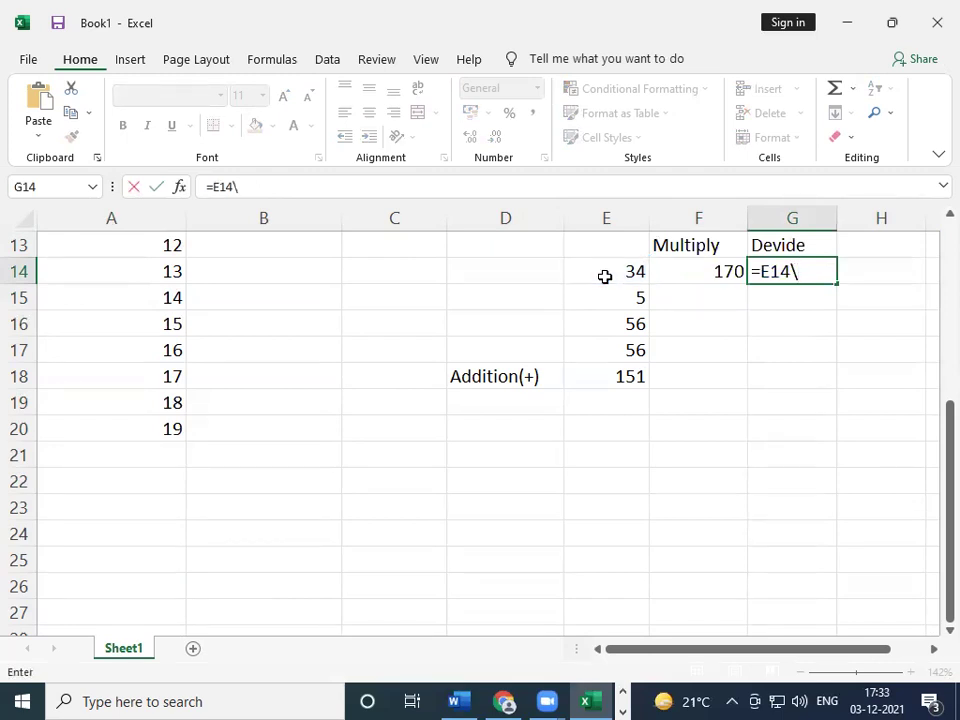
pyautogui.press('BackSpace')
pyautogui.write('/')
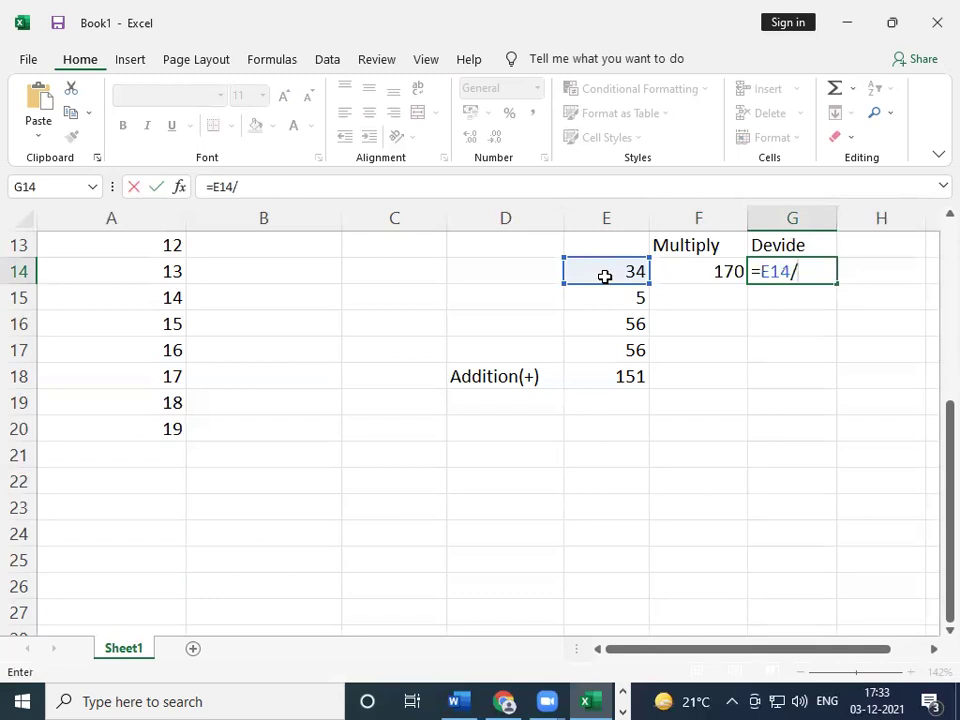
pyautogui.click(624, 298)
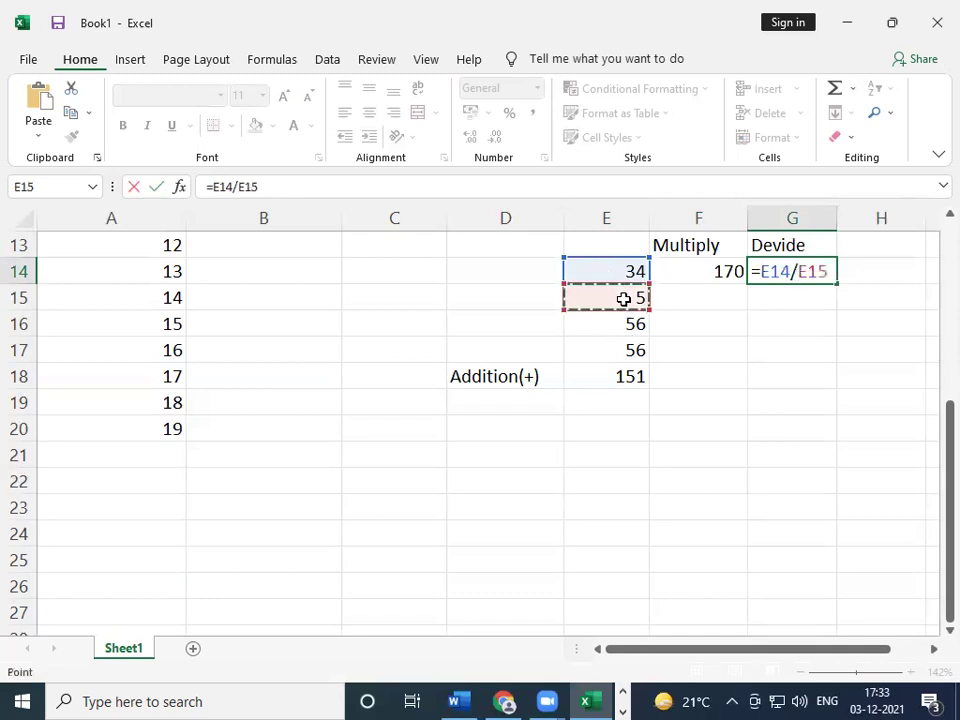
pyautogui.press('Return')
pyautogui.press('Up')
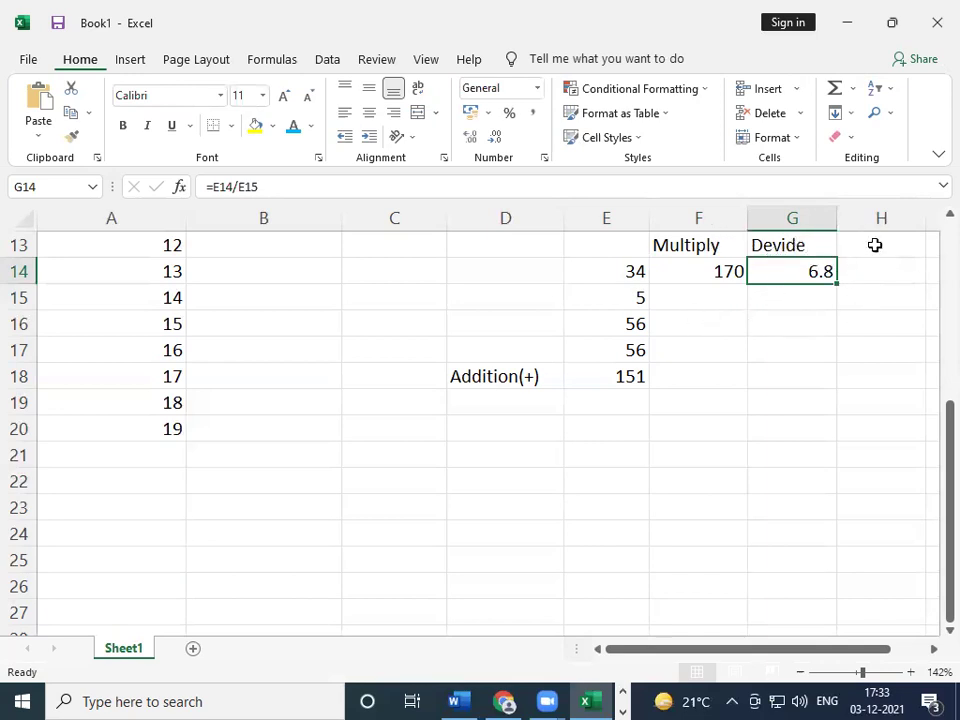
pyautogui.click(875, 245)
# - Type 'Subtraction' in H13 and autofit column H to fit it
pyautogui.write('Subs')
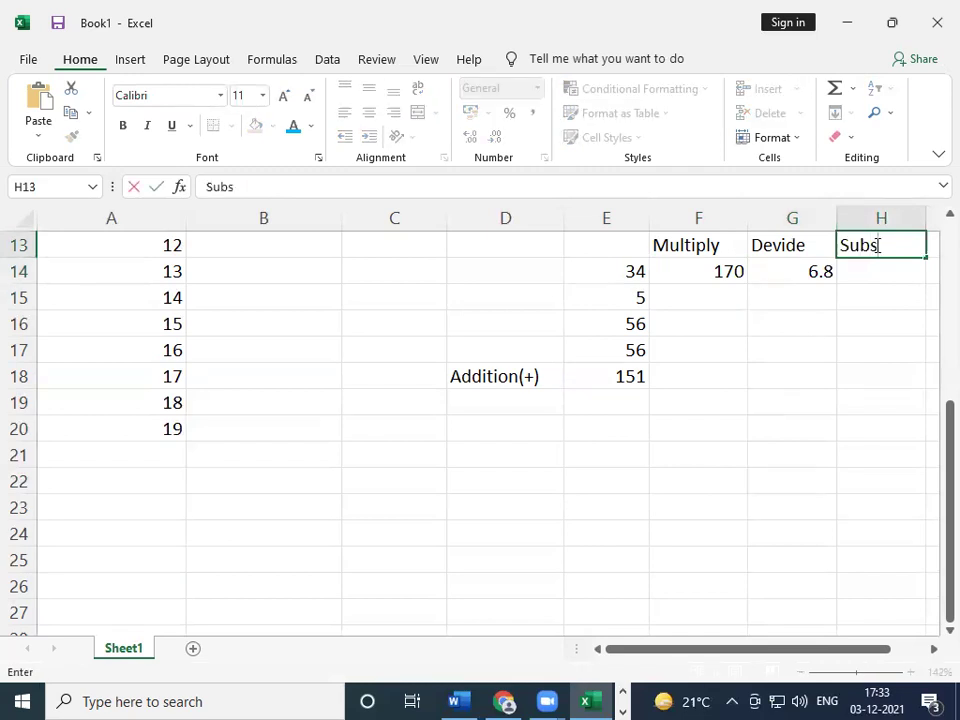
pyautogui.press('BackSpace')
pyautogui.write('ta')
pyautogui.press('BackSpace')
pyautogui.write('ra')
pyautogui.write('tion')
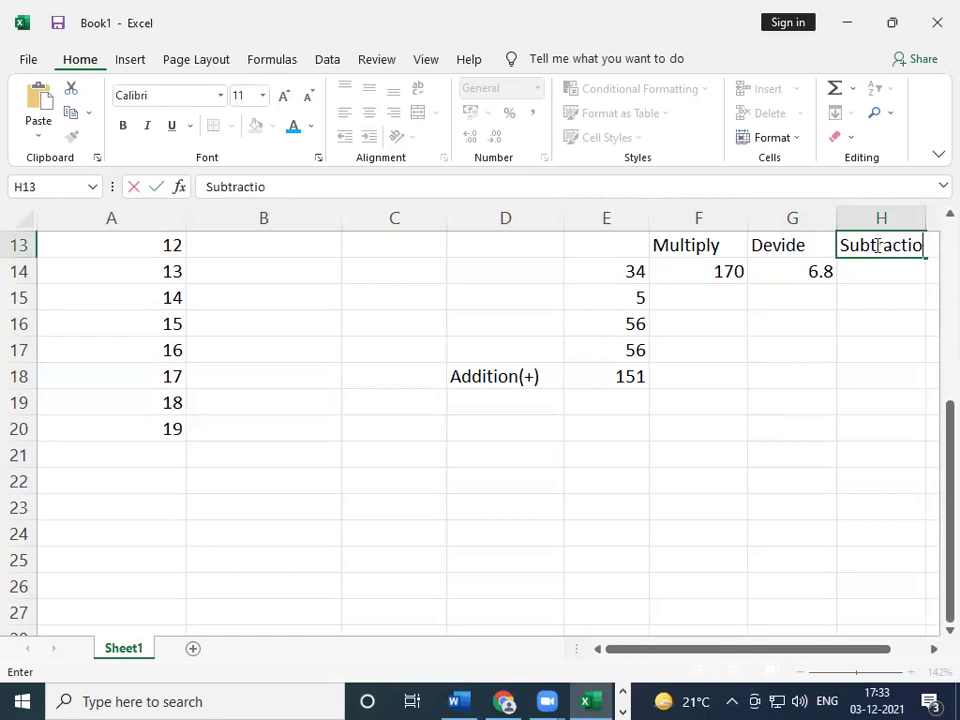
pyautogui.press('Return')
pyautogui.press('Return')
pyautogui.press('Up')
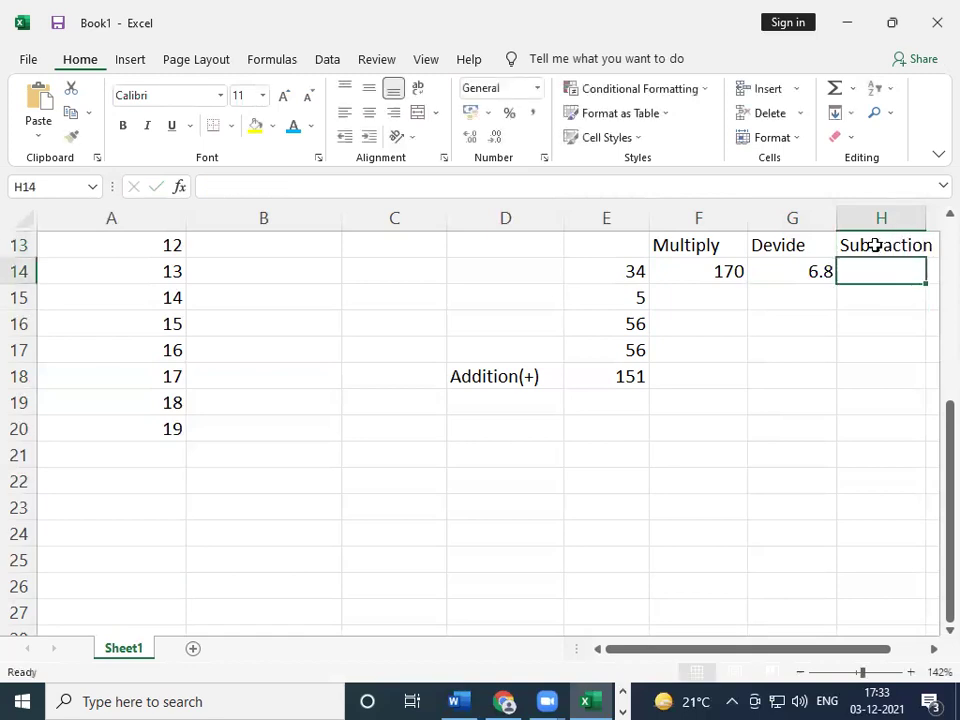
pyautogui.doubleClick(930, 219)
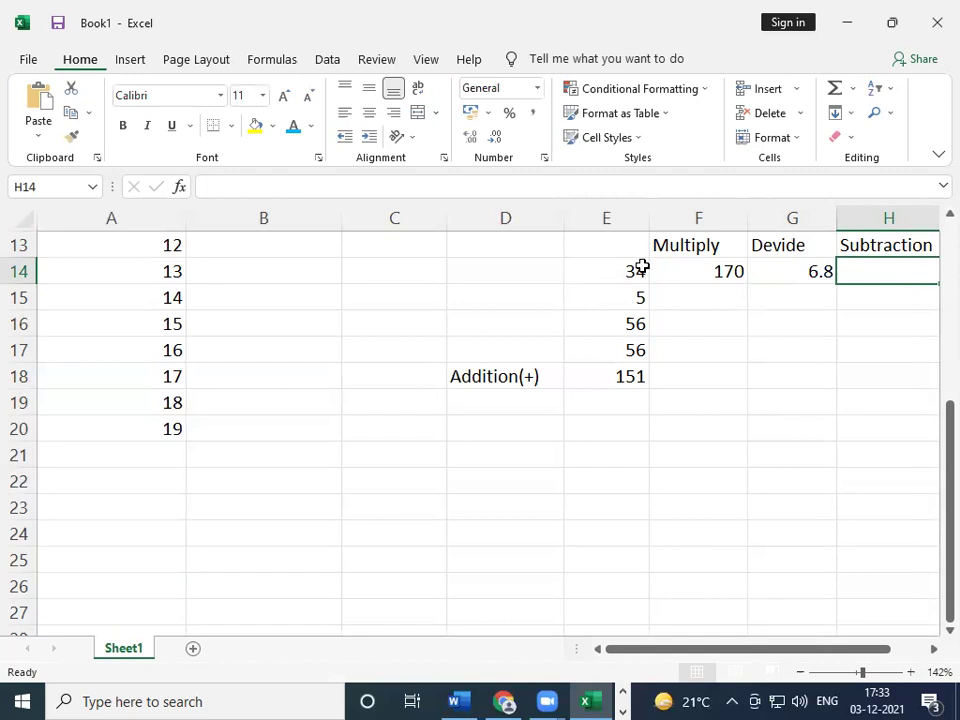
# - Enter =E16-E14 in H14, returning 22
pyautogui.write('=')
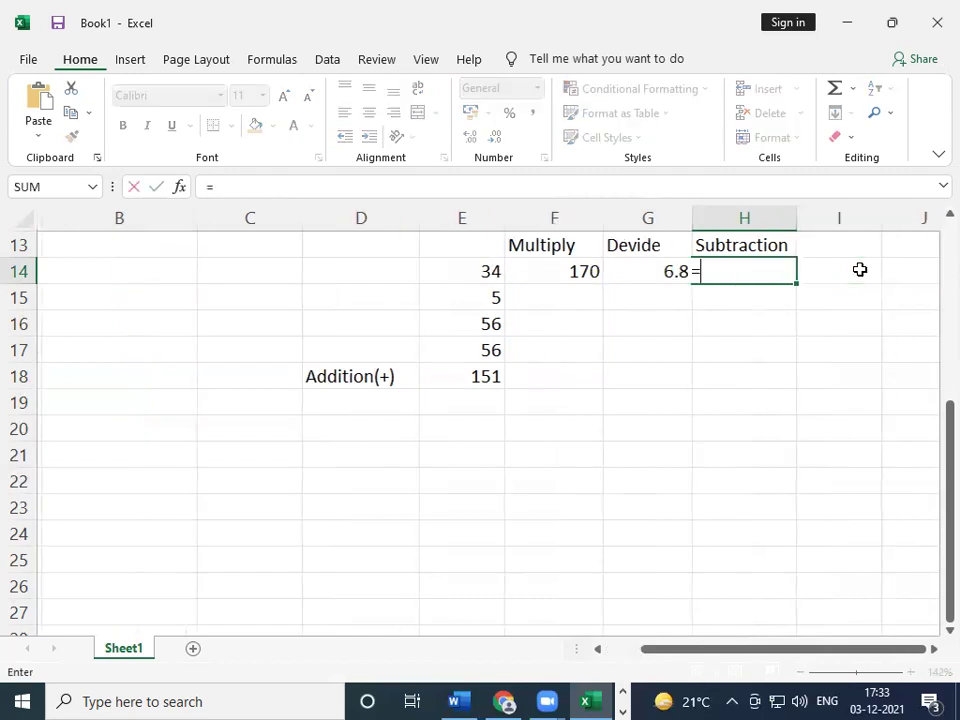
pyautogui.click(468, 329)
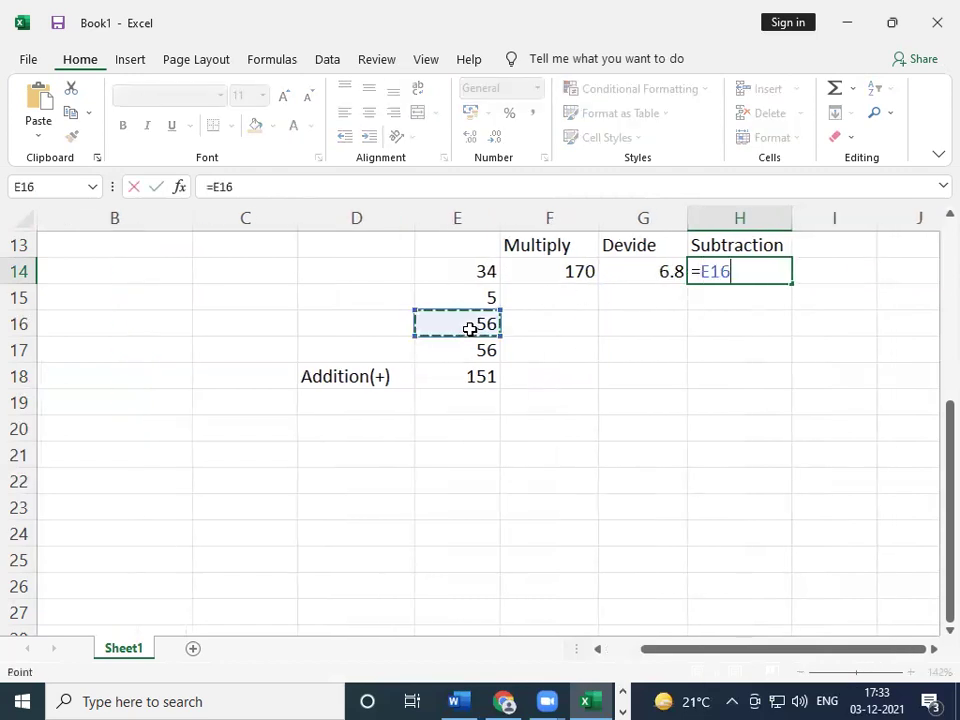
pyautogui.write('-')
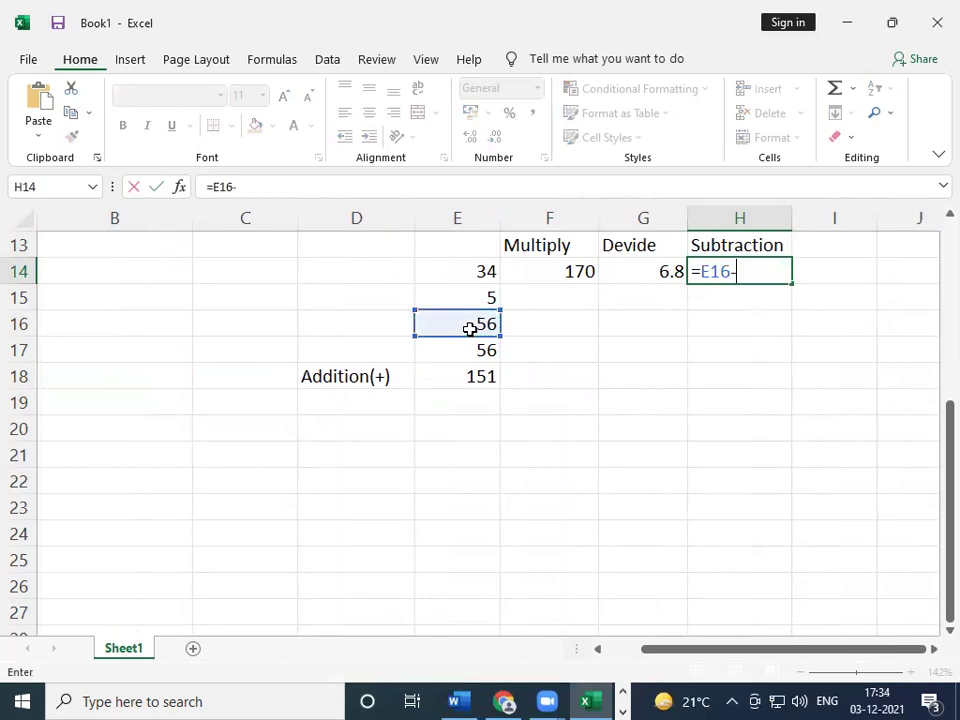
pyautogui.click(488, 269)
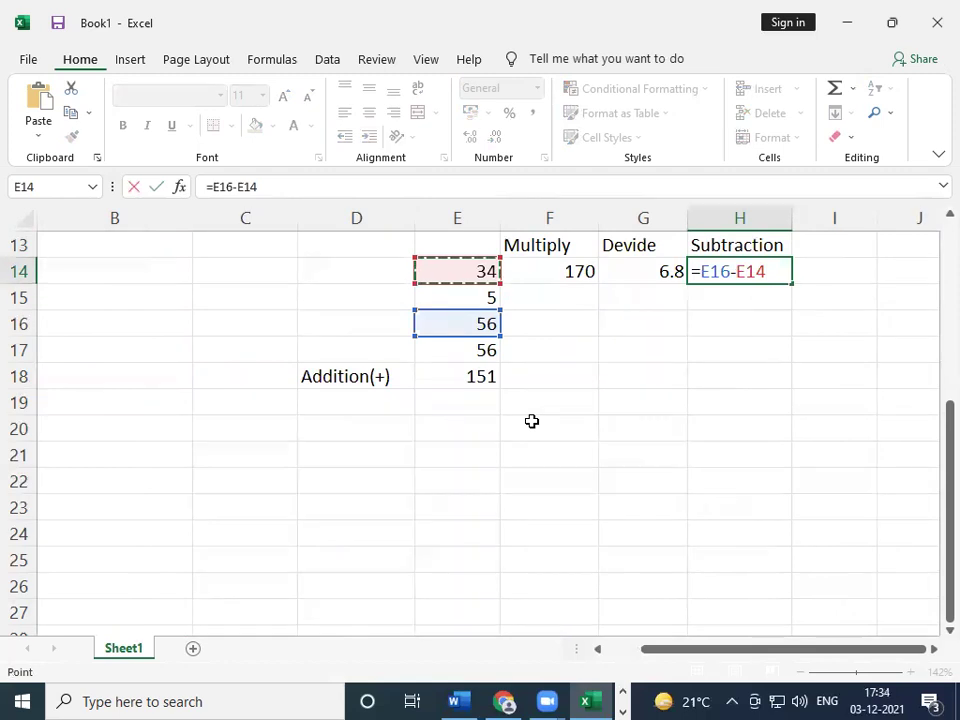
pyautogui.press('Return')
pyautogui.press('Up')
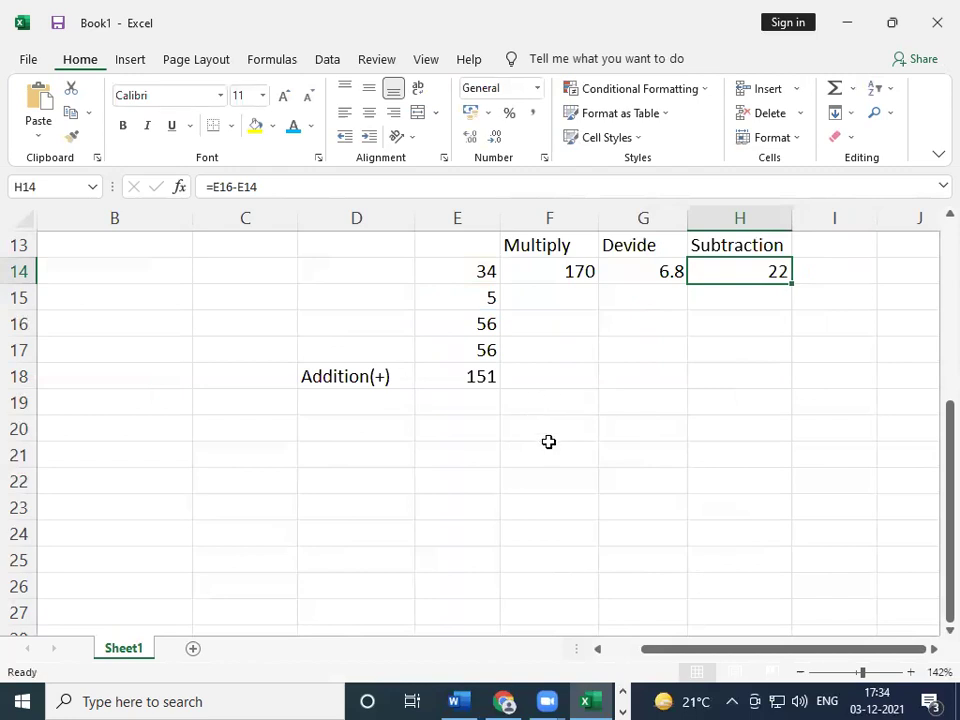
# - Retype the F1 allowance header as Hra@15
pyautogui.scroll(4, 662, 480)
pyautogui.scroll(-1, 727, 539)
pyautogui.scroll(1, 690, 519)
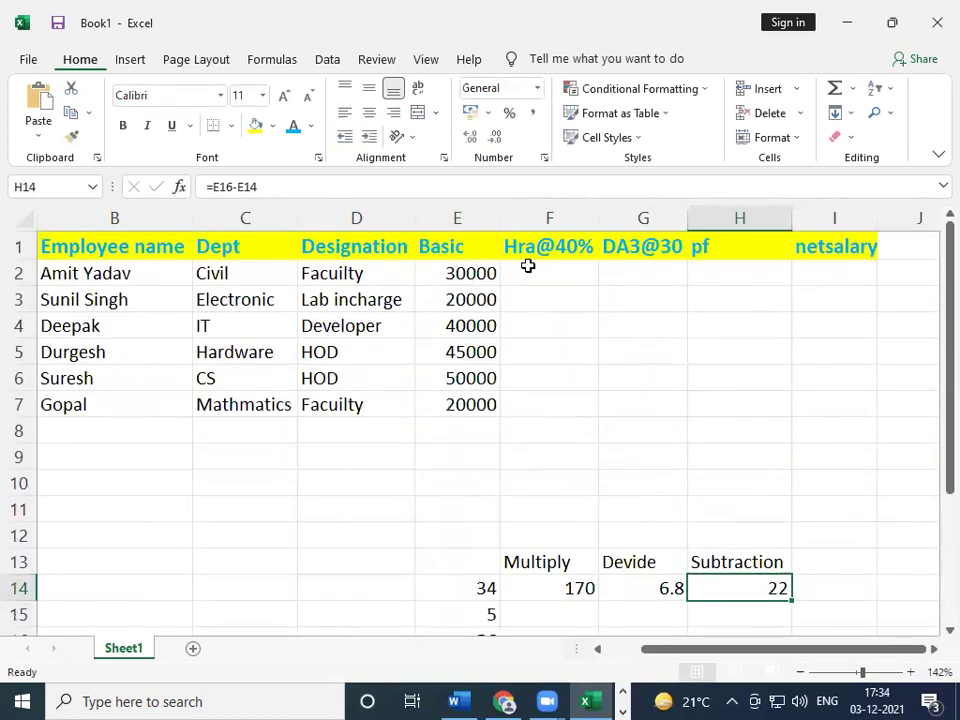
pyautogui.scroll(-1, 605, 485)
pyautogui.scroll(1, 611, 493)
pyautogui.moveTo(708, 652); pyautogui.dragTo(656, 645)
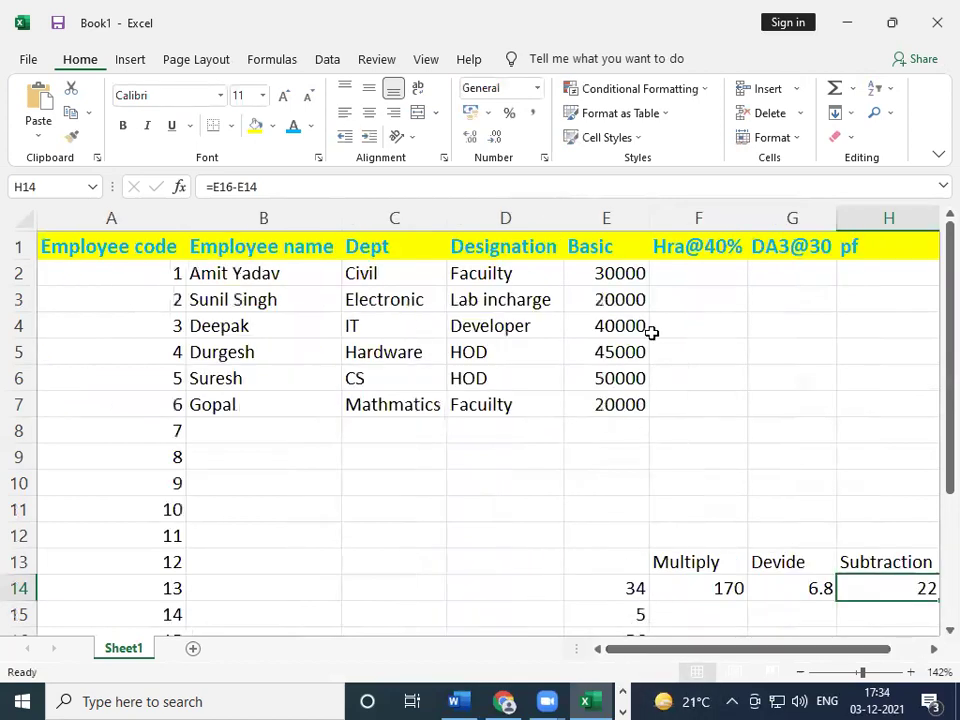
pyautogui.click(676, 274)
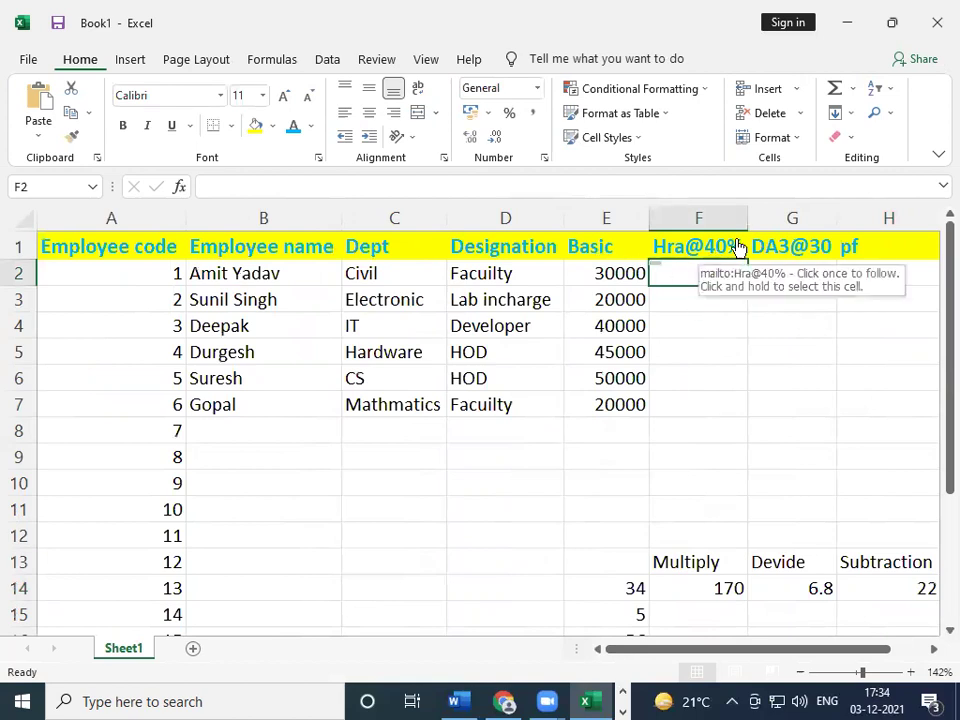
pyautogui.click(718, 256)
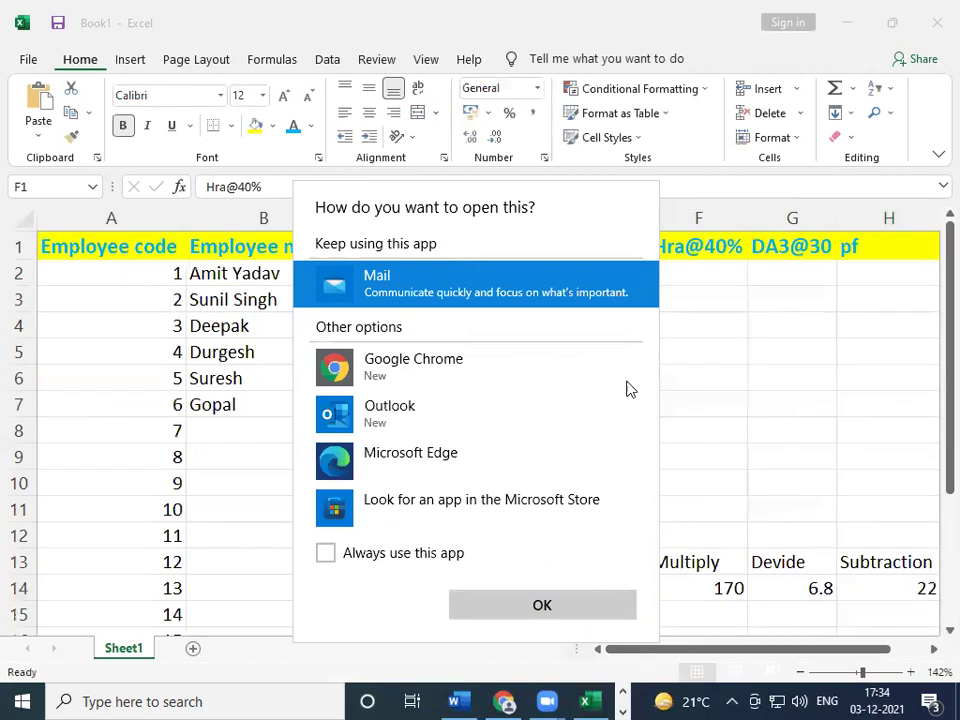
pyautogui.click(818, 409)
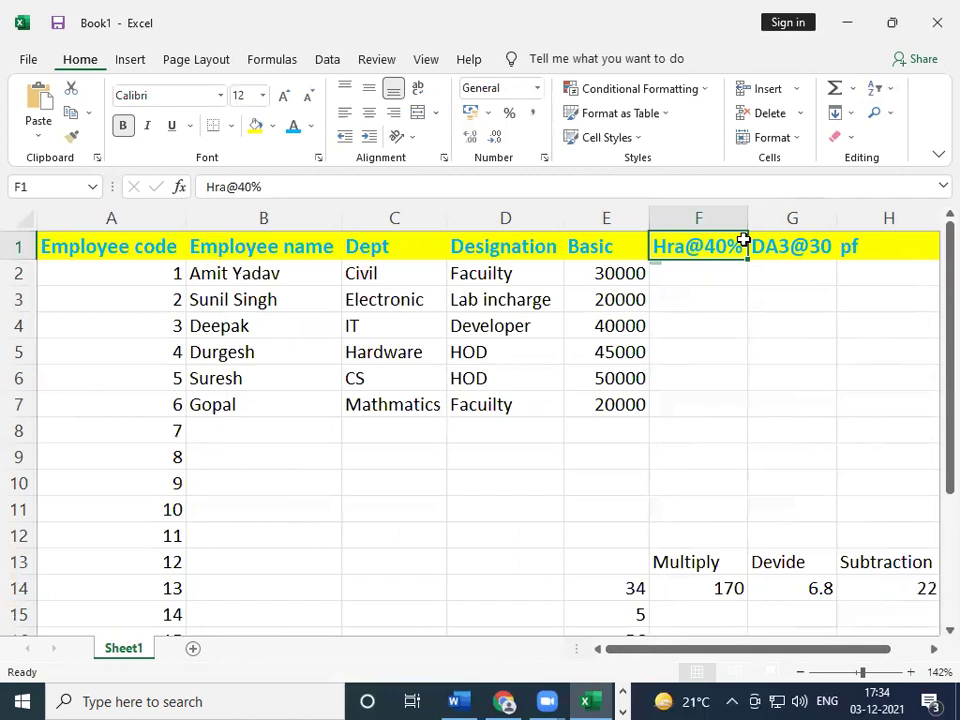
pyautogui.write('Hra')
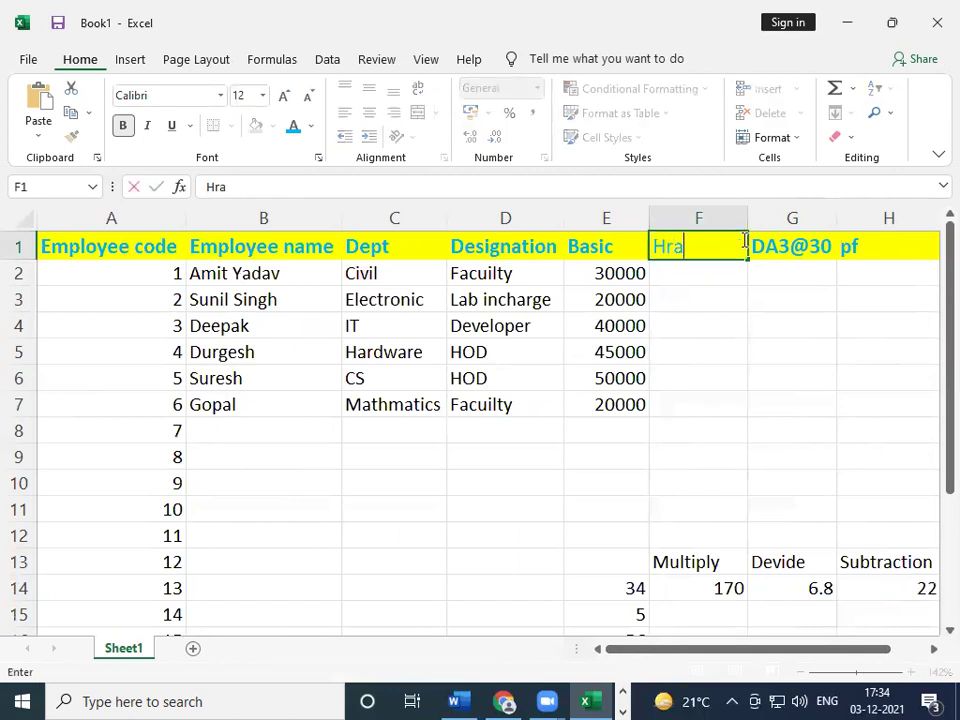
pyautogui.write('@15')
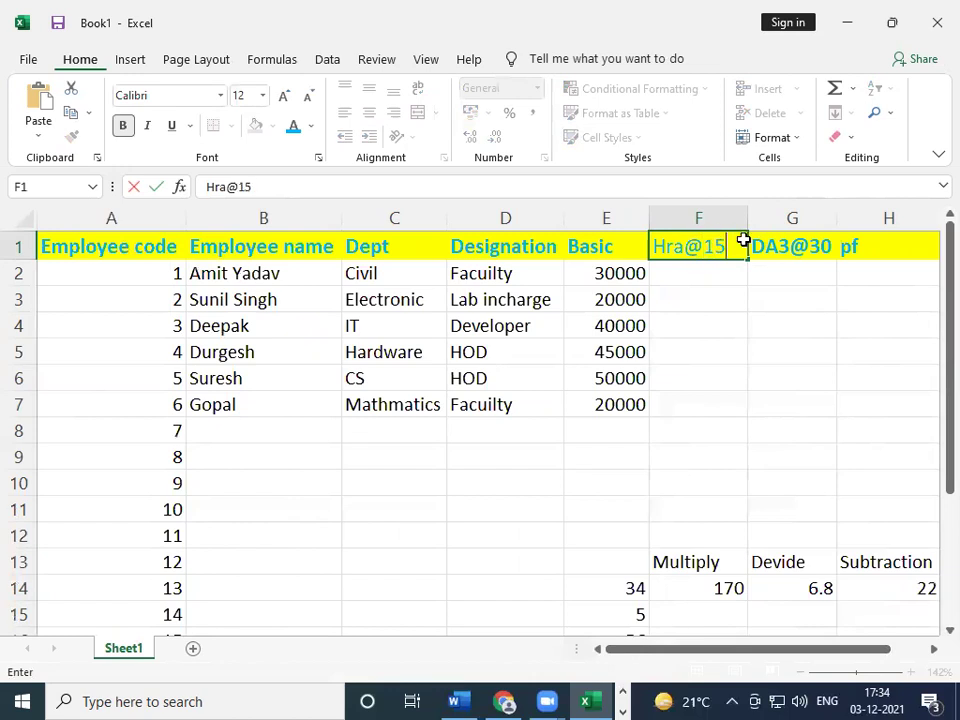
pyautogui.press('Tab')
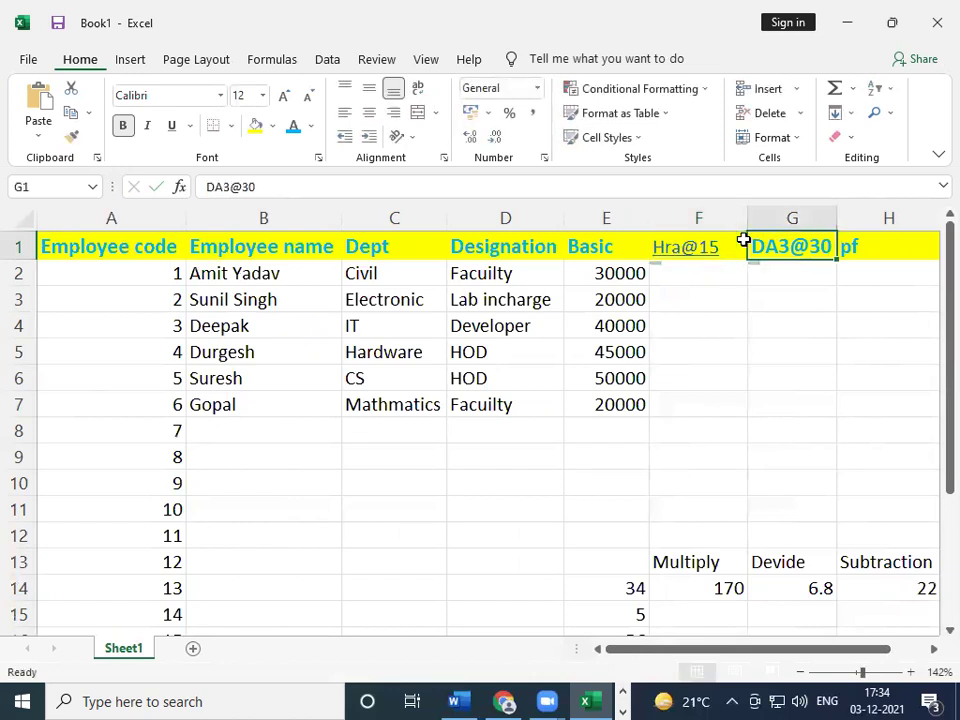
# - Enter Da@12 in G1 and bold both allowance headers
pyautogui.write('a')
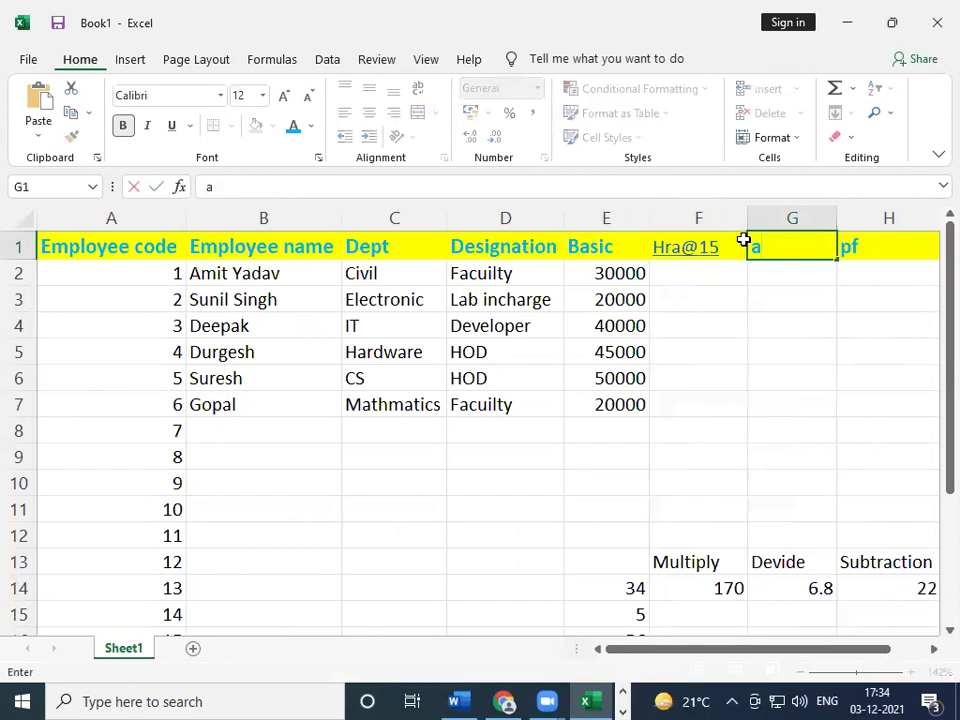
pyautogui.press('BackSpace')
pyautogui.write('Da@')
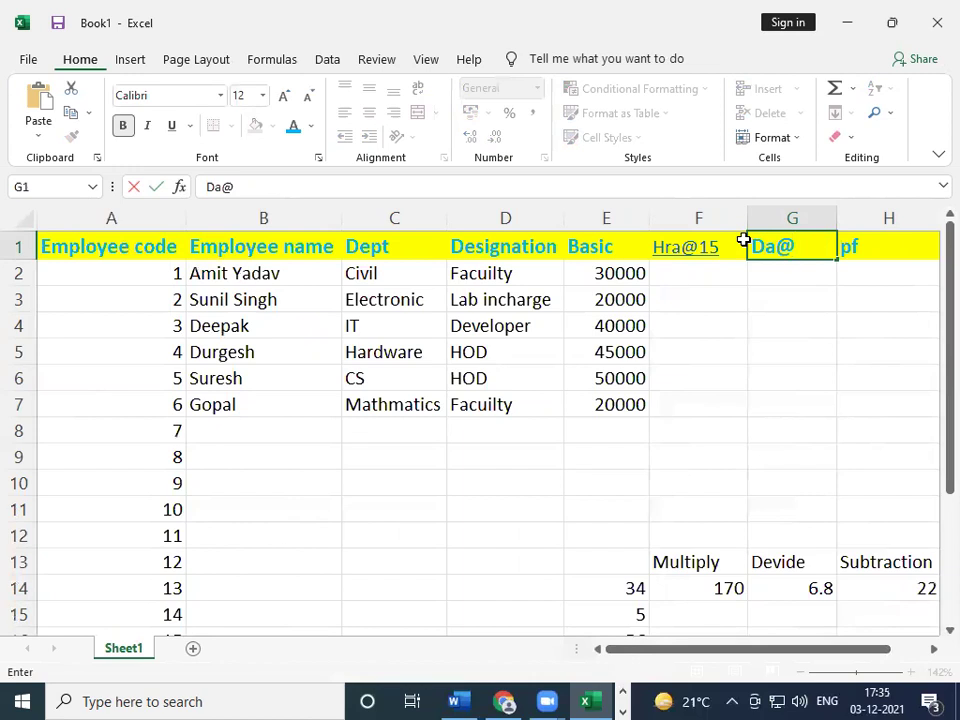
pyautogui.write('12')
pyautogui.press('Return')
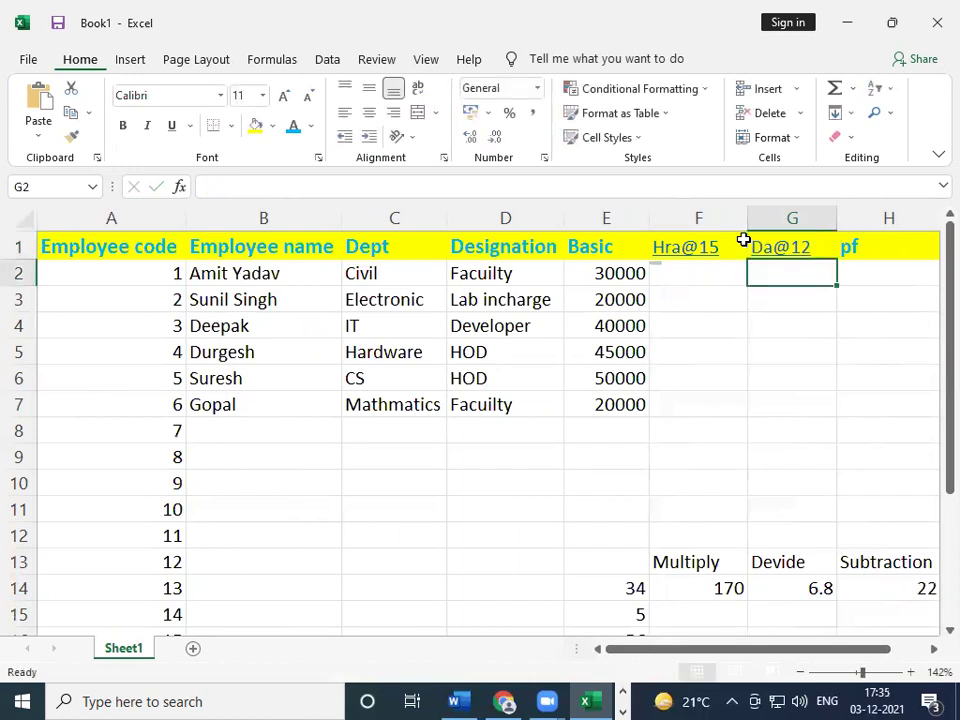
pyautogui.moveTo(749, 240); pyautogui.dragTo(743, 240)
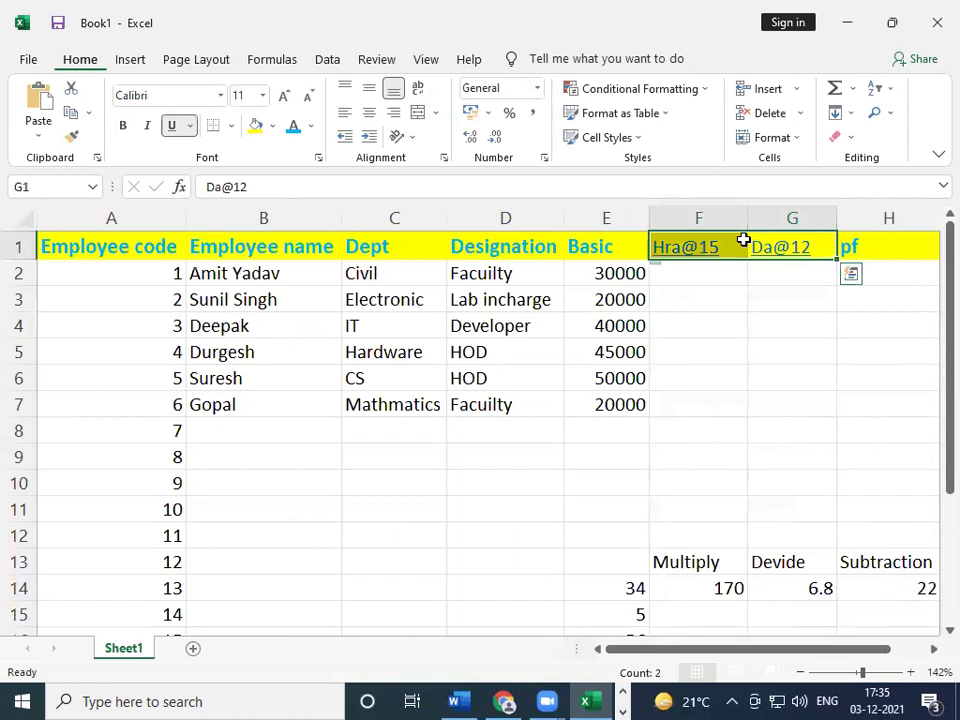
pyautogui.hotkey('ctrl', 'b')
pyautogui.press('Down')
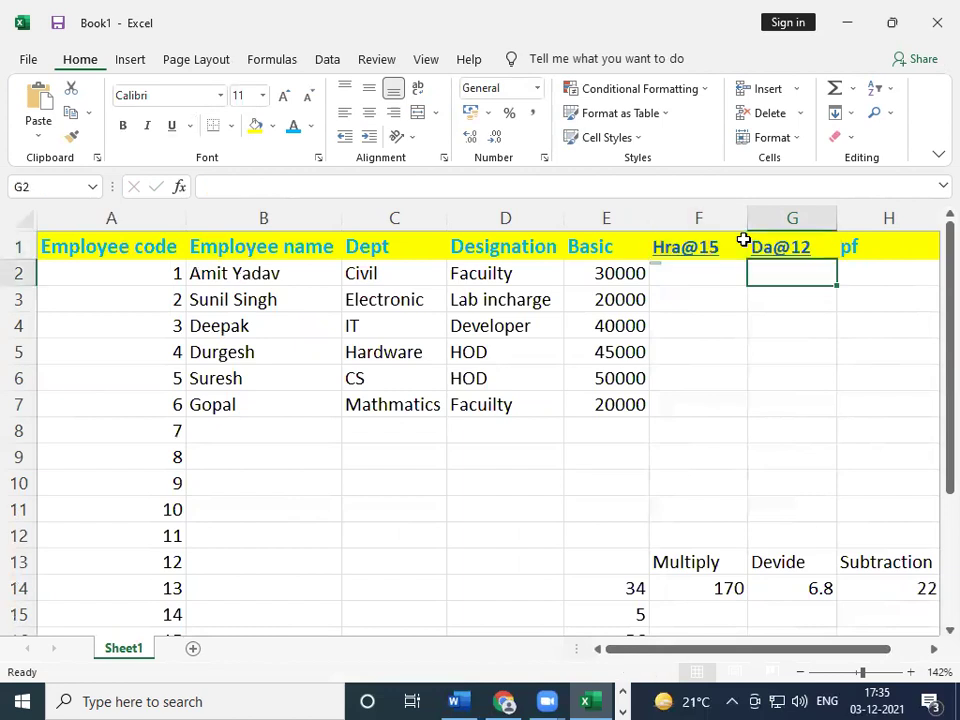
# - Append a percent sign to the F1 header so it reads Hra@15%
pyautogui.press('Left')
pyautogui.write('=')
pyautogui.click(718, 241)
pyautogui.press('BackSpace')
pyautogui.press('BackSpace')
pyautogui.press('BackSpace')
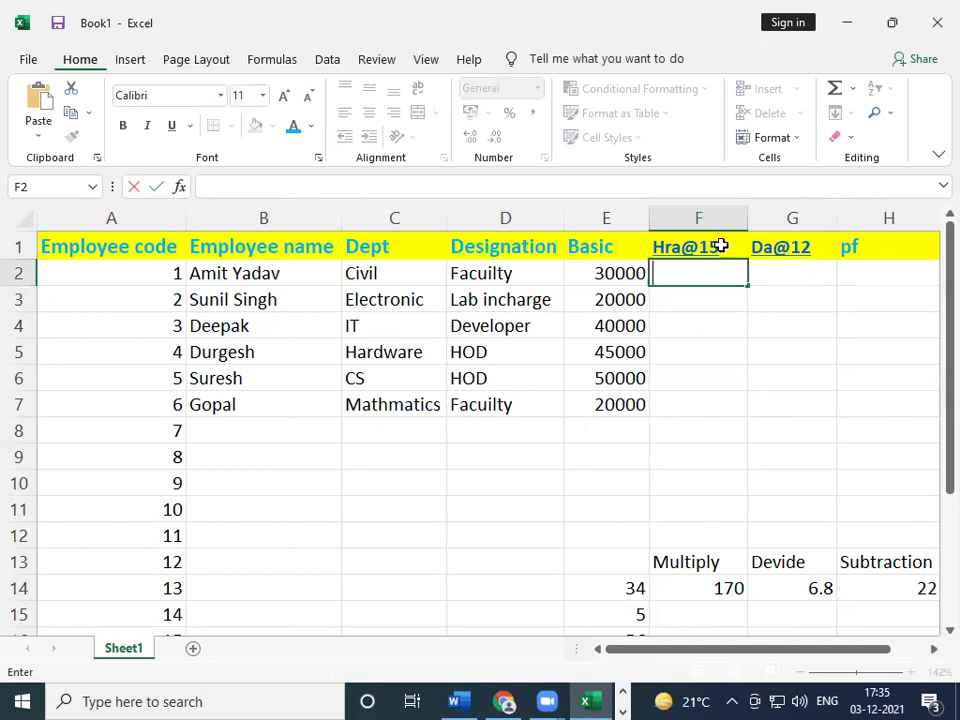
pyautogui.click(720, 246)
pyautogui.doubleClick(720, 246)
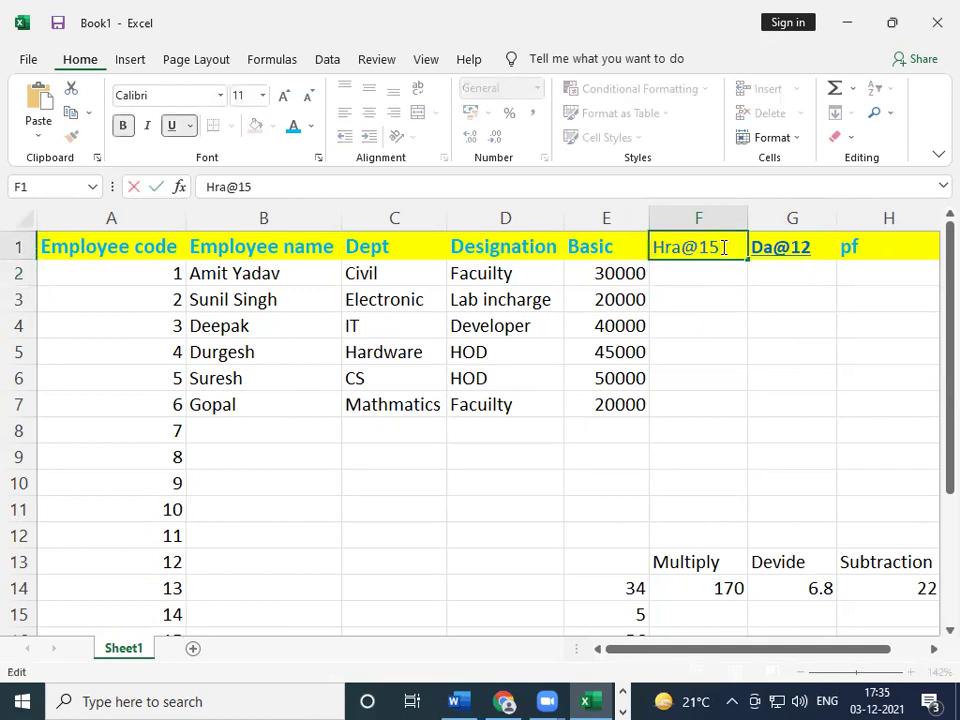
pyautogui.write('%')
pyautogui.click(799, 263)
# - Append a percent sign to the G1 header so it reads Da@12%
pyautogui.click(805, 240)
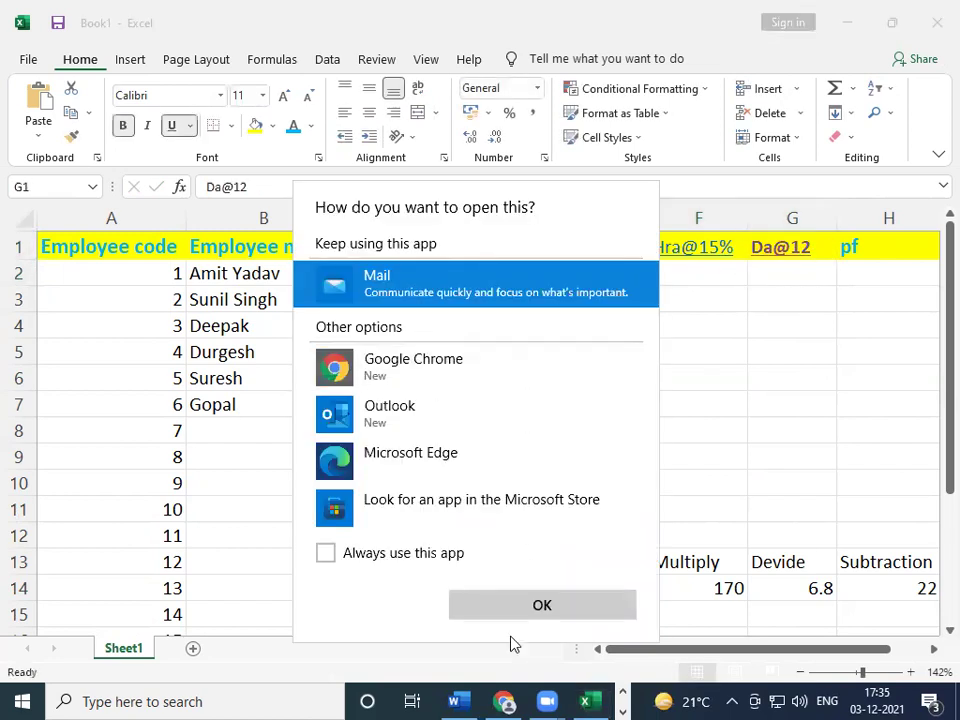
pyautogui.click(511, 645)
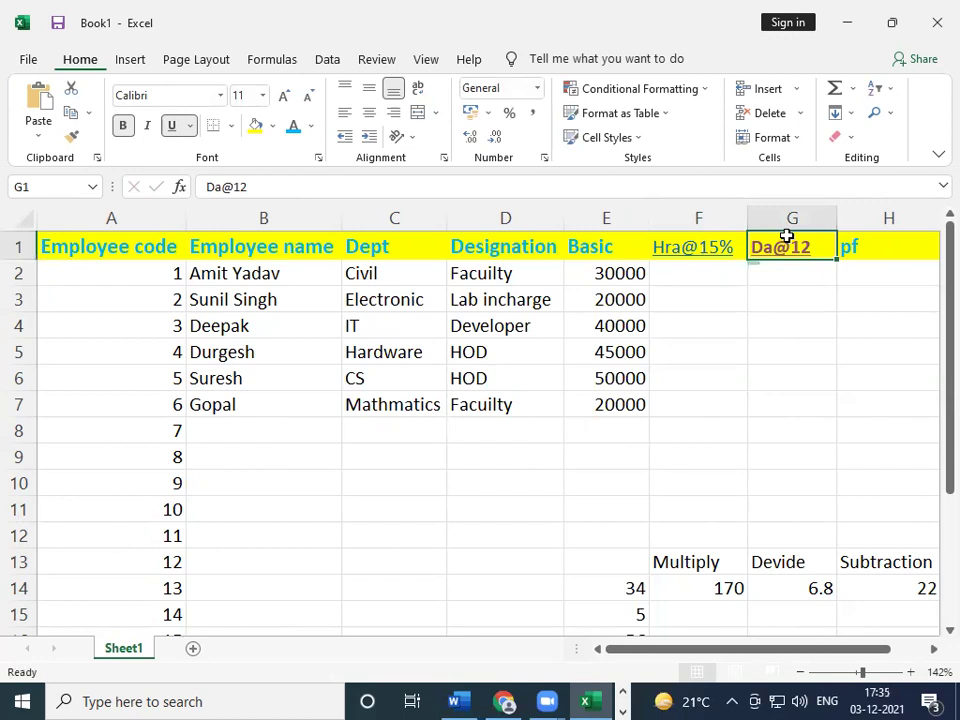
pyautogui.press('F2')
pyautogui.write('5')
pyautogui.press('BackSpace')
pyautogui.write('%')
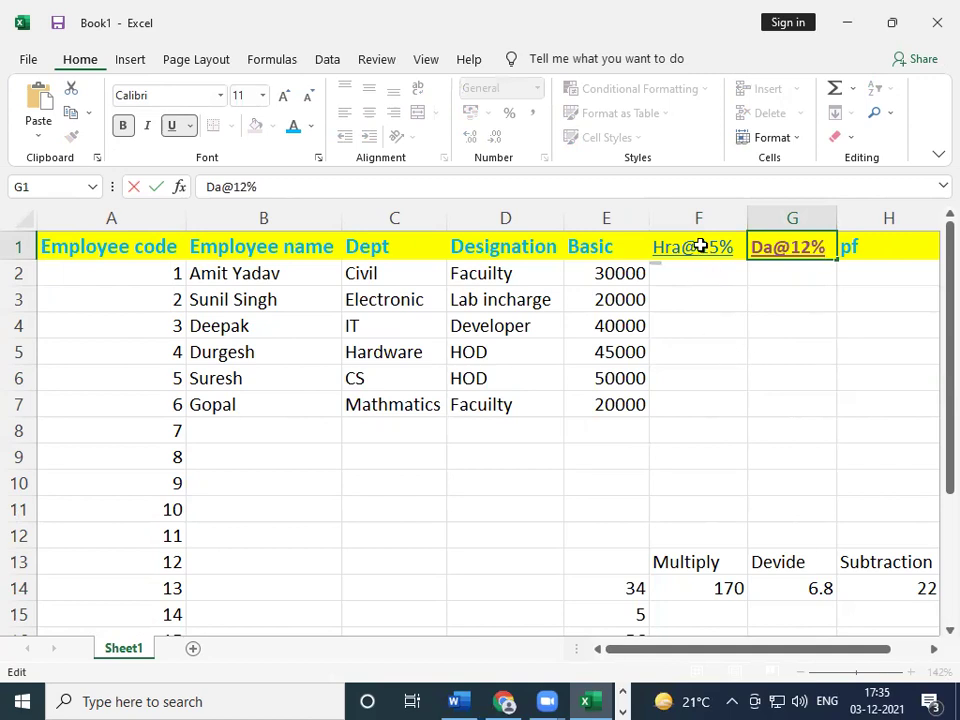
# - Apply Bold to the Hra@15% and Da@12% header cells
pyautogui.click(700, 246)
pyautogui.press('Escape')
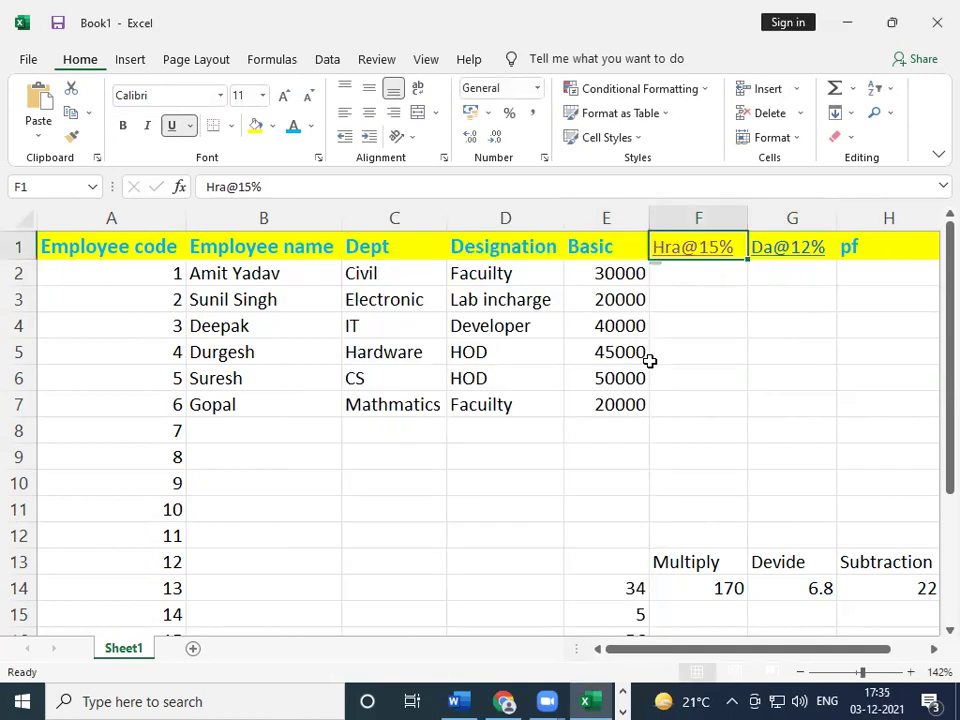
pyautogui.click(122, 125)
pyautogui.click(755, 248)
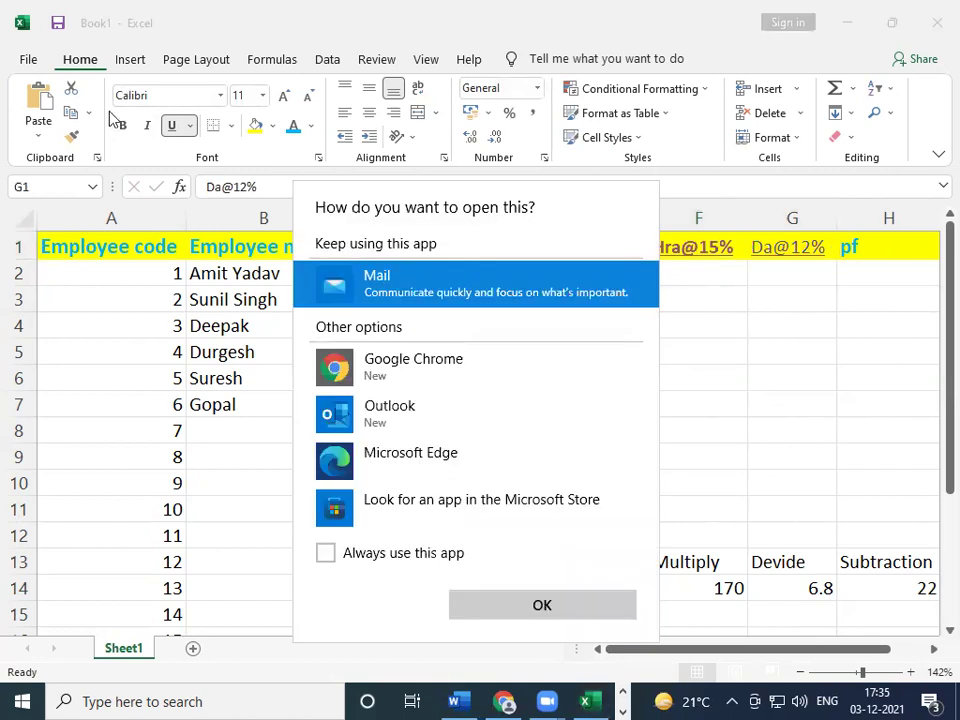
pyautogui.press('Escape')
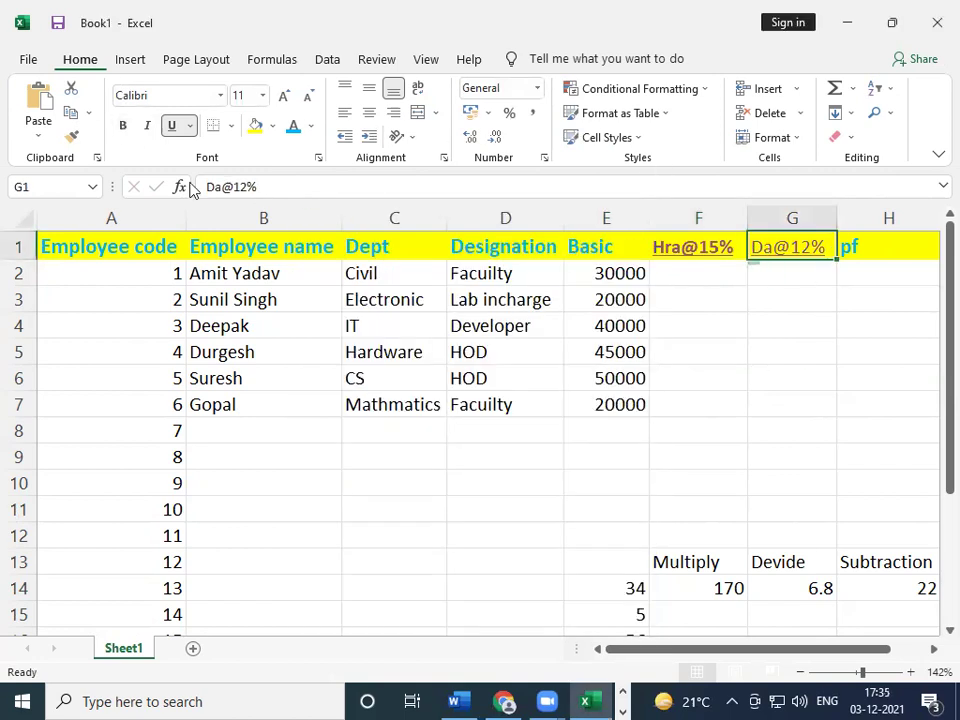
pyautogui.click(122, 125)
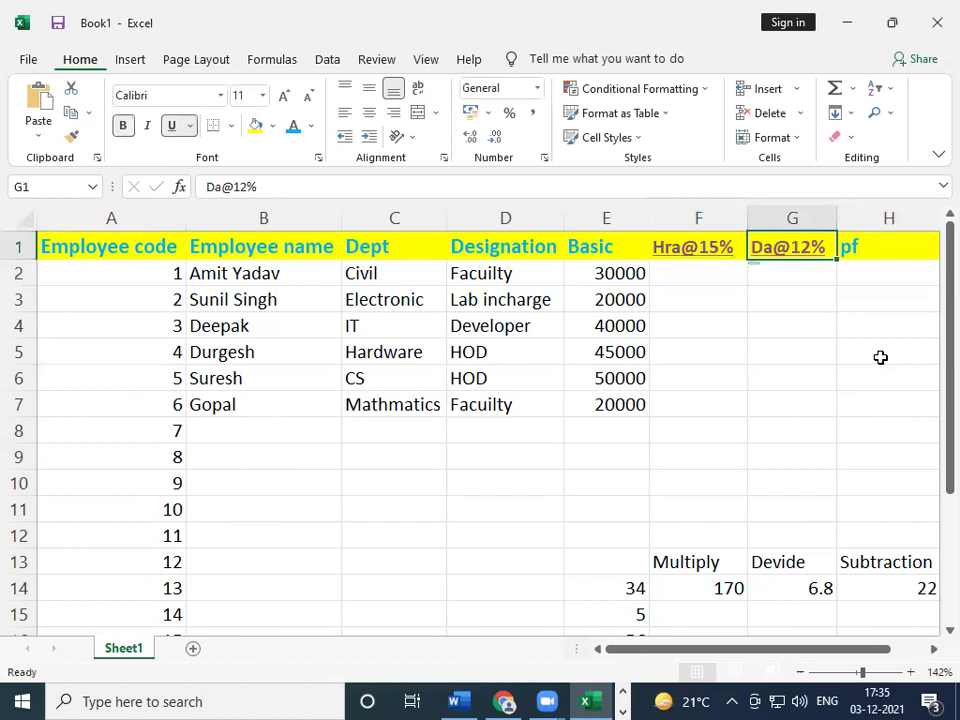
pyautogui.click(698, 277)
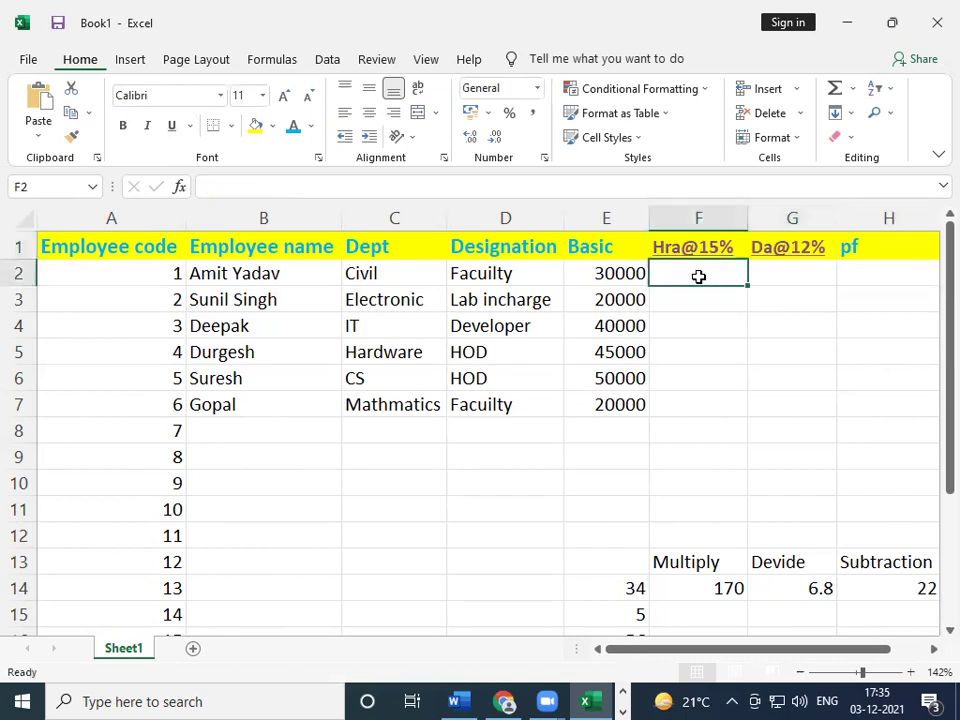
pyautogui.write('=')
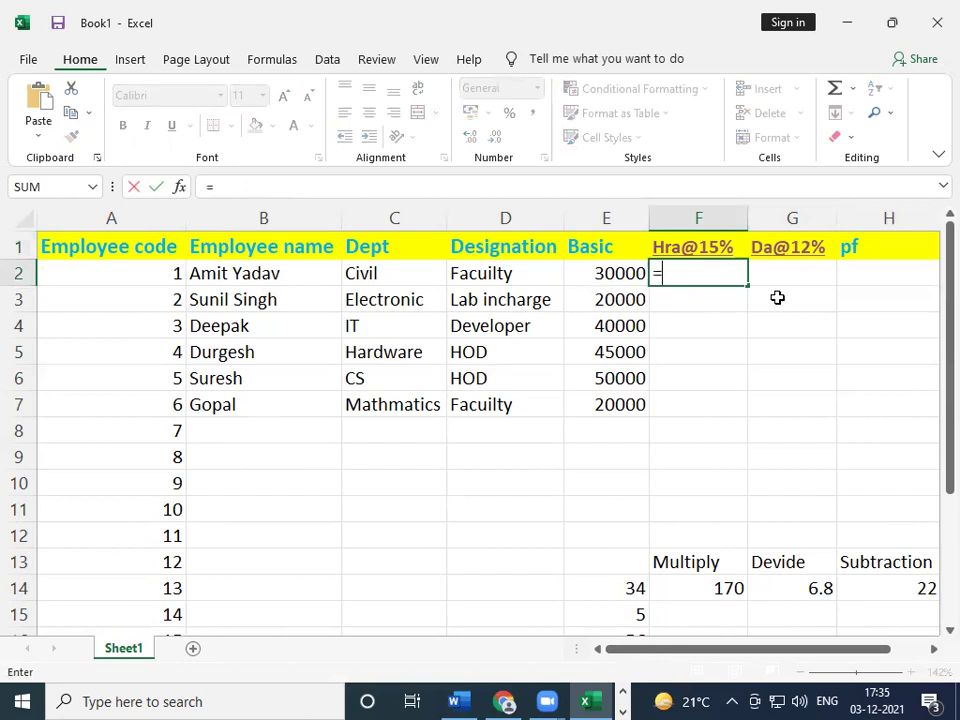
pyautogui.press('Escape')
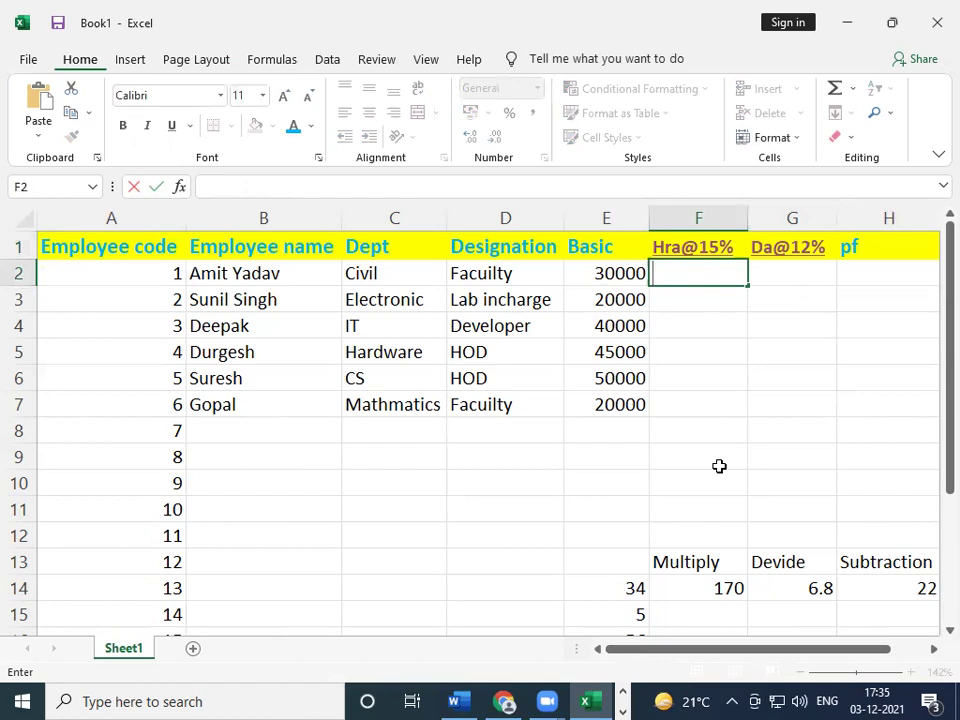
pyautogui.click(280, 476)
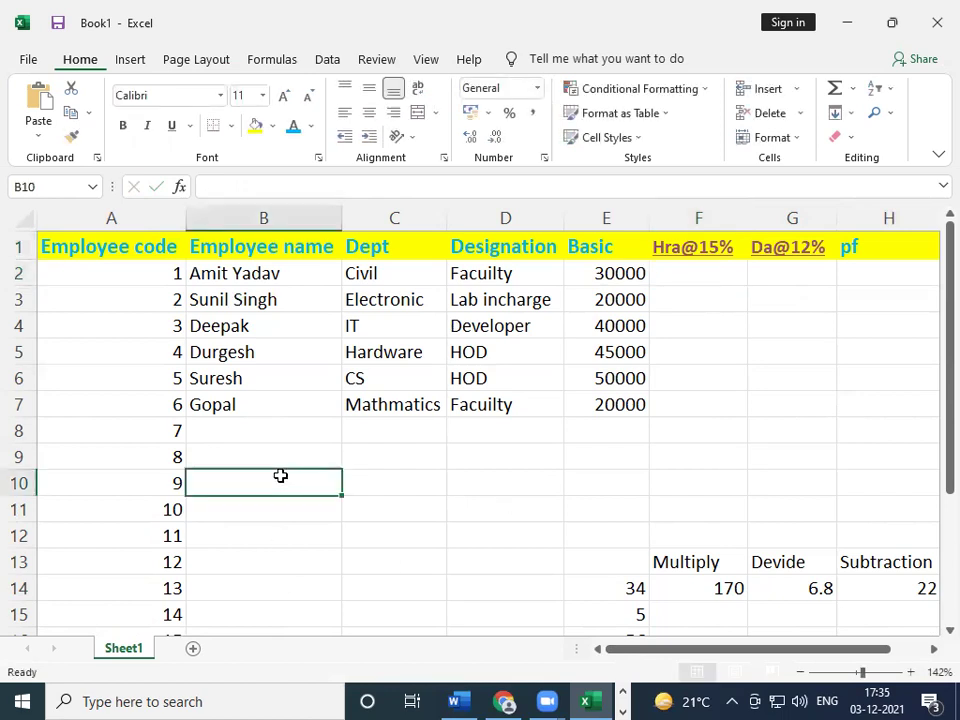
pyautogui.write('hra')
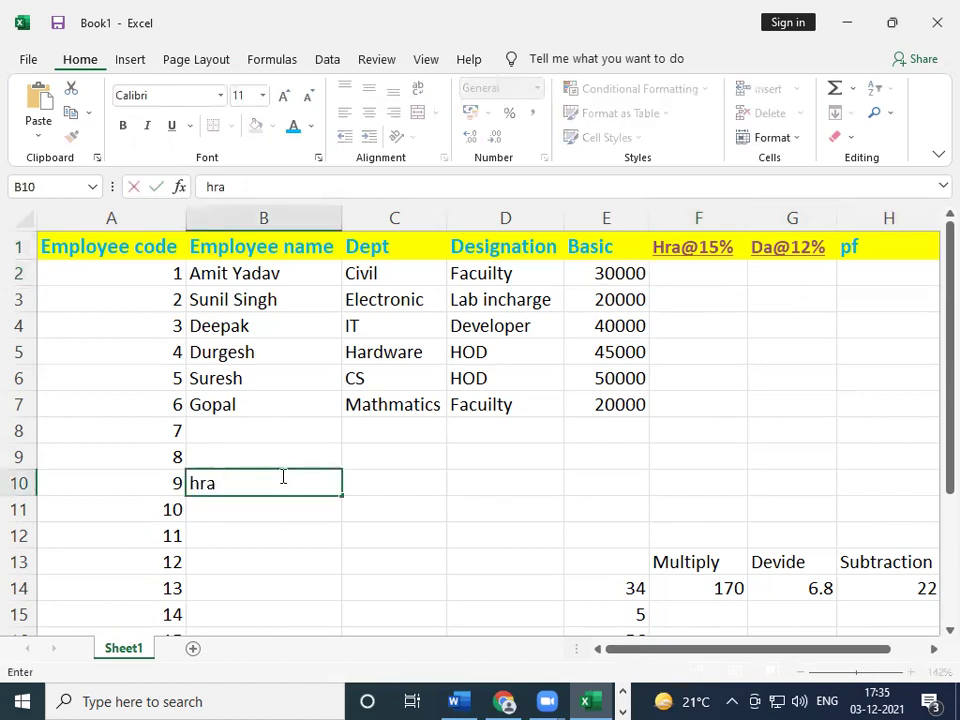
pyautogui.write('=basic')
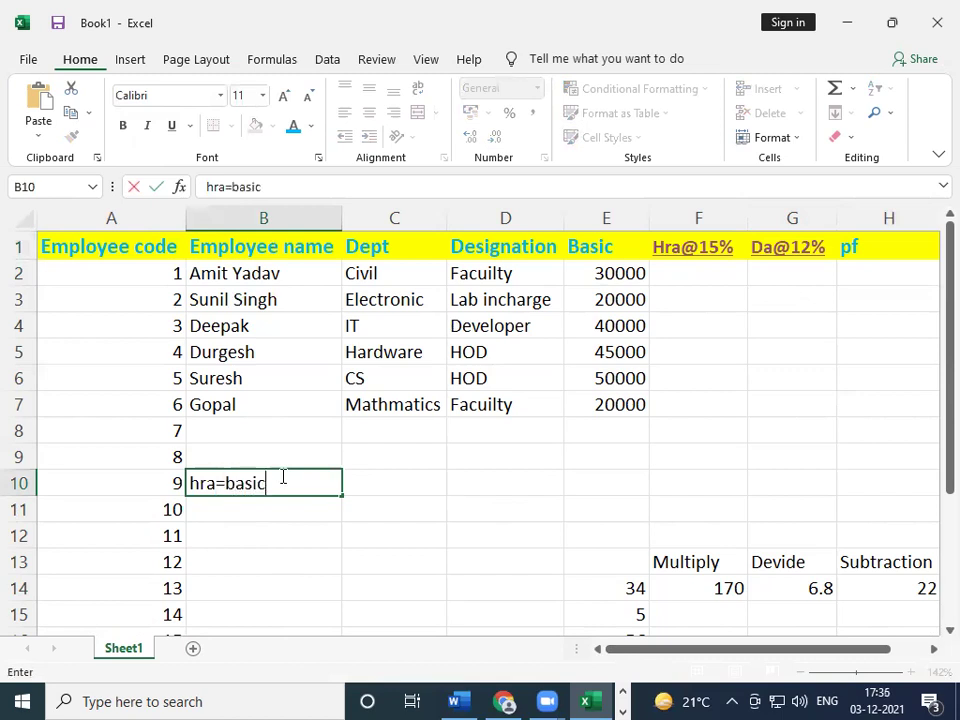
pyautogui.write('*15/100')
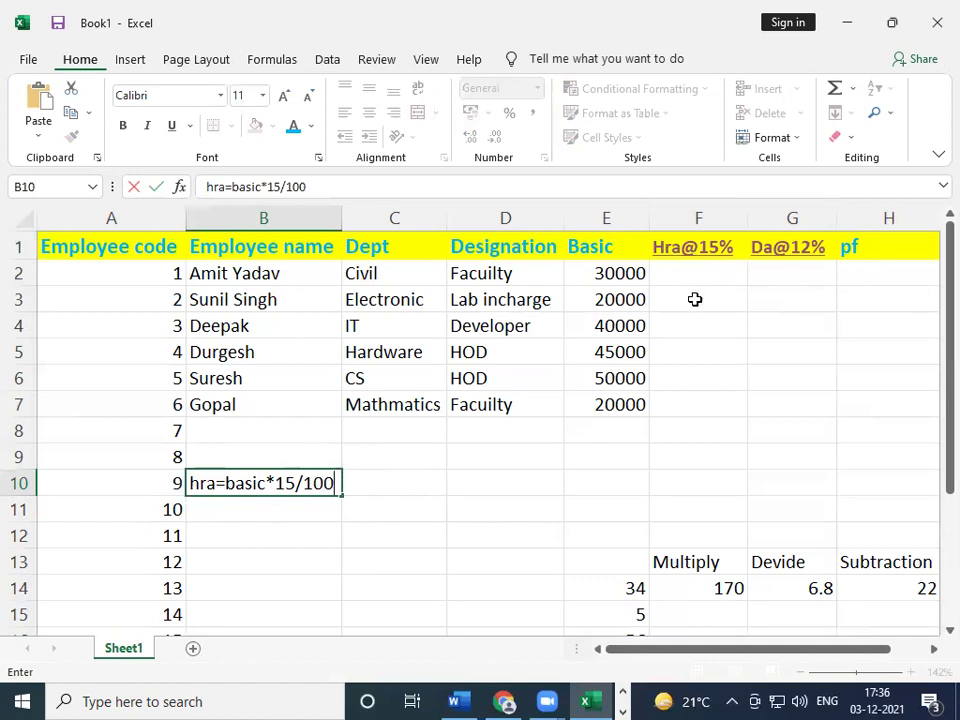
pyautogui.press('BackSpace')
pyautogui.press('BackSpace')
pyautogui.press('BackSpace')
pyautogui.press('BackSpace')
pyautogui.press('BackSpace')
pyautogui.press('BackSpace')
pyautogui.press('BackSpace')
pyautogui.press('BackSpace')
pyautogui.press('BackSpace')
pyautogui.press('BackSpace')
pyautogui.press('BackSpace')
pyautogui.press('BackSpace')
pyautogui.press('BackSpace')
pyautogui.press('BackSpace')
pyautogui.press('BackSpace')
pyautogui.press('BackSpace')
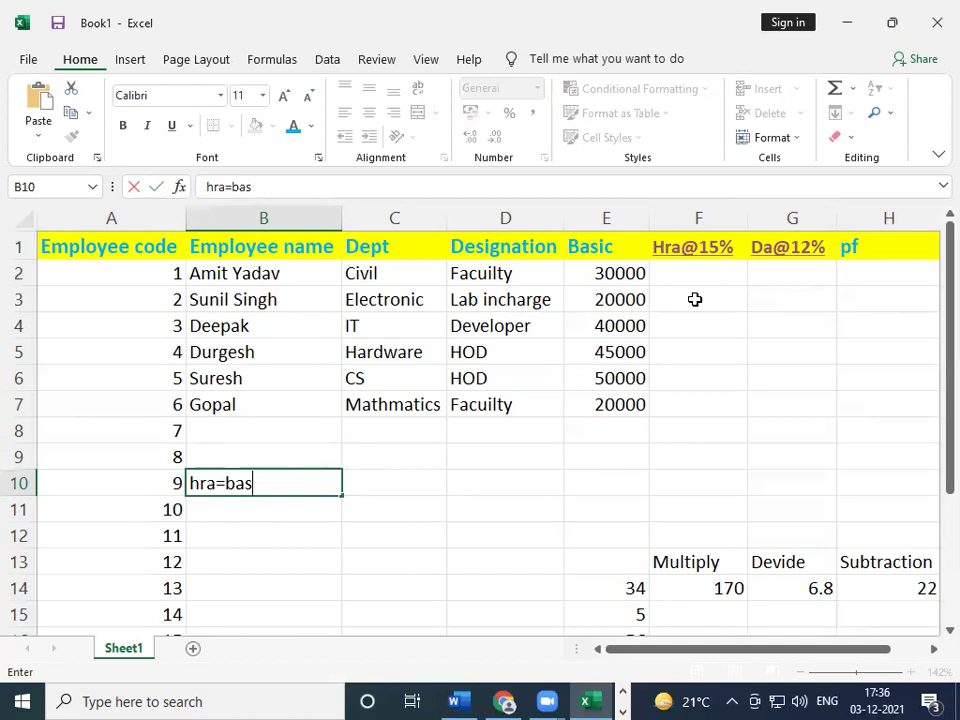
# - Enter the Hra formula =E2*15/100 in F2
pyautogui.click(695, 266)
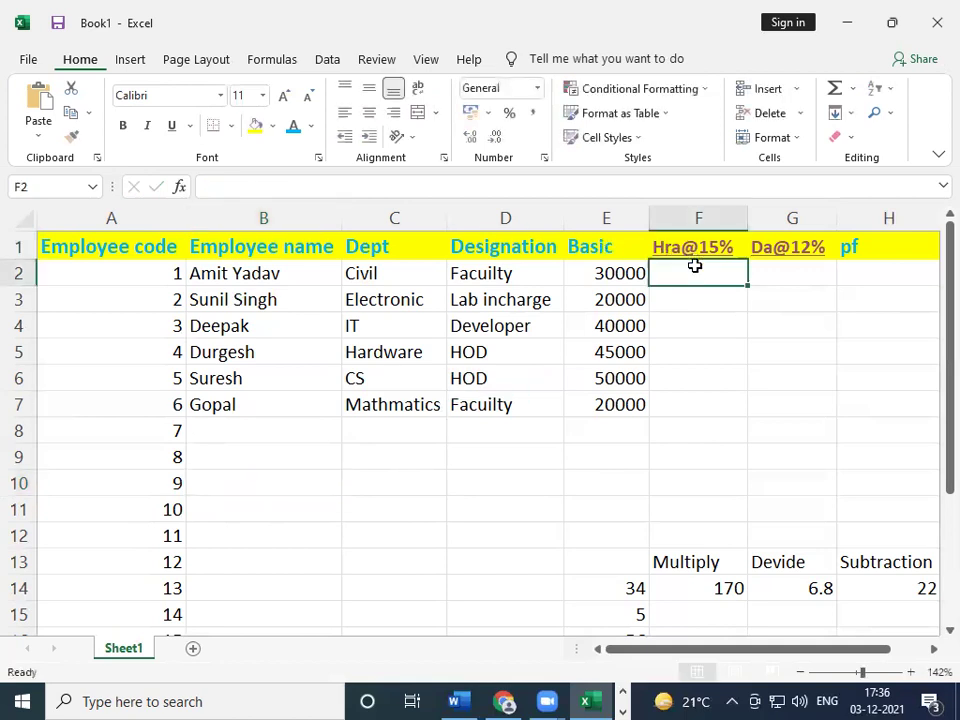
pyautogui.write('=')
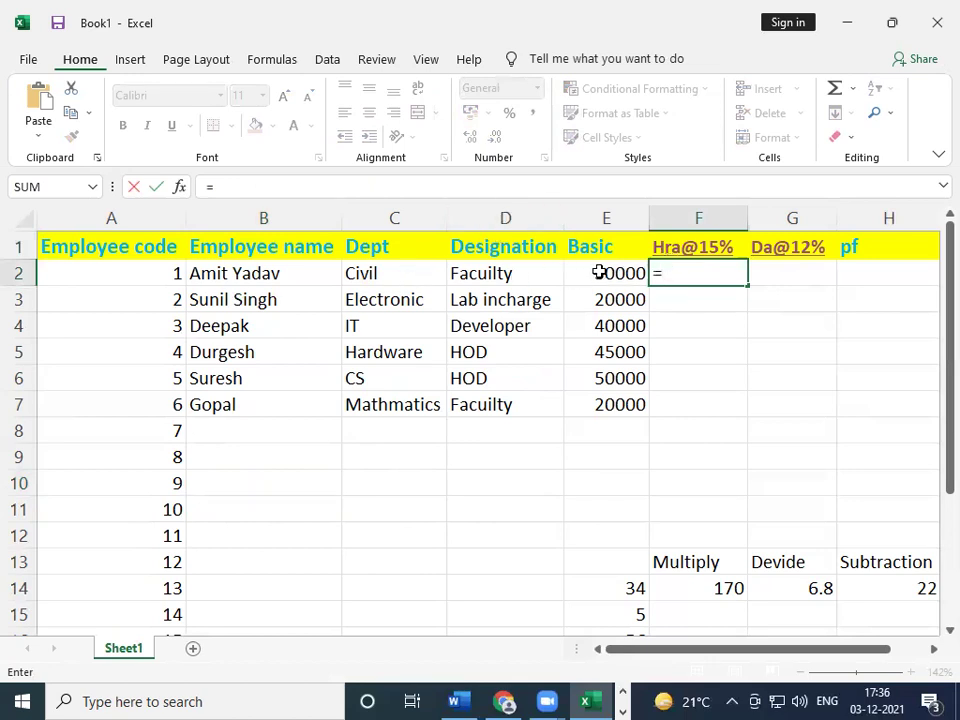
pyautogui.click(600, 272)
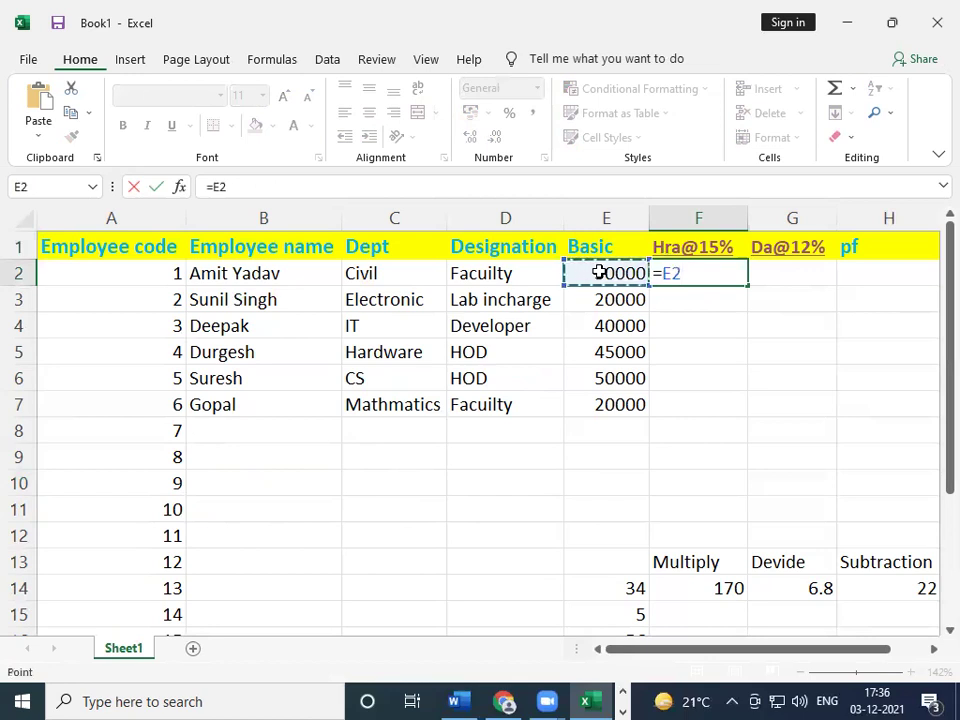
pyautogui.write('*')
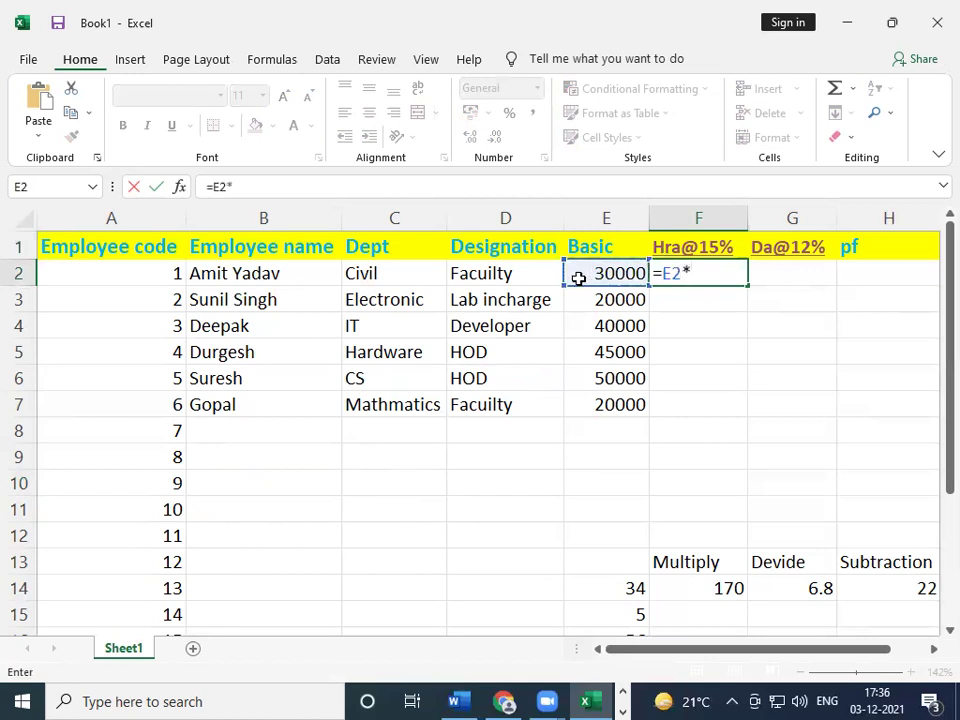
pyautogui.write('1')
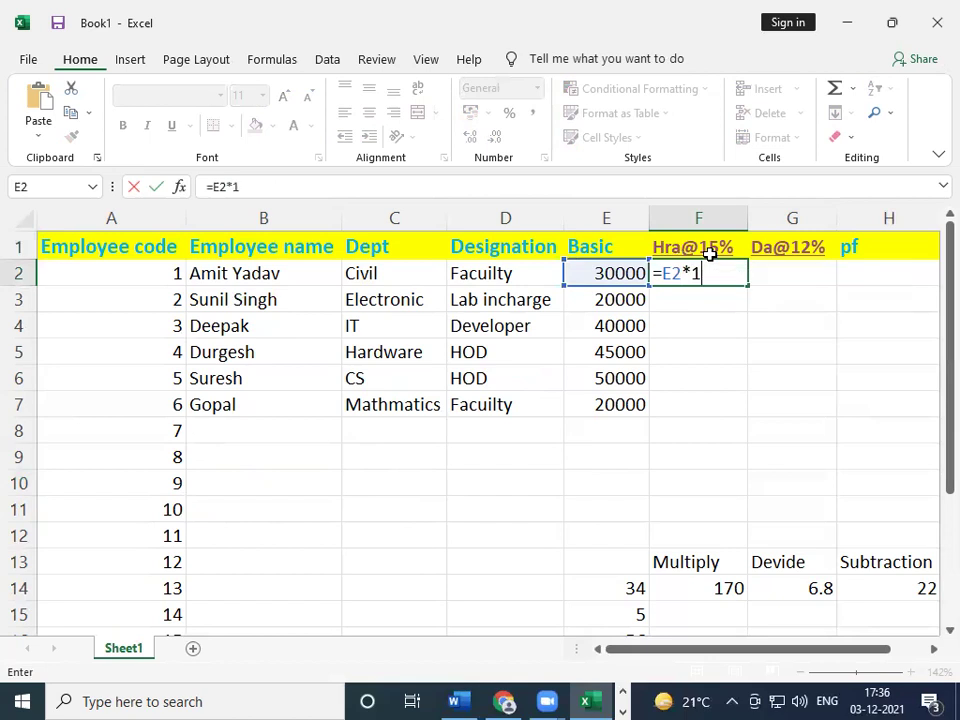
pyautogui.write('5/100')
pyautogui.press('Return')
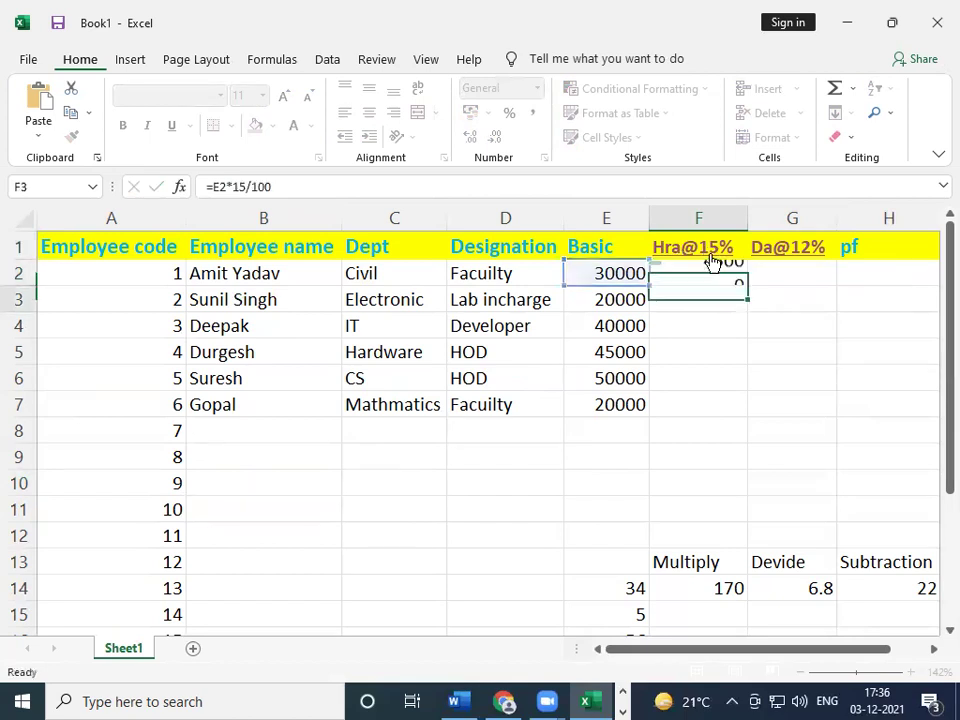
# - Redo the F2 formula as =E2*15%
pyautogui.click(707, 270)
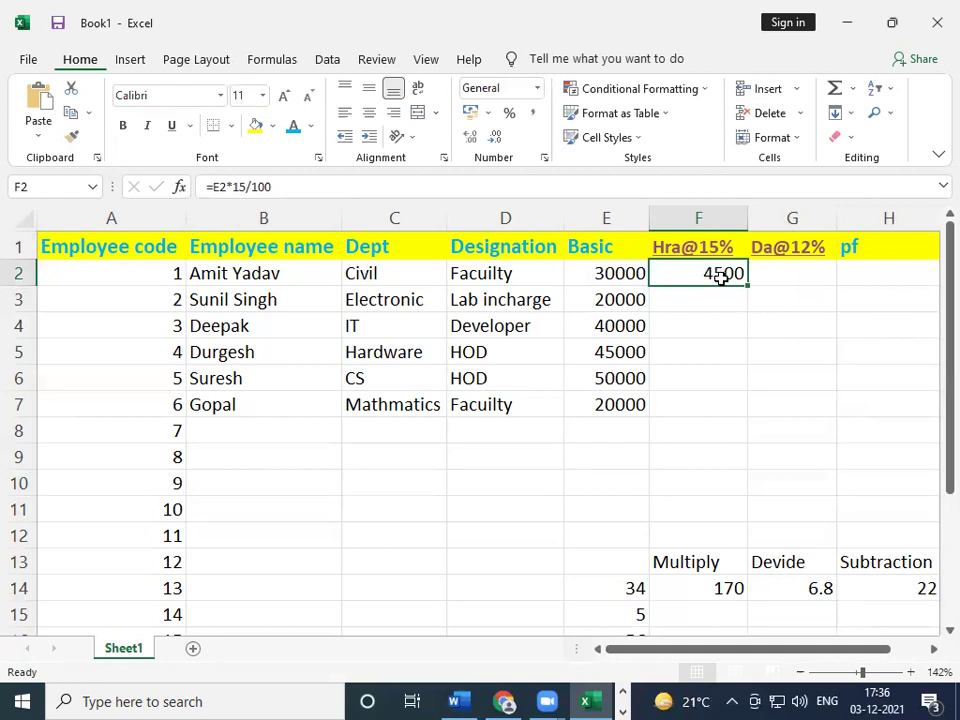
pyautogui.write('=')
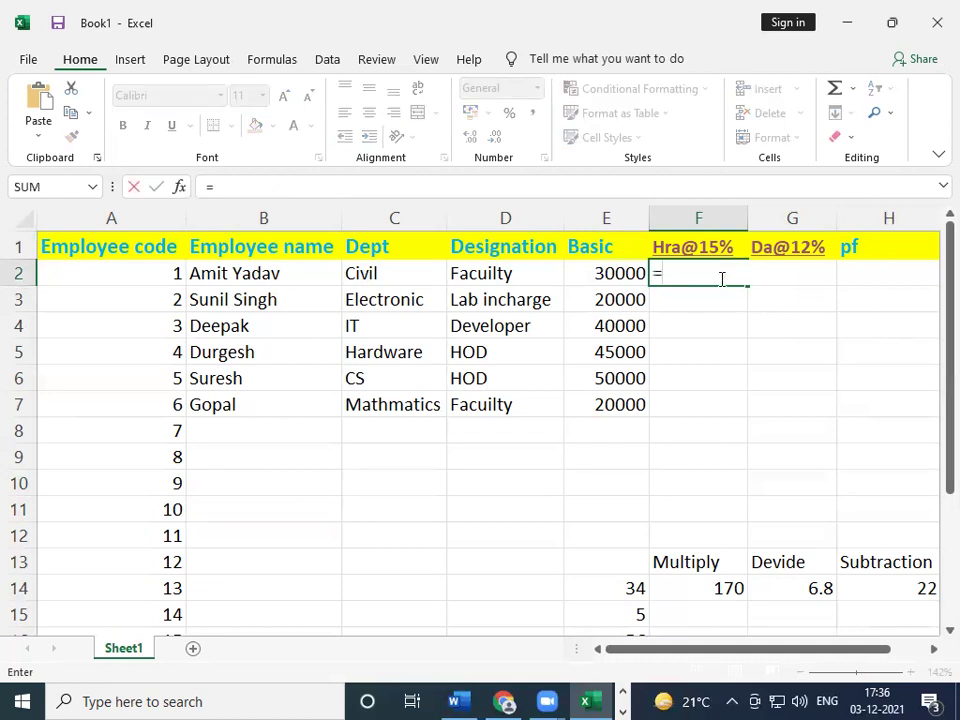
pyautogui.click(609, 272)
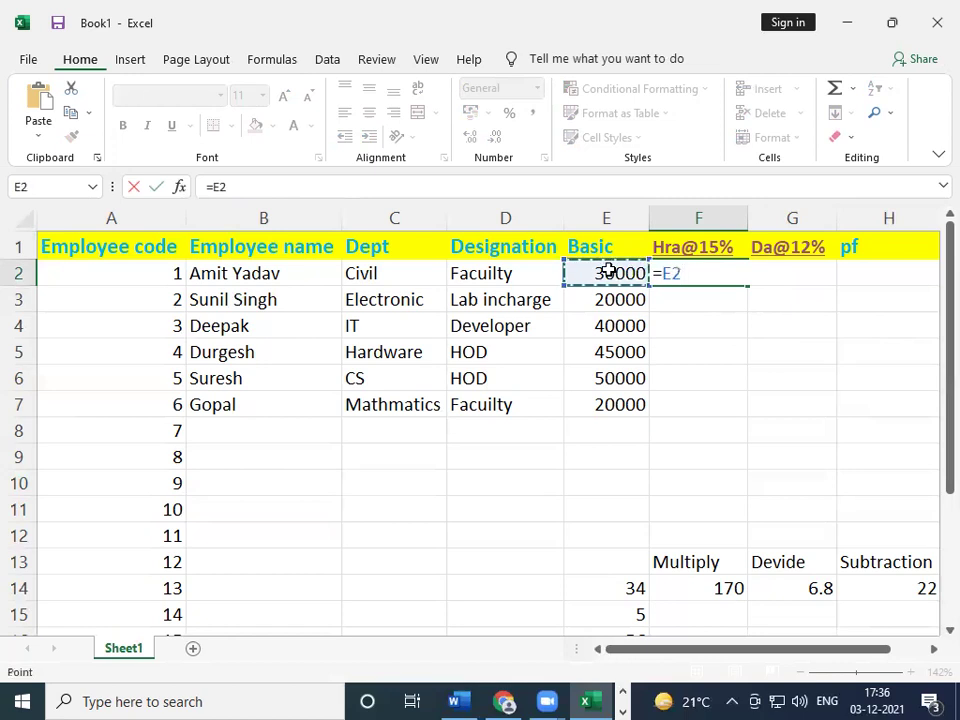
pyautogui.write('*15%')
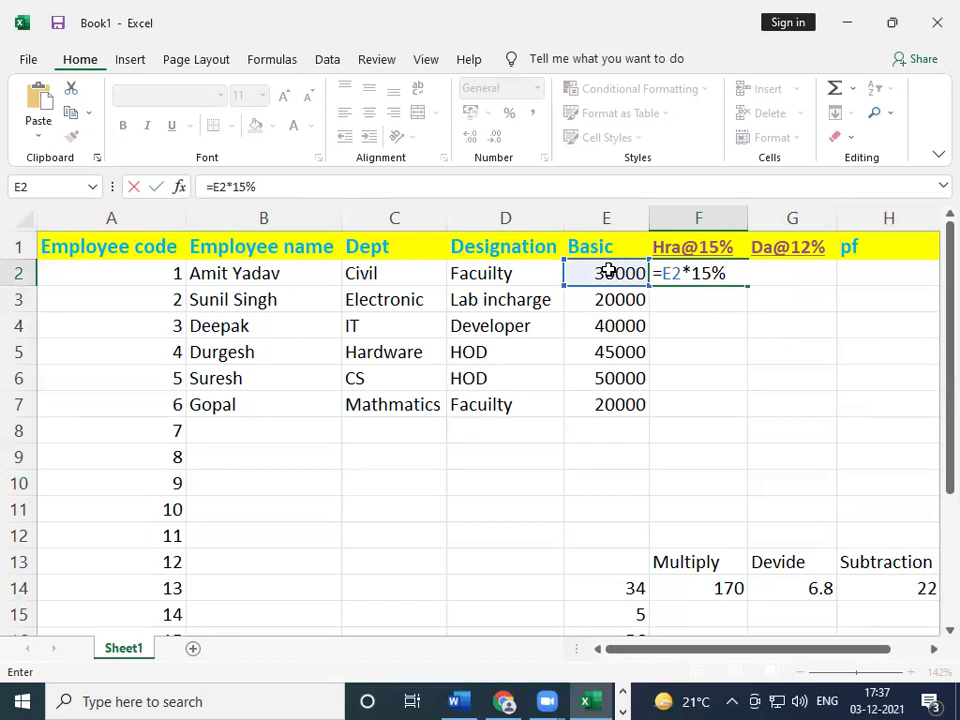
pyautogui.press('Return')
# - Fill the Hra formula down F2:F7 with Ctrl+D
pyautogui.press('Up')
pyautogui.hotkey('shift', 'Down')
pyautogui.hotkey('shift', 'Down')
pyautogui.hotkey('shift', 'Down')
pyautogui.hotkey('shift', 'Down')
pyautogui.hotkey('shift', 'Down')
pyautogui.hotkey('shift', 'Down')
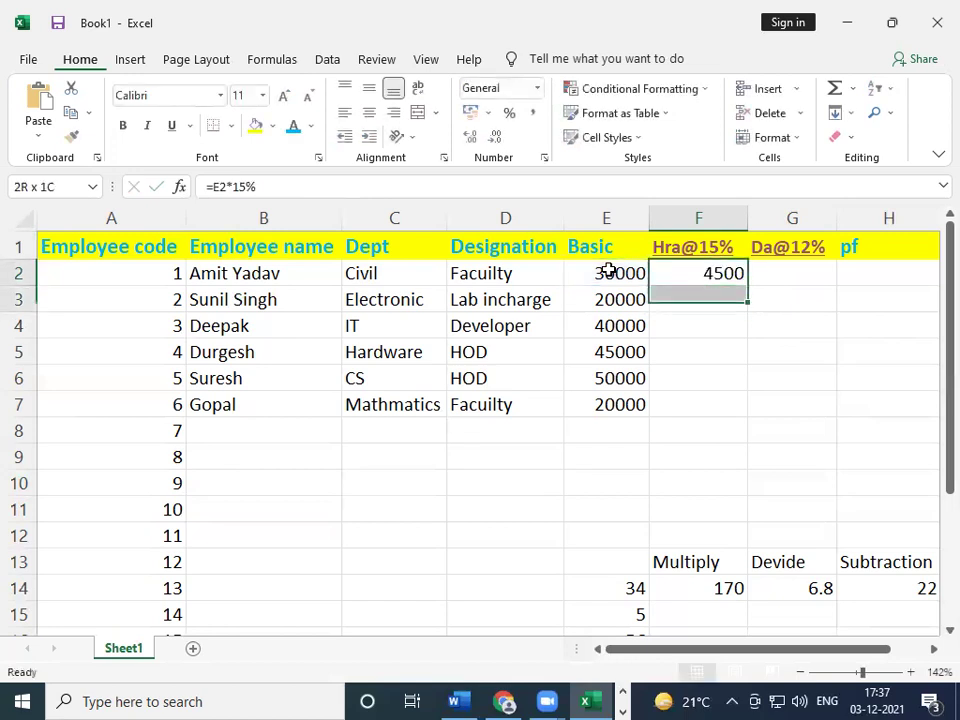
pyautogui.hotkey('shift', 'Up')
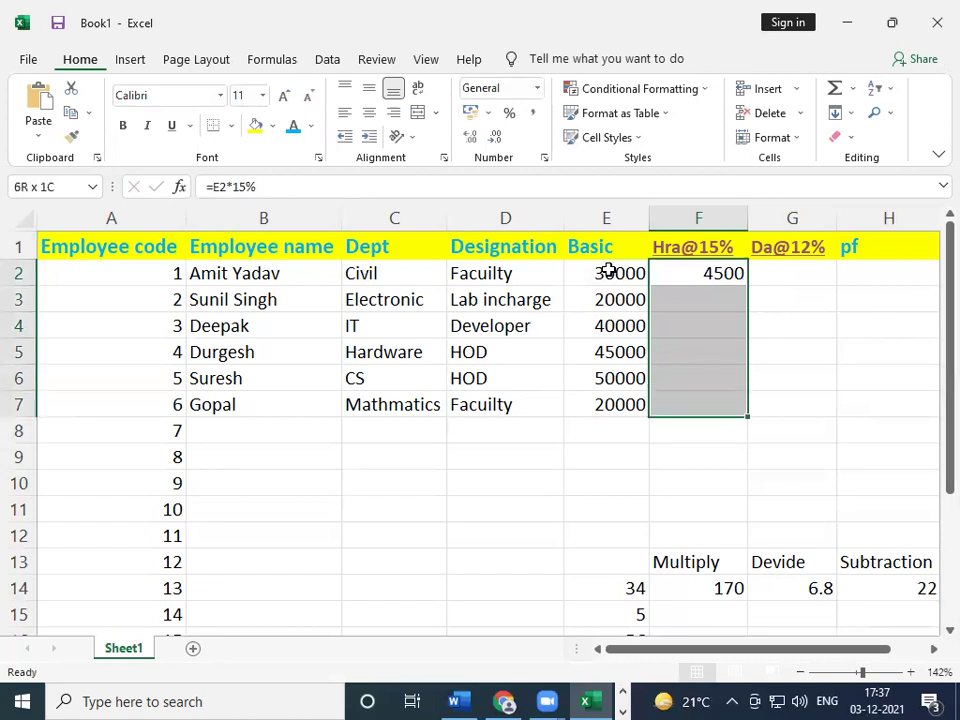
pyautogui.press('Up')
pyautogui.press('Down')
pyautogui.hotkey('shift', 'Down')
pyautogui.hotkey('shift', 'Down')
pyautogui.hotkey('shift', 'Down')
pyautogui.hotkey('shift', 'Down')
pyautogui.hotkey('shift', 'Down')
pyautogui.hotkey('ctrl', 'd')
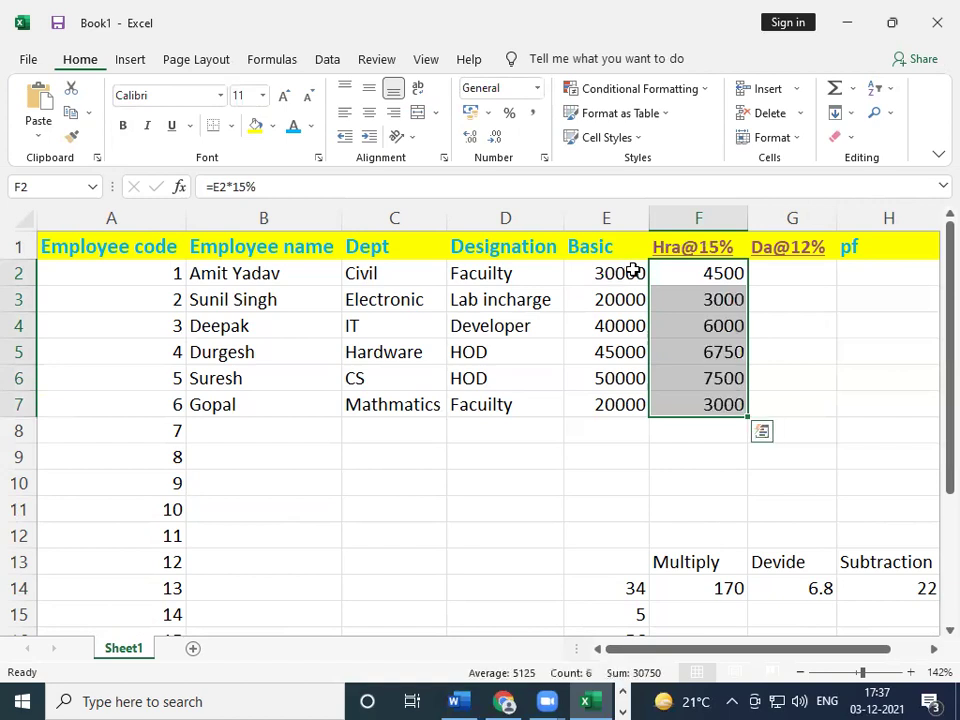
# - Clear the stray 'ctrl+d' text typed into B14
pyautogui.click(839, 311)
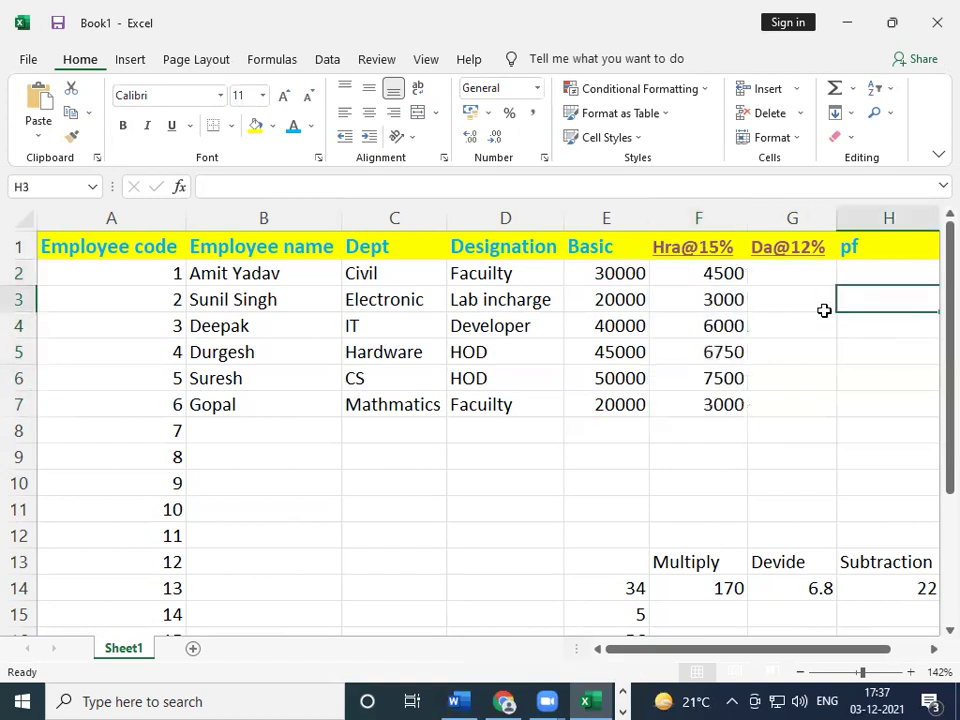
pyautogui.click(258, 580)
pyautogui.write('ctr')
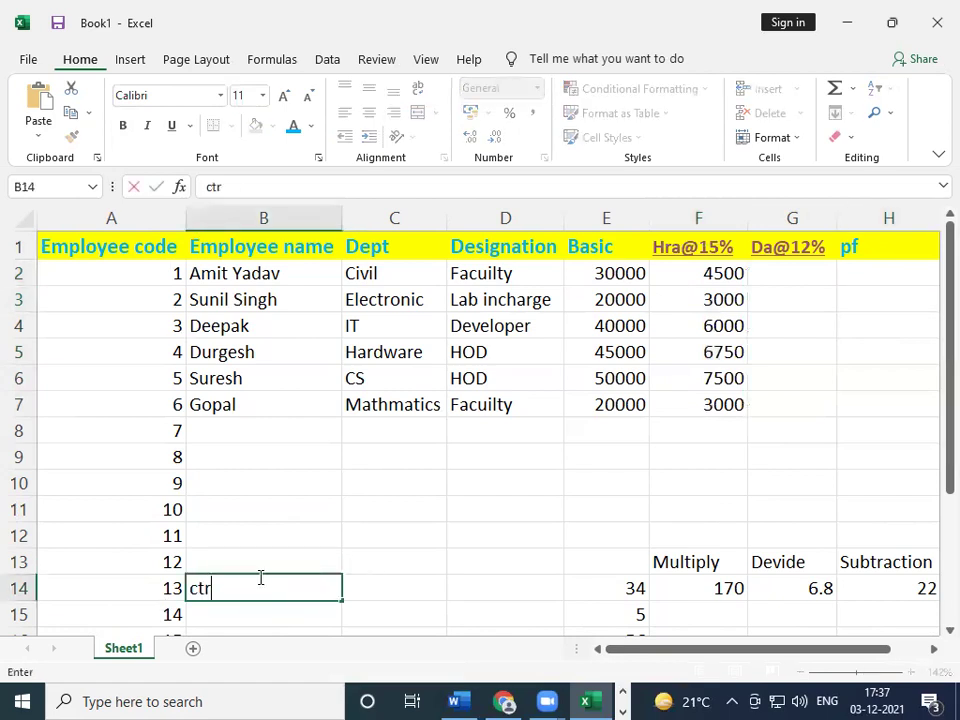
pyautogui.write('l+d')
pyautogui.press('BackSpace')
pyautogui.press('BackSpace')
pyautogui.press('BackSpace')
pyautogui.press('BackSpace')
pyautogui.press('BackSpace')
pyautogui.press('BackSpace')
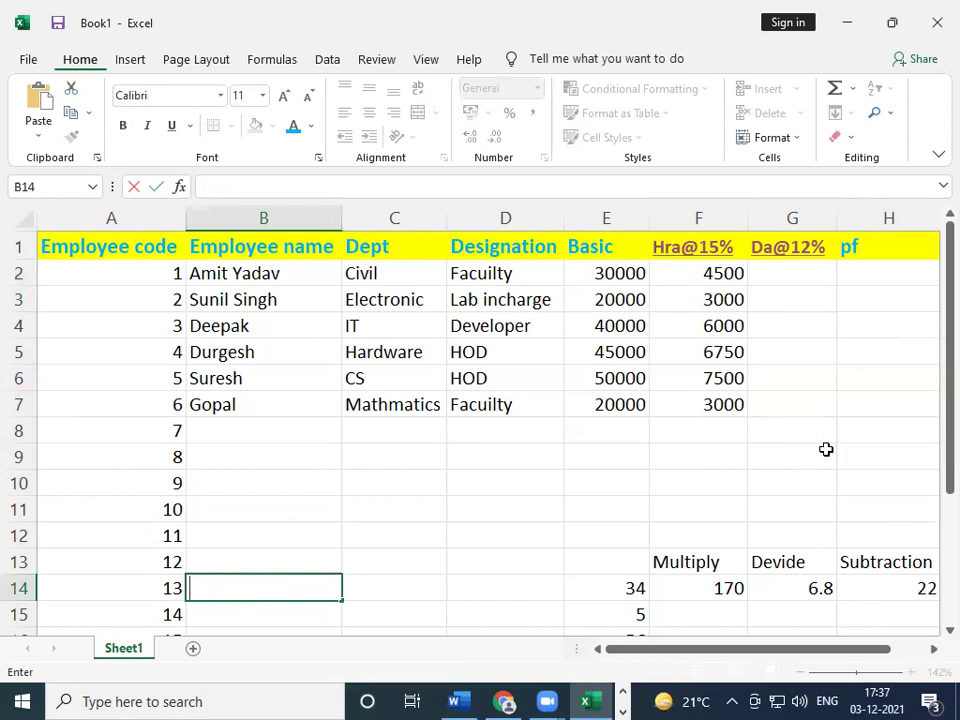
# - Enter =E2*12% in G2 and fill it down to G7
pyautogui.click(789, 263)
pyautogui.write('=')
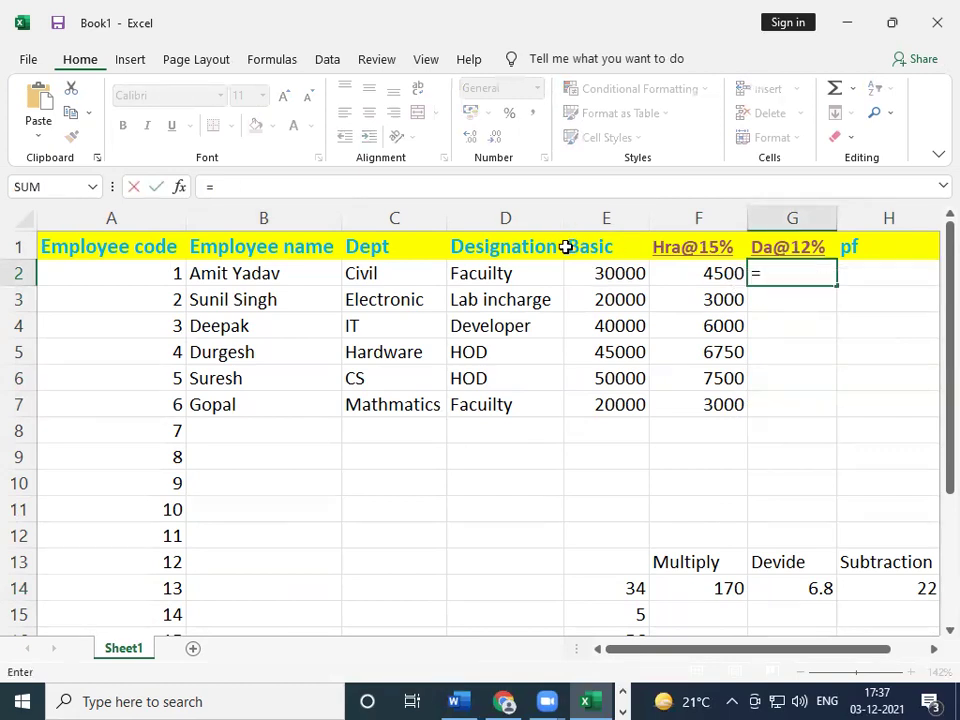
pyautogui.click(636, 274)
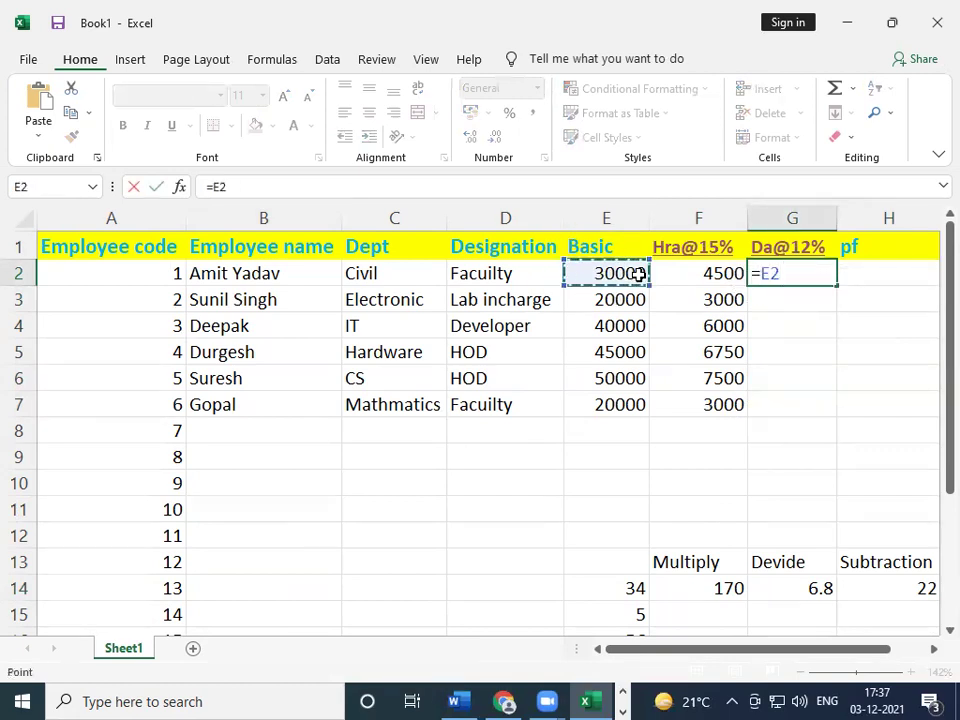
pyautogui.write('*12')
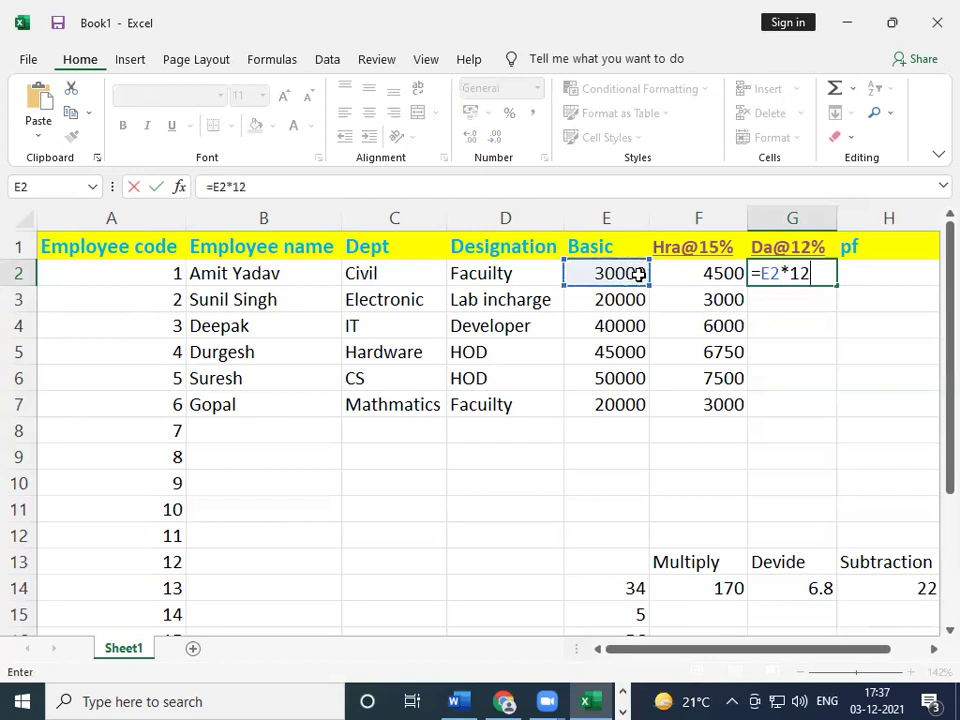
pyautogui.write('%')
pyautogui.press('Return')
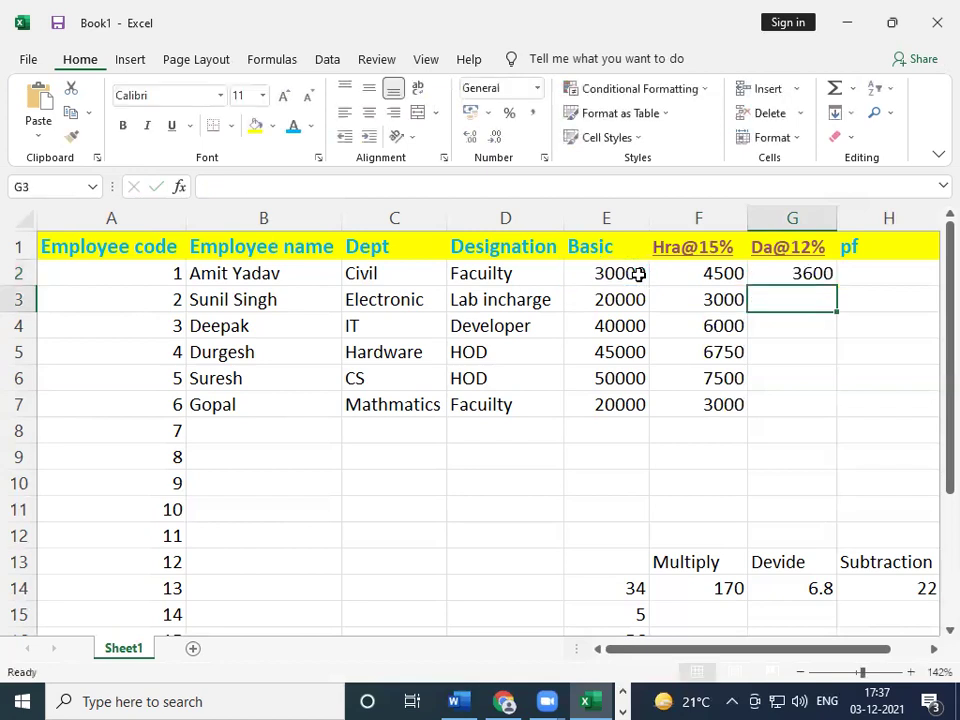
pyautogui.press('Up')
pyautogui.hotkey('shift', 'Down')
pyautogui.hotkey('shift', 'Down')
pyautogui.hotkey('shift', 'Down')
pyautogui.hotkey('shift', 'Down')
pyautogui.hotkey('shift', 'Down')
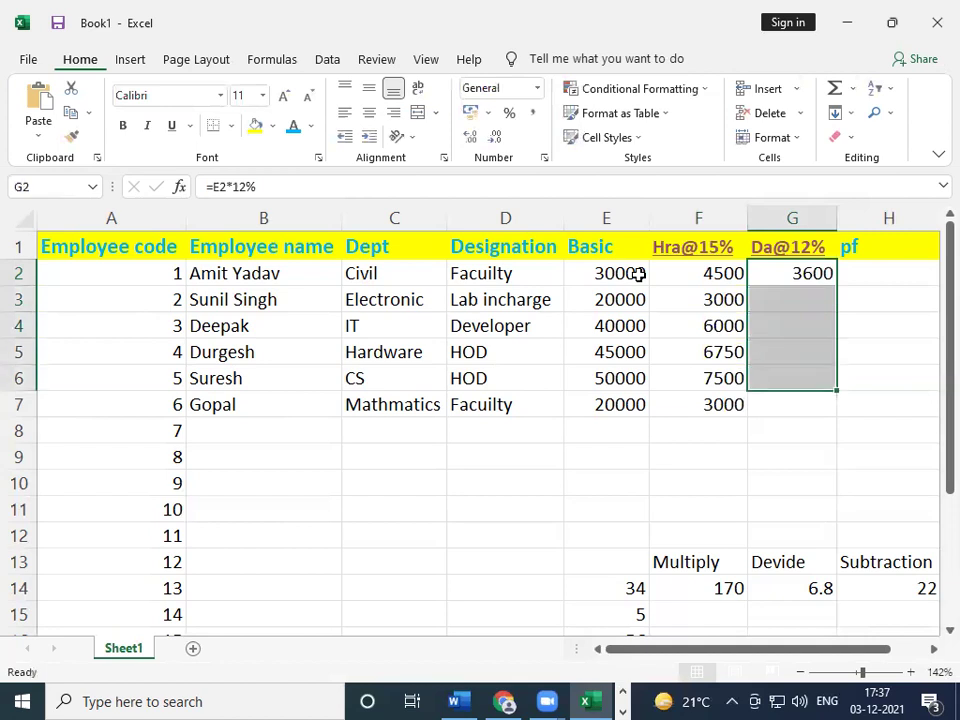
pyautogui.hotkey('ctrl', 'd')
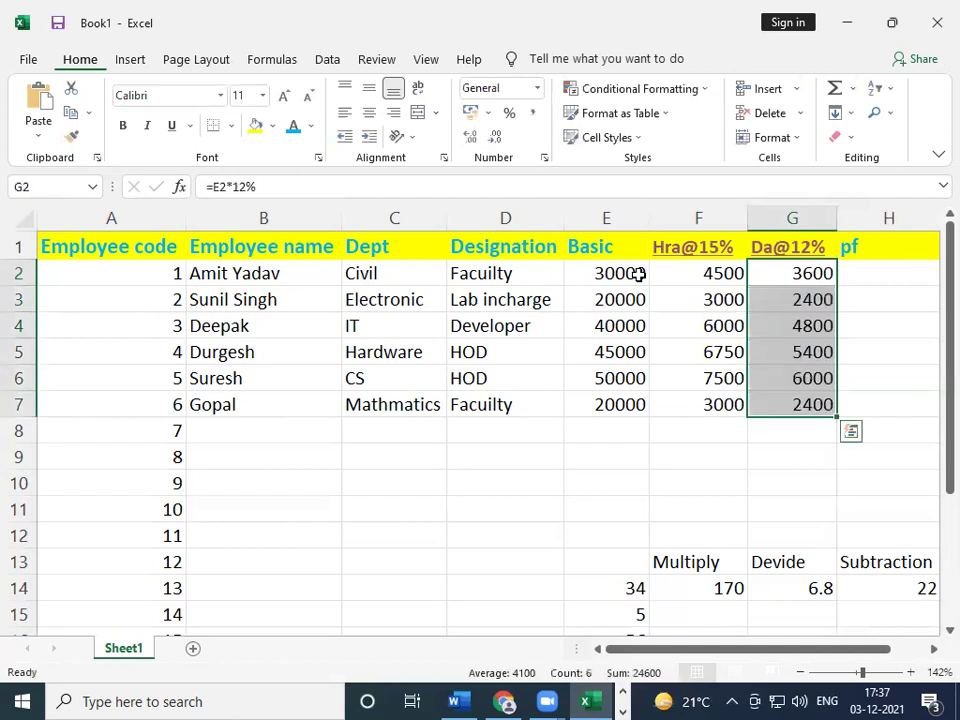
# - Enter pf amounts 1300 in H2 and 800 in H3
pyautogui.press('Right')
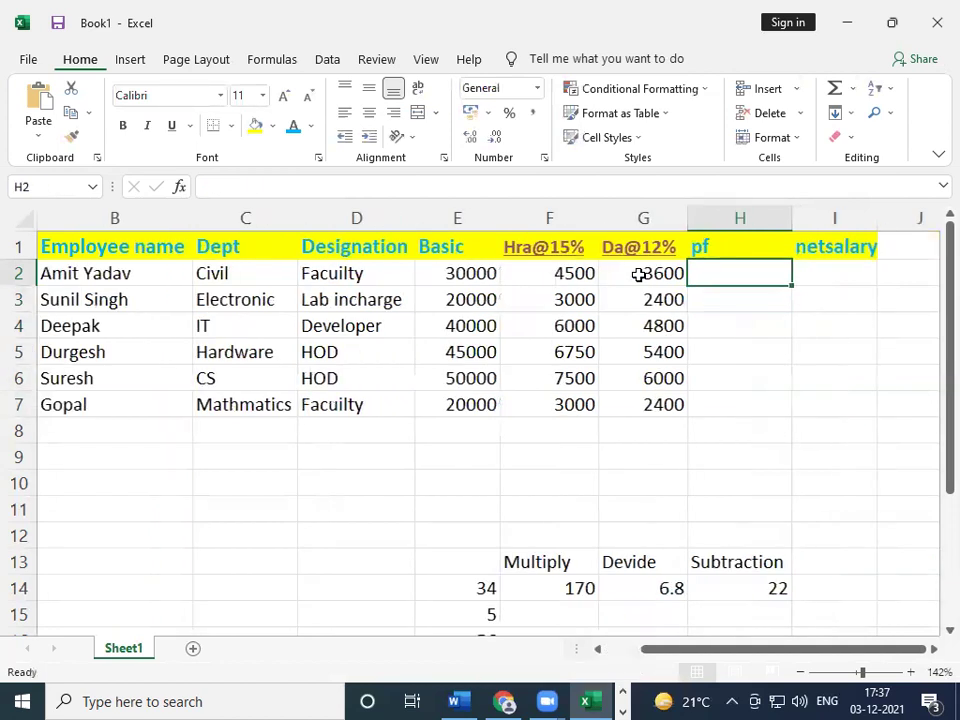
pyautogui.write('13')
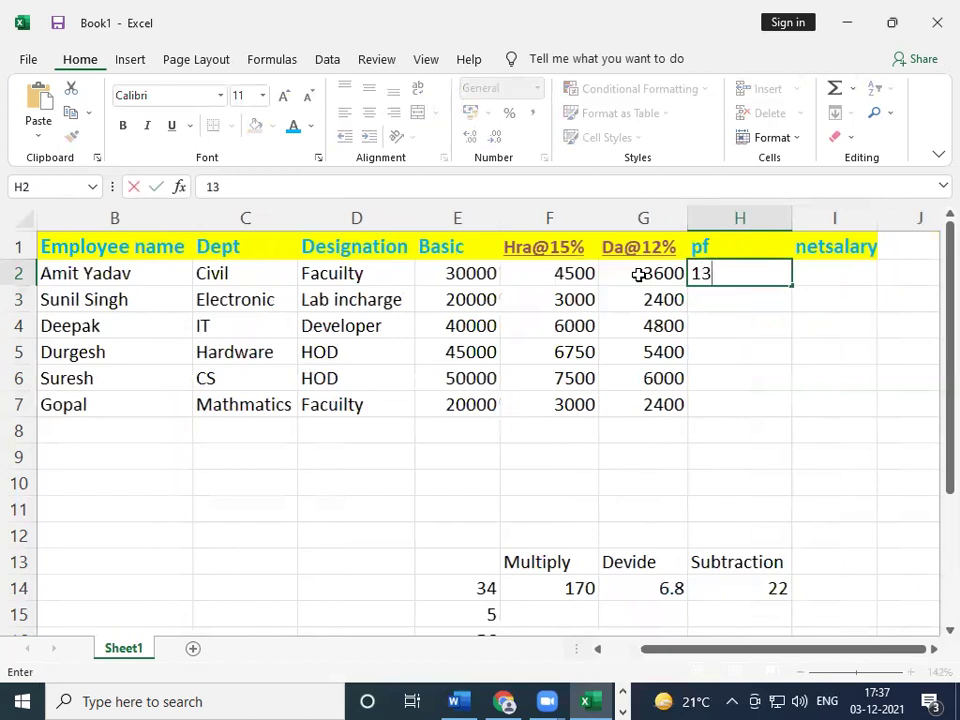
pyautogui.write('00')
pyautogui.press('Return')
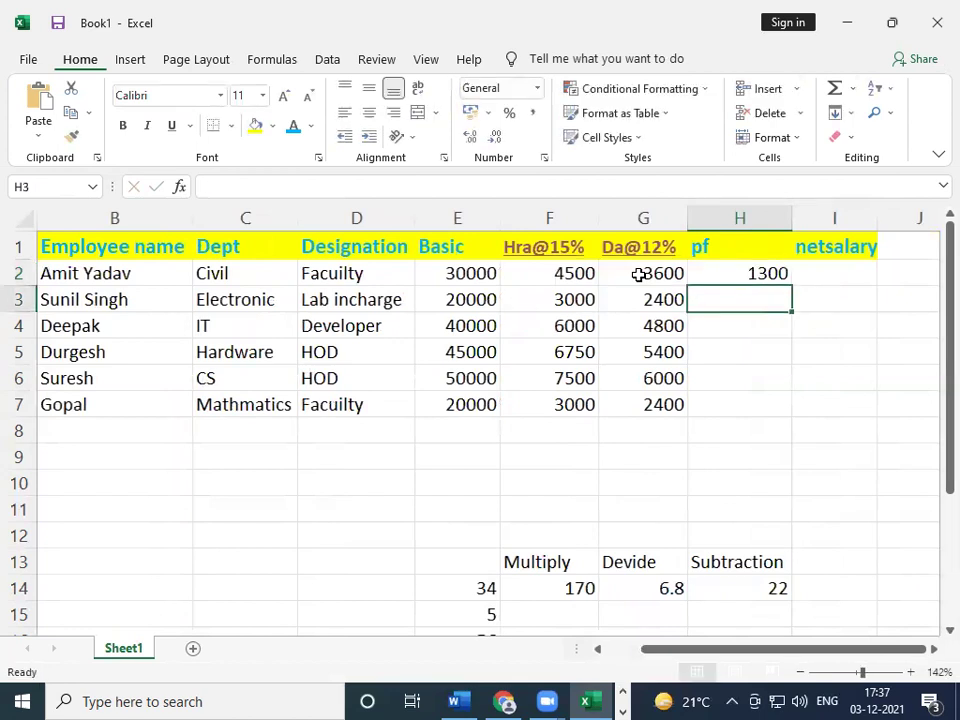
pyautogui.write('8')
pyautogui.write('--')
pyautogui.press('BackSpace')
pyautogui.write('00')
pyautogui.press('BackSpace')
pyautogui.press('BackSpace')
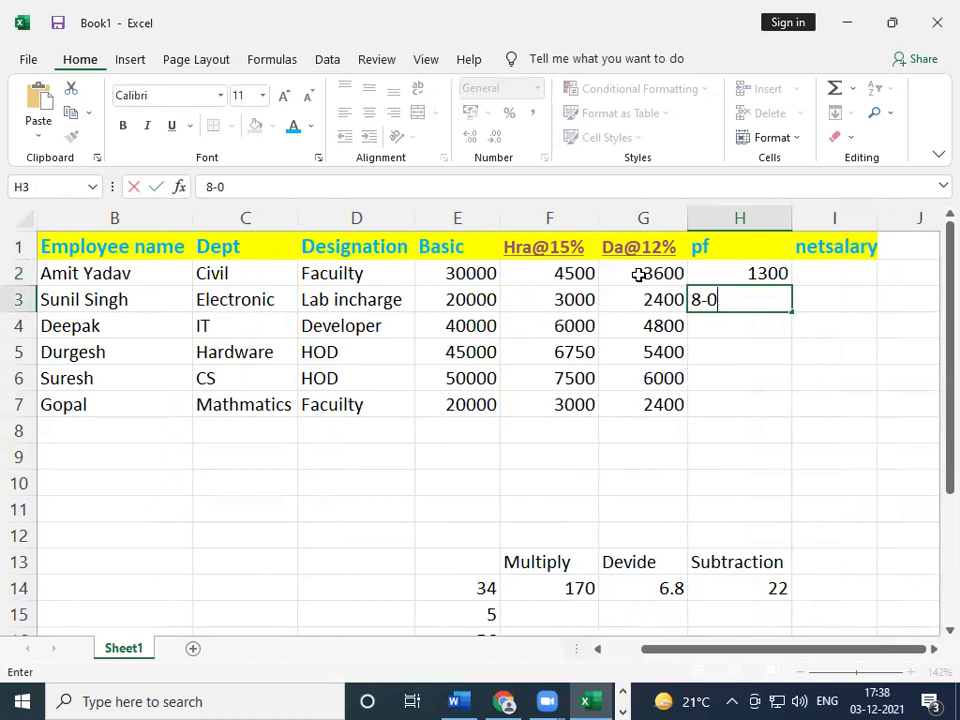
pyautogui.write('000')
pyautogui.press('BackSpace')
pyautogui.write('0')
pyautogui.press('BackSpace')
# - Enter the remaining pf amounts 1000, 600, 1100 and 900
pyautogui.press('Return')
pyautogui.press('Return')
pyautogui.write('1000')
pyautogui.press('Return')
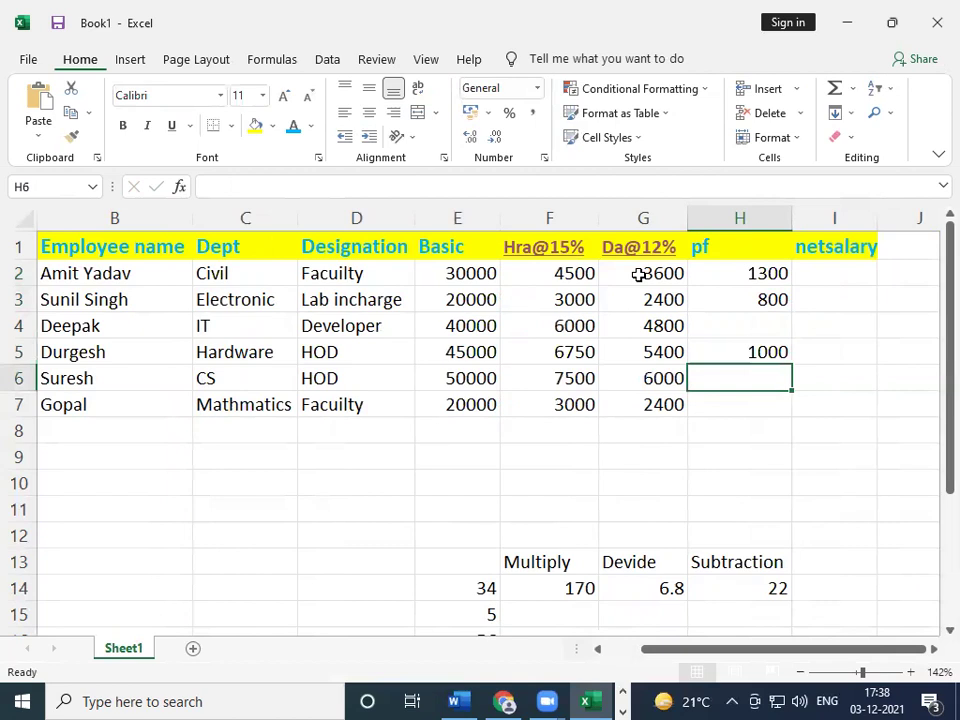
pyautogui.write('6000')
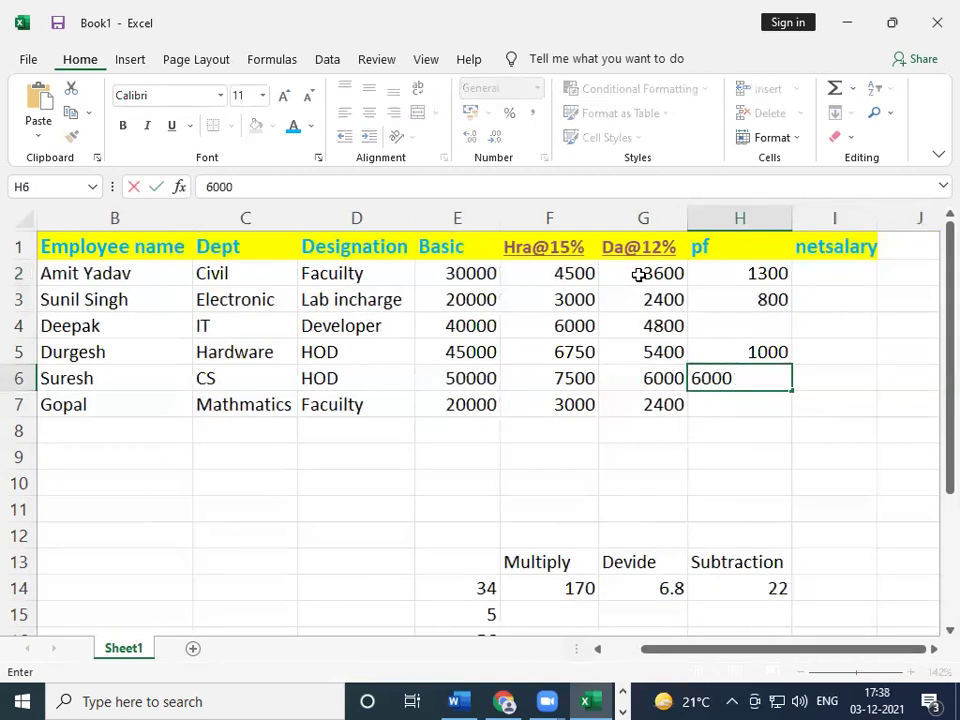
pyautogui.press('BackSpace')
pyautogui.press('Return')
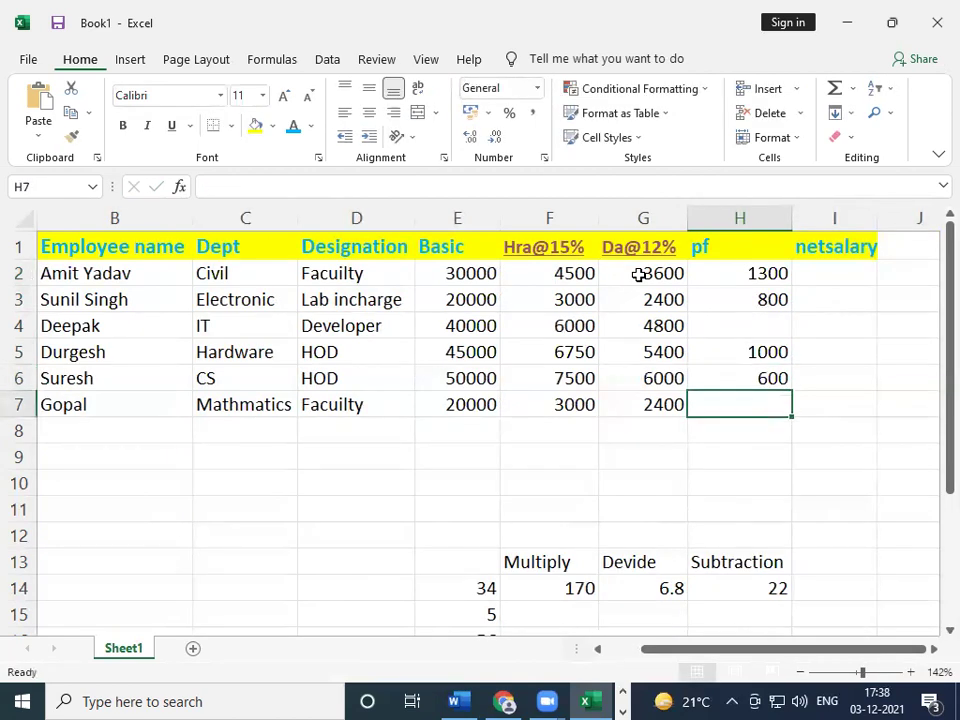
pyautogui.write('1100')
pyautogui.press('Up')
pyautogui.press('Up')
pyautogui.press('Up')
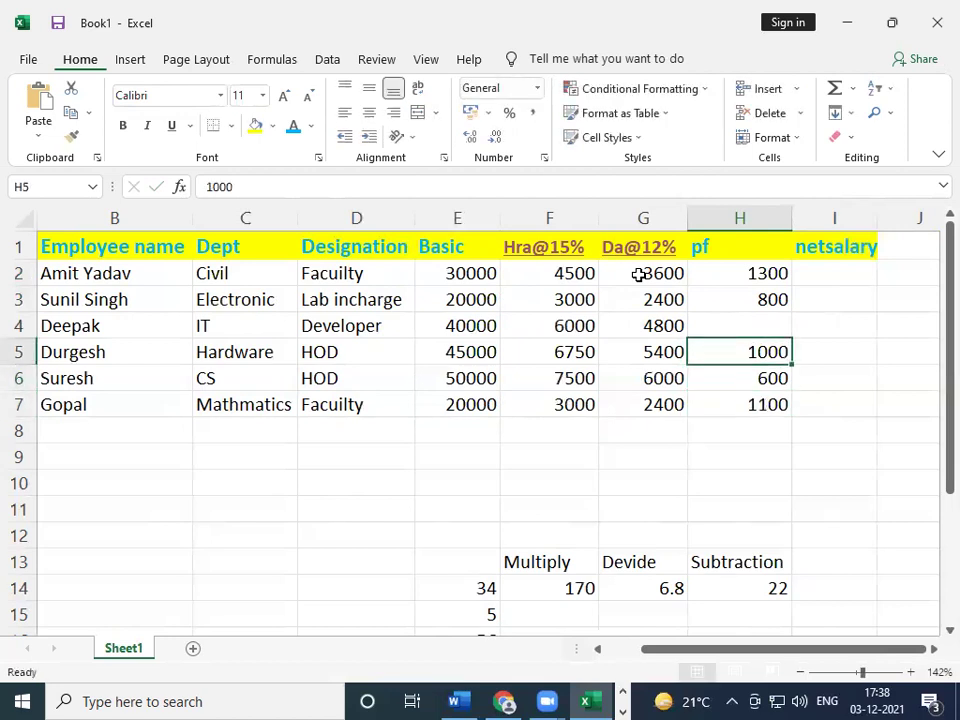
pyautogui.write('900')
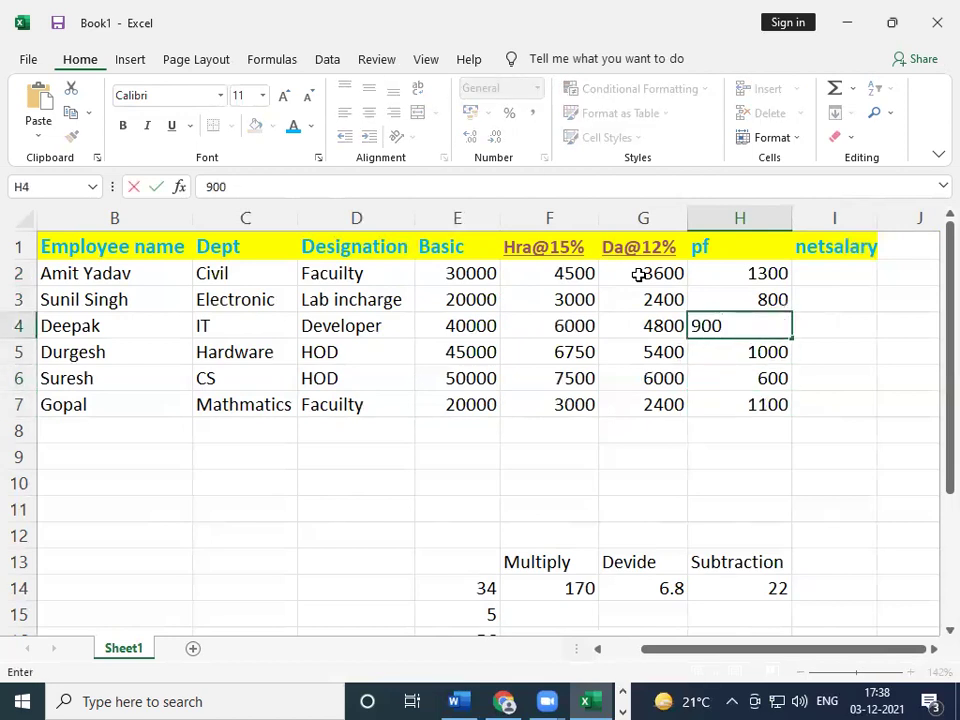
pyautogui.press('Tab')
pyautogui.press('Up')
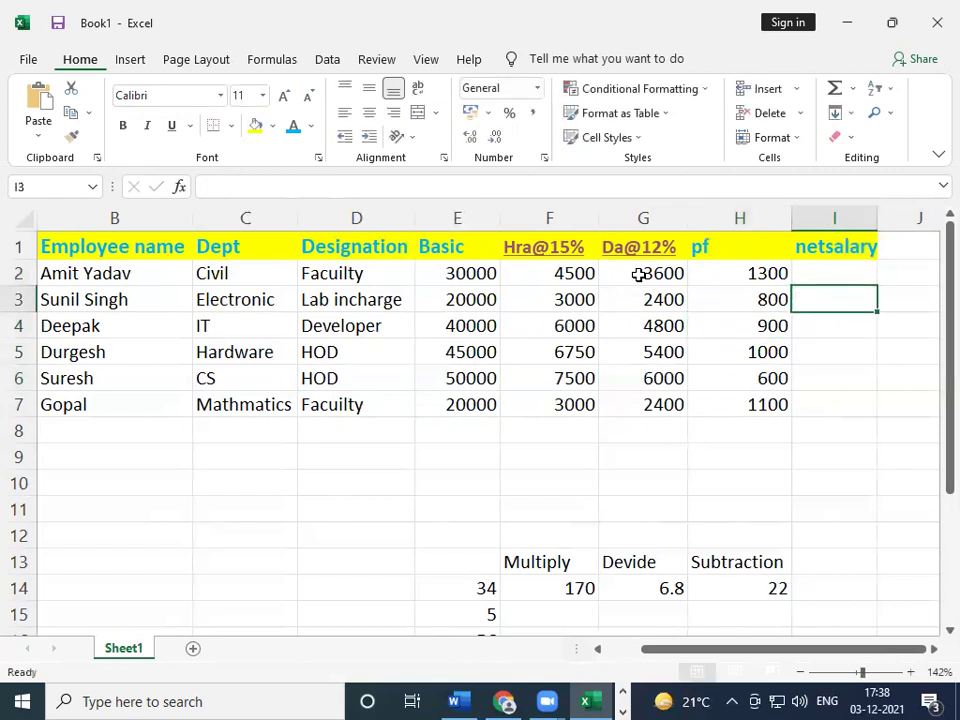
pyautogui.press('Up')
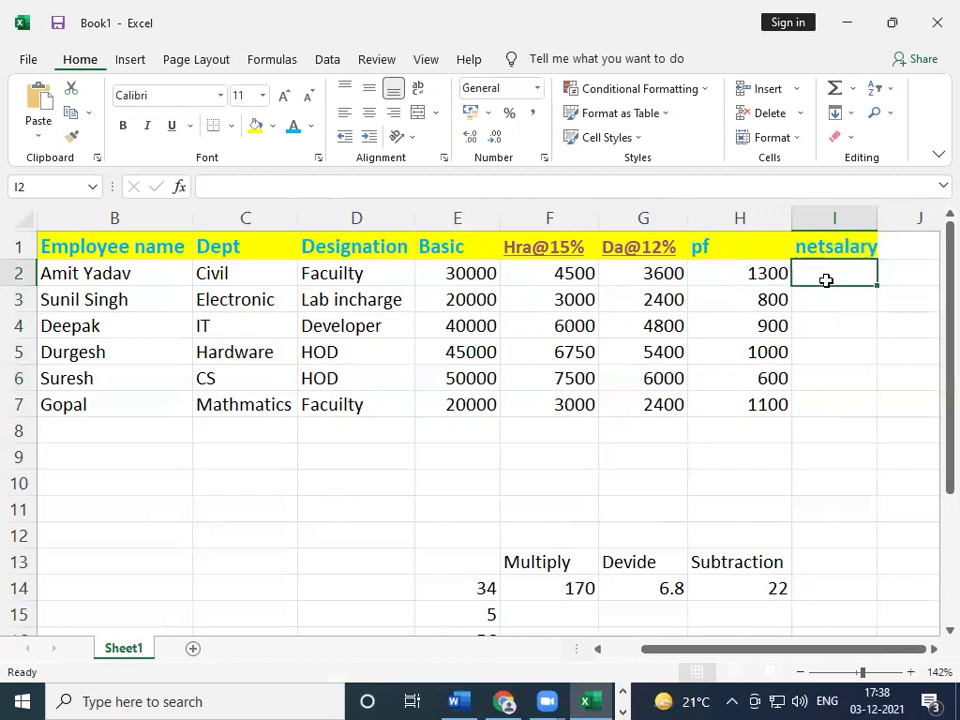
# - Rename the I1 heading to gross salary and autofit column I
pyautogui.click(850, 250)
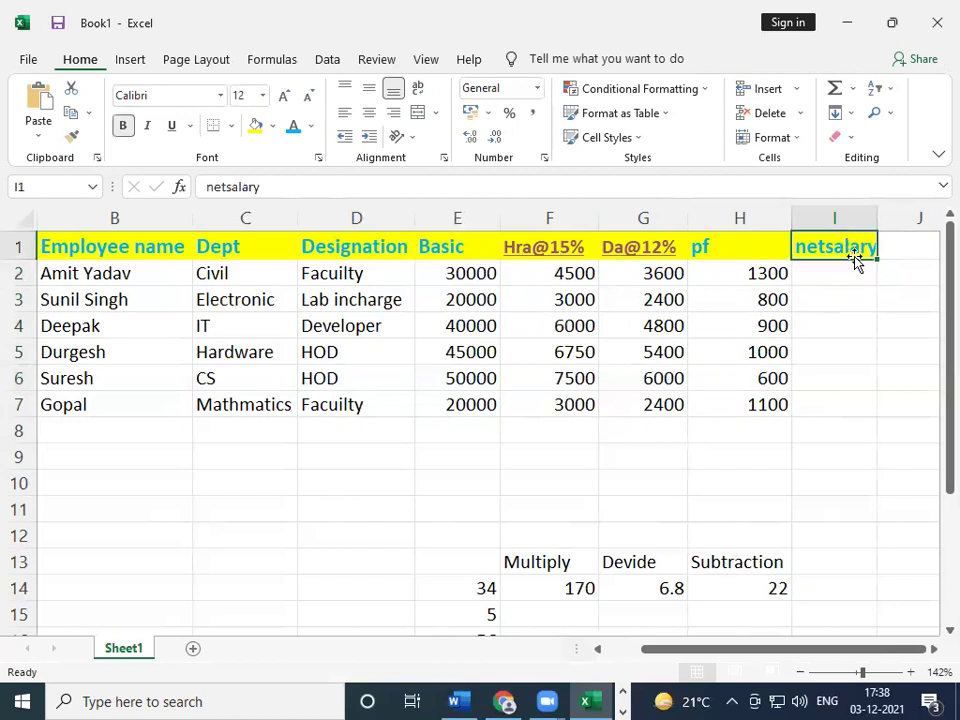
pyautogui.write('g')
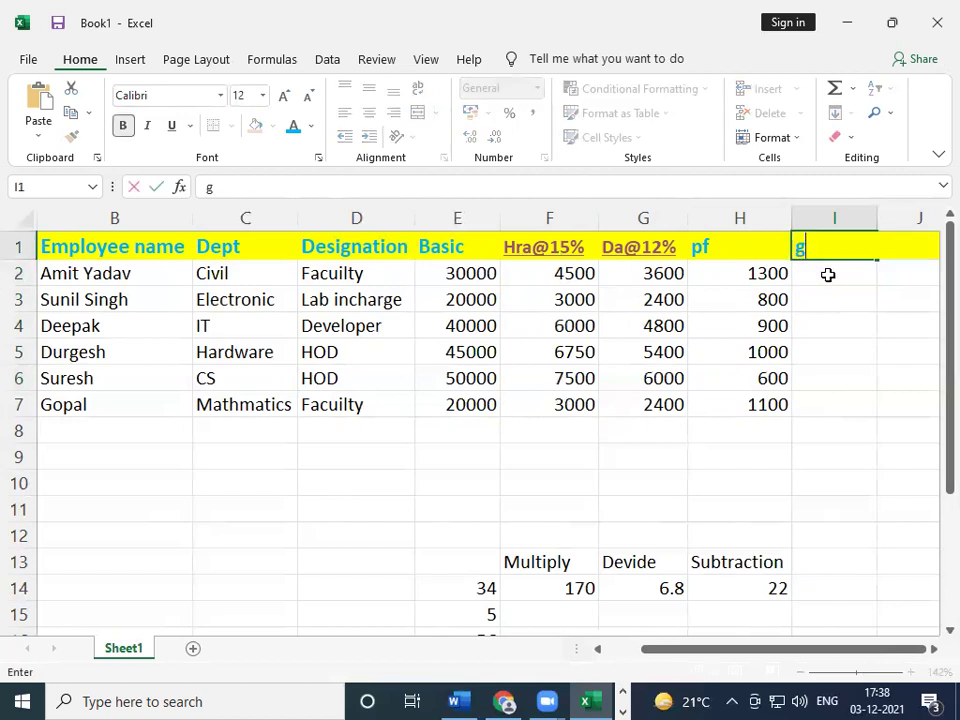
pyautogui.write('rioss sa')
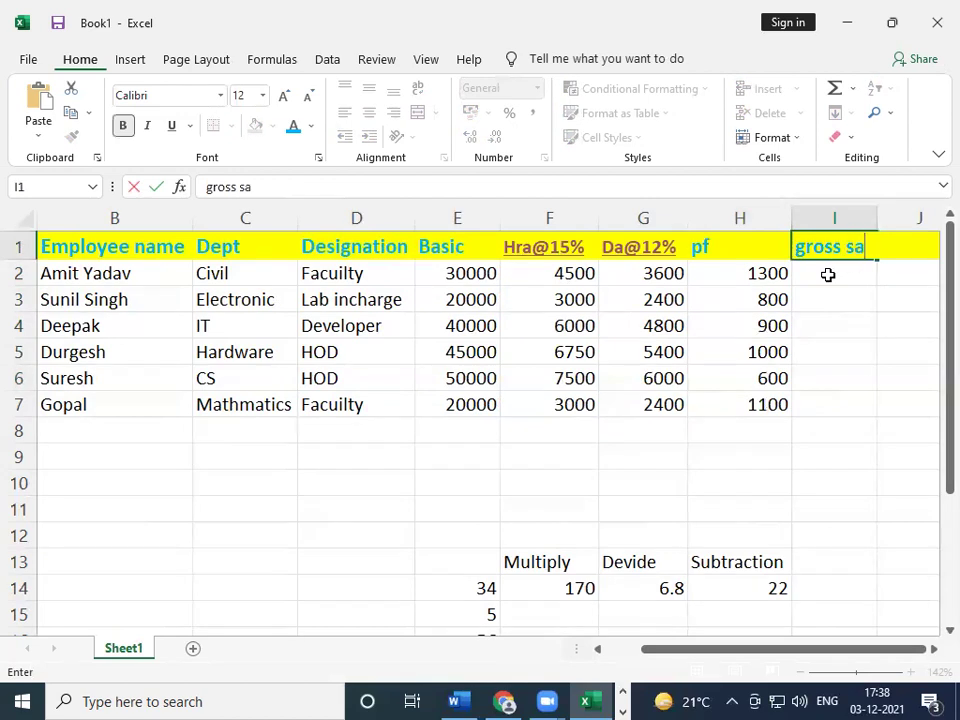
pyautogui.write('lary')
pyautogui.press('Tab')
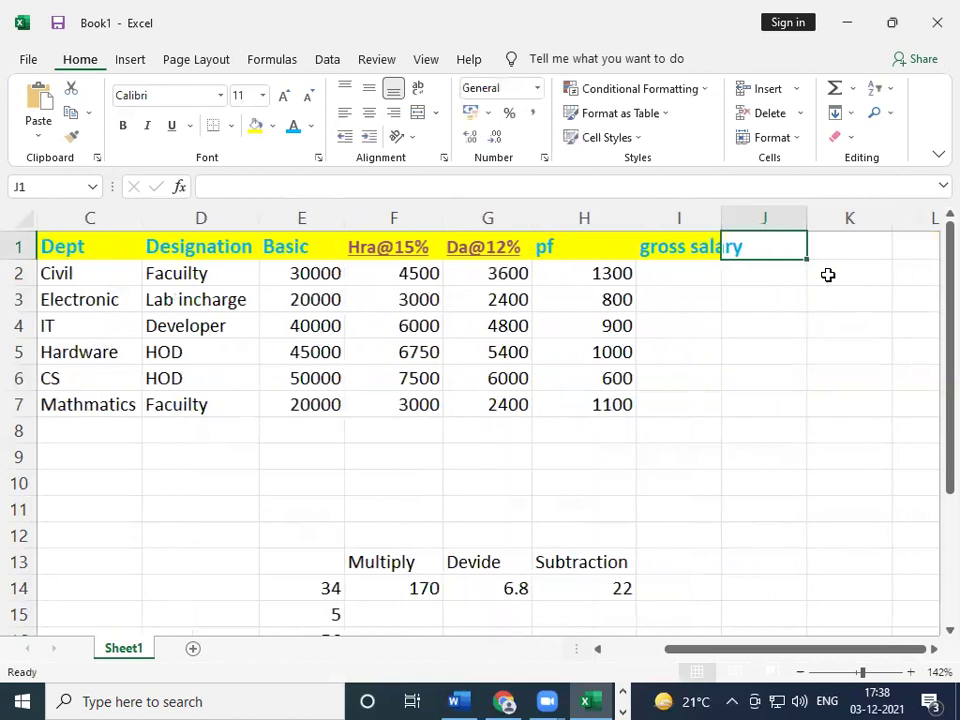
pyautogui.press('Left')
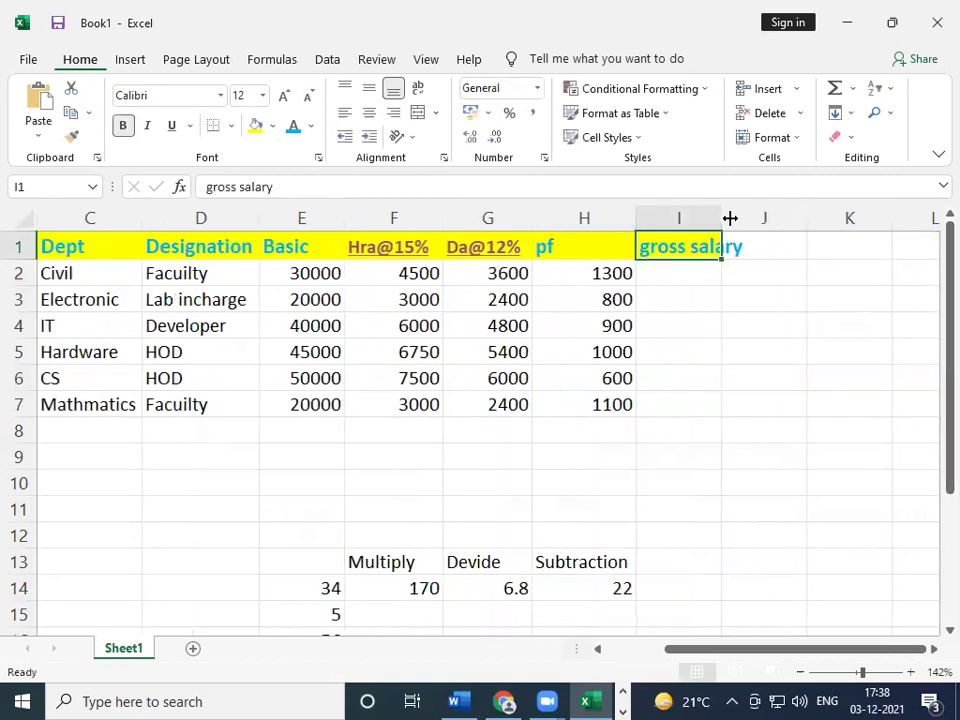
pyautogui.doubleClick(724, 219)
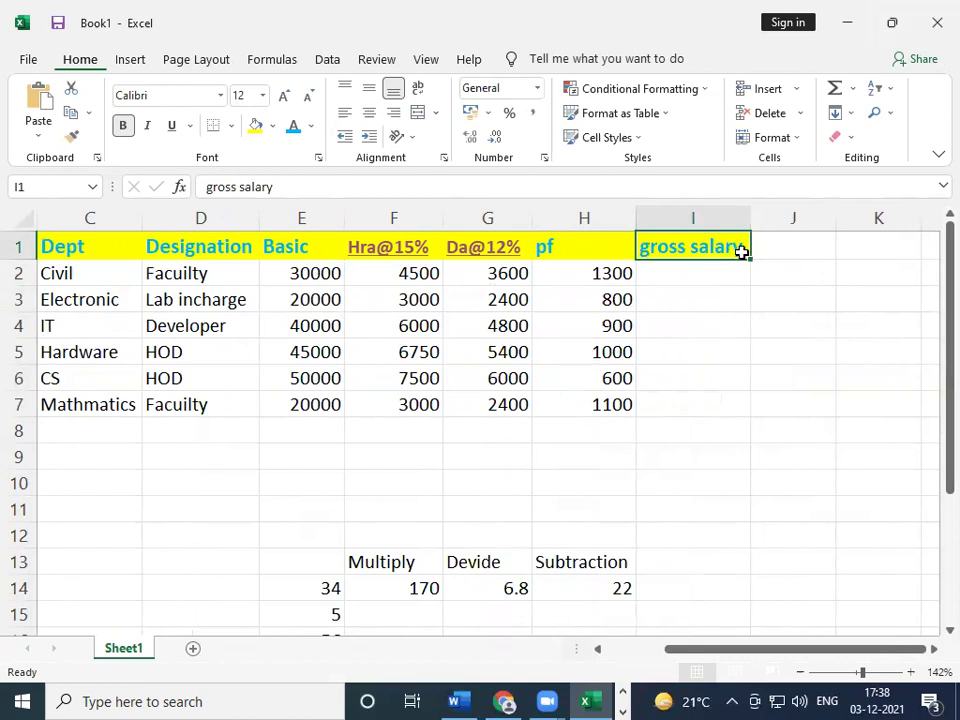
pyautogui.click(709, 272)
# - Type the netsalary heading into J1
pyautogui.click(777, 241)
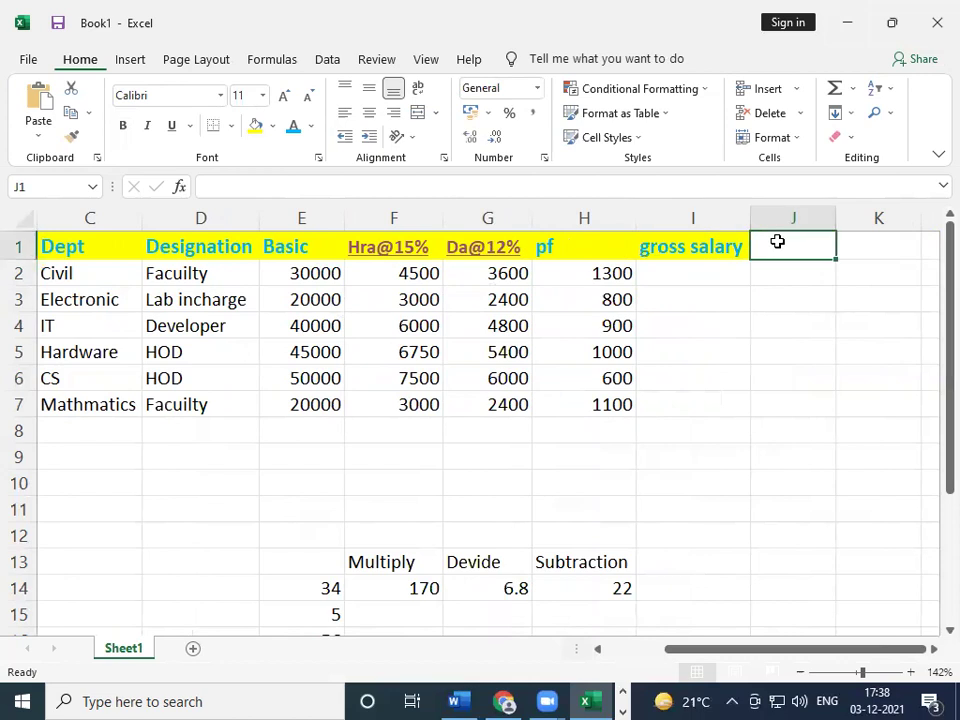
pyautogui.write('netsal')
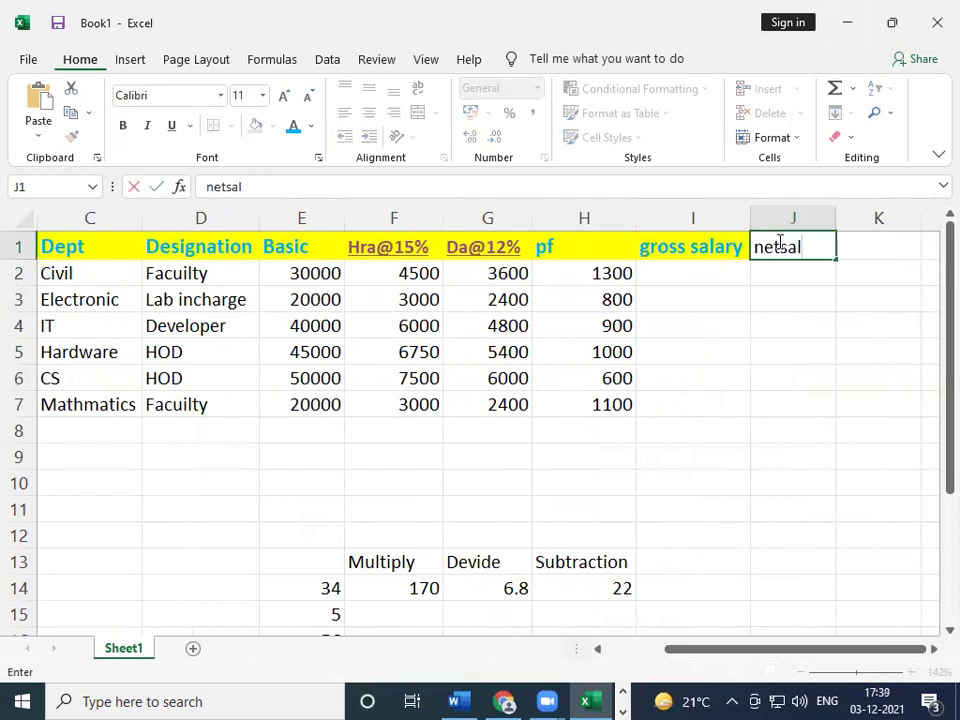
pyautogui.write('ary')
pyautogui.press('Return')
pyautogui.press('Up')
pyautogui.press('Left')
pyautogui.press('Left')
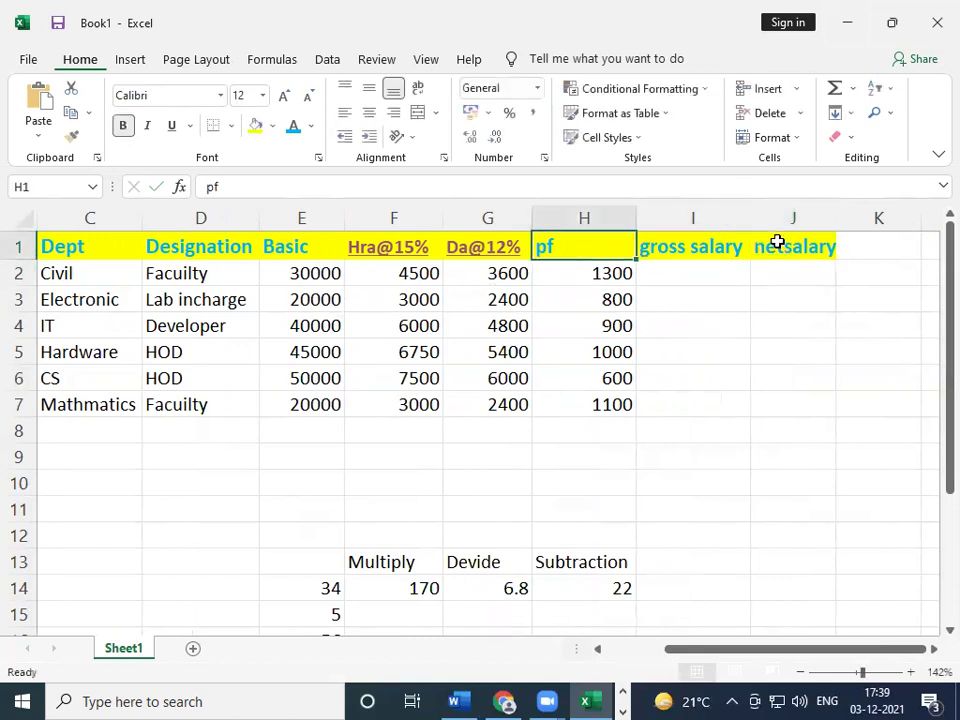
pyautogui.press('Right')
pyautogui.press('Down')
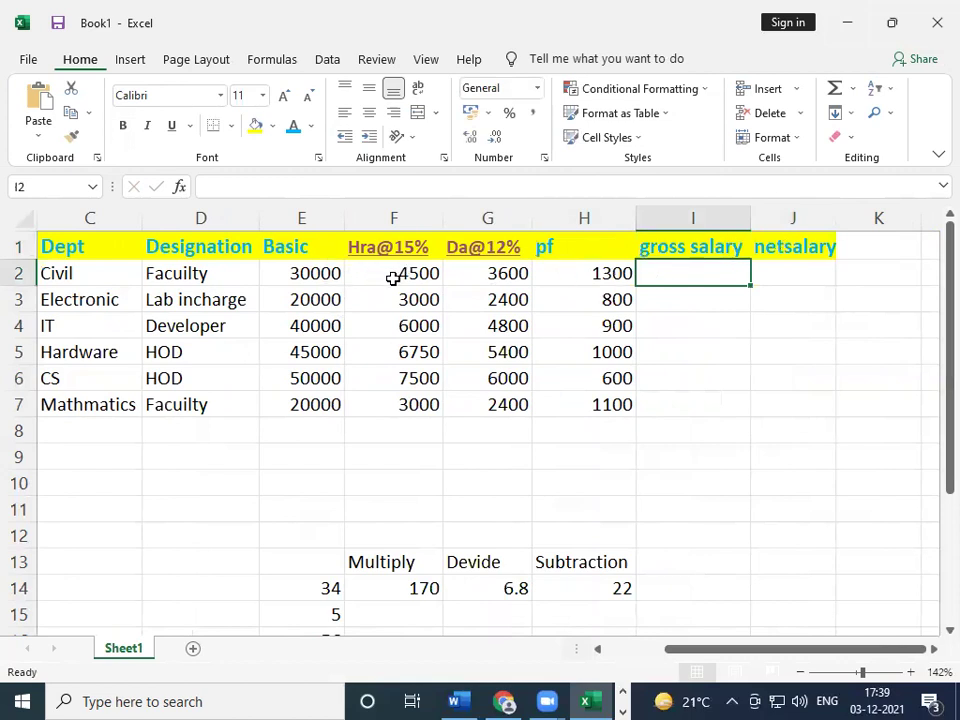
# - Enter =E2+F2+G2 in I2 and fill it down to I7, giving 38100 onward
pyautogui.write('=')
pyautogui.click(309, 273)
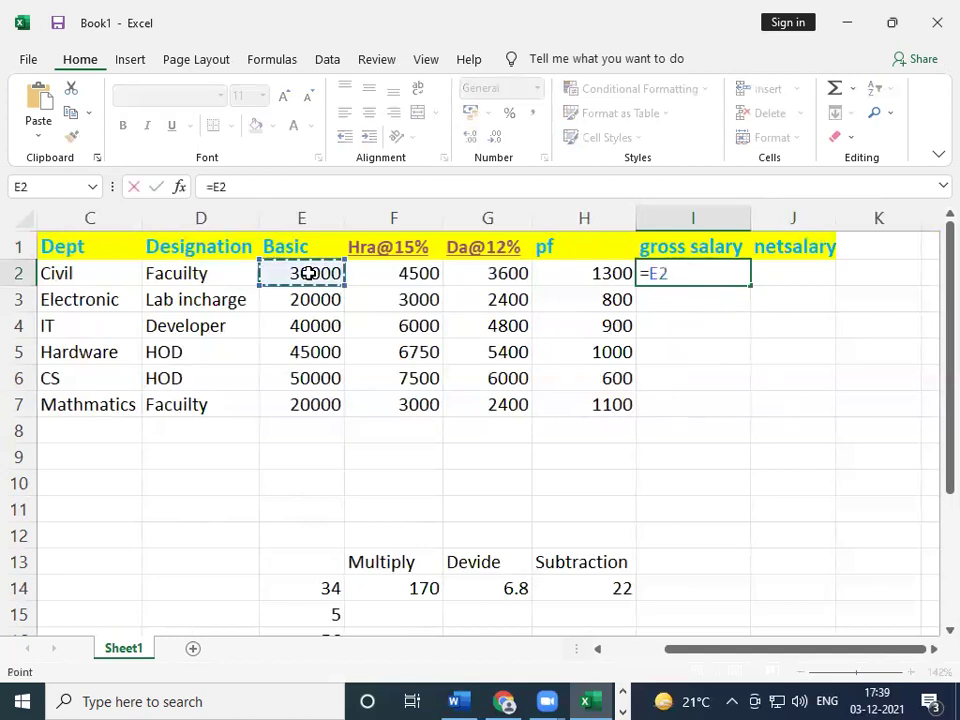
pyautogui.write('+')
pyautogui.click(419, 277)
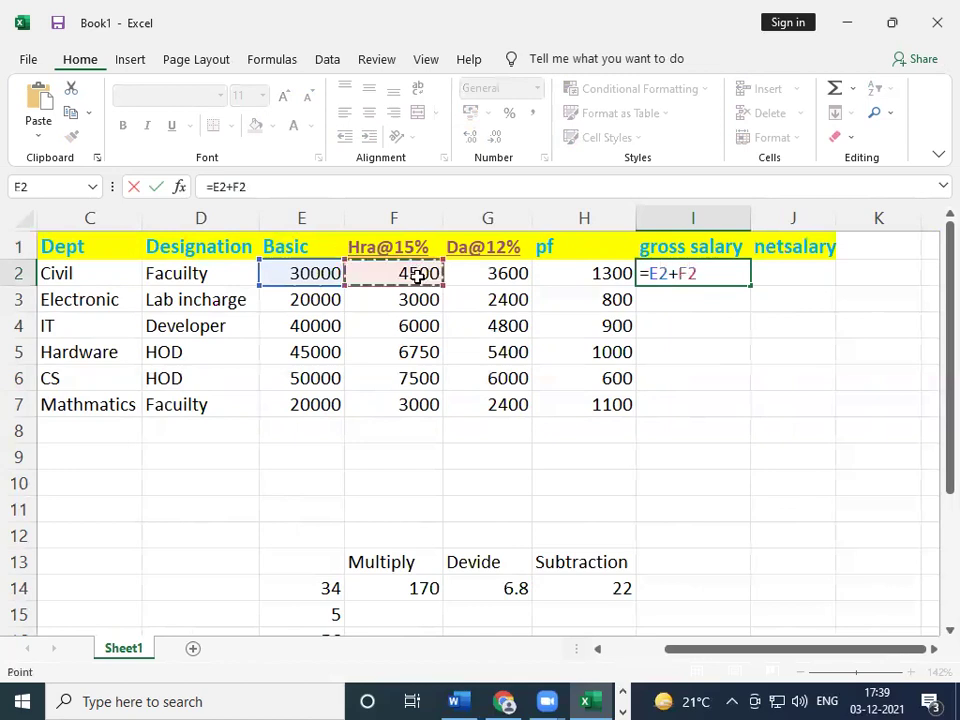
pyautogui.write('+')
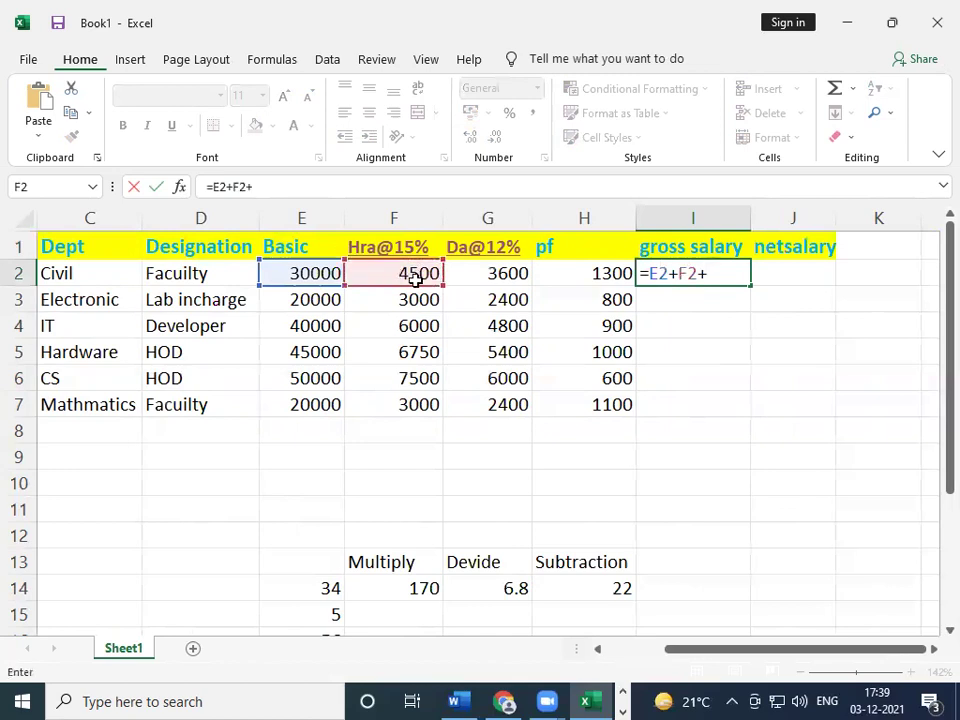
pyautogui.click(523, 274)
pyautogui.press('Return')
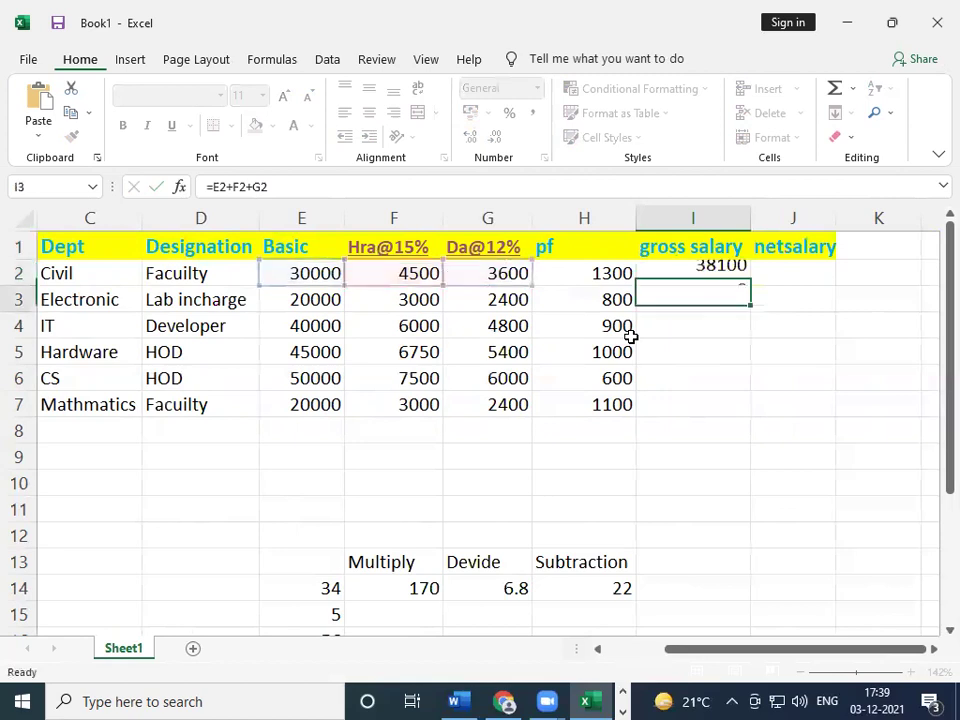
pyautogui.press('Up')
pyautogui.hotkey('shift', 'Down')
pyautogui.hotkey('shift', 'Down')
pyautogui.hotkey('shift', 'Down')
pyautogui.hotkey('shift', 'Down')
pyautogui.hotkey('shift', 'Down')
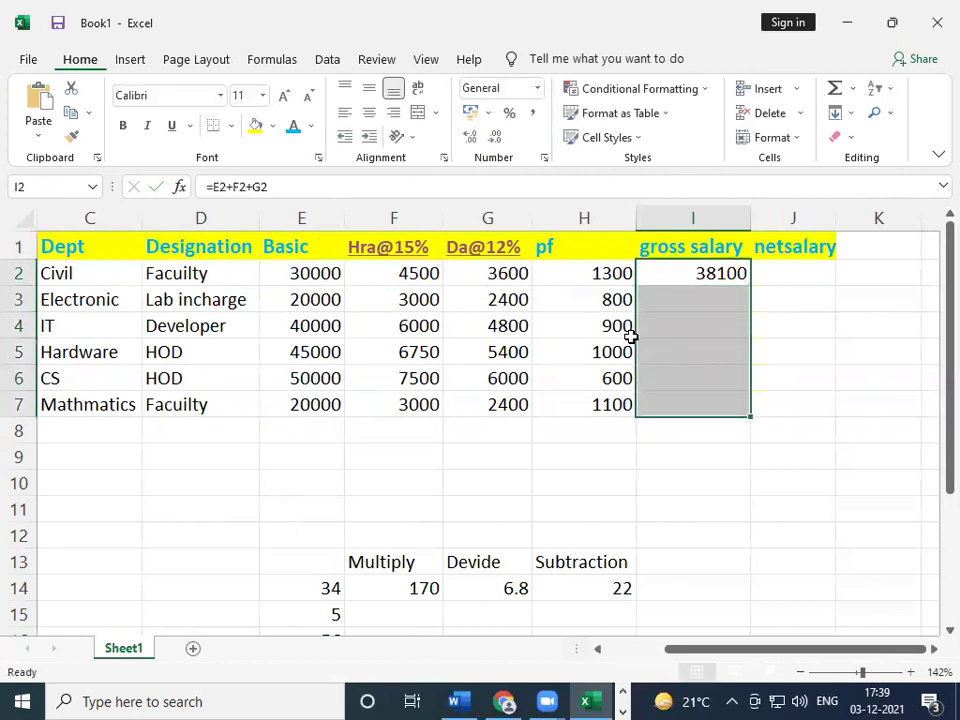
pyautogui.hotkey('ctrl', 'd')
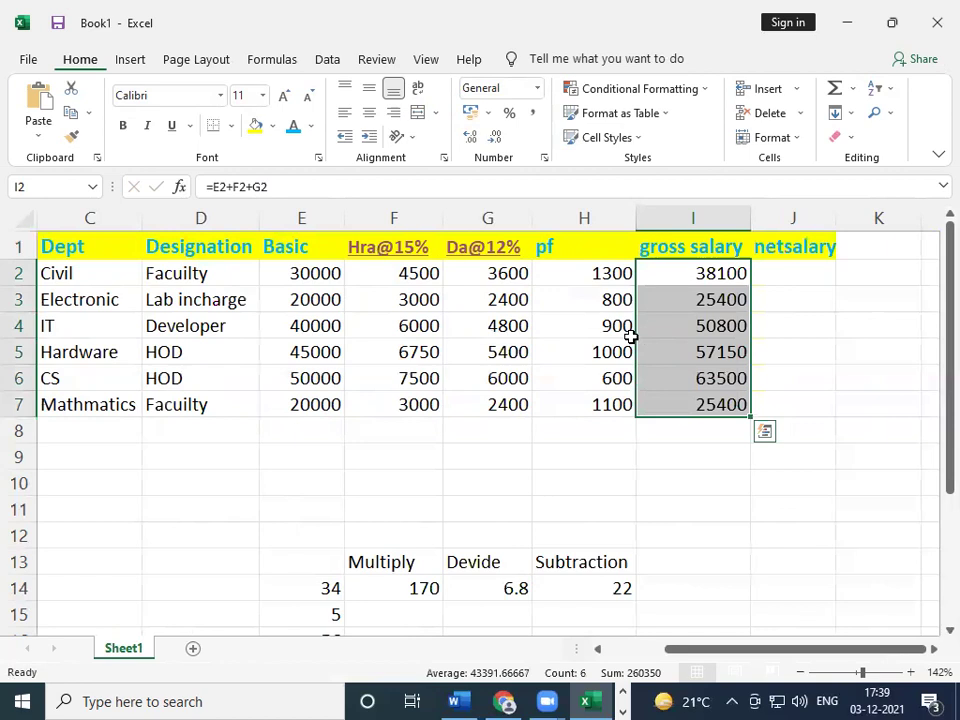
pyautogui.press('Right')
pyautogui.write('=')
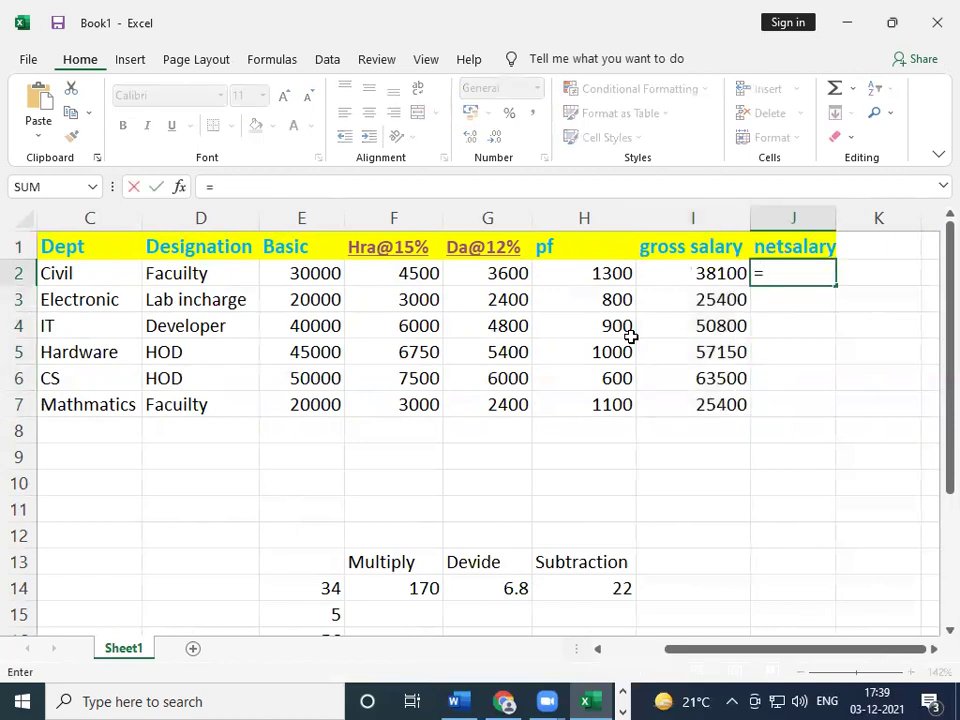
# - Complete J2 as =I2-H2 and fill it down J2:J7, 36800 to 24300
pyautogui.click(715, 276)
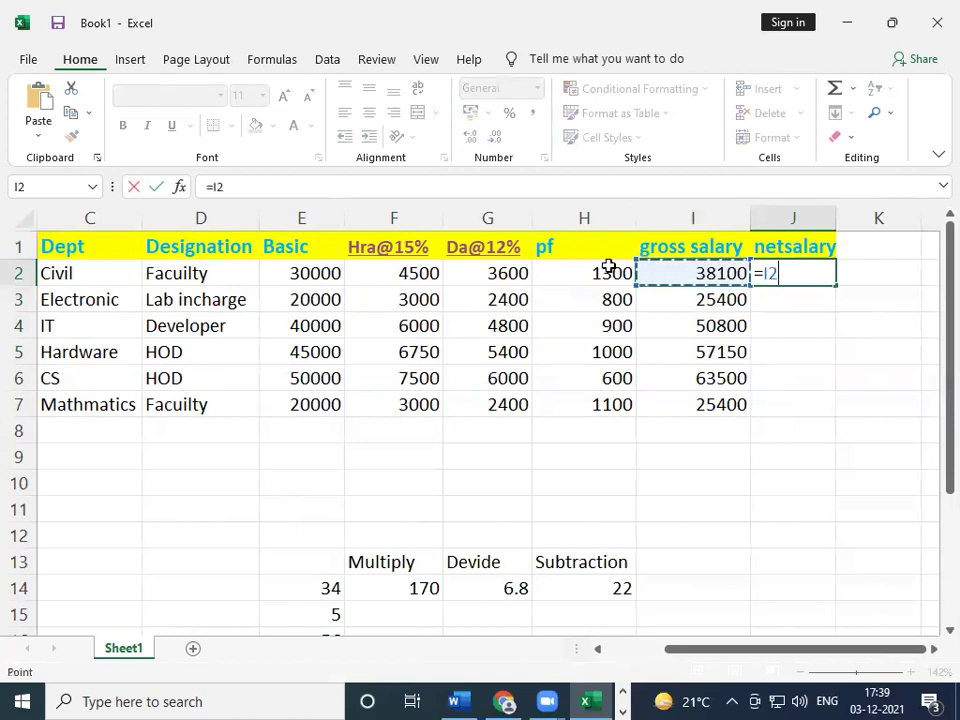
pyautogui.write('-')
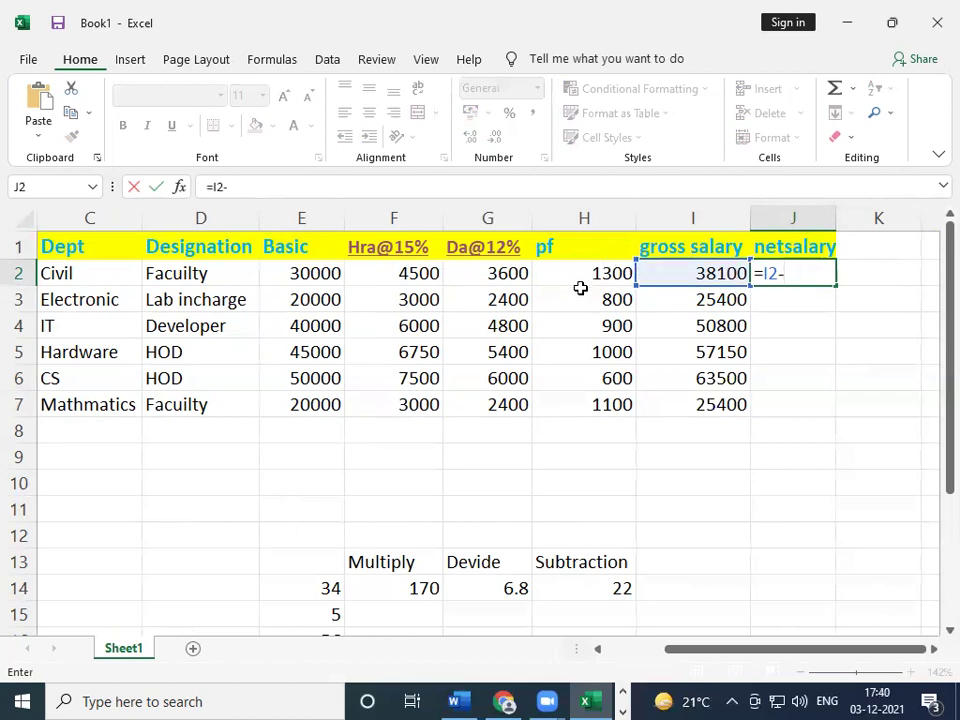
pyautogui.click(582, 284)
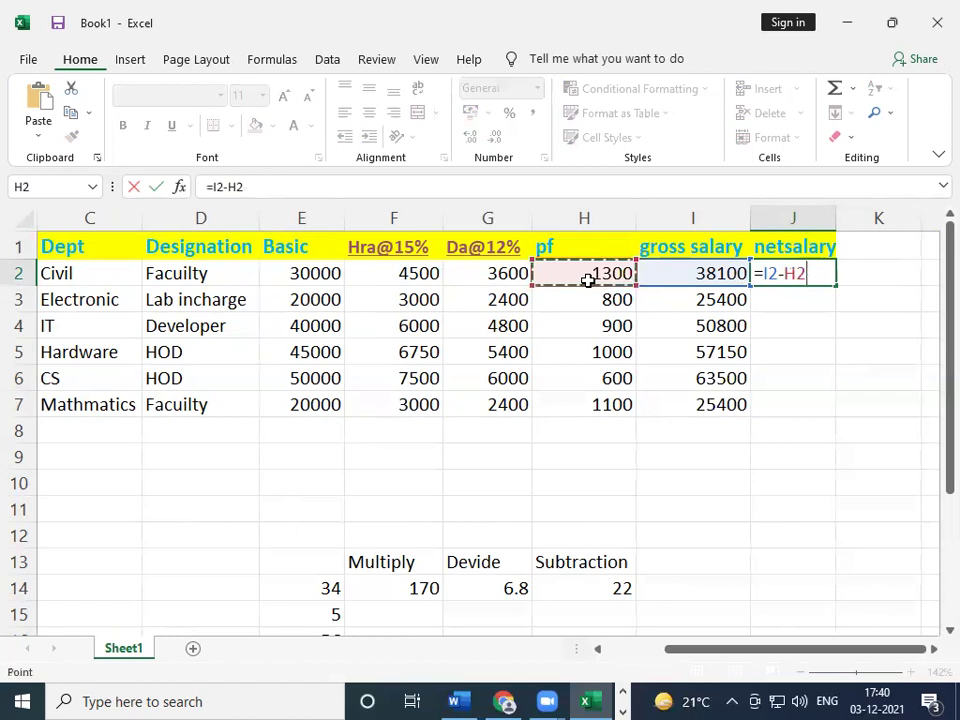
pyautogui.press('Return')
pyautogui.press('Up')
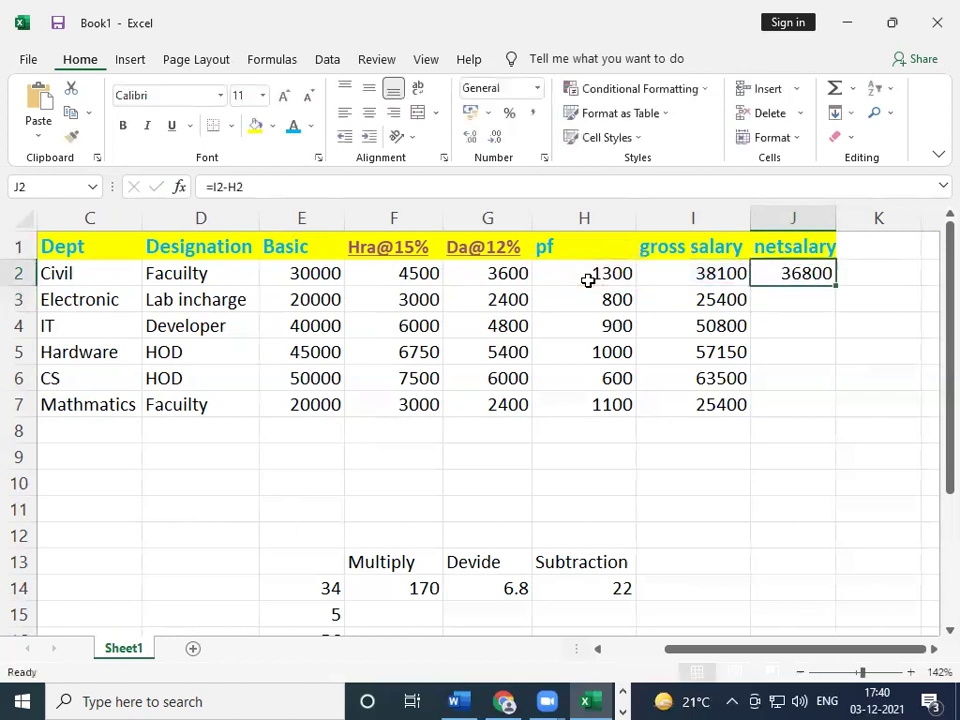
pyautogui.hotkey('shift', 'Down')
pyautogui.hotkey('shift', 'Down')
pyautogui.hotkey('shift', 'Down')
pyautogui.hotkey('shift', 'Down')
pyautogui.hotkey('shift', 'Down')
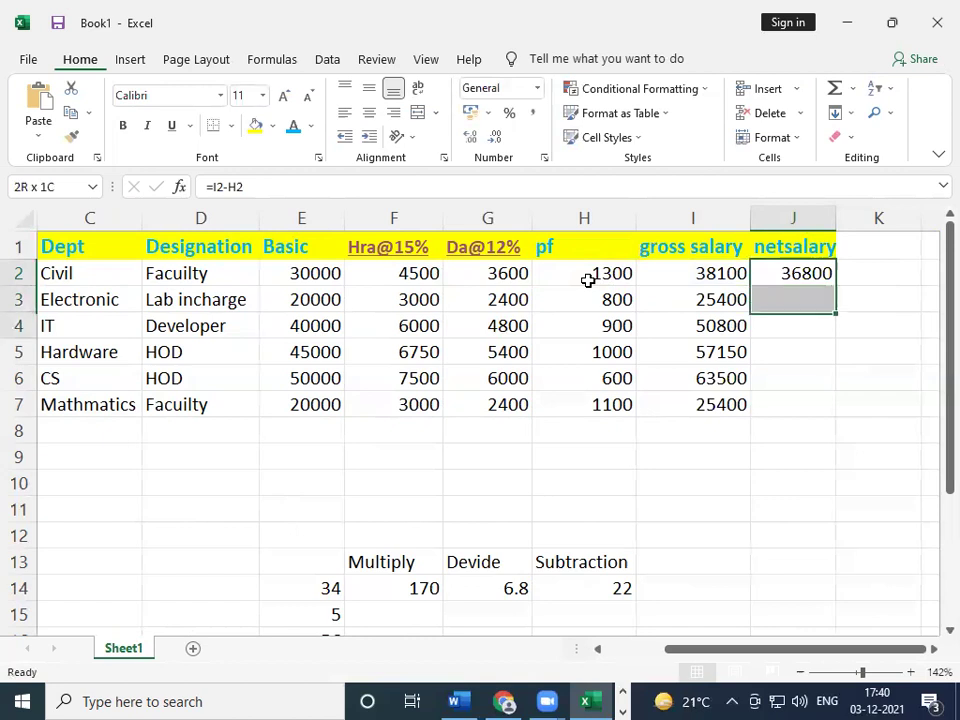
pyautogui.hotkey('ctrl', 'd')
pyautogui.hotkey('ctrl', 'q')
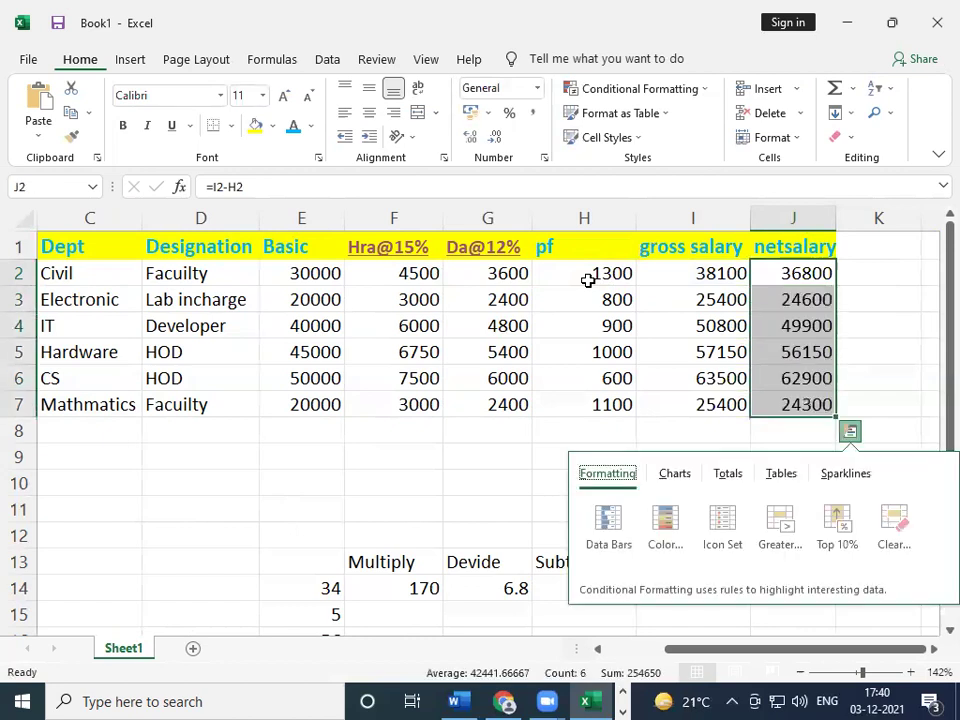
pyautogui.press('Escape')
pyautogui.press('Down')
pyautogui.press('Down')
pyautogui.press('Down')
pyautogui.press('Down')
pyautogui.press('Down')
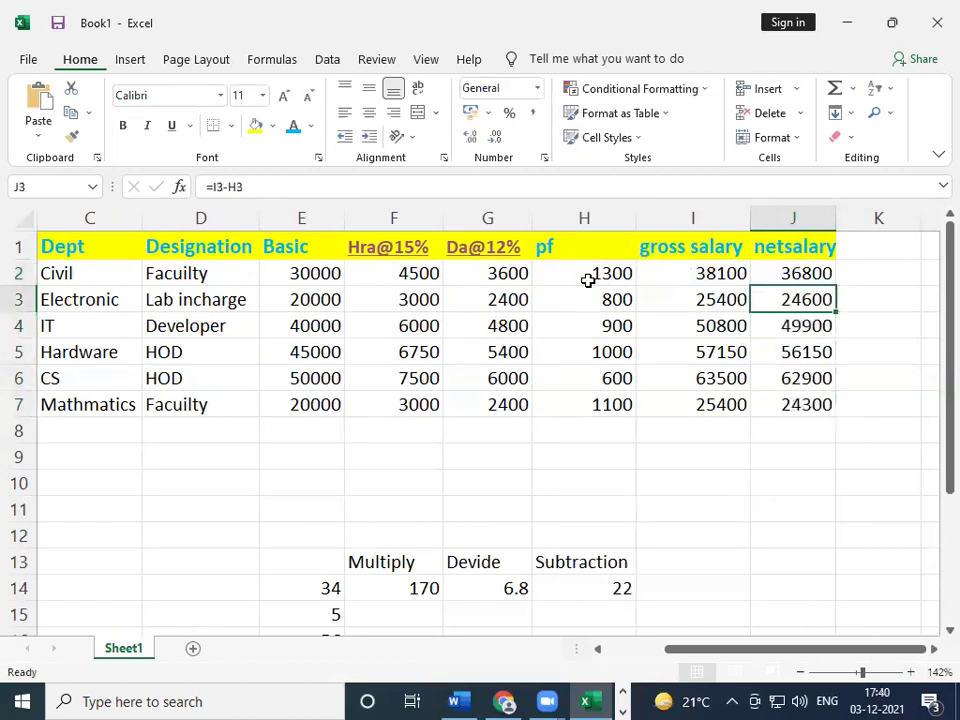
pyautogui.press('Left')
pyautogui.press('Left')
pyautogui.press('Left')
pyautogui.press('Left')
pyautogui.press('Left')
pyautogui.press('Left')
pyautogui.press('Left')
pyautogui.press('Left')
pyautogui.press('Left')
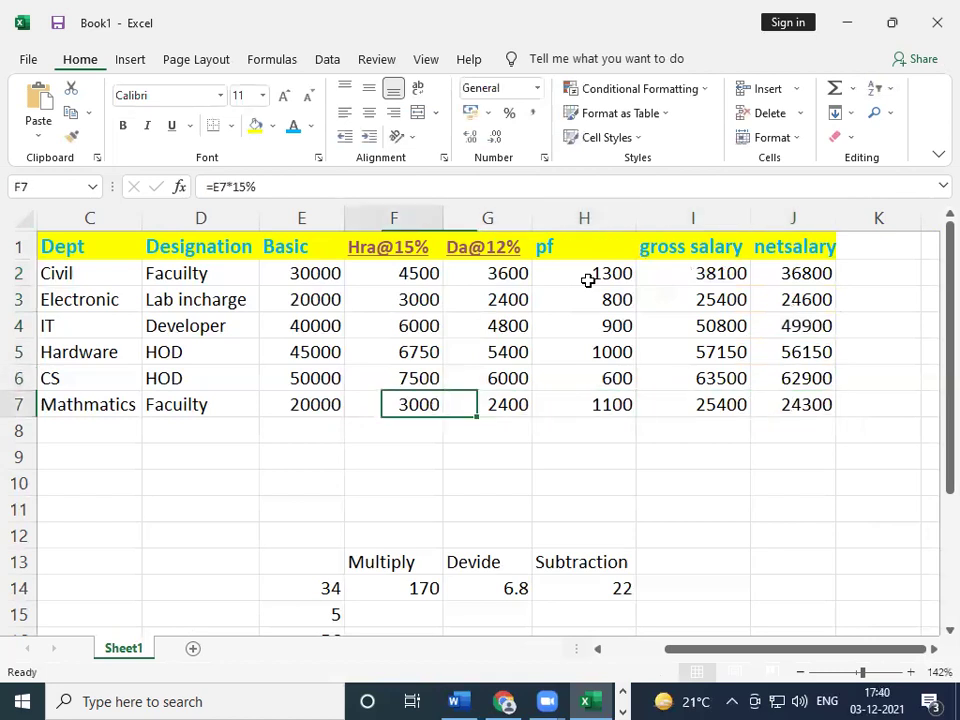
# - Clear the Multiply, Devide and Subtraction test calculations in E13:I20
pyautogui.press('Down')
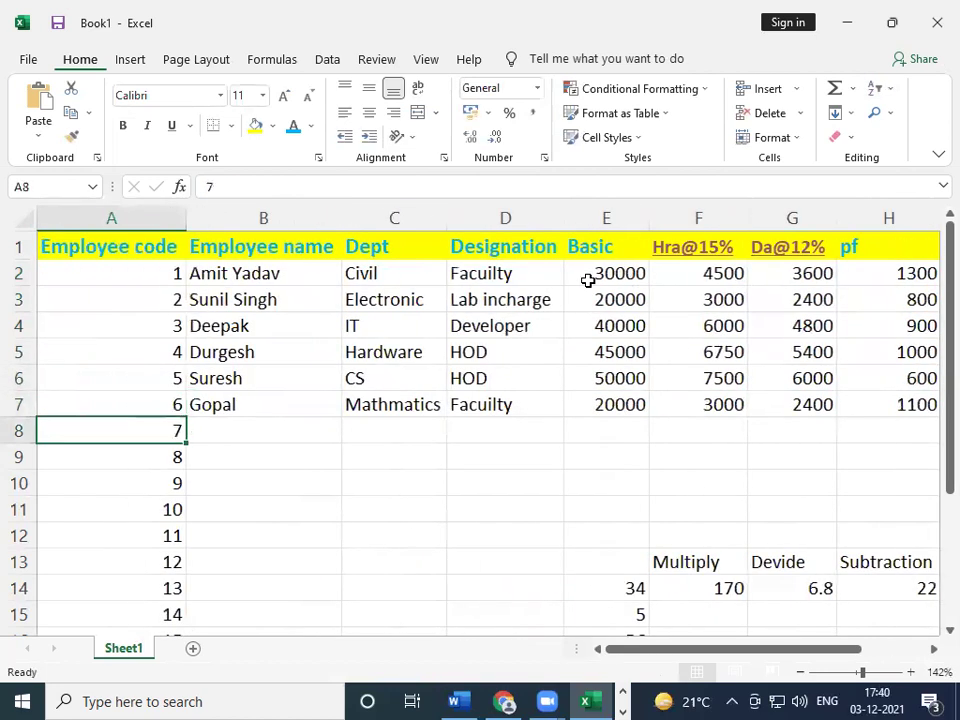
pyautogui.press('Right')
pyautogui.press('Right')
pyautogui.press('Right')
pyautogui.press('Right')
pyautogui.press('Right')
pyautogui.press('Down')
pyautogui.press('Down')
pyautogui.press('Left')
pyautogui.press('Right')
pyautogui.press('Down')
pyautogui.press('Down')
pyautogui.press('Down')
pyautogui.press('Down')
pyautogui.press('Left')
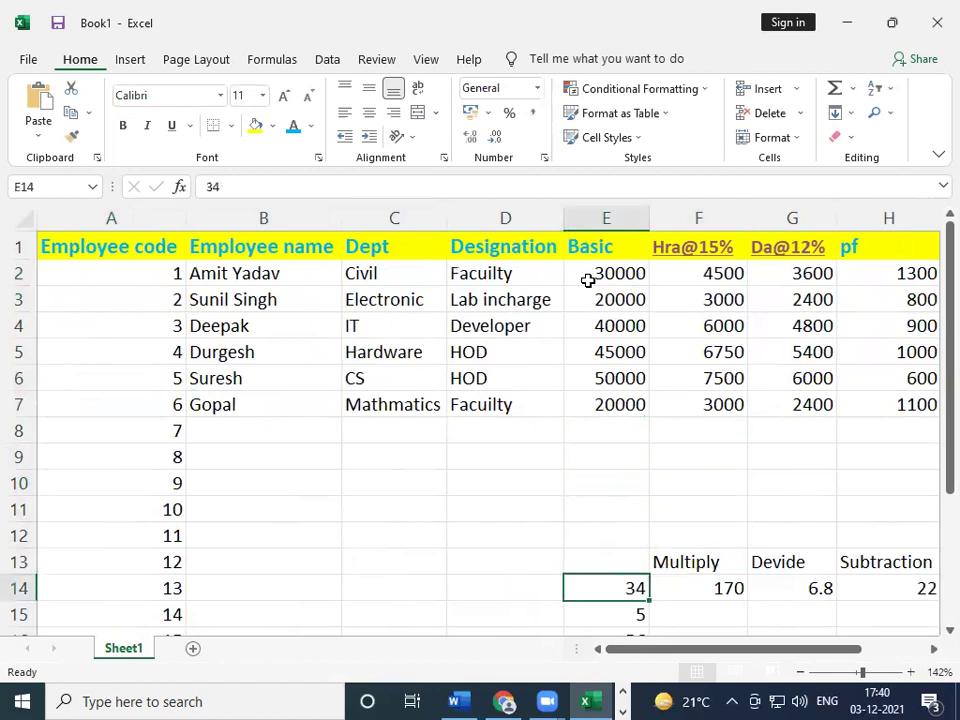
pyautogui.press('Up')
pyautogui.hotkey('shift', 'Right')
pyautogui.hotkey('shift', 'Right')
pyautogui.hotkey('shift', 'Right')
pyautogui.hotkey('shift', 'Right')
pyautogui.hotkey('shift', 'Down')
pyautogui.hotkey('shift', 'Down')
pyautogui.hotkey('shift', 'Down')
pyautogui.hotkey('shift', 'Down')
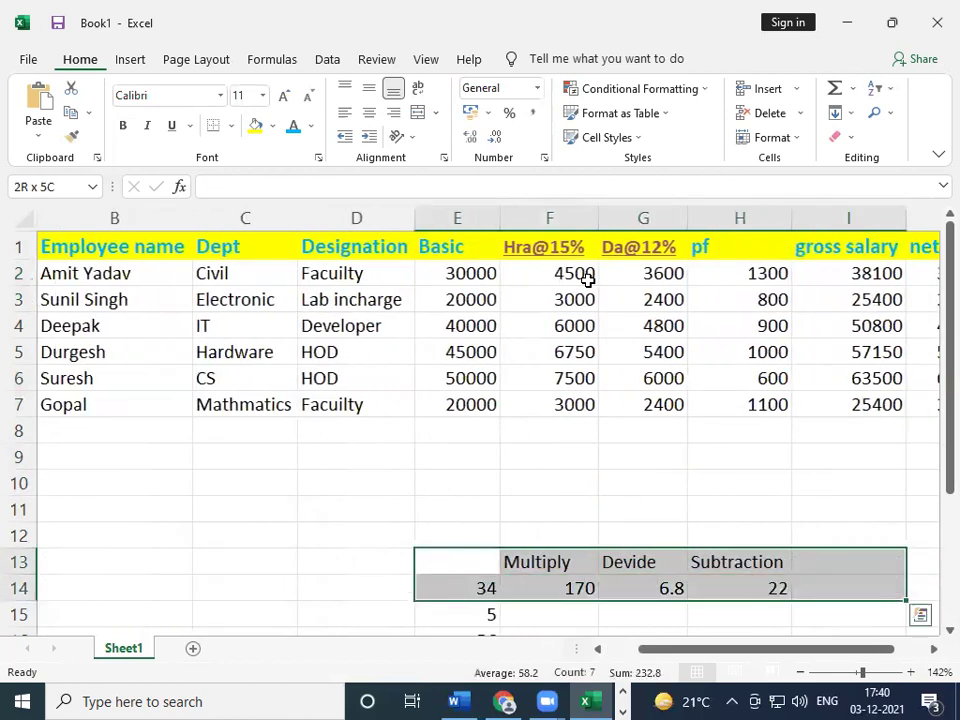
pyautogui.hotkey('shift', 'Down')
pyautogui.hotkey('shift', 'Down')
pyautogui.hotkey('shift', 'Down')
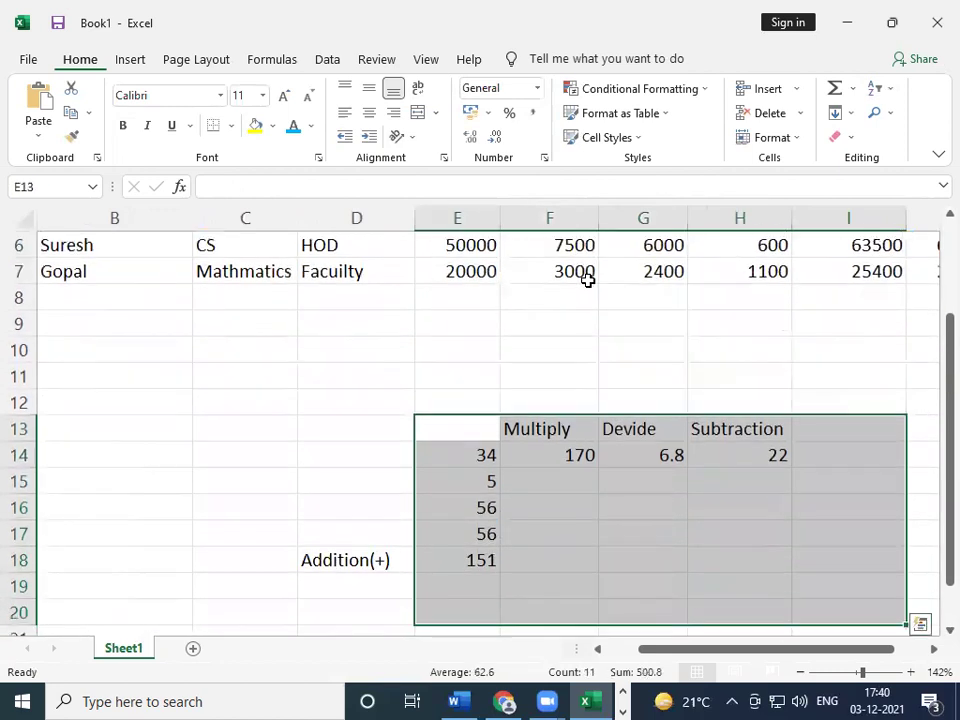
pyautogui.press('Delete')
# - Delete the Addition(+) label and the cells below it in D18:D20
pyautogui.press('Right')
pyautogui.press('Right')
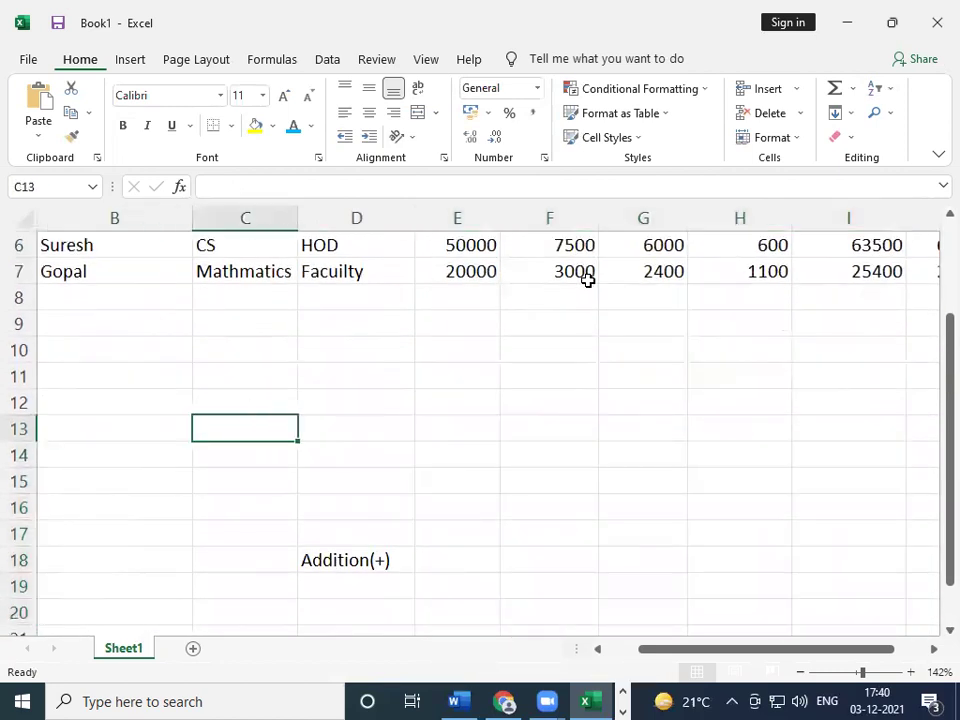
pyautogui.press('Down')
pyautogui.press('Down')
pyautogui.press('Down')
pyautogui.press('Down')
pyautogui.press('Down')
pyautogui.hotkey('shift', 'Down')
pyautogui.hotkey('shift', 'Down')
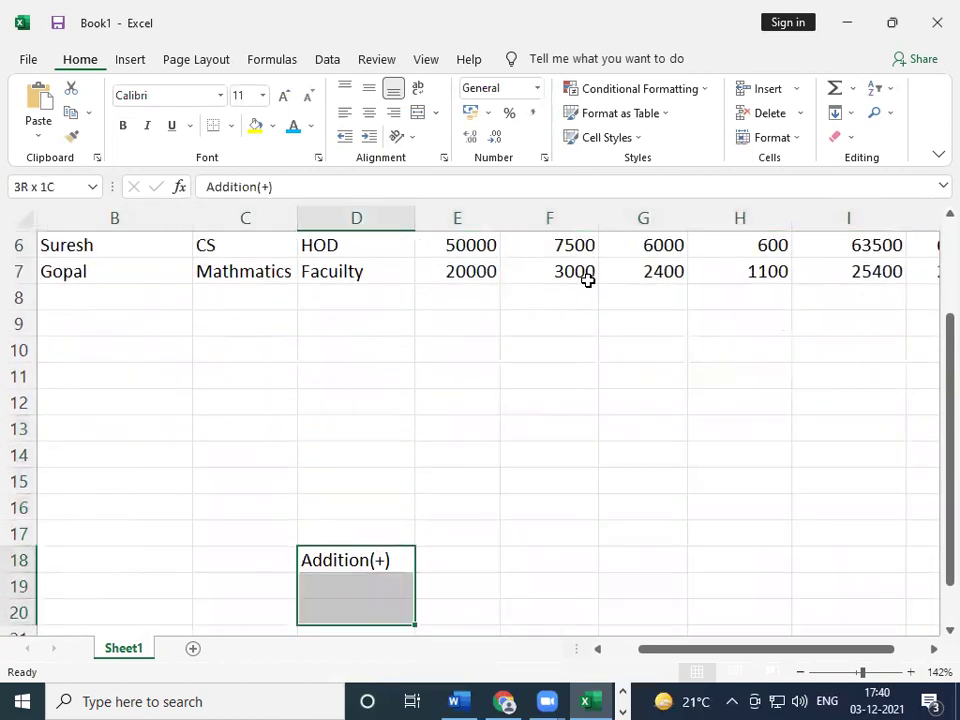
pyautogui.press('Delete')
# - Clear the extra employee codes below the table in A9:A20, keeping codes 1–6
pyautogui.press('Up')
pyautogui.press('Up')
pyautogui.press('Up')
pyautogui.press('Up')
pyautogui.hotkey('ctrl', 'Up')
pyautogui.hotkey('ctrl', 'Up')
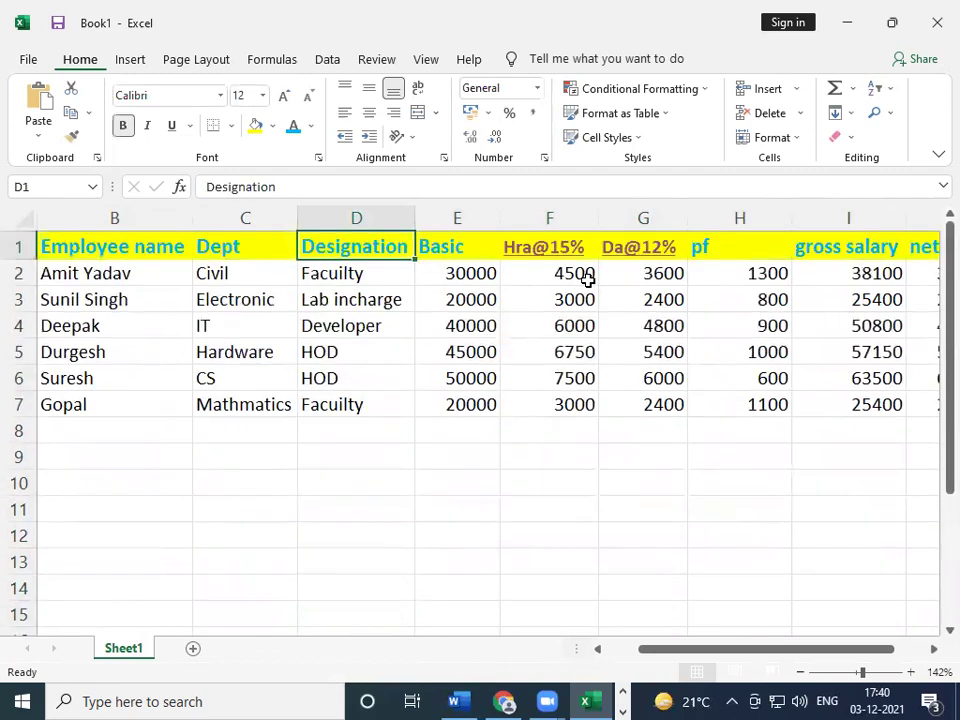
pyautogui.press('Right')
pyautogui.press('Right')
pyautogui.press('Right')
pyautogui.press('Right')
pyautogui.press('Right')
pyautogui.press('Right')
pyautogui.press('Right')
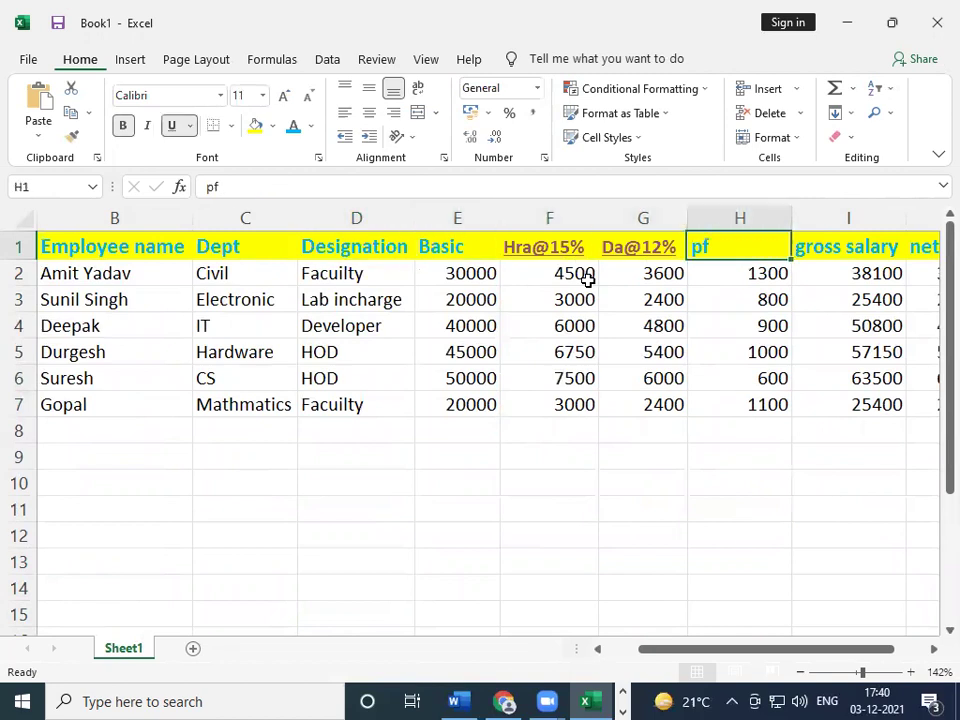
pyautogui.press('Left')
pyautogui.press('Left')
pyautogui.press('Right')
pyautogui.press('Left')
pyautogui.press('Left')
pyautogui.press('Left')
pyautogui.press('Left')
pyautogui.press('Left')
pyautogui.press('Left')
pyautogui.press('Left')
pyautogui.press('Left')
pyautogui.press('Left')
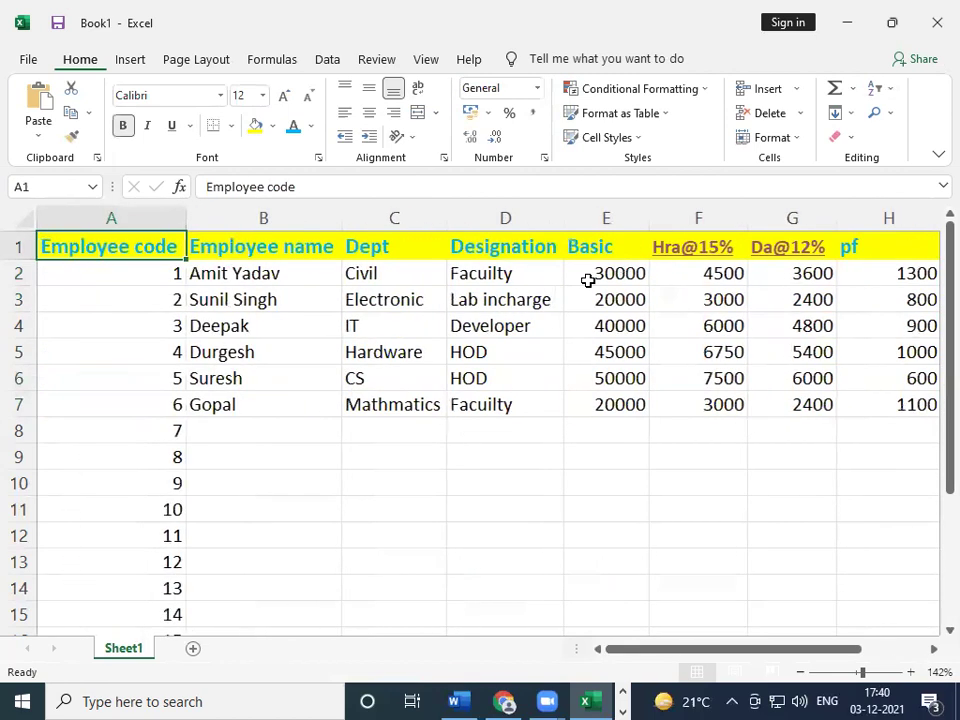
pyautogui.press('Down')
pyautogui.press('Down')
pyautogui.press('Down')
pyautogui.press('Down')
pyautogui.press('Down')
pyautogui.press('Down')
pyautogui.press('Down')
pyautogui.press('Down')
pyautogui.press('Up')
pyautogui.press('Down')
pyautogui.press('Down')
pyautogui.press('Up')
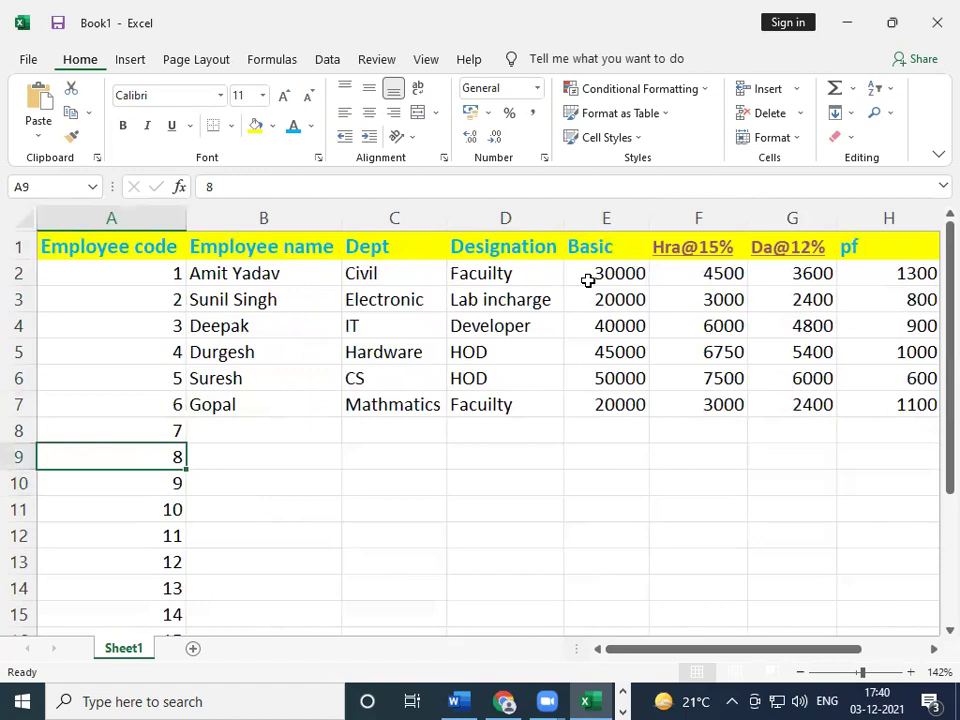
pyautogui.hotkey('shift', 'Down')
pyautogui.hotkey('shift', 'Down')
pyautogui.hotkey('shift', 'Down')
pyautogui.hotkey('shift', 'Down')
pyautogui.hotkey('shift', 'Down')
pyautogui.hotkey('shift', 'Down')
pyautogui.hotkey('shift', 'Down')
pyautogui.hotkey('shift', 'Down')
pyautogui.hotkey('shift', 'Down')
pyautogui.hotkey('shift', 'Down')
pyautogui.hotkey('shift', 'Down')
pyautogui.hotkey('shift', 'Down')
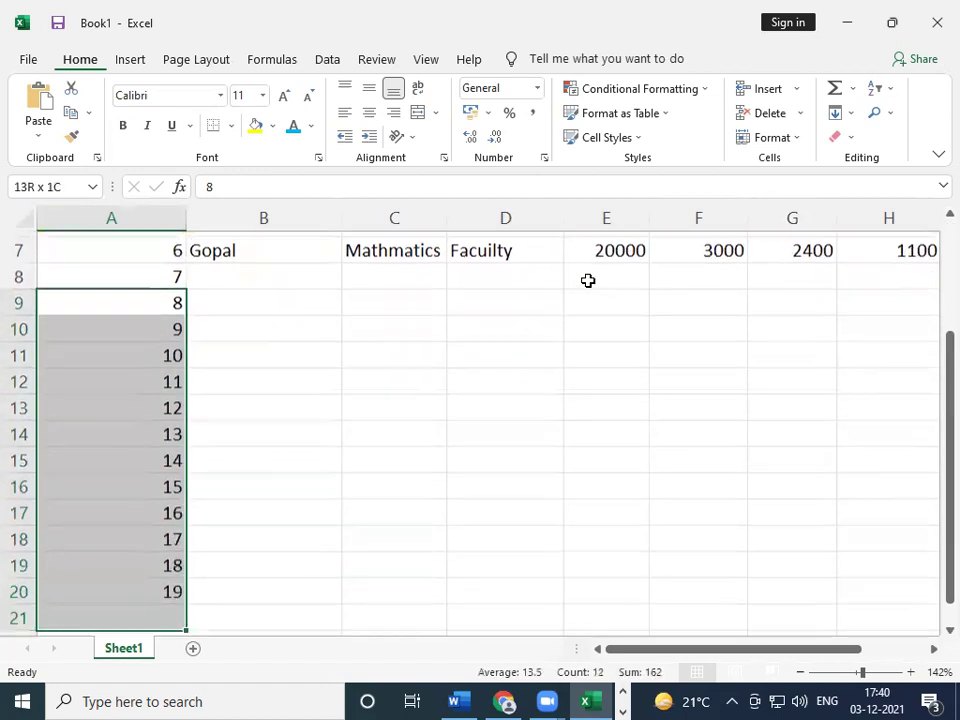
pyautogui.hotkey('shift', 'Up')
pyautogui.press('Delete')
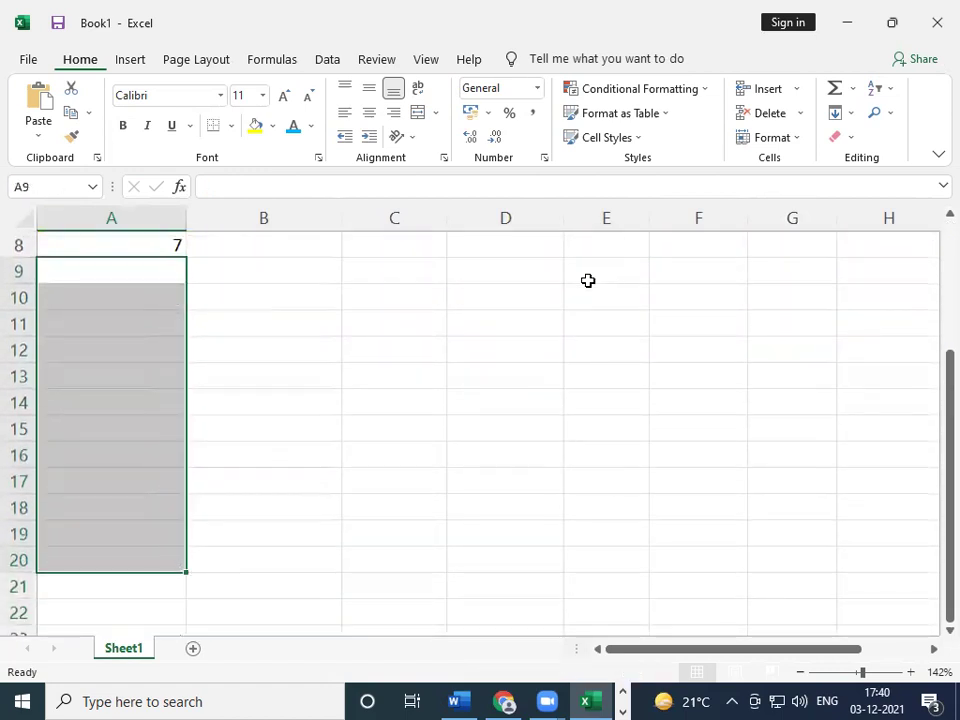
pyautogui.press('Up')
pyautogui.press('Up')
pyautogui.press('Up')
pyautogui.press('Up')
pyautogui.press('Down')
pyautogui.press('Down')
pyautogui.press('Down')
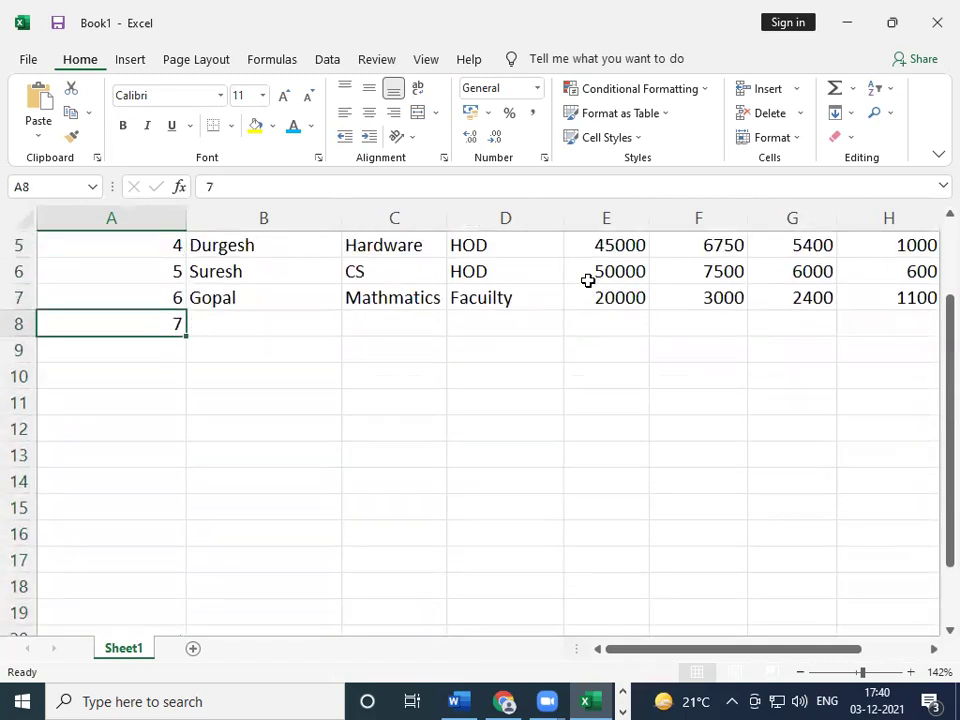
pyautogui.press('Up')
pyautogui.press('Up')
pyautogui.press('Up')
pyautogui.press('Up')
pyautogui.press('Up')
pyautogui.press('Up')
pyautogui.press('Up')
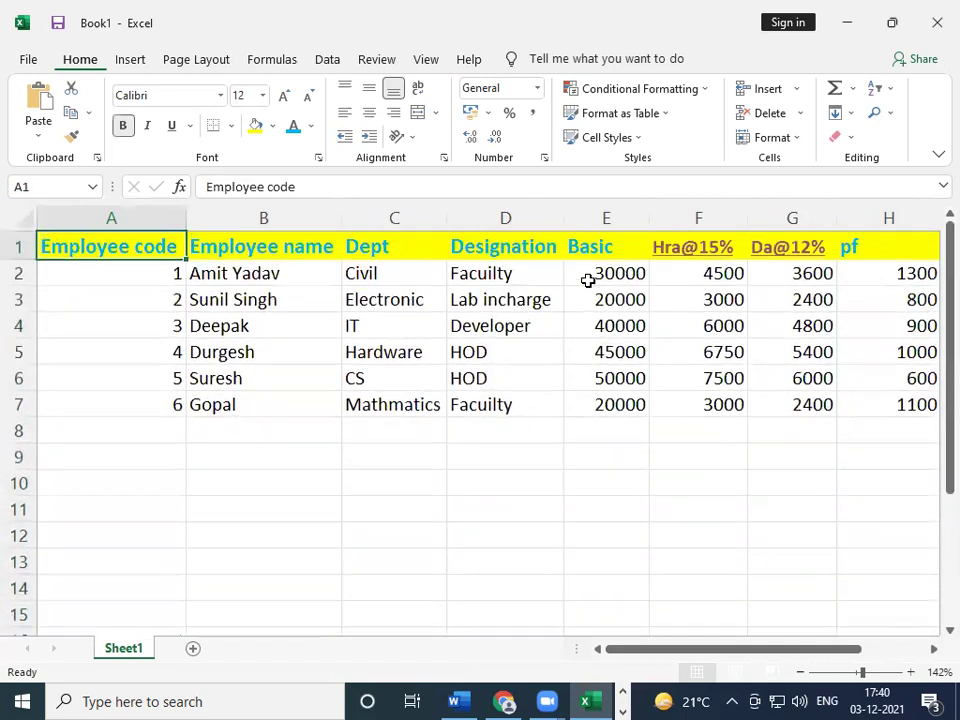
# - Enter the value 45 in cell A10 below the table
pyautogui.press('Down')
pyautogui.press('Right')
pyautogui.press('Right')
pyautogui.press('Right')
pyautogui.press('Right')
pyautogui.press('Right')
pyautogui.press('Right')
pyautogui.press('Right')
pyautogui.press('Right')
pyautogui.press('Right')
pyautogui.press('Right')
pyautogui.press('Right')
pyautogui.press('Right')
pyautogui.press('Right')
pyautogui.press('Right')
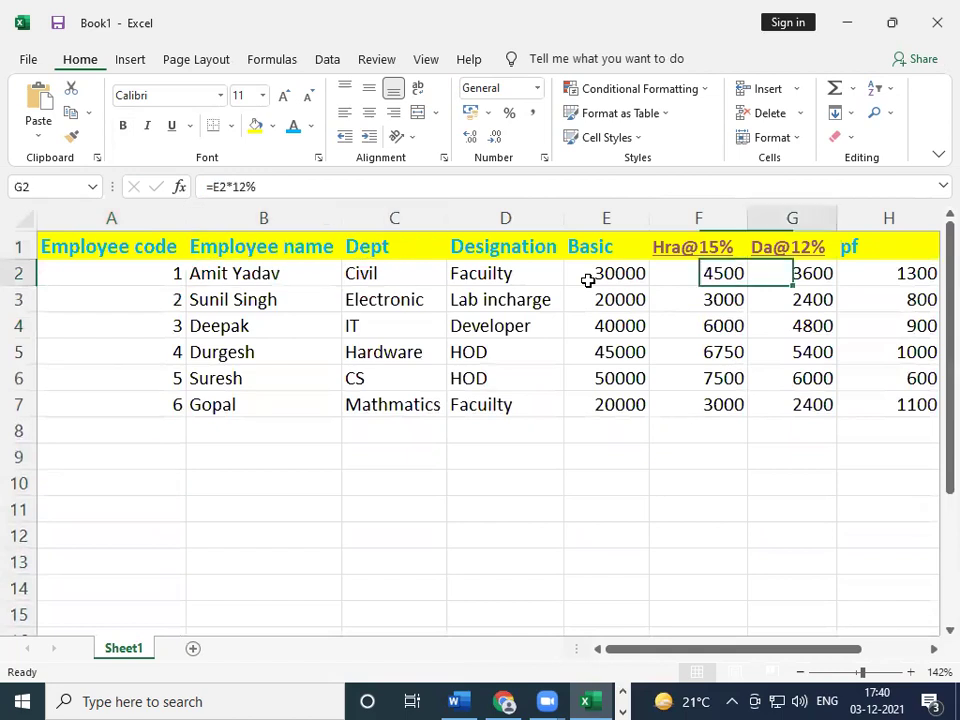
pyautogui.press('Left')
pyautogui.press('Left')
pyautogui.press('Left')
pyautogui.press('Left')
pyautogui.press('Left')
pyautogui.press('Left')
pyautogui.press('Left')
pyautogui.press('Left')
pyautogui.press('Left')
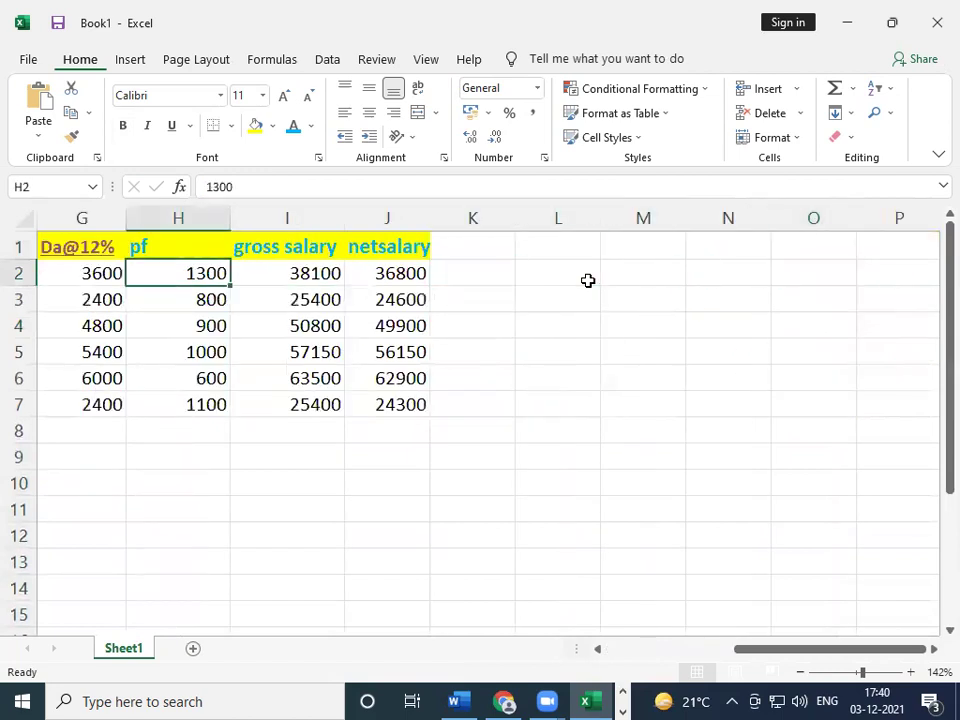
pyautogui.press('Left')
pyautogui.press('Left')
pyautogui.press('Left')
pyautogui.press('Left')
pyautogui.press('Left')
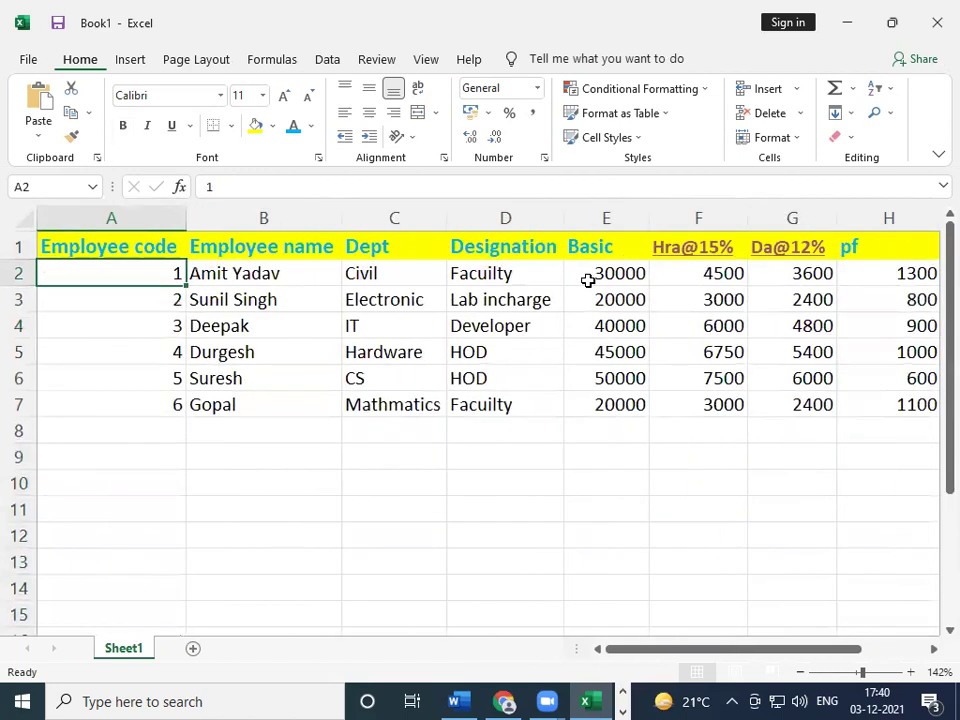
pyautogui.press('Up')
pyautogui.hotkey('shift', 'Right')
pyautogui.hotkey('shift', 'Right')
pyautogui.hotkey('shift', 'Right')
pyautogui.press('Down')
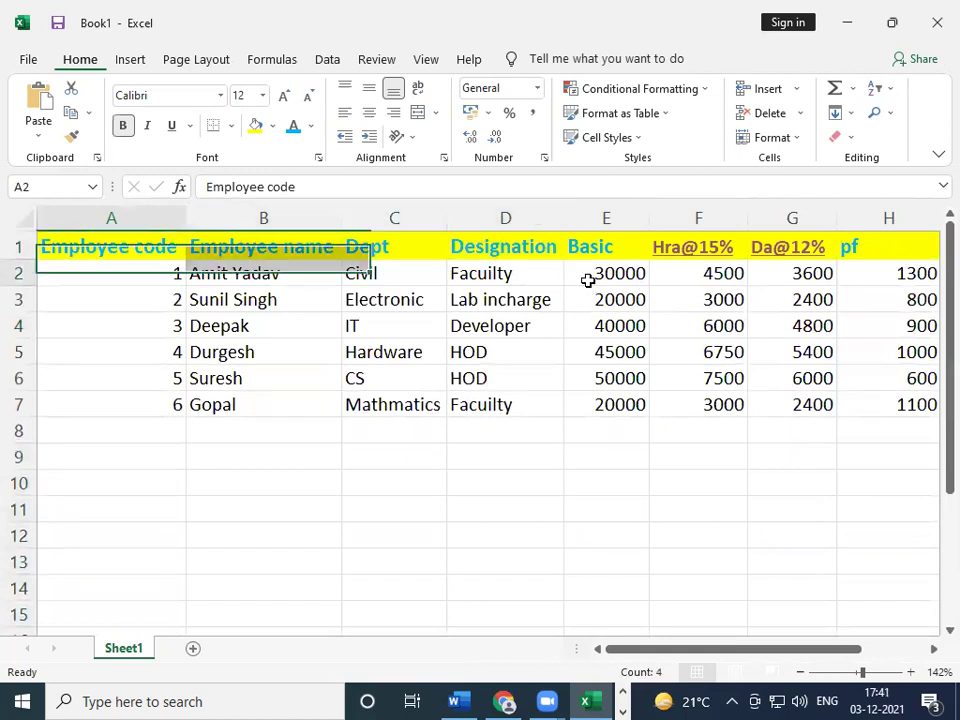
pyautogui.press('Down')
pyautogui.press('Down')
pyautogui.press('Down')
pyautogui.press('Down')
pyautogui.press('Down')
pyautogui.press('Down')
pyautogui.press('Down')
pyautogui.press('Down')
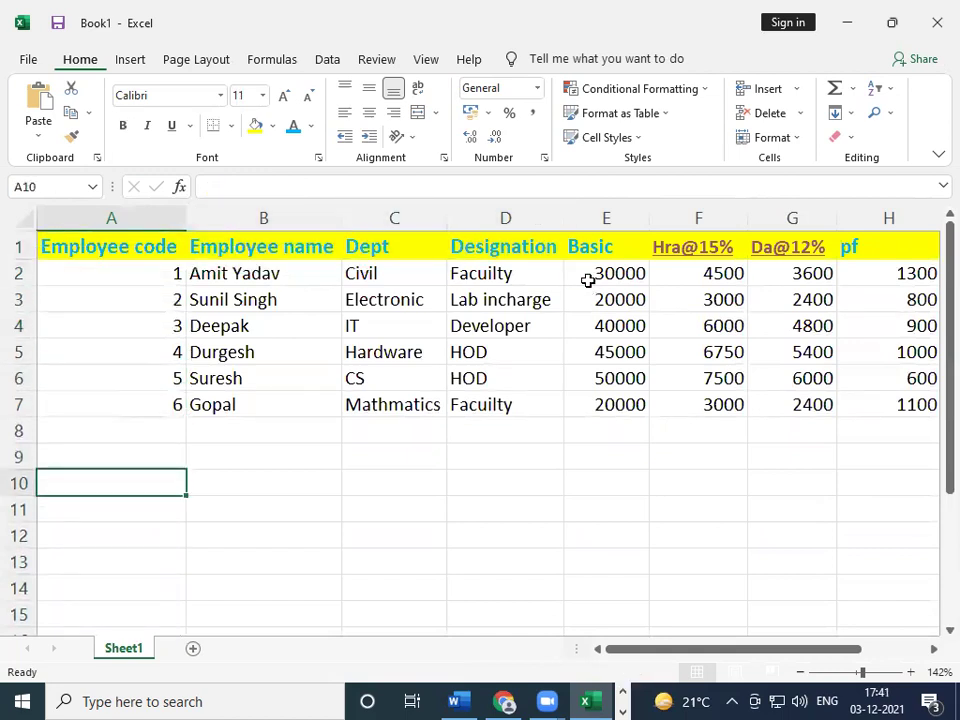
pyautogui.write('45')
pyautogui.press('Return')
# - Copy the 45 from A10 and paste it into cell E12
pyautogui.hotkey('ctrl', 'c')
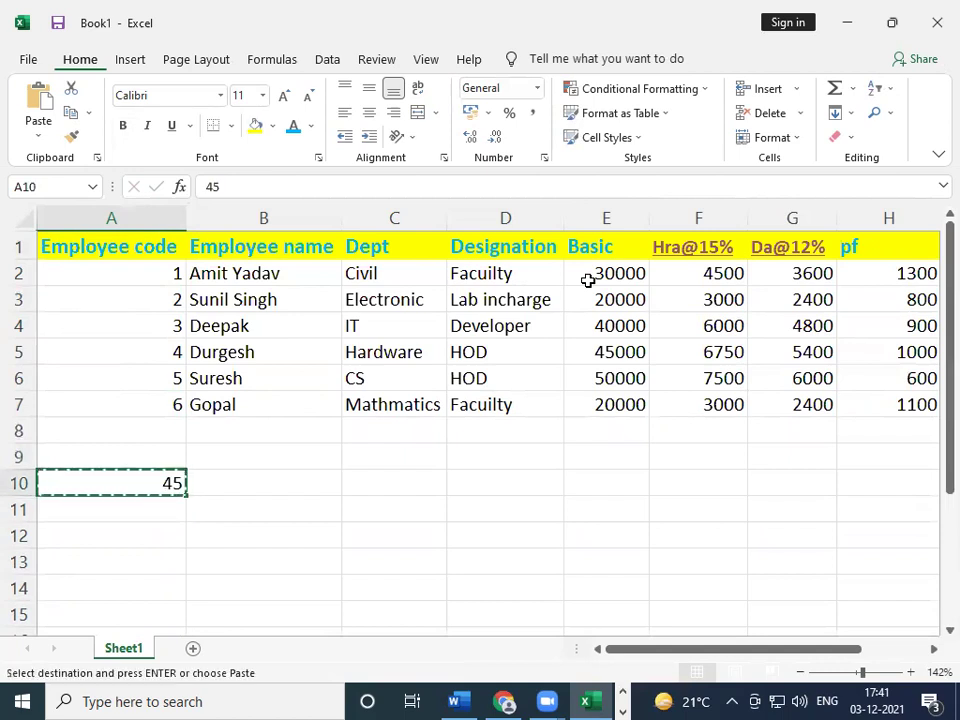
pyautogui.press('Right')
pyautogui.press('Down')
pyautogui.press('Down')
pyautogui.press('Right')
pyautogui.press('Right')
pyautogui.press('Right')
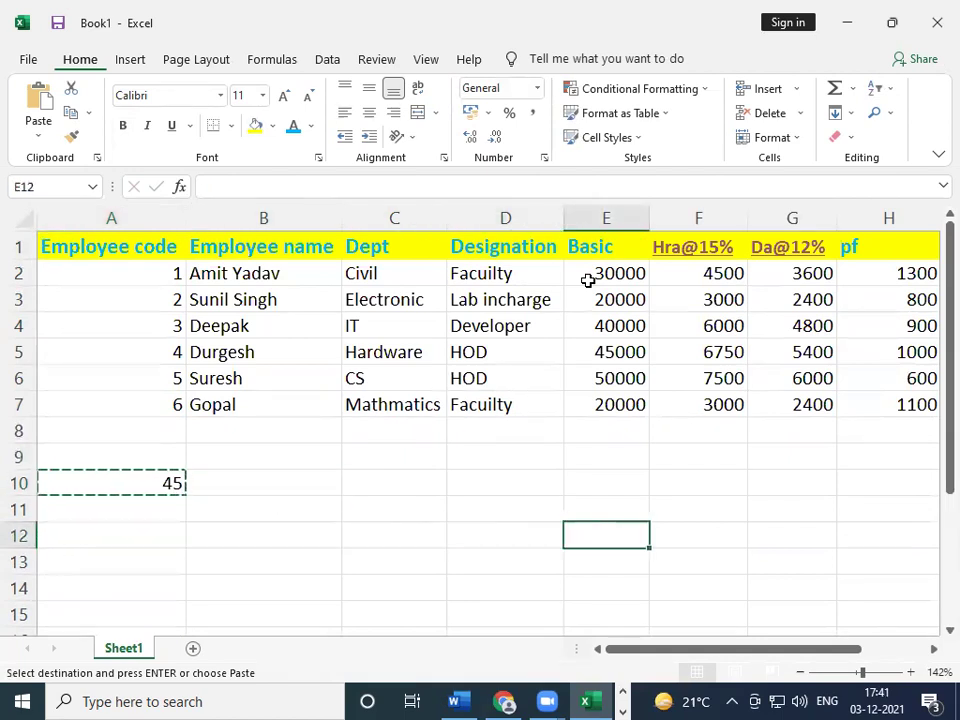
pyautogui.hotkey('ctrl', 'v')
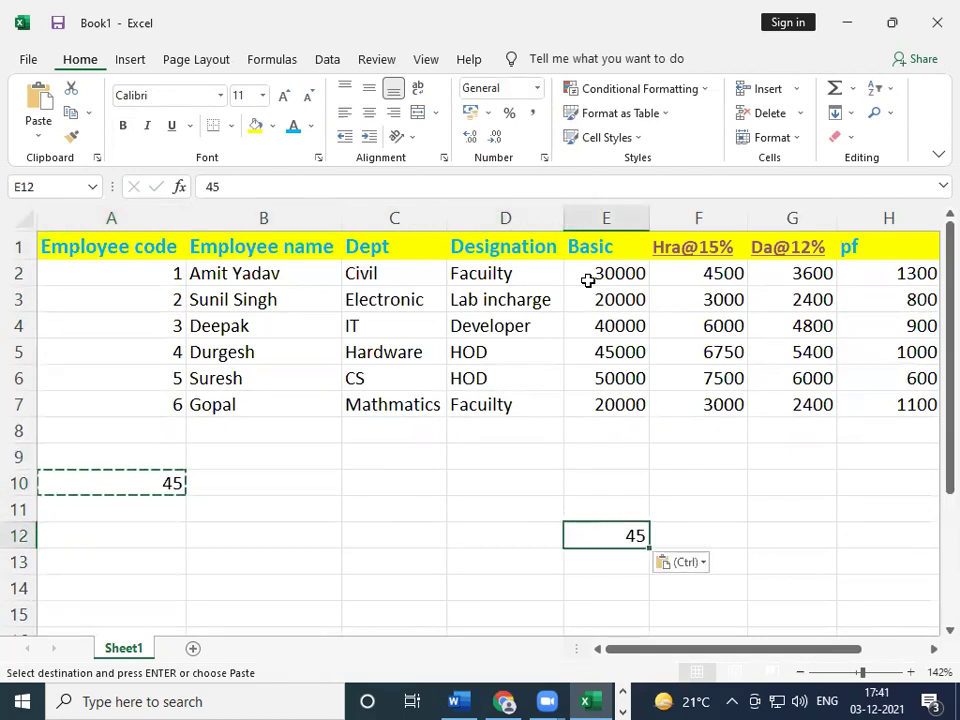
# - Move the pasted 45 from E12 into cell C12 by cutting and pasting
pyautogui.press('Left')
pyautogui.press('Left')
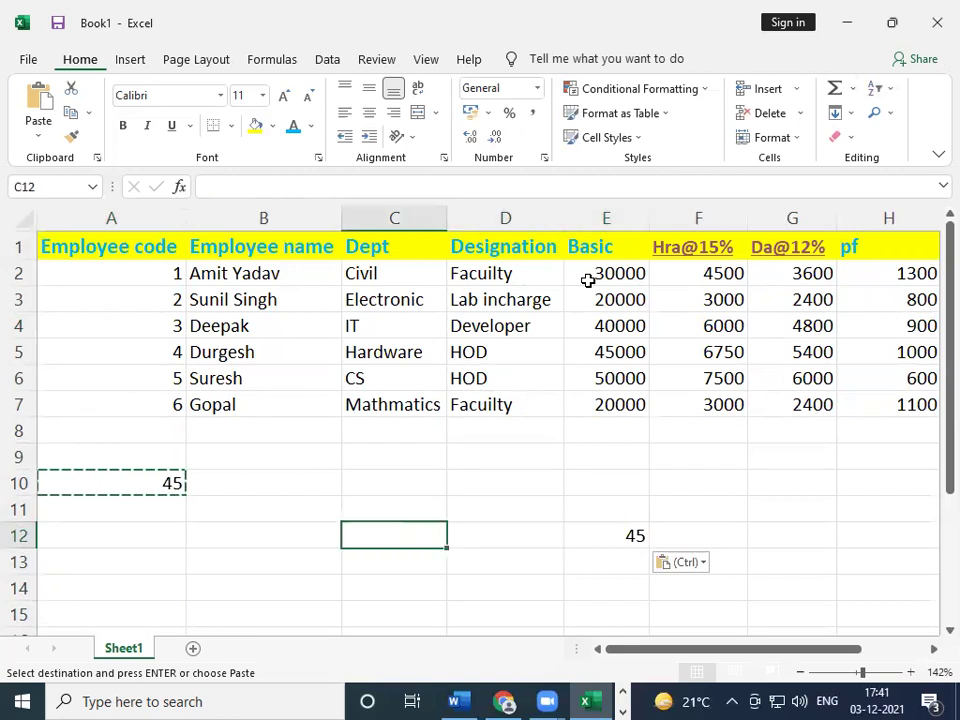
pyautogui.press('ctrl')
pyautogui.press('Escape')
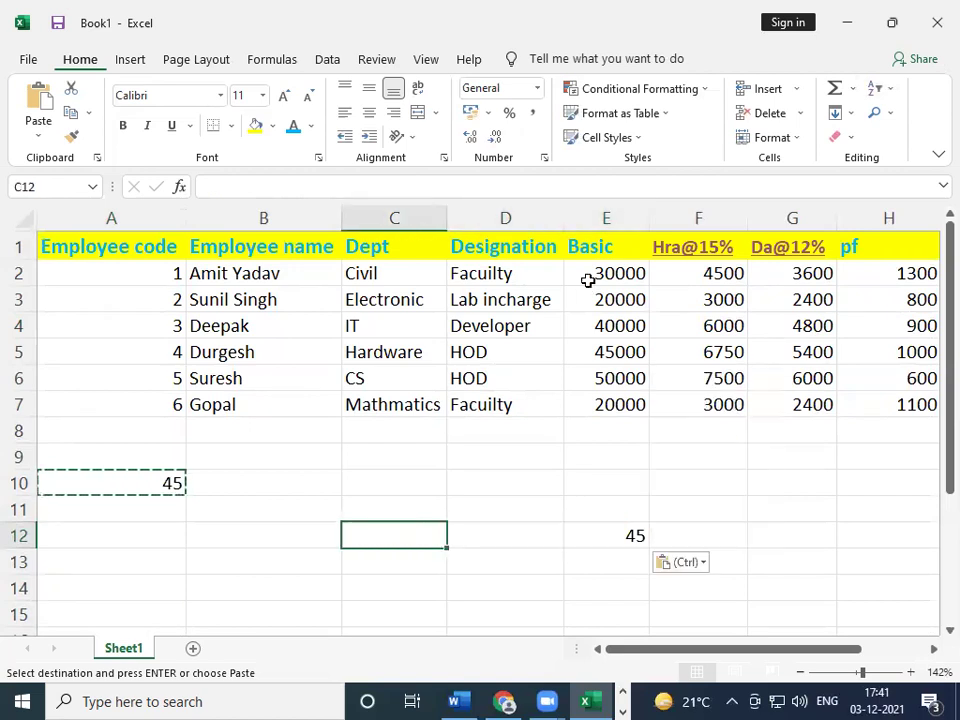
pyautogui.press('Right')
pyautogui.press('Right')
pyautogui.press('Right')
pyautogui.press('Left')
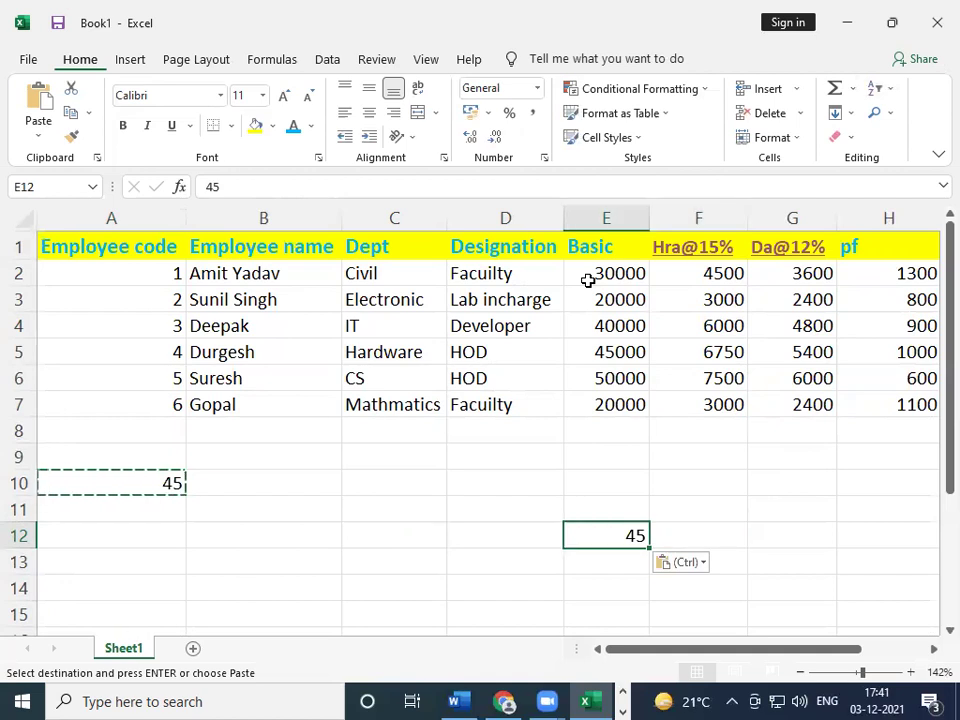
pyautogui.press('ctrl')
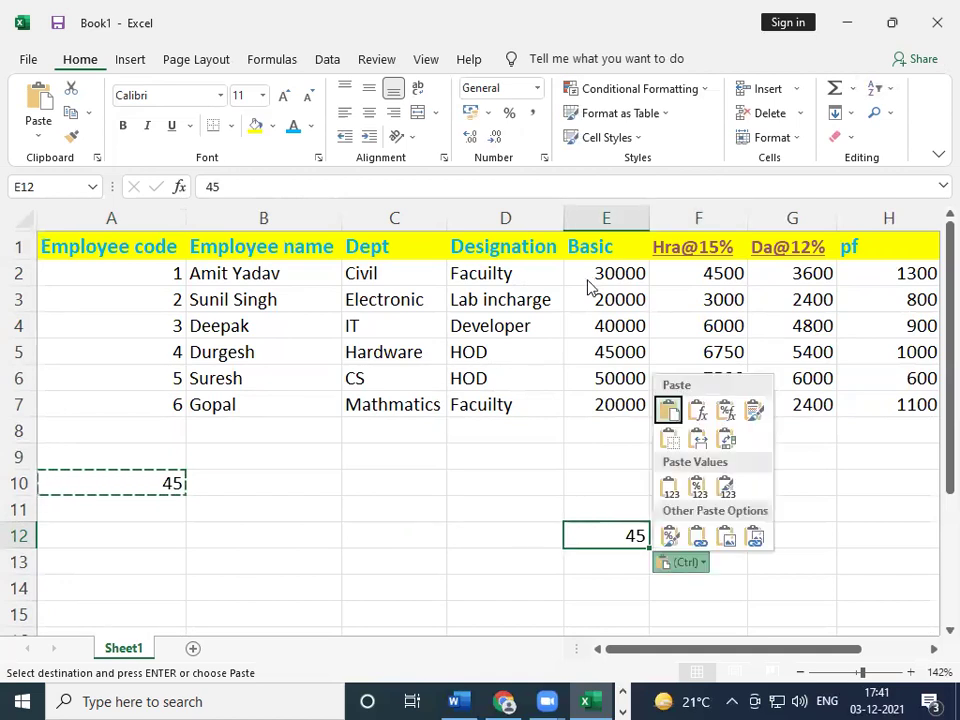
pyautogui.press('Escape')
pyautogui.hotkey('ctrl', 'x')
pyautogui.press('Left')
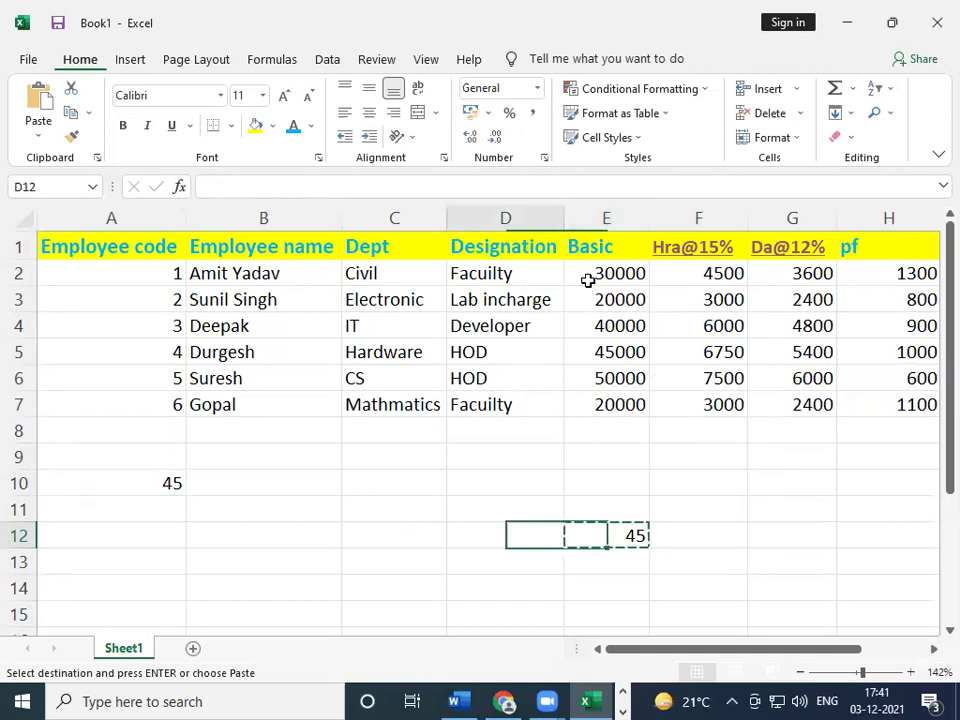
pyautogui.press('Left')
pyautogui.press('Return')
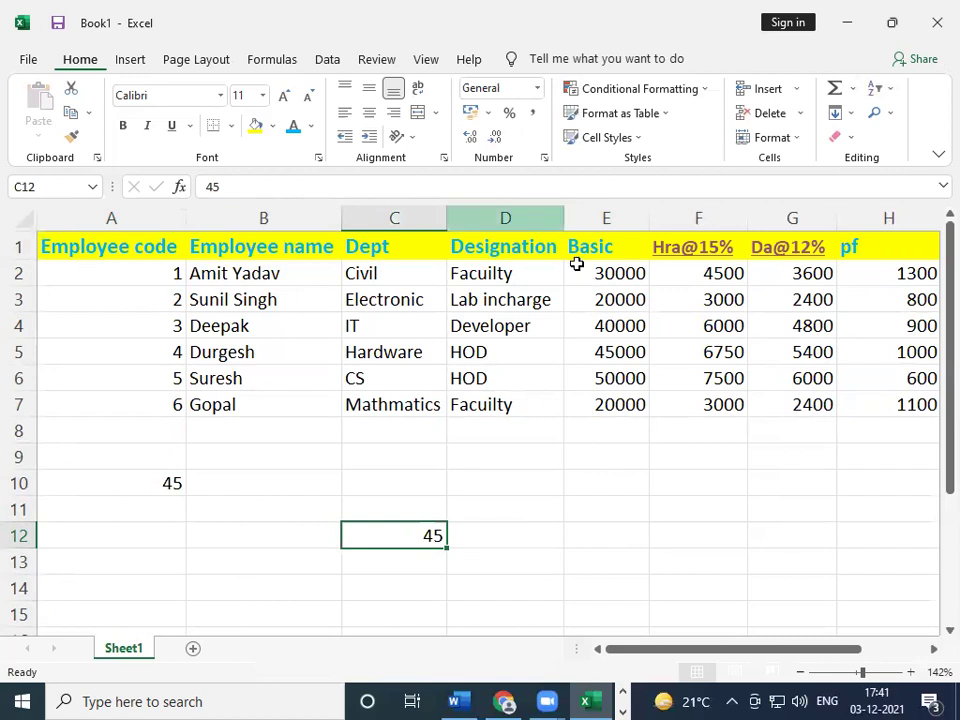
pyautogui.click(268, 454)
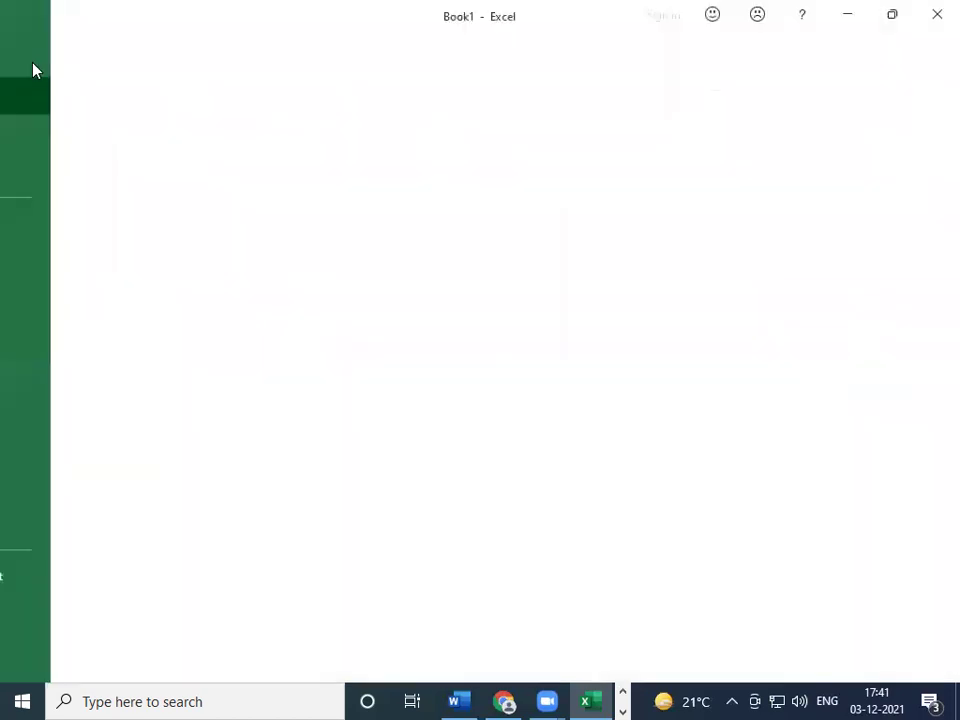
# - Preview the salary table in Print view (page 1 of 2), then minimize and restore Excel
pyautogui.click(29, 59)
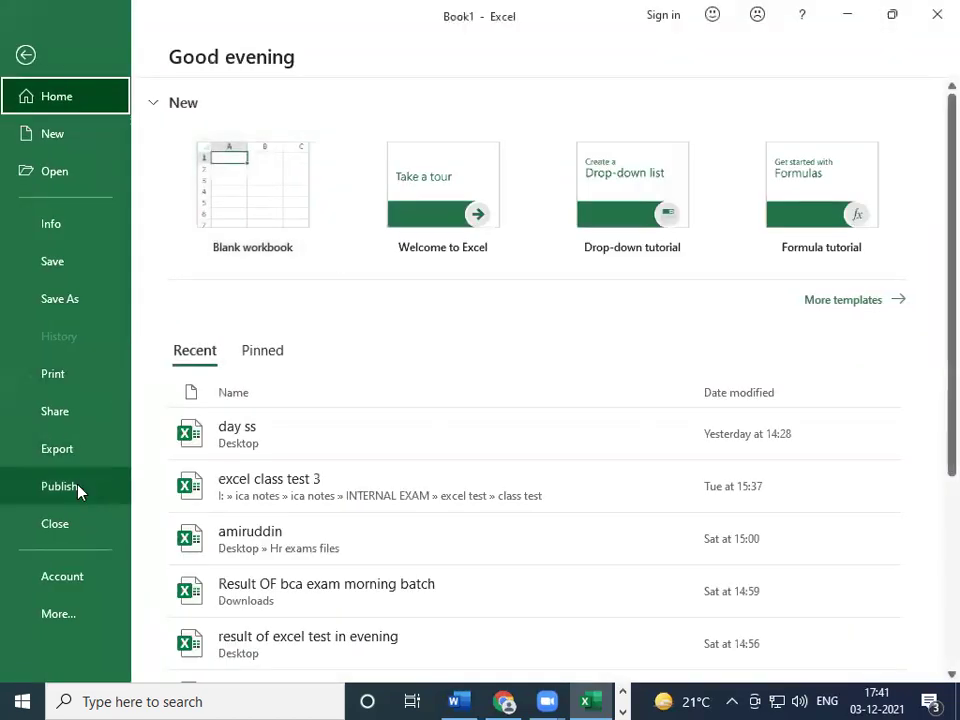
pyautogui.click(56, 376)
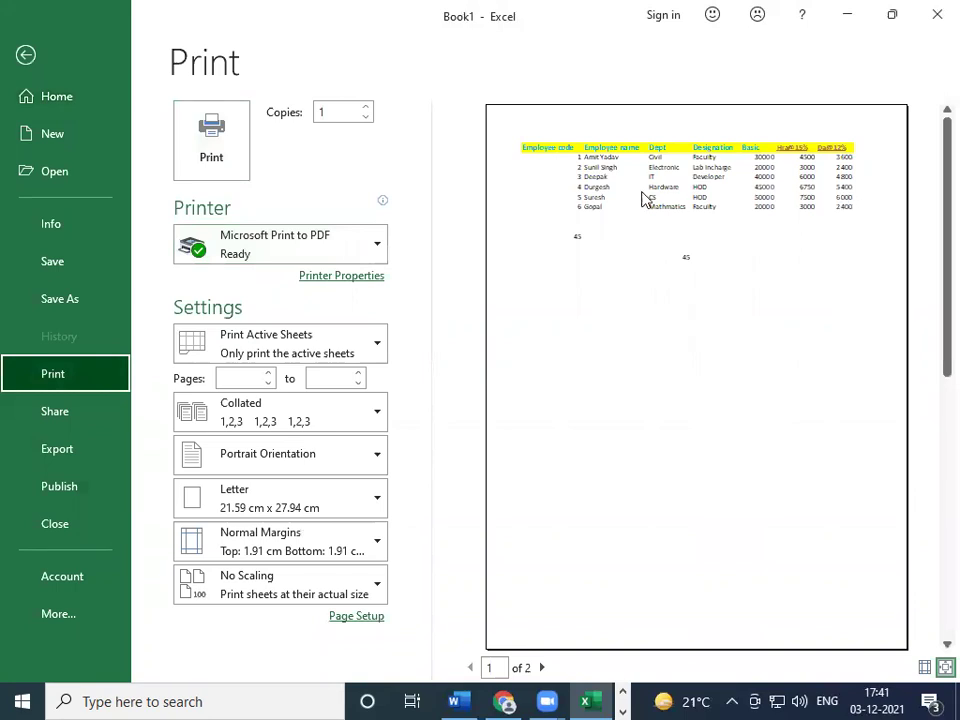
pyautogui.click(813, 537)
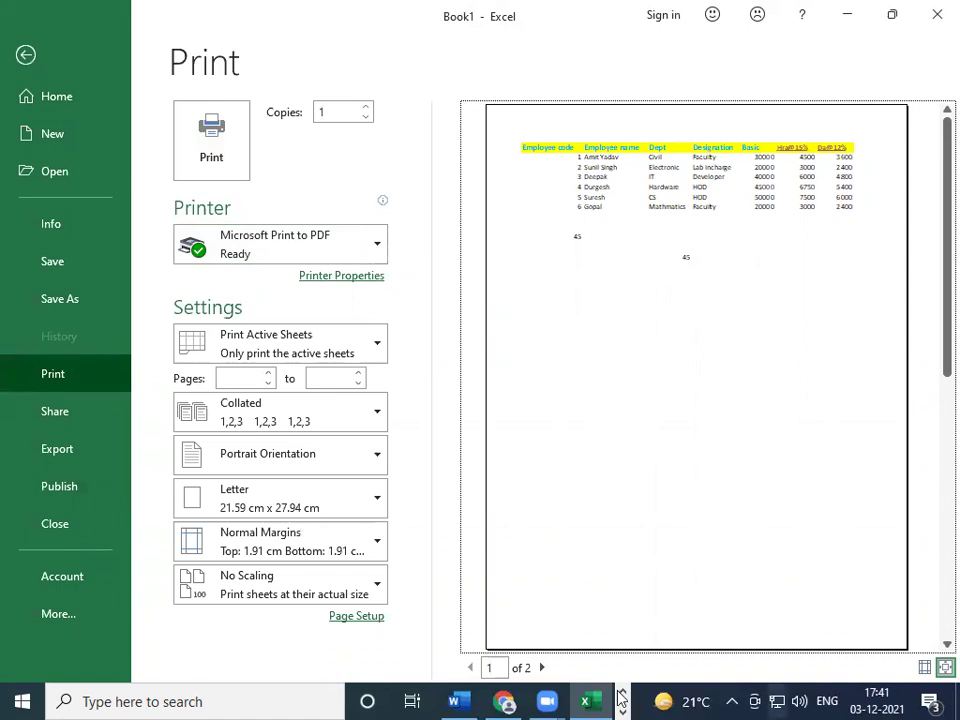
pyautogui.click(584, 700)
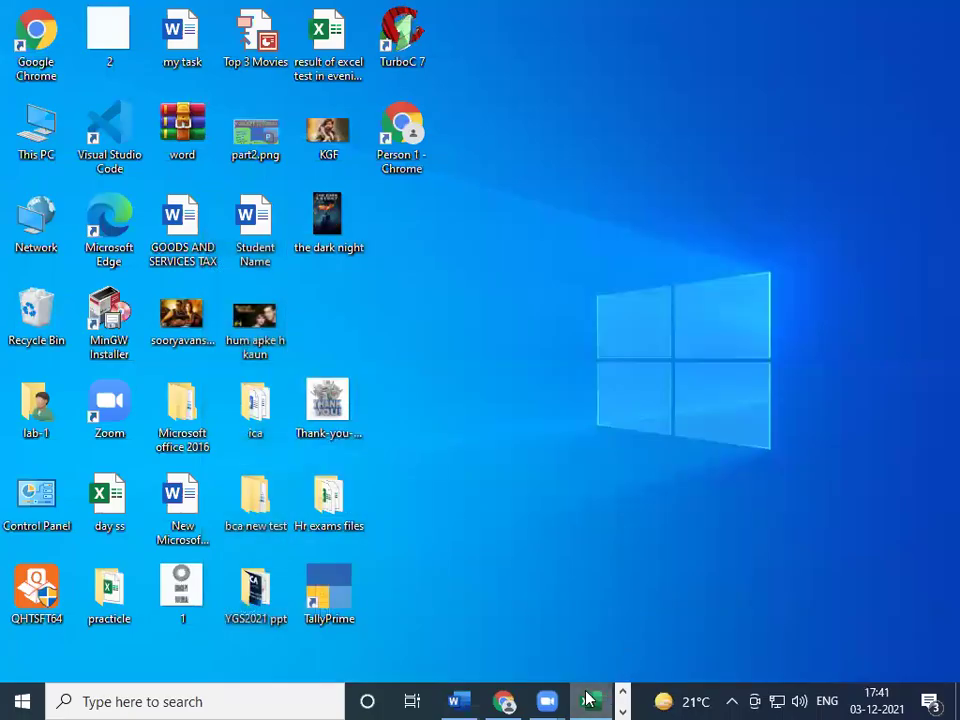
pyautogui.click(588, 700)
# - Back on the worksheet, apply All Borders to the salary table A1:J7
pyautogui.click(26, 55)
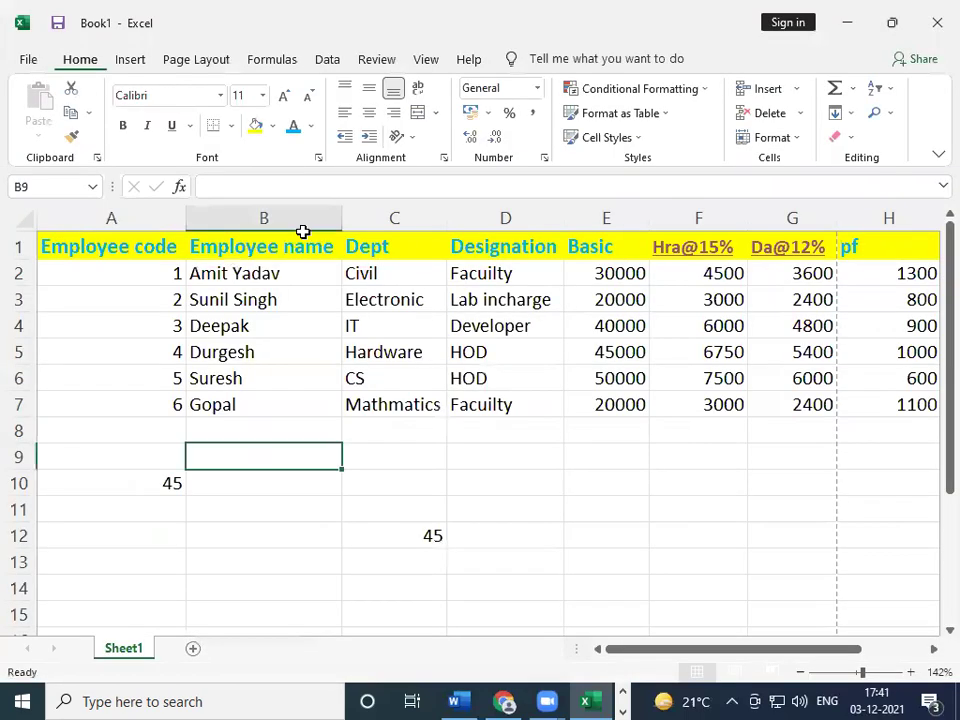
pyautogui.moveTo(47, 242); pyautogui.dragTo(936, 402)
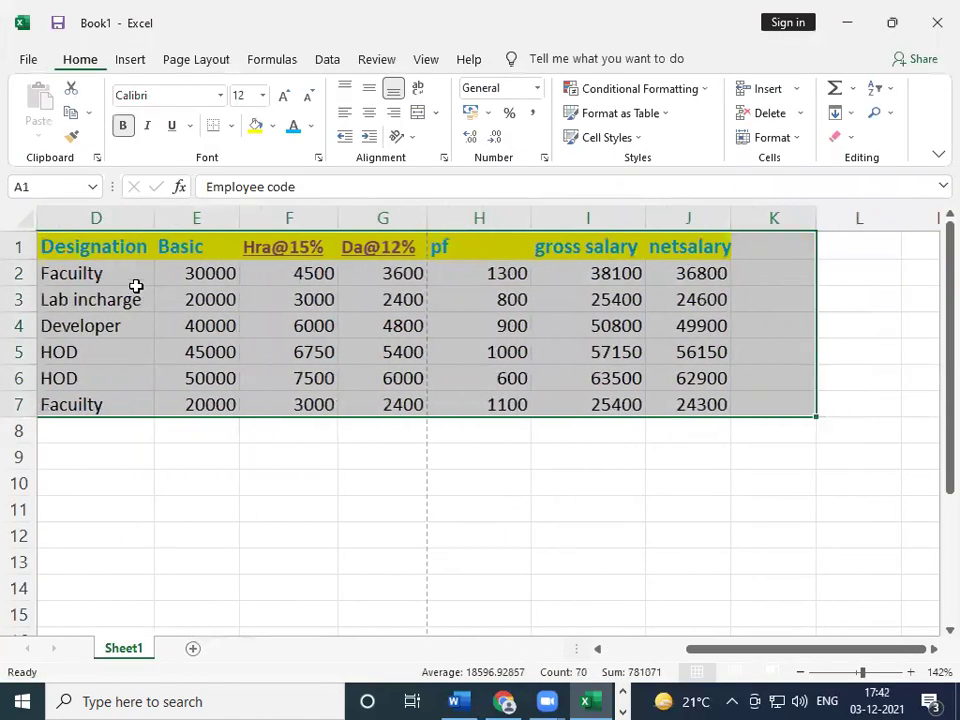
pyautogui.click(669, 306)
pyautogui.moveTo(721, 403); pyautogui.dragTo(8, 212)
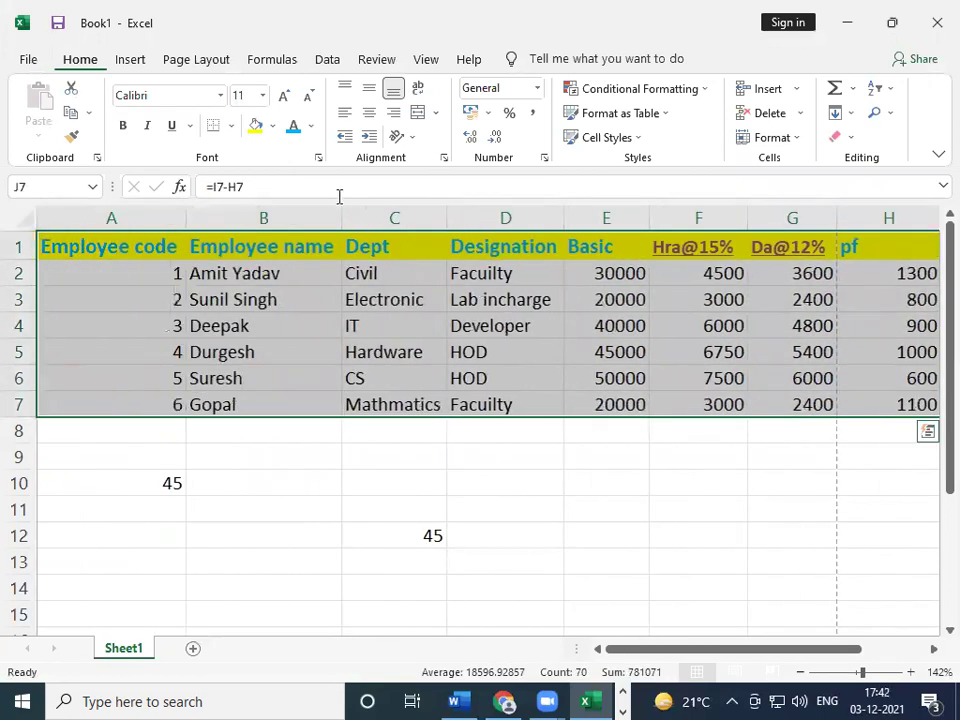
pyautogui.click(231, 126)
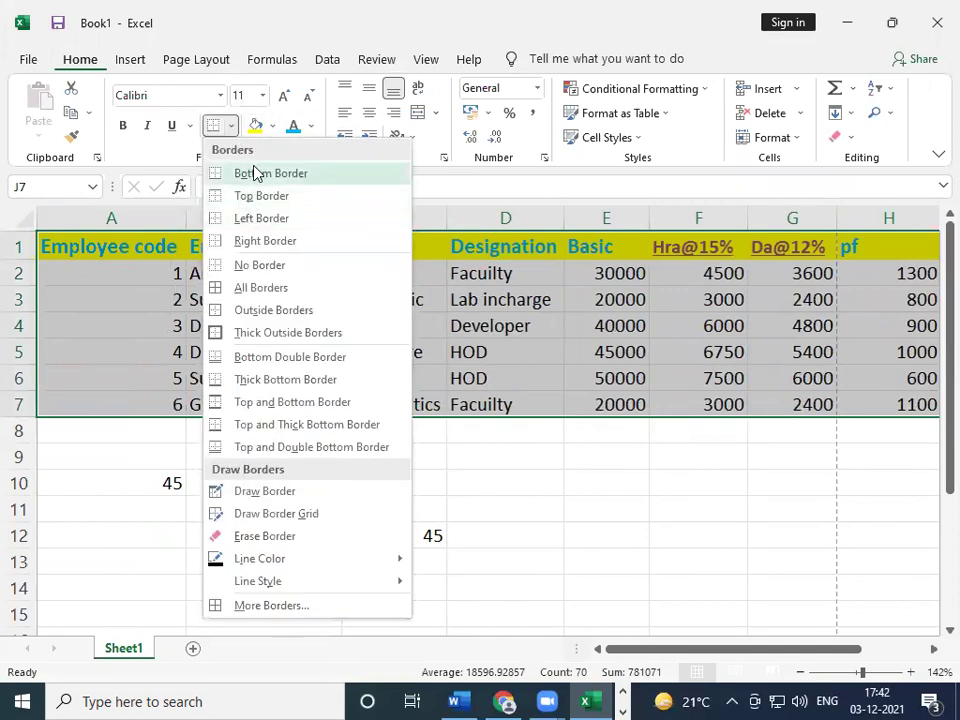
pyautogui.click(260, 297)
pyautogui.hscroll(3, 718, 379)
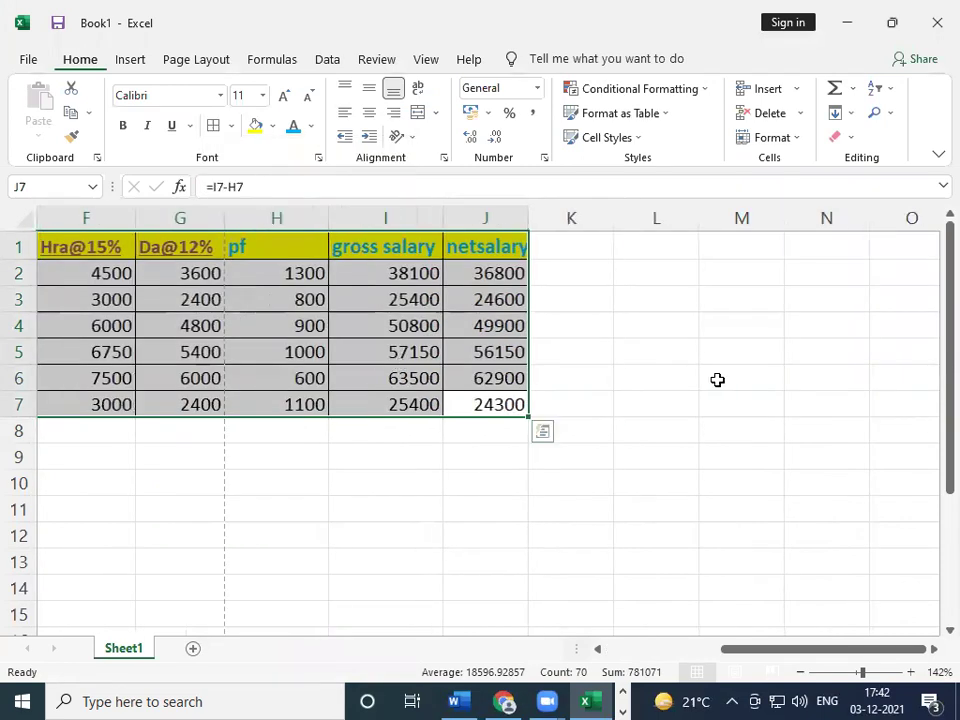
pyautogui.moveTo(780, 649); pyautogui.dragTo(586, 625)
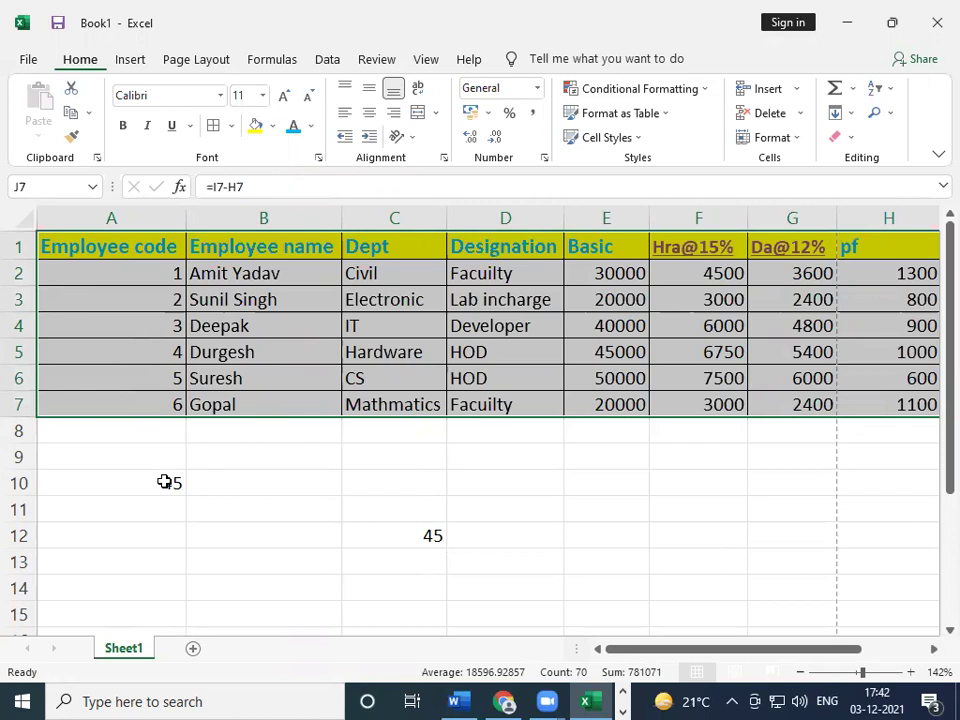
# - Type a test entry 'TEX' in A11, then overwrite it with an employee's name
pyautogui.click(165, 483)
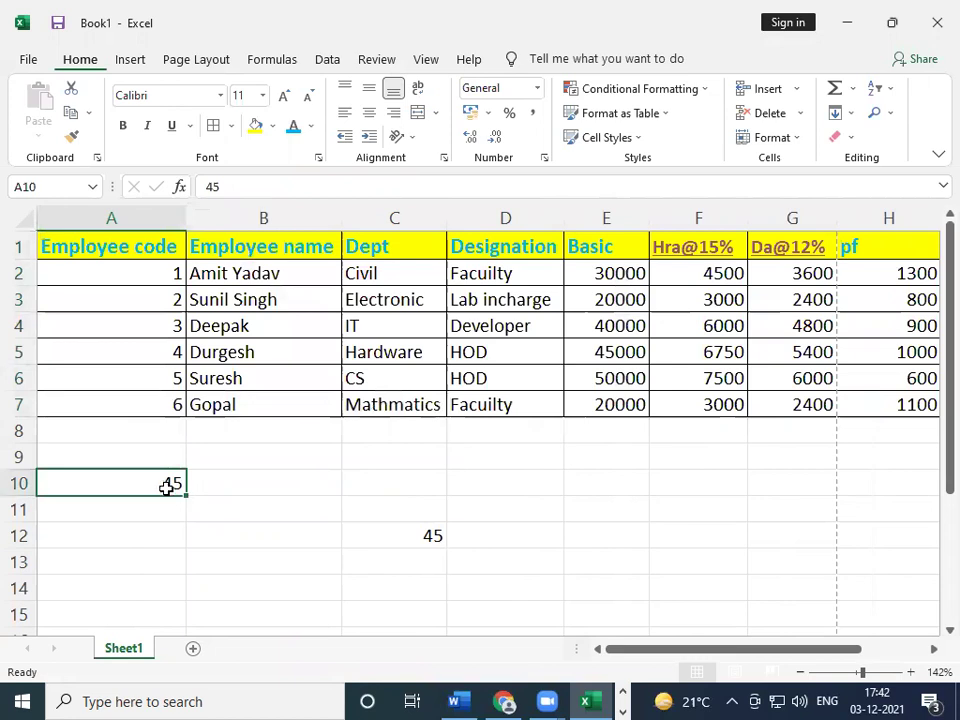
pyautogui.click(101, 500)
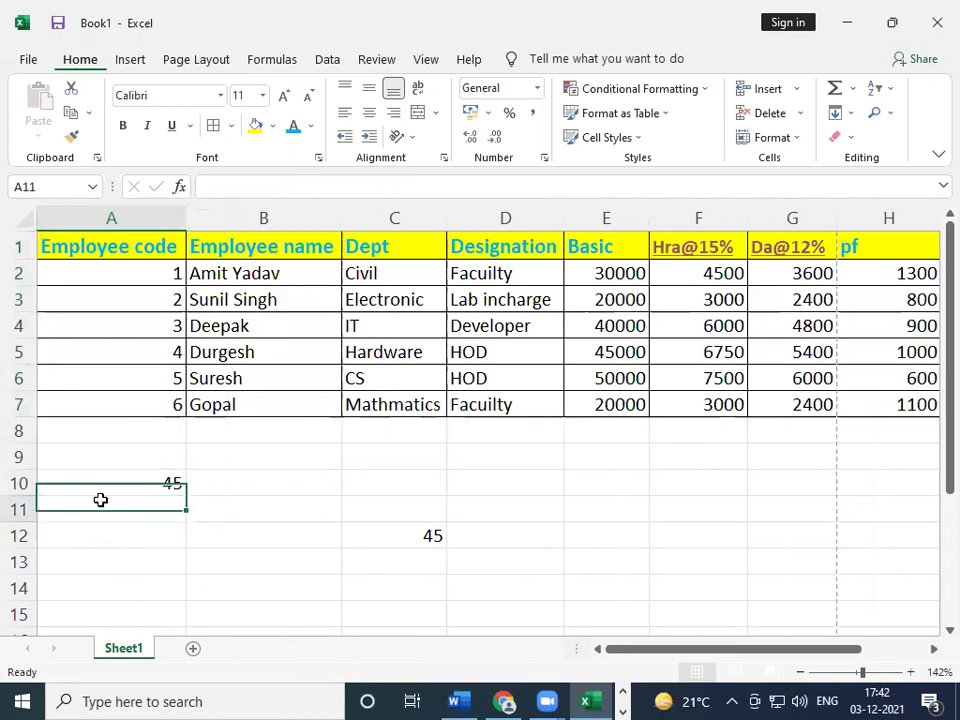
pyautogui.write('TEX')
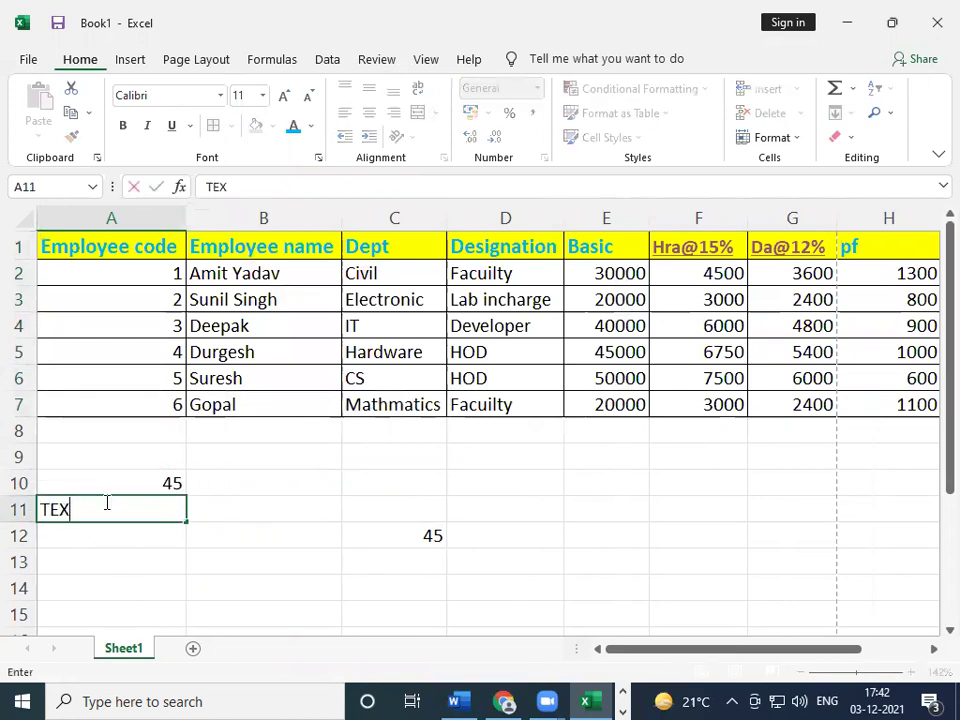
pyautogui.press('Return')
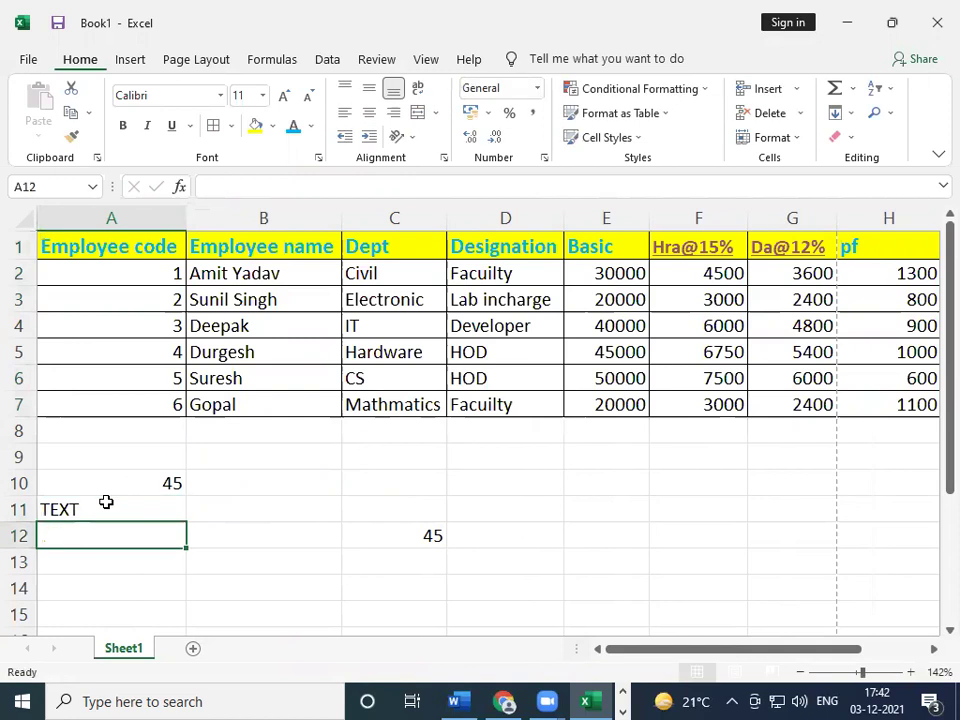
pyautogui.click(106, 502)
pyautogui.write('RAMESH')
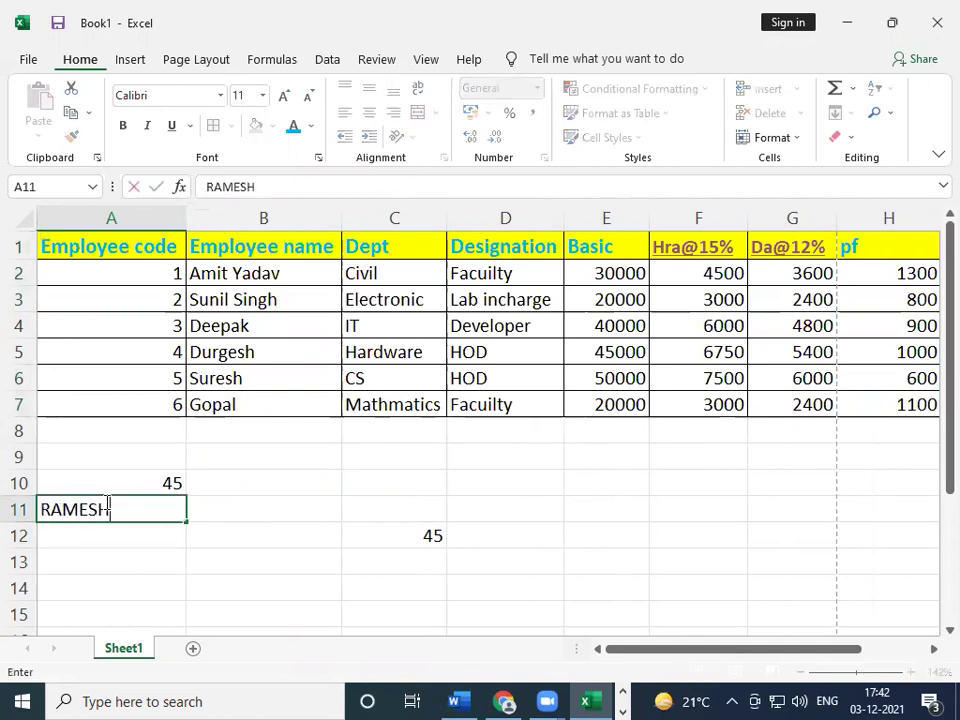
pyautogui.press('Return')
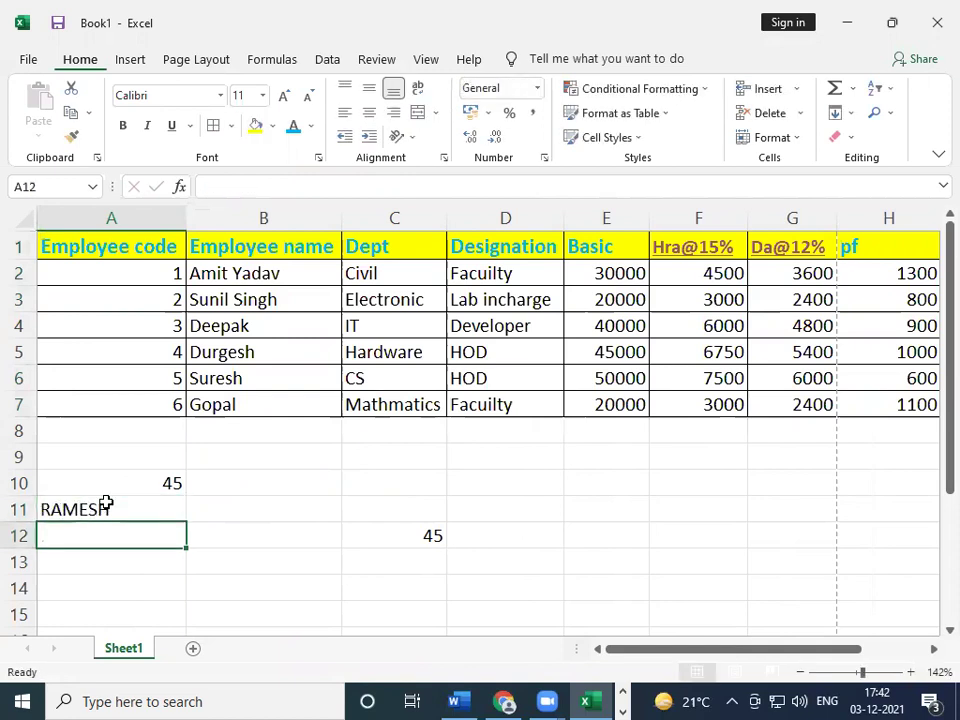
pyautogui.click(106, 502)
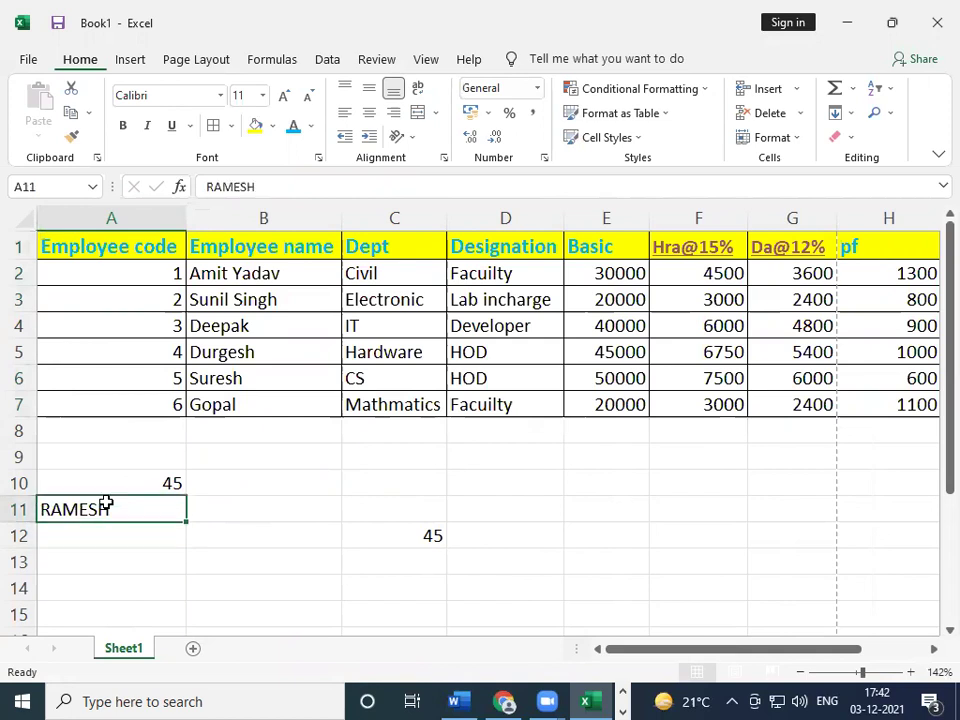
pyautogui.press('Return')
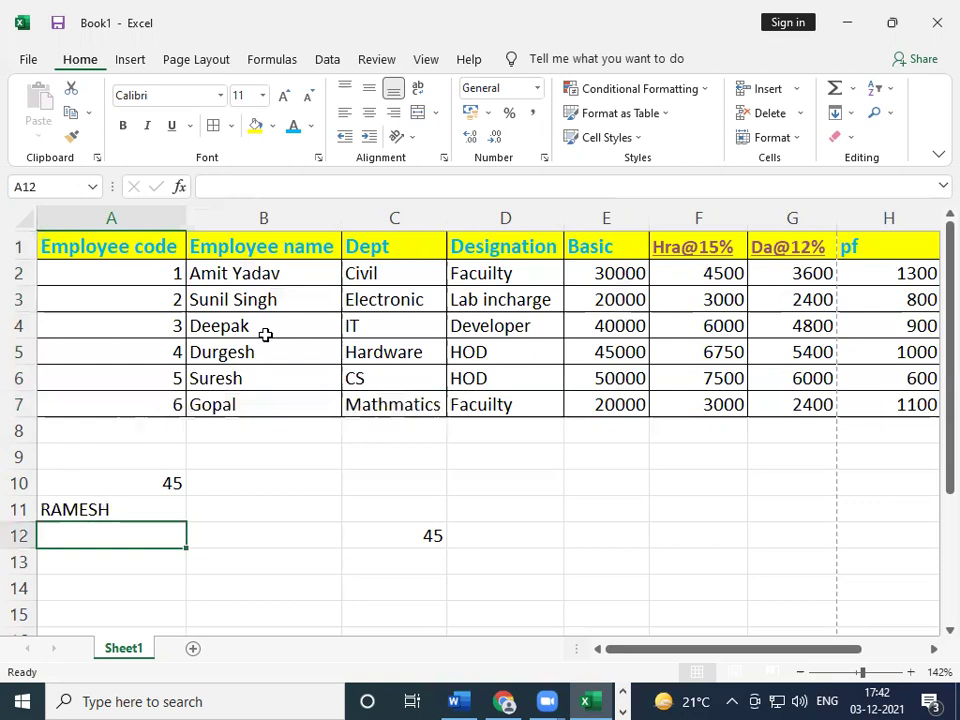
# - Apply Center and Middle Align to the table range A1:J7
pyautogui.moveTo(47, 249); pyautogui.dragTo(936, 399)
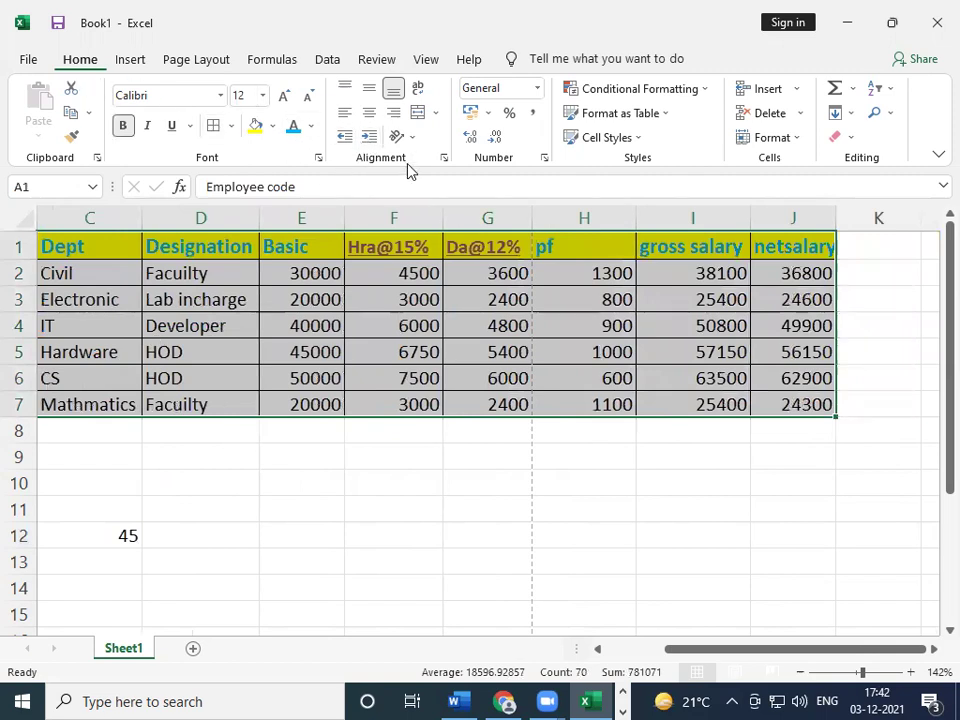
pyautogui.click(366, 114)
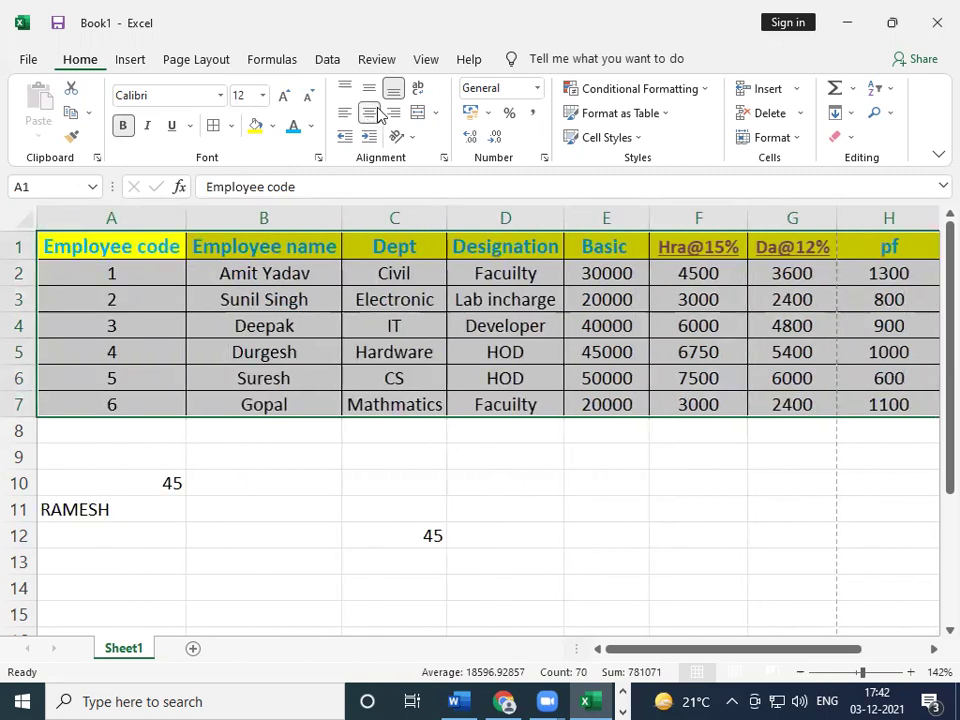
pyautogui.click(369, 91)
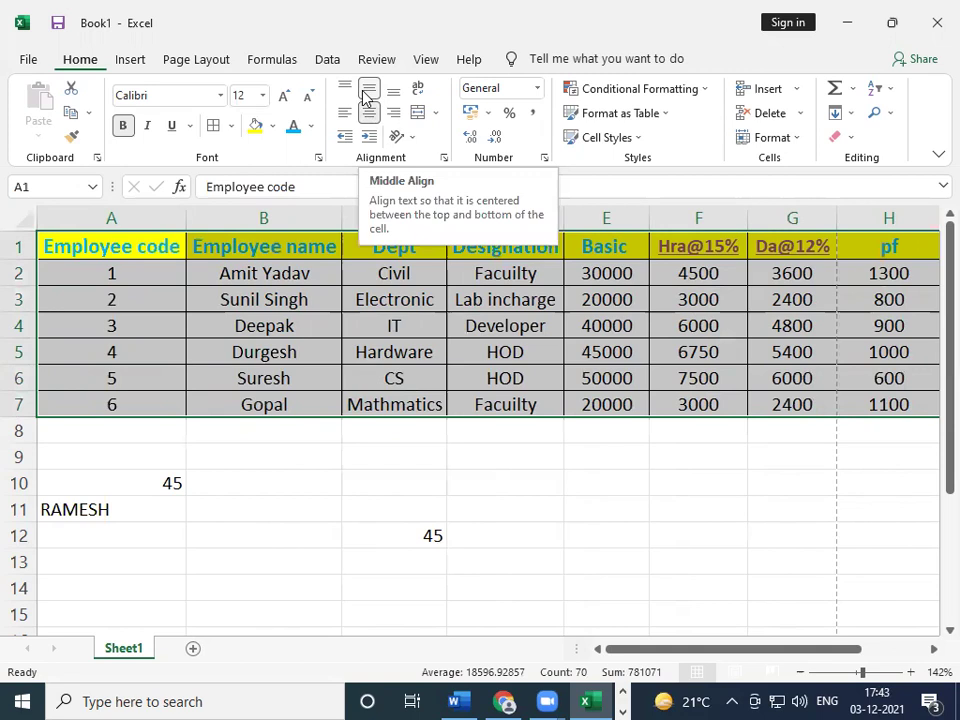
pyautogui.click(400, 509)
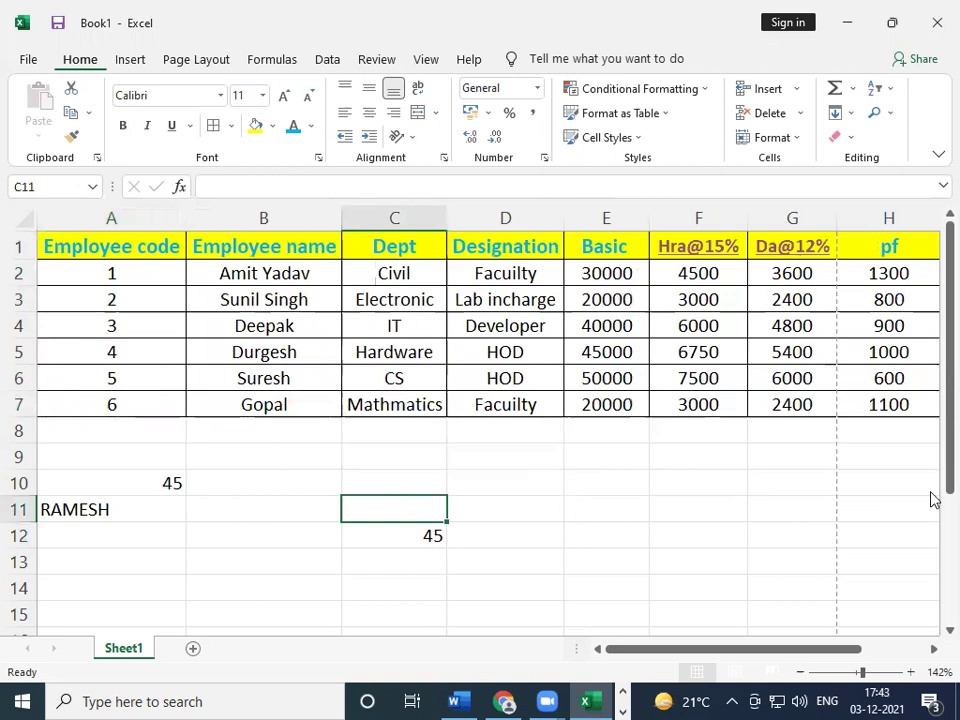
pyautogui.moveTo(763, 650); pyautogui.dragTo(896, 642)
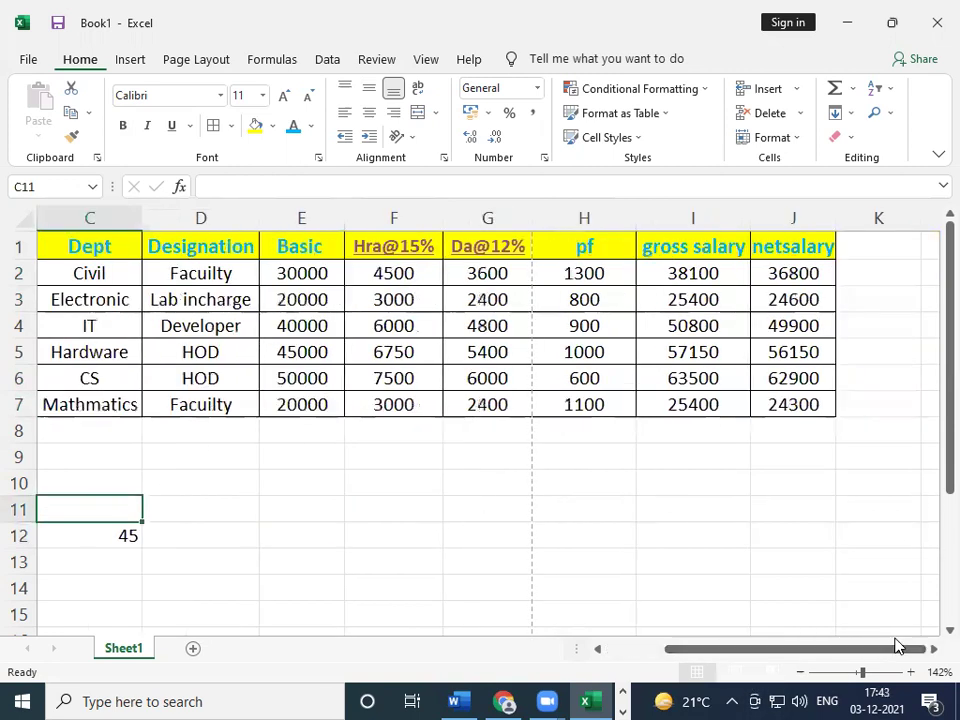
pyautogui.moveTo(831, 650); pyautogui.dragTo(666, 650)
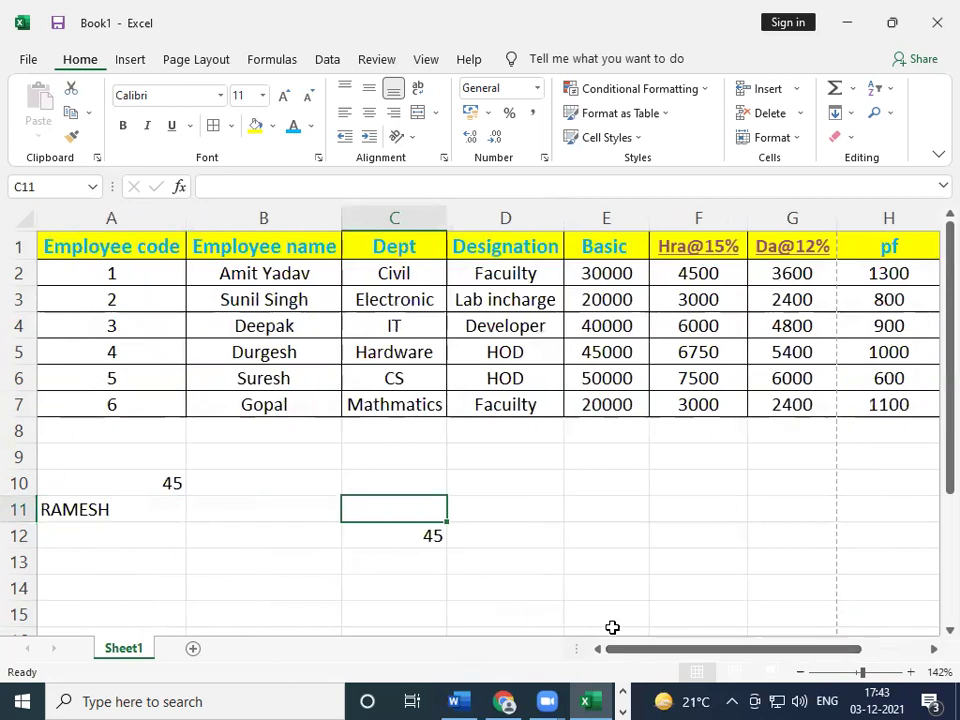
pyautogui.moveTo(660, 651); pyautogui.dragTo(688, 660)
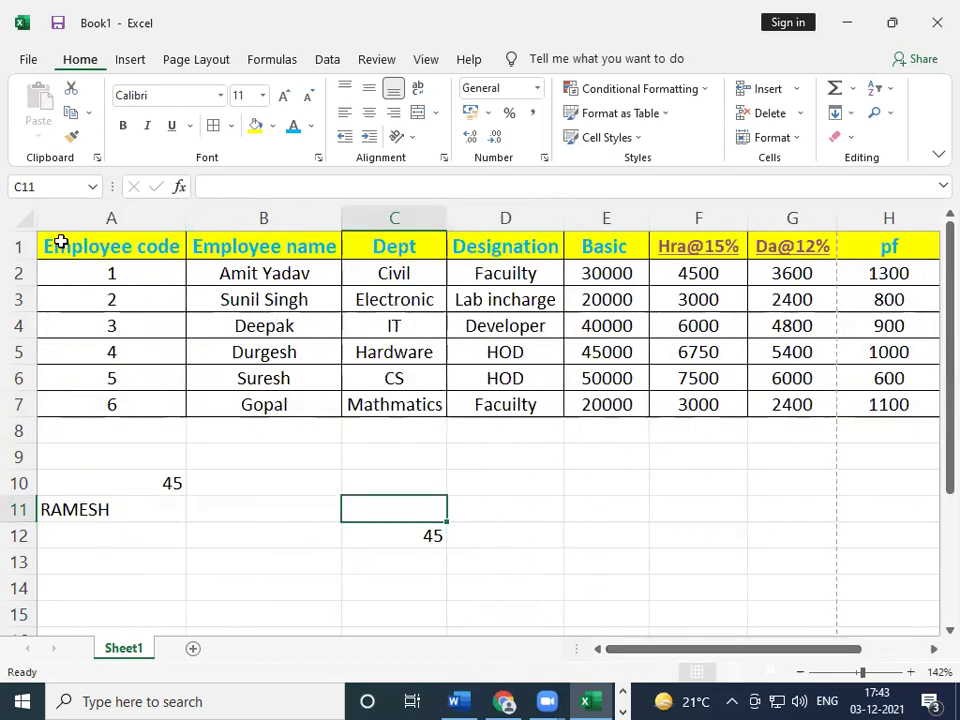
pyautogui.moveTo(78, 247); pyautogui.dragTo(767, 396)
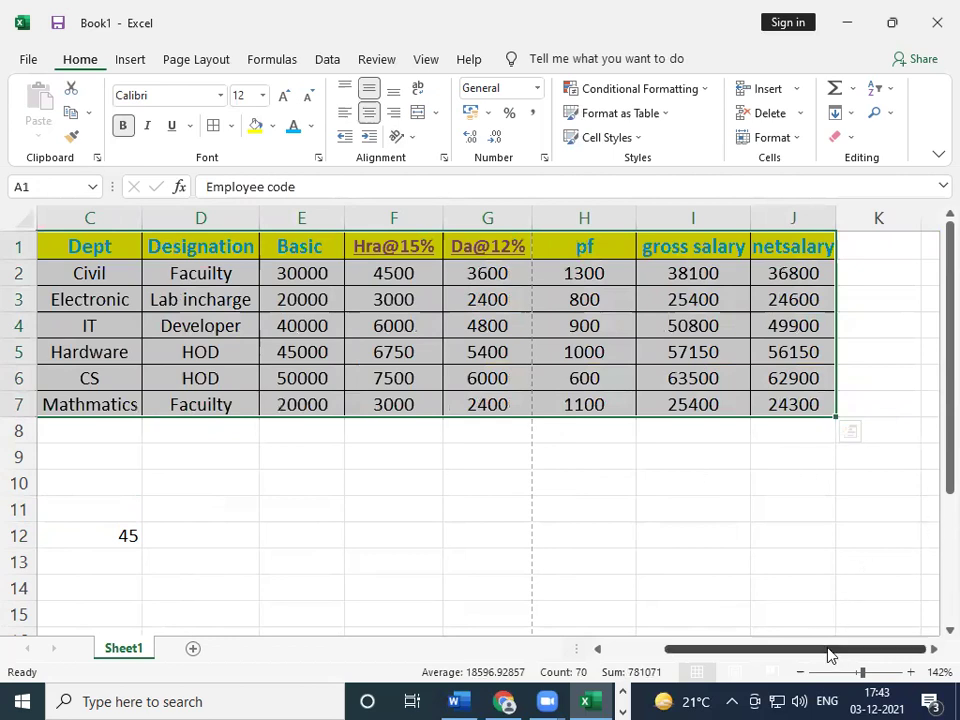
pyautogui.moveTo(812, 655); pyautogui.dragTo(640, 648)
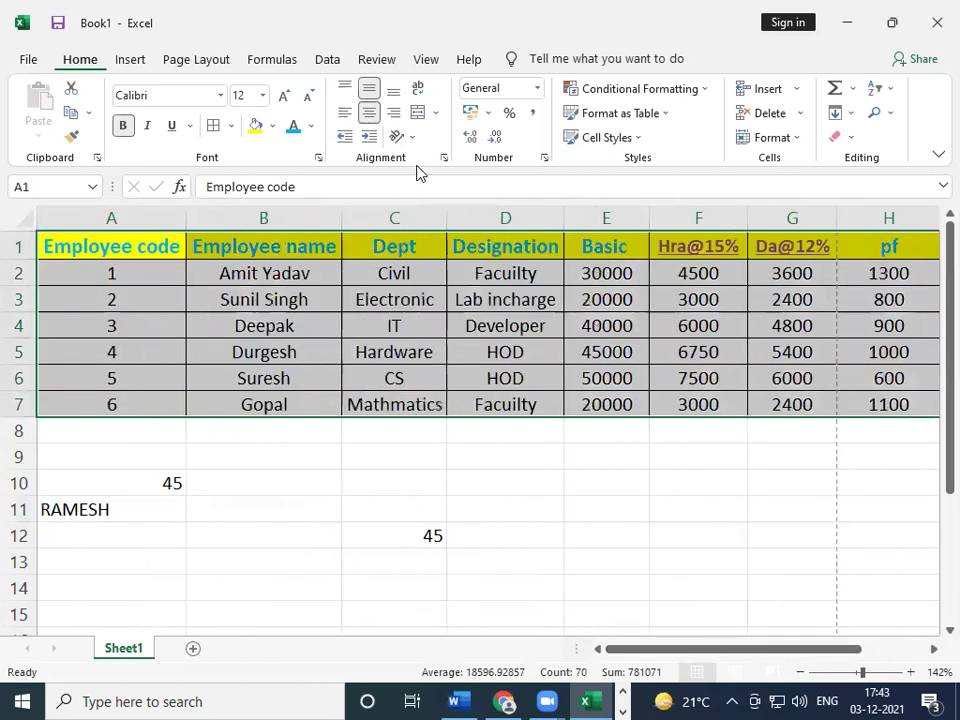
pyautogui.hotkey('alt', 'Tab')
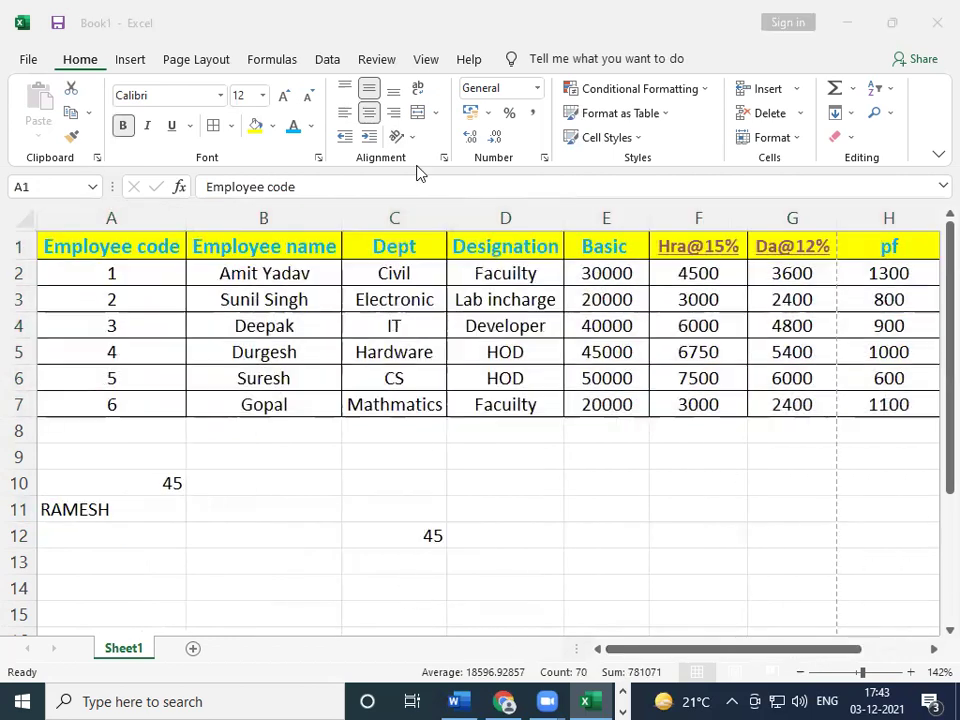